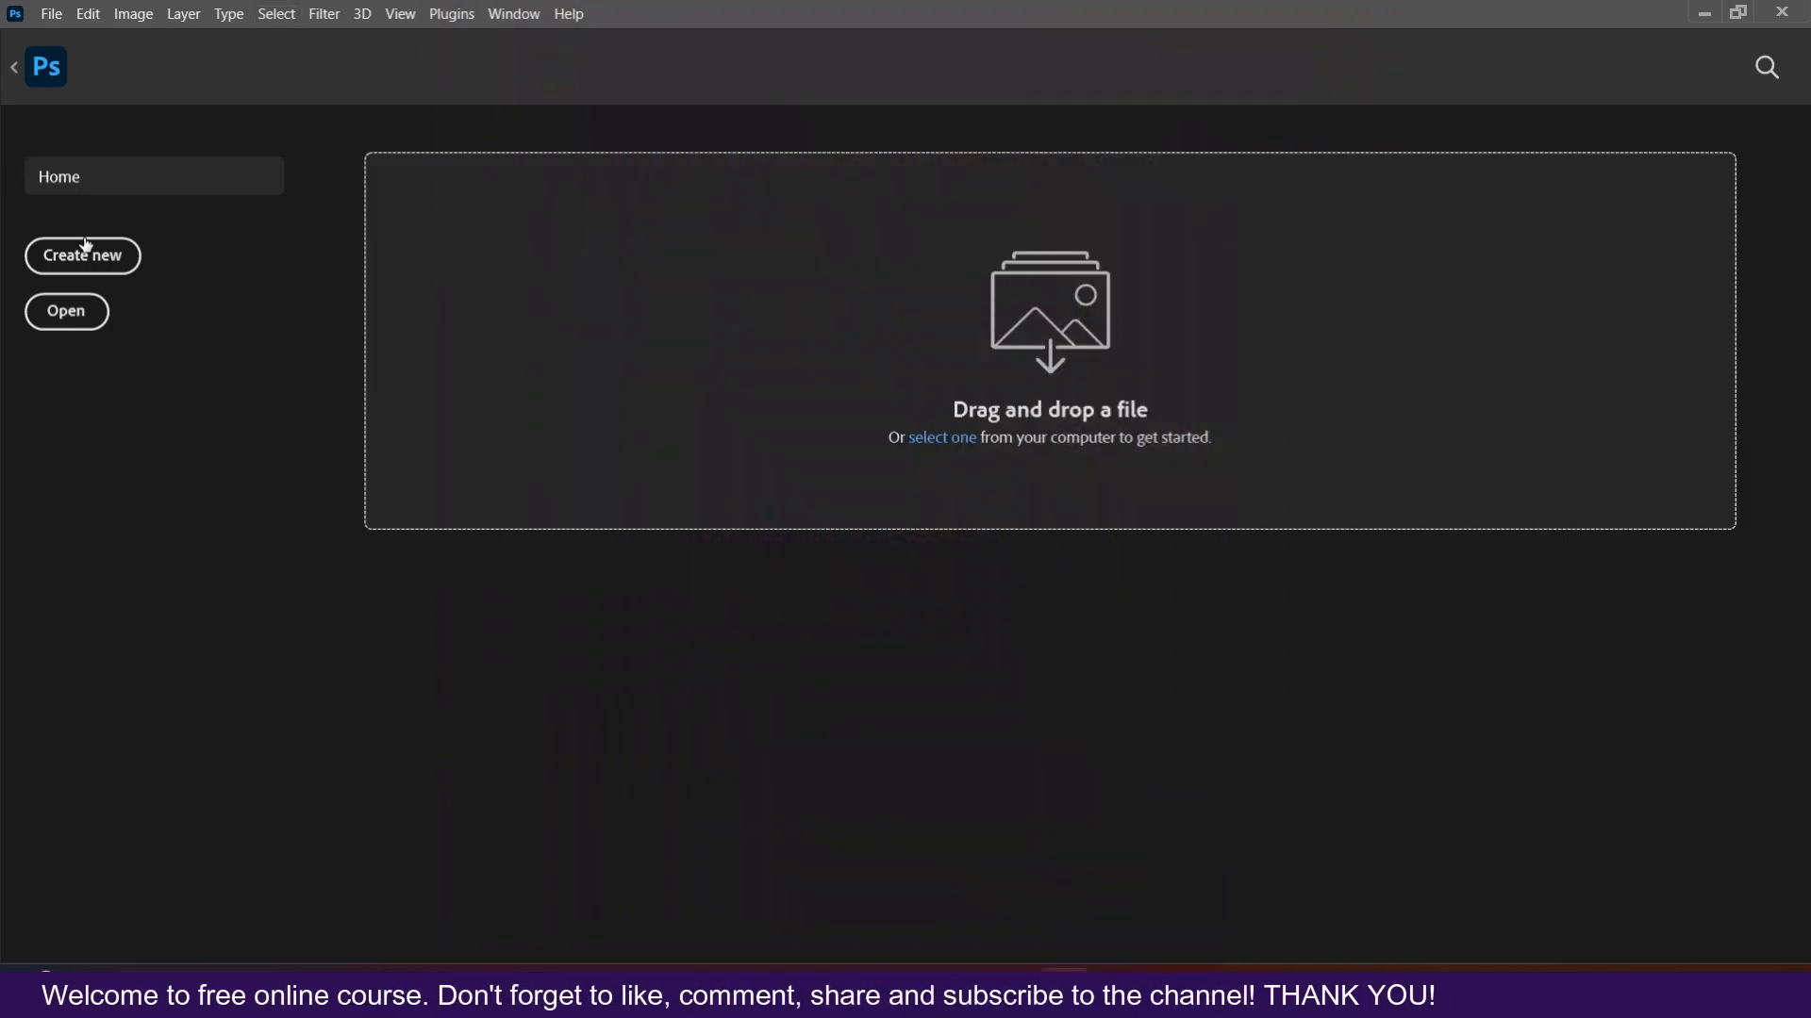
- Set up a new document named THE ENCOUTER with a size of 736 by 920 pixels
{"action": "left_click", "coordinate": [92, 264]}
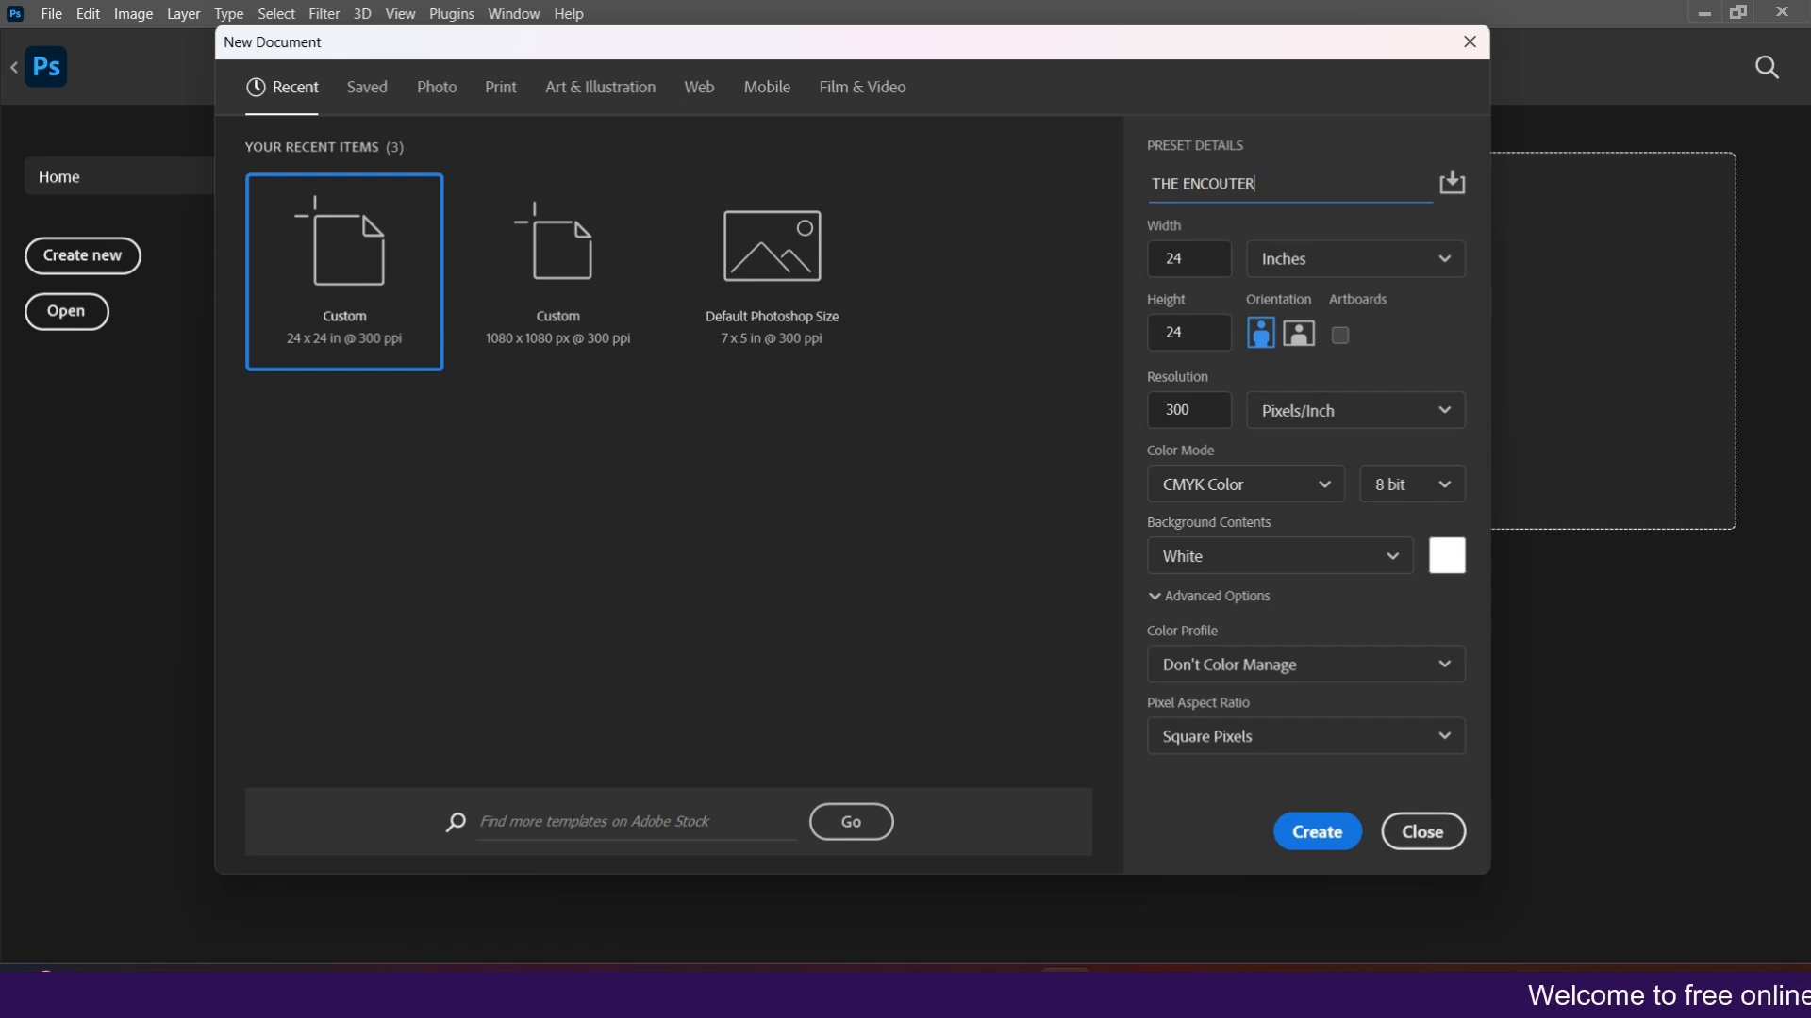
{"action": "left_click", "coordinate": [1332, 269]}
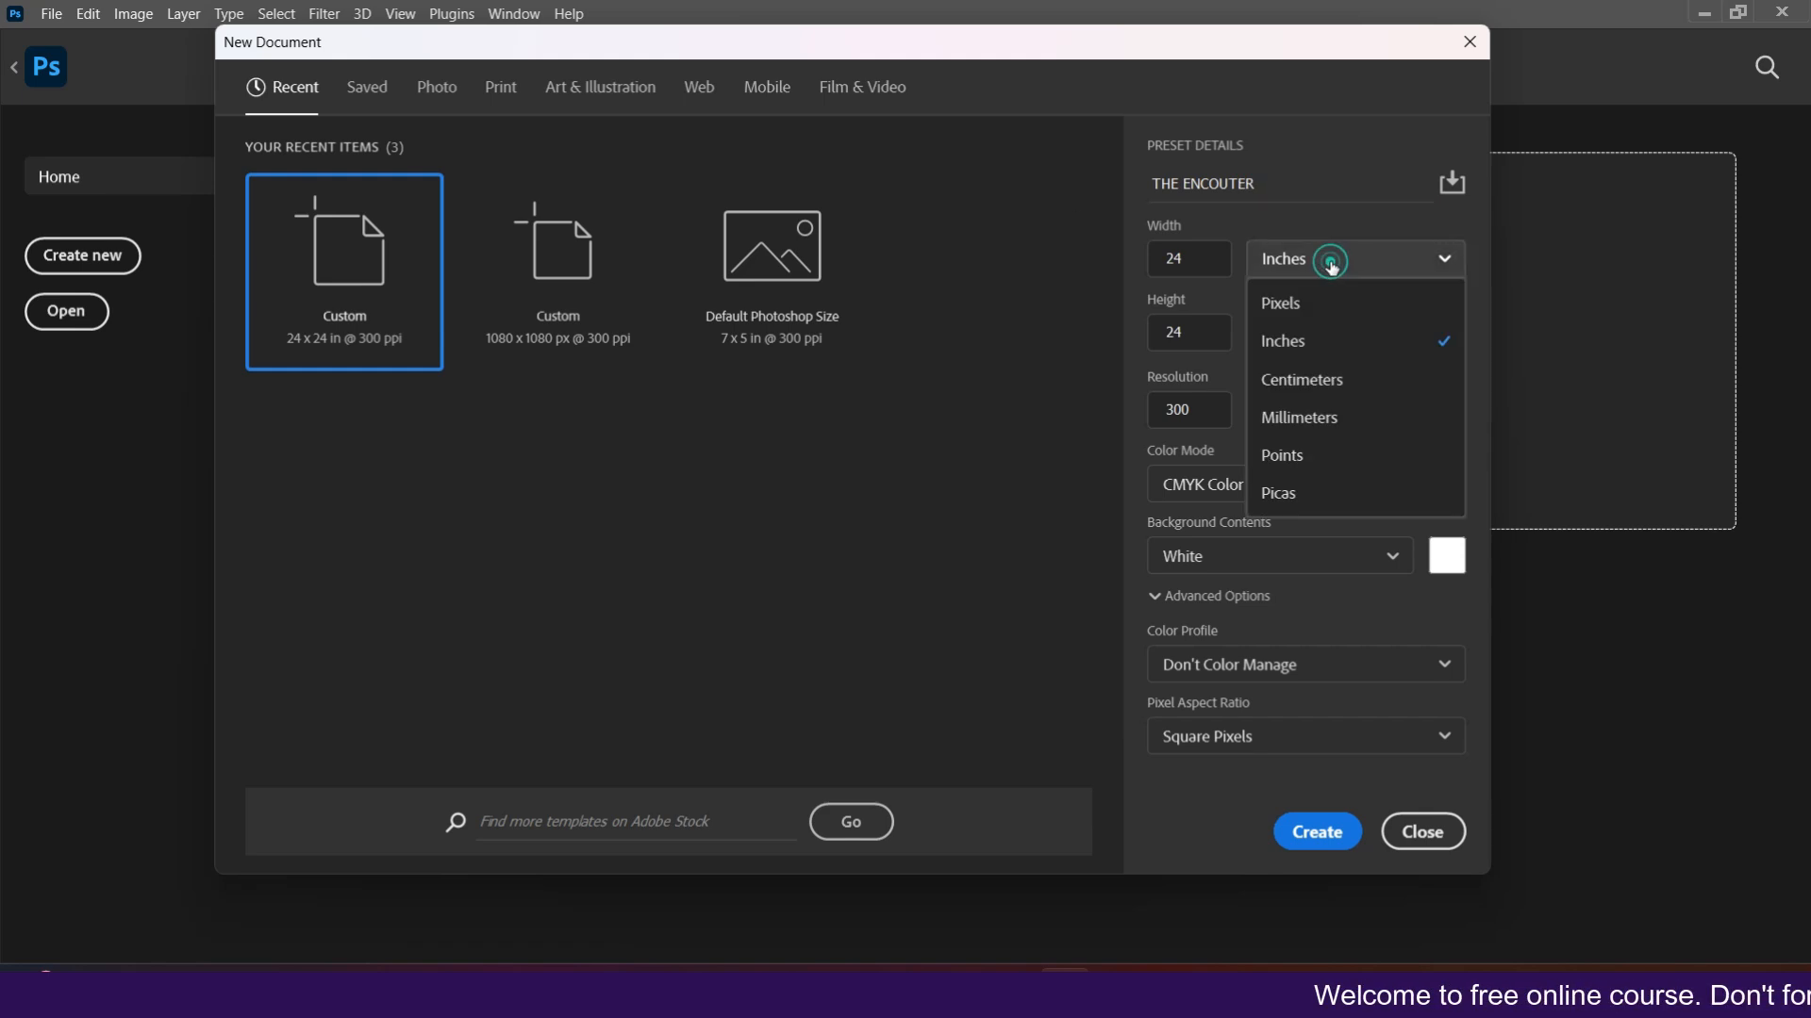
{"action": "left_click", "coordinate": [1291, 303]}
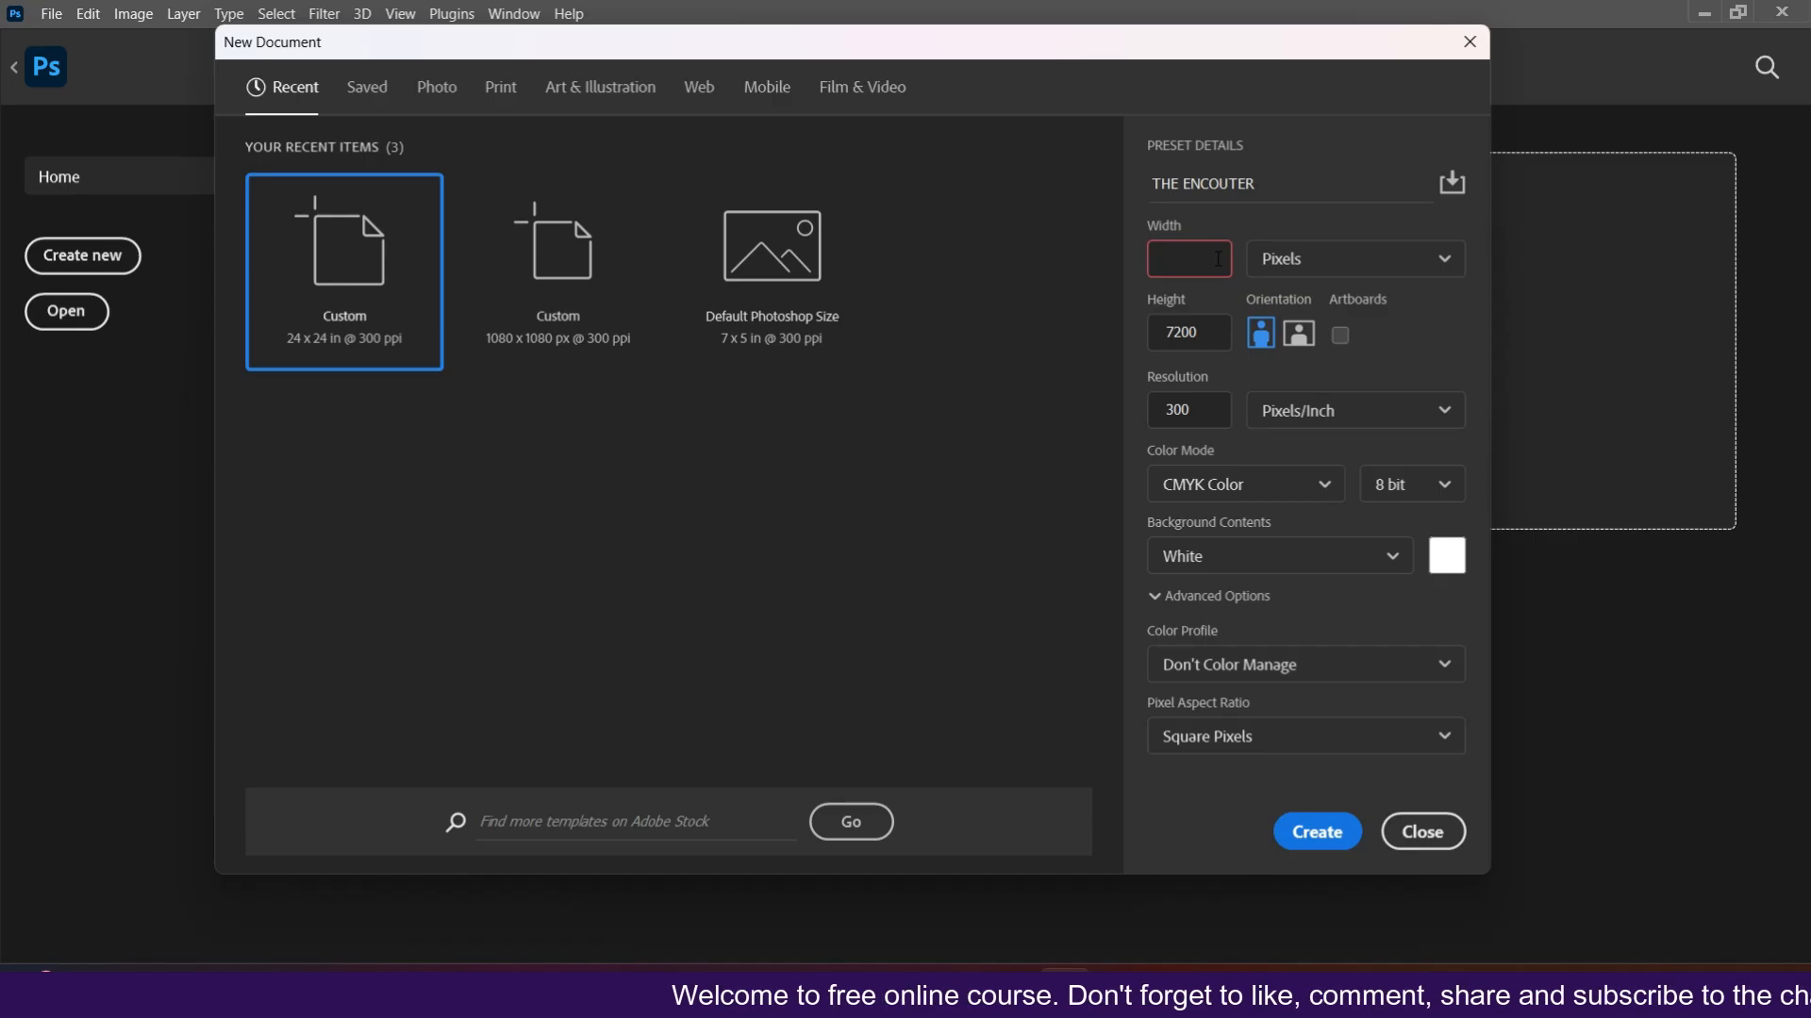
{"action": "type", "text": "736"}
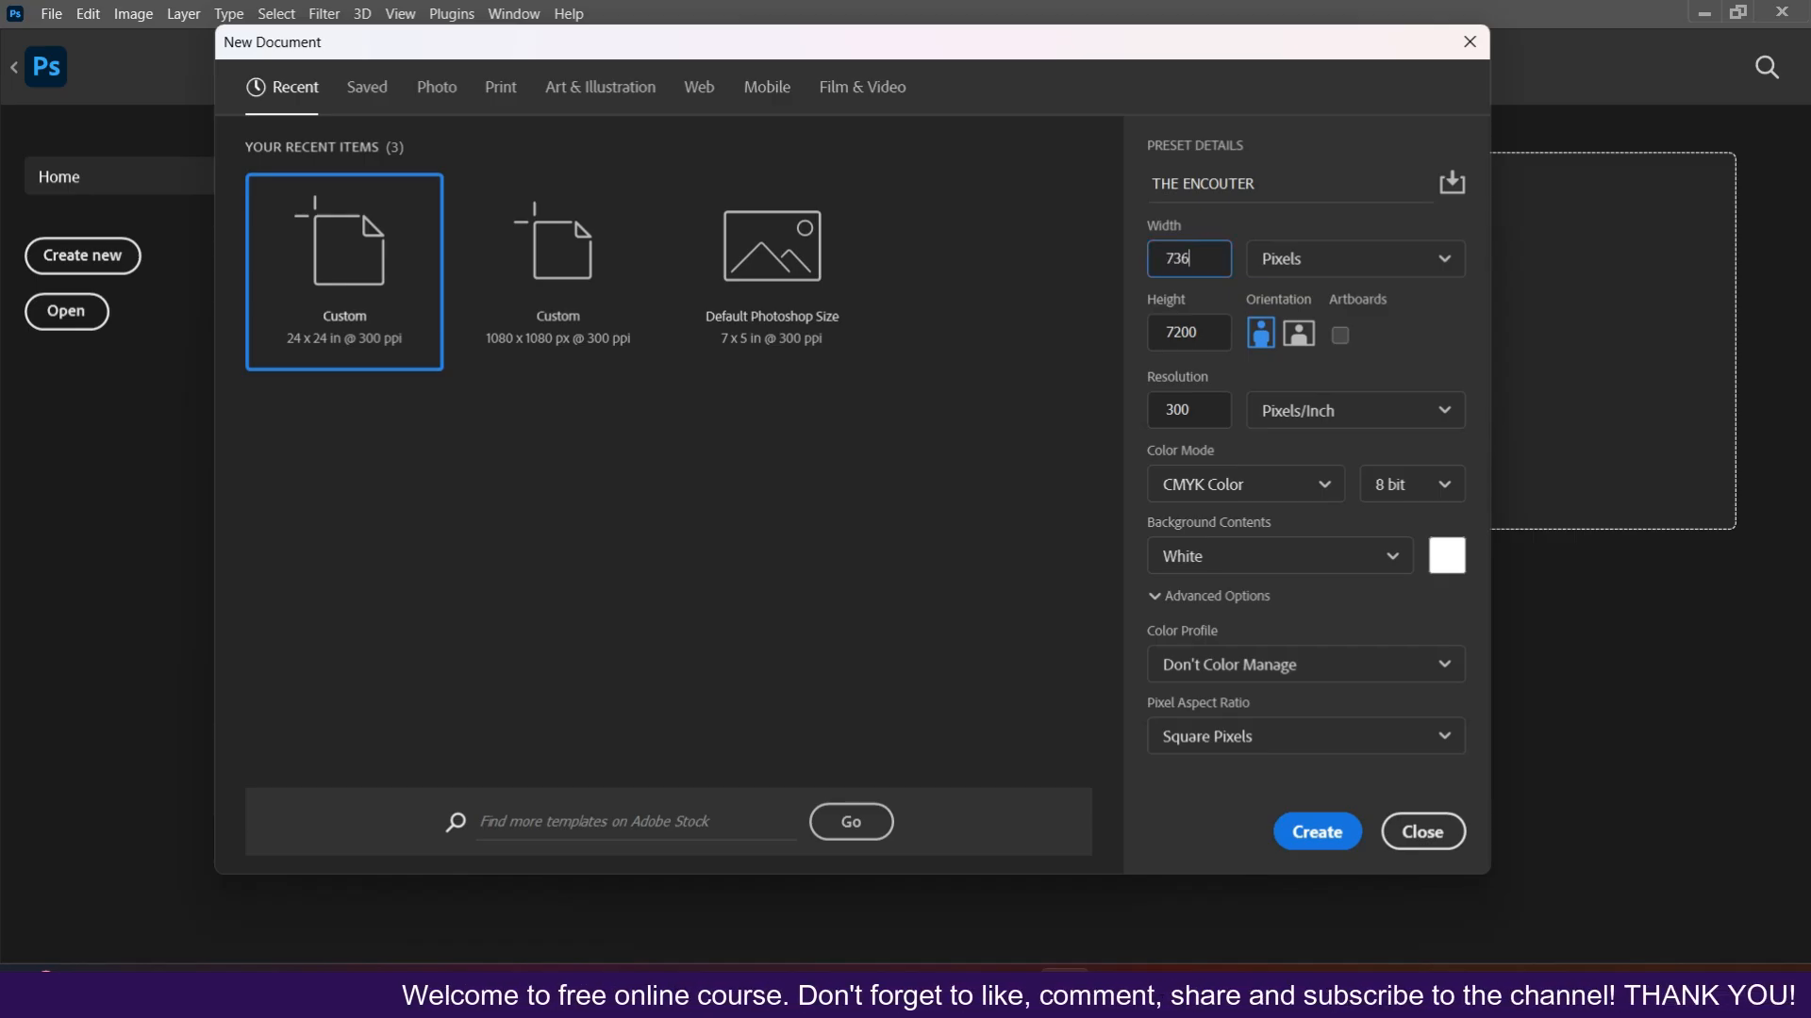
{"action": "left_click", "coordinate": [1213, 333]}
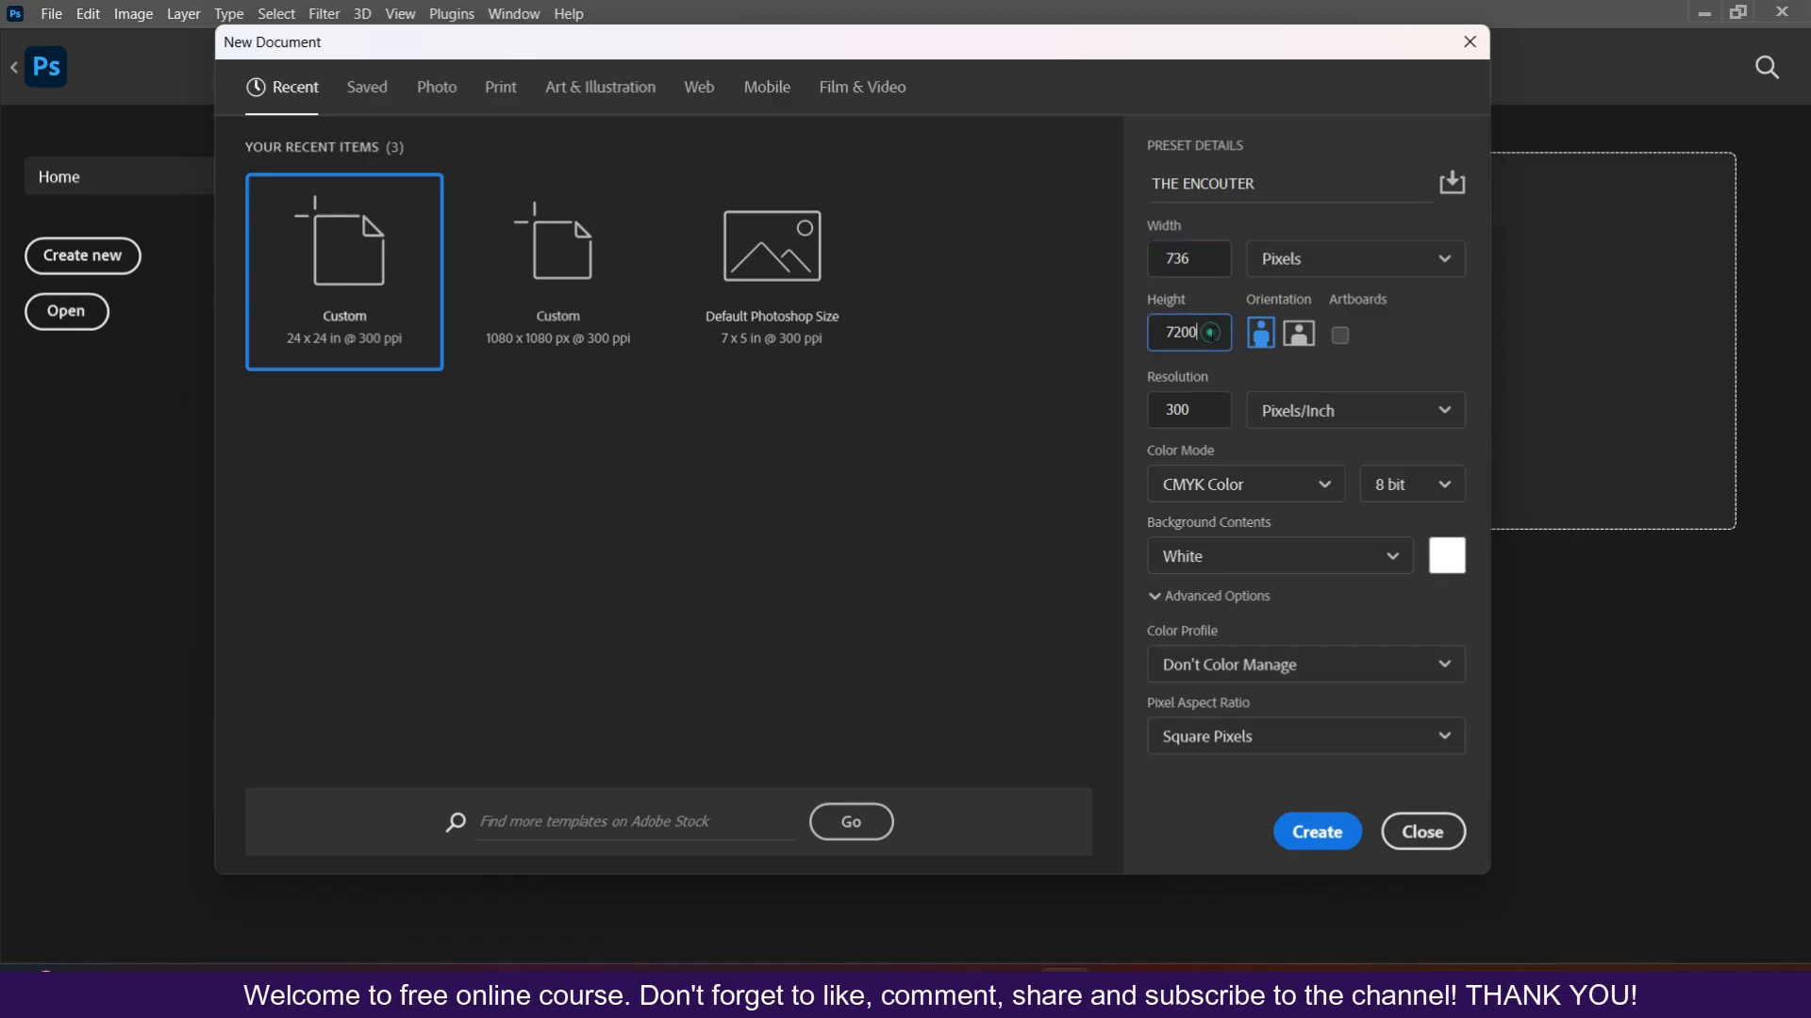
{"action": "key", "text": "BackSpace"}
{"action": "key", "text": "BackSpace"}
{"action": "key", "text": "BackSpace"}
{"action": "key", "text": "BackSpace"}
{"action": "type", "text": "920"}
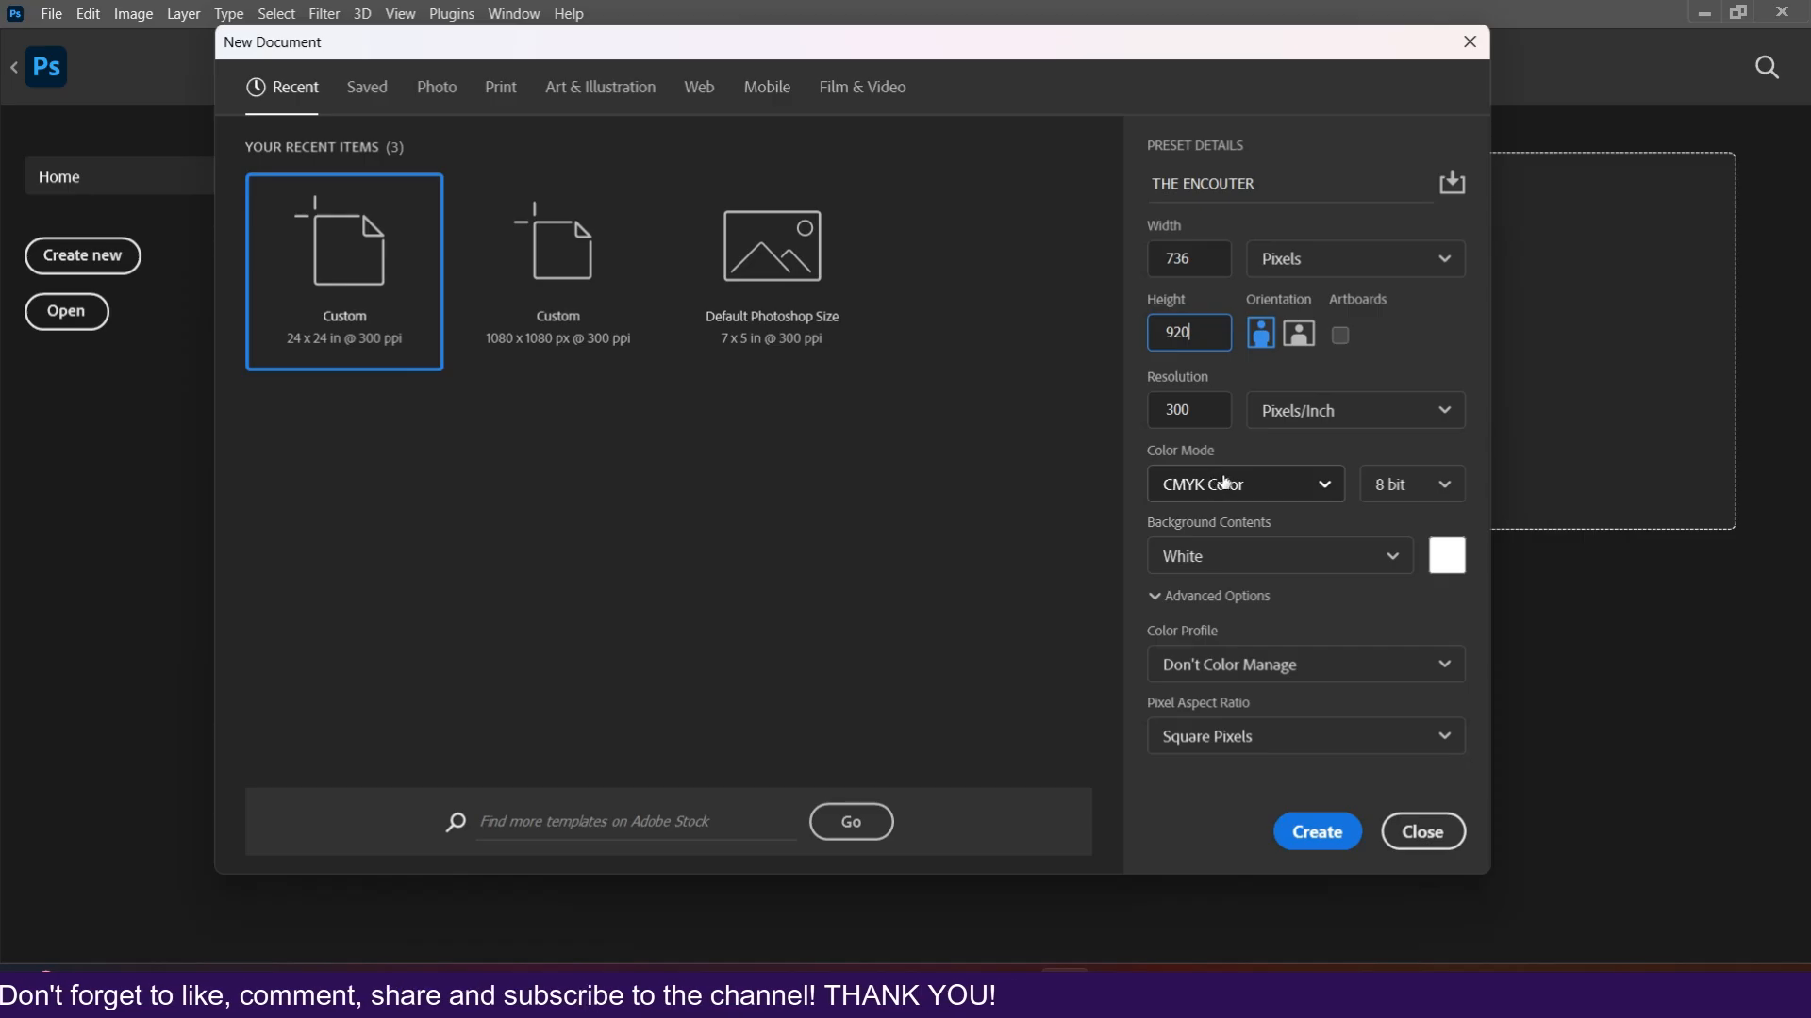
- Set the new document's color mode to RGB Color and create the document
{"action": "left_click", "coordinate": [1275, 499]}
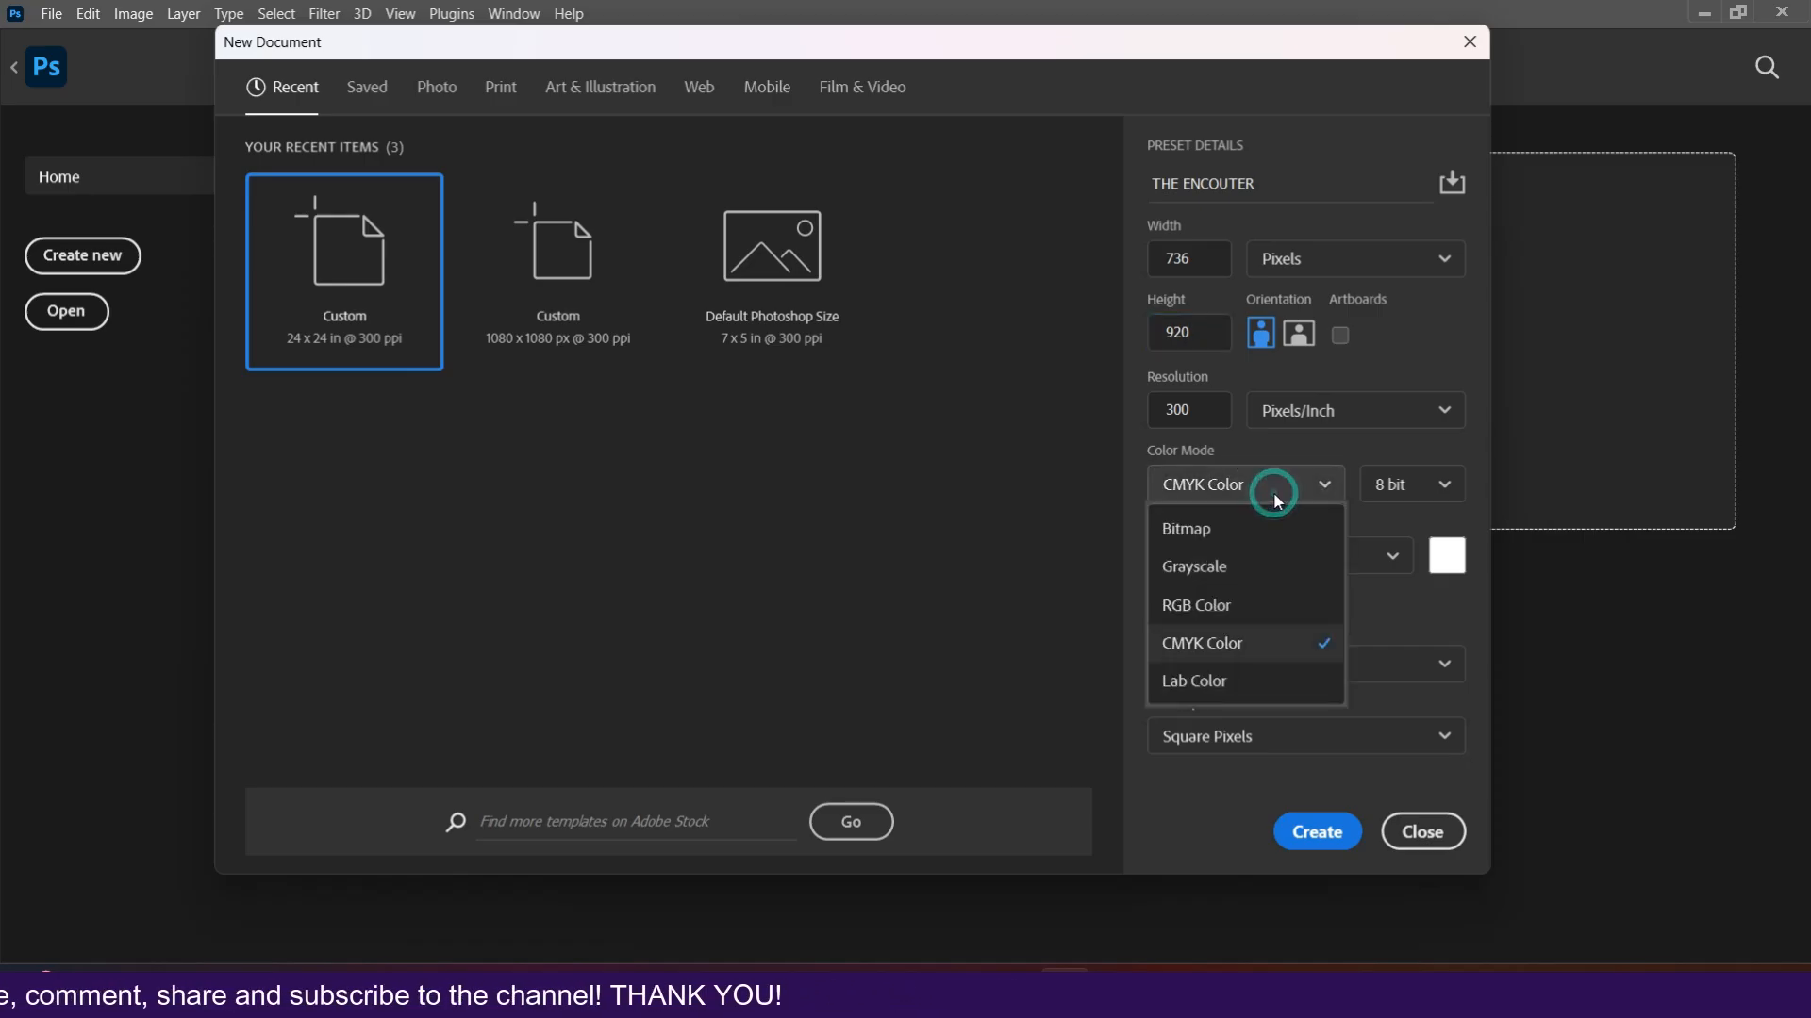
{"action": "left_click", "coordinate": [1193, 609]}
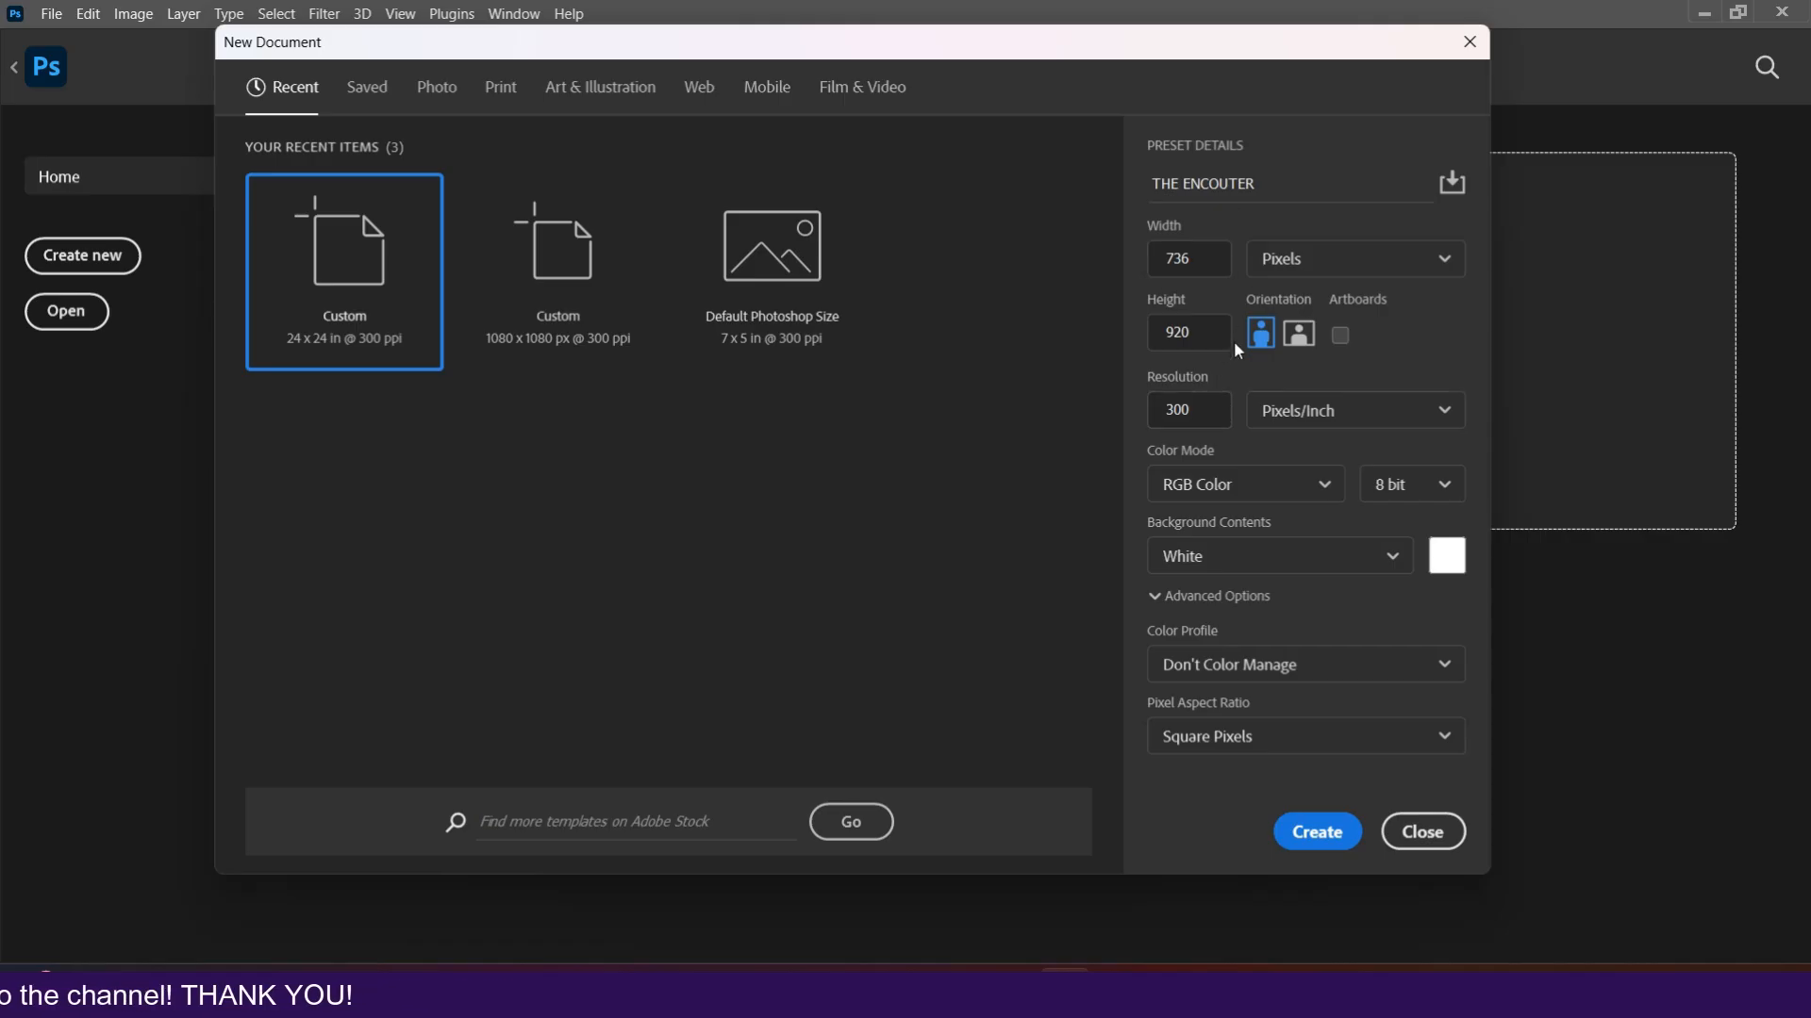
{"action": "left_click", "coordinate": [1317, 833]}
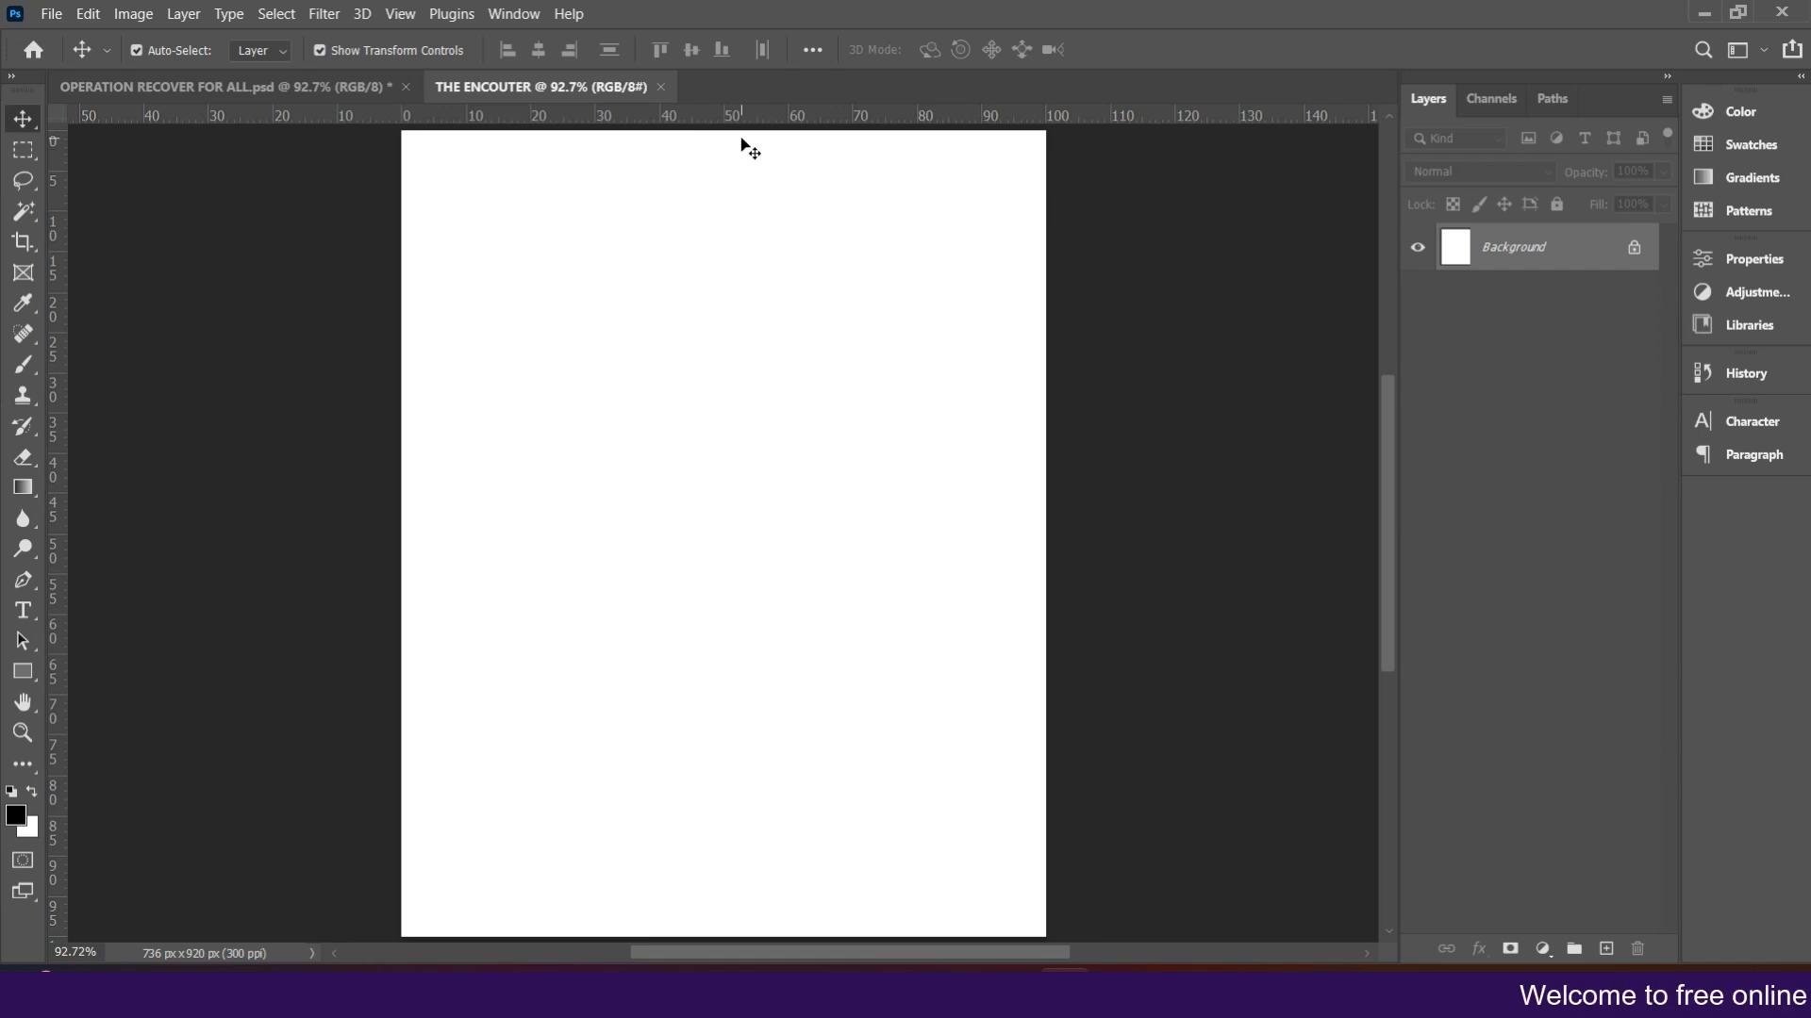
- Place four margin guides, two horizontal near the top and bottom edges and two vertical about 10% in from the sides
{"action": "left_click", "coordinate": [398, 14]}
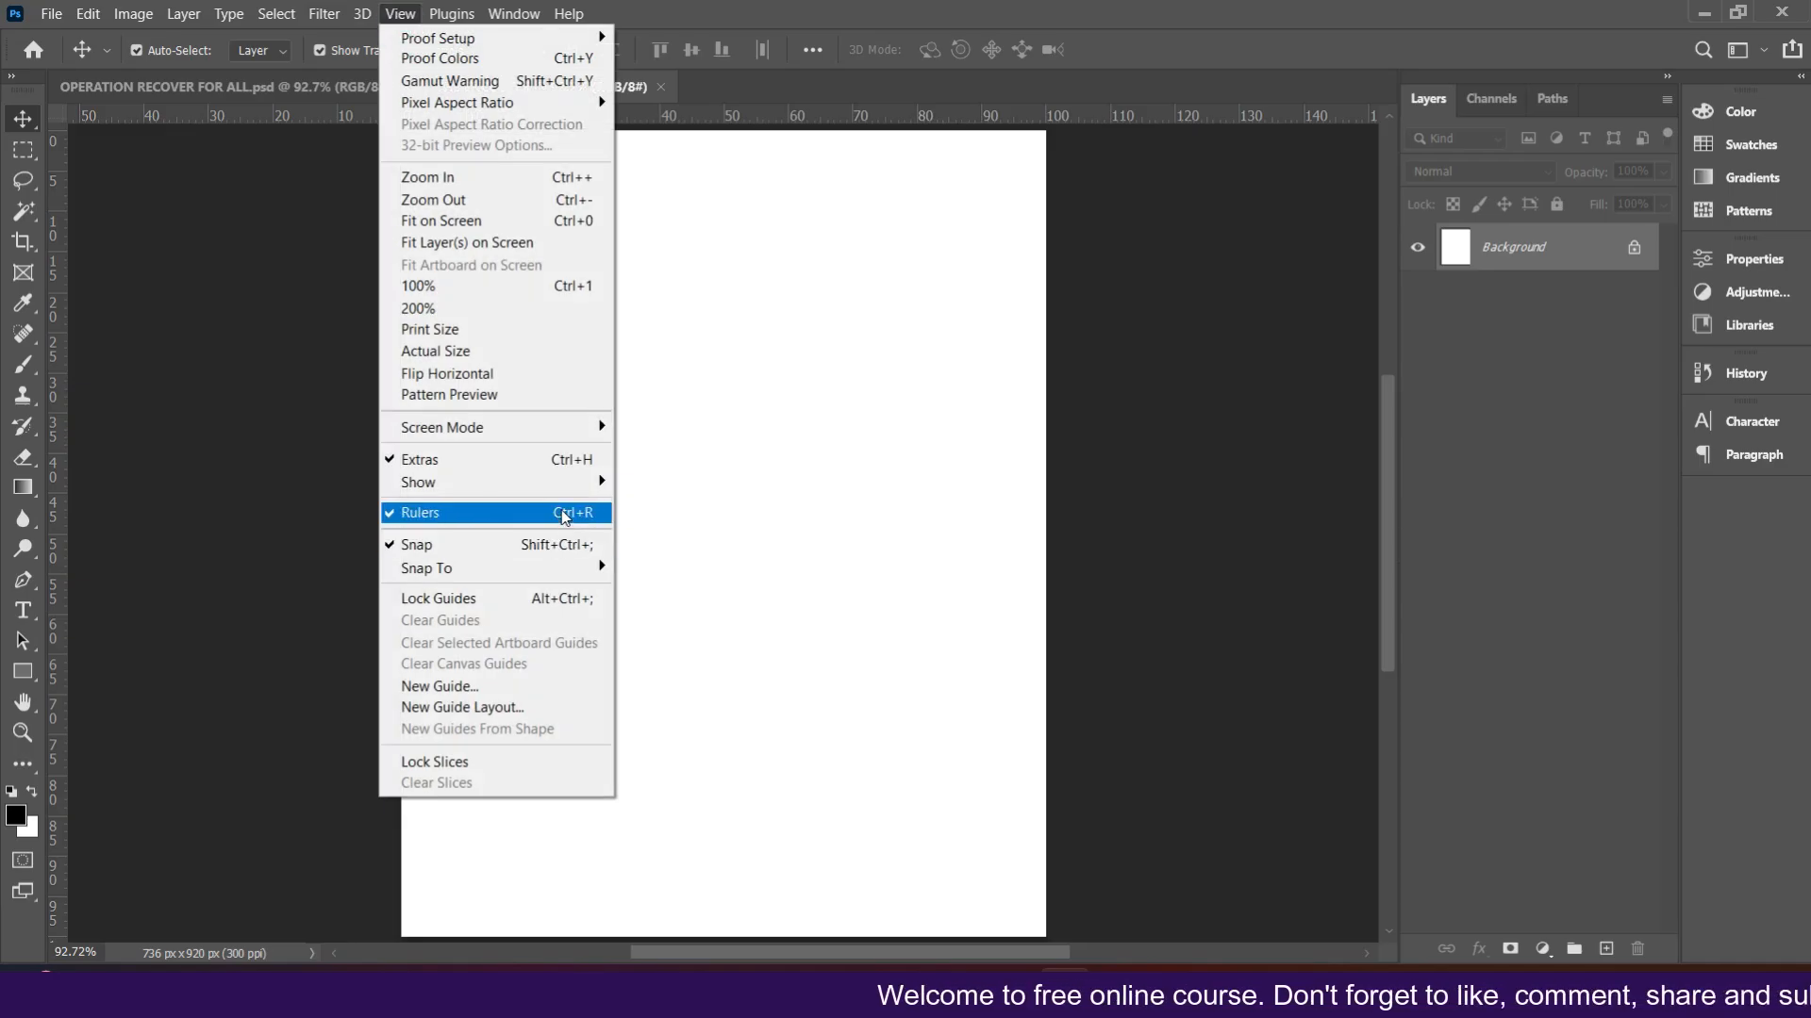
{"action": "left_click", "coordinate": [736, 115]}
{"action": "left_click_drag", "start_coordinate": [745, 149], "coordinate": [745, 175]}
{"action": "left_click_drag", "start_coordinate": [303, 108], "coordinate": [372, 899]}
{"action": "left_click_drag", "start_coordinate": [55, 670], "coordinate": [464, 672]}
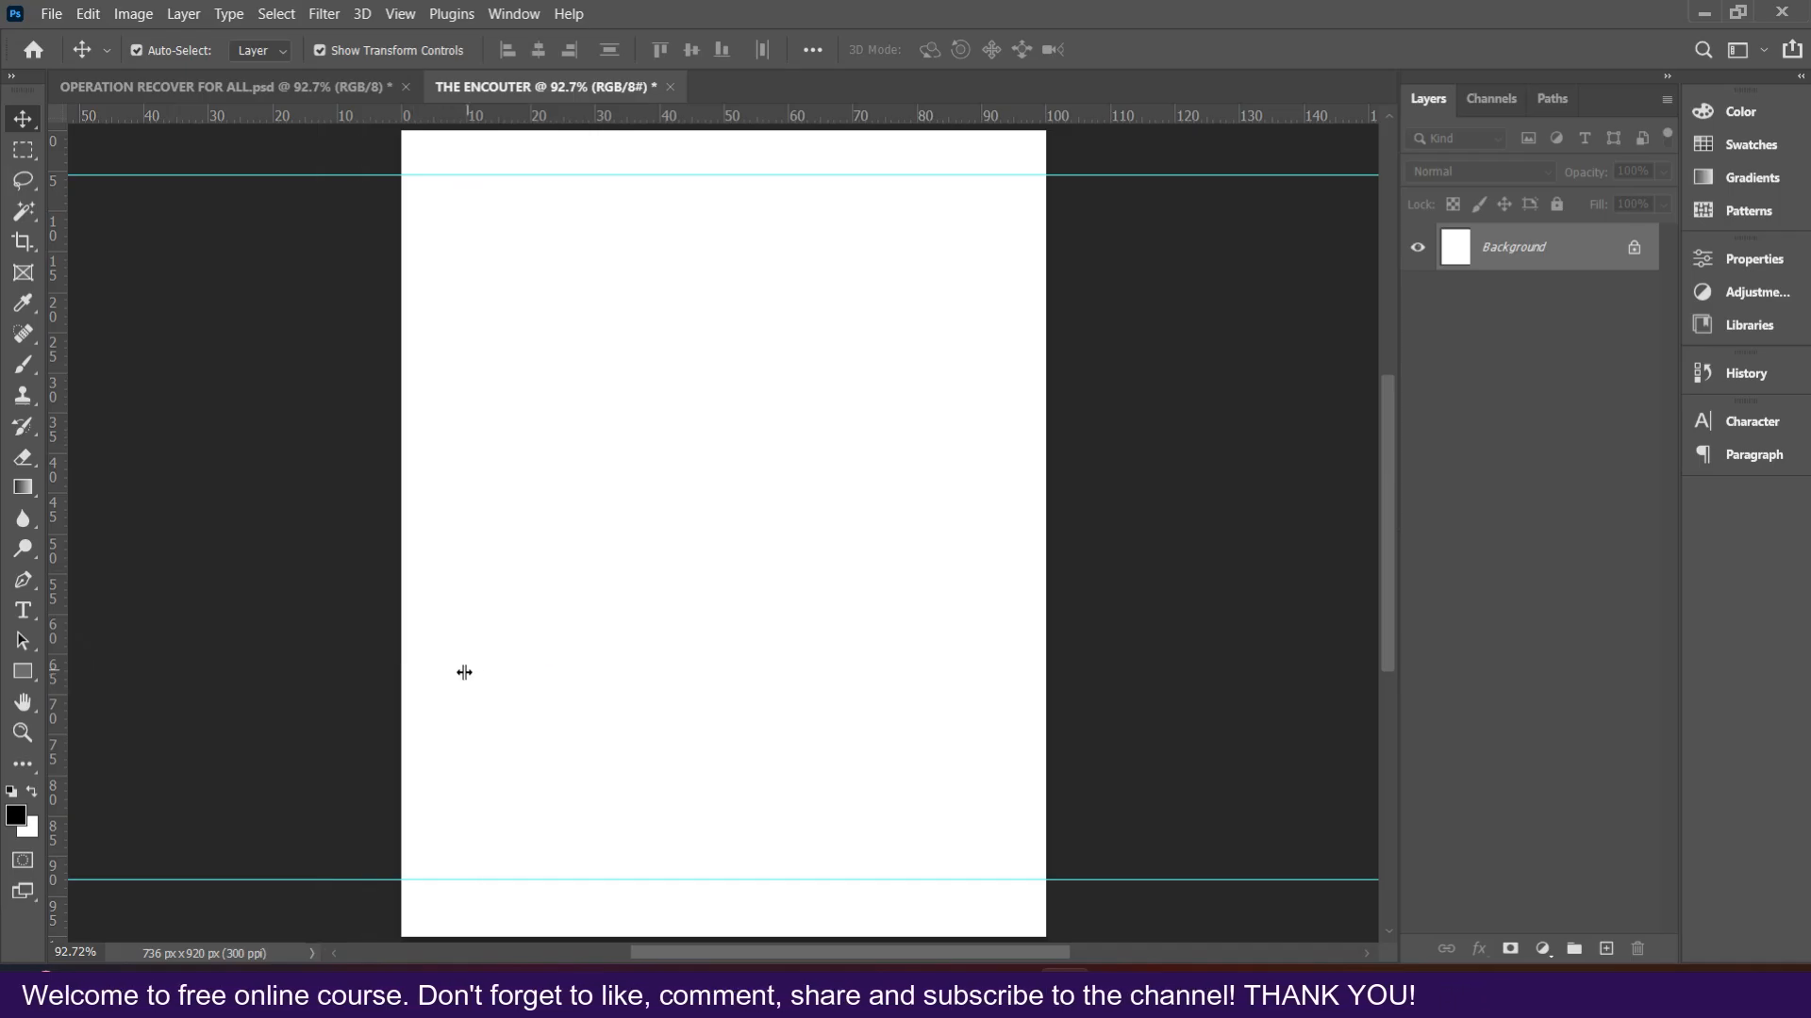
{"action": "left_click_drag", "start_coordinate": [55, 641], "coordinate": [978, 645]}
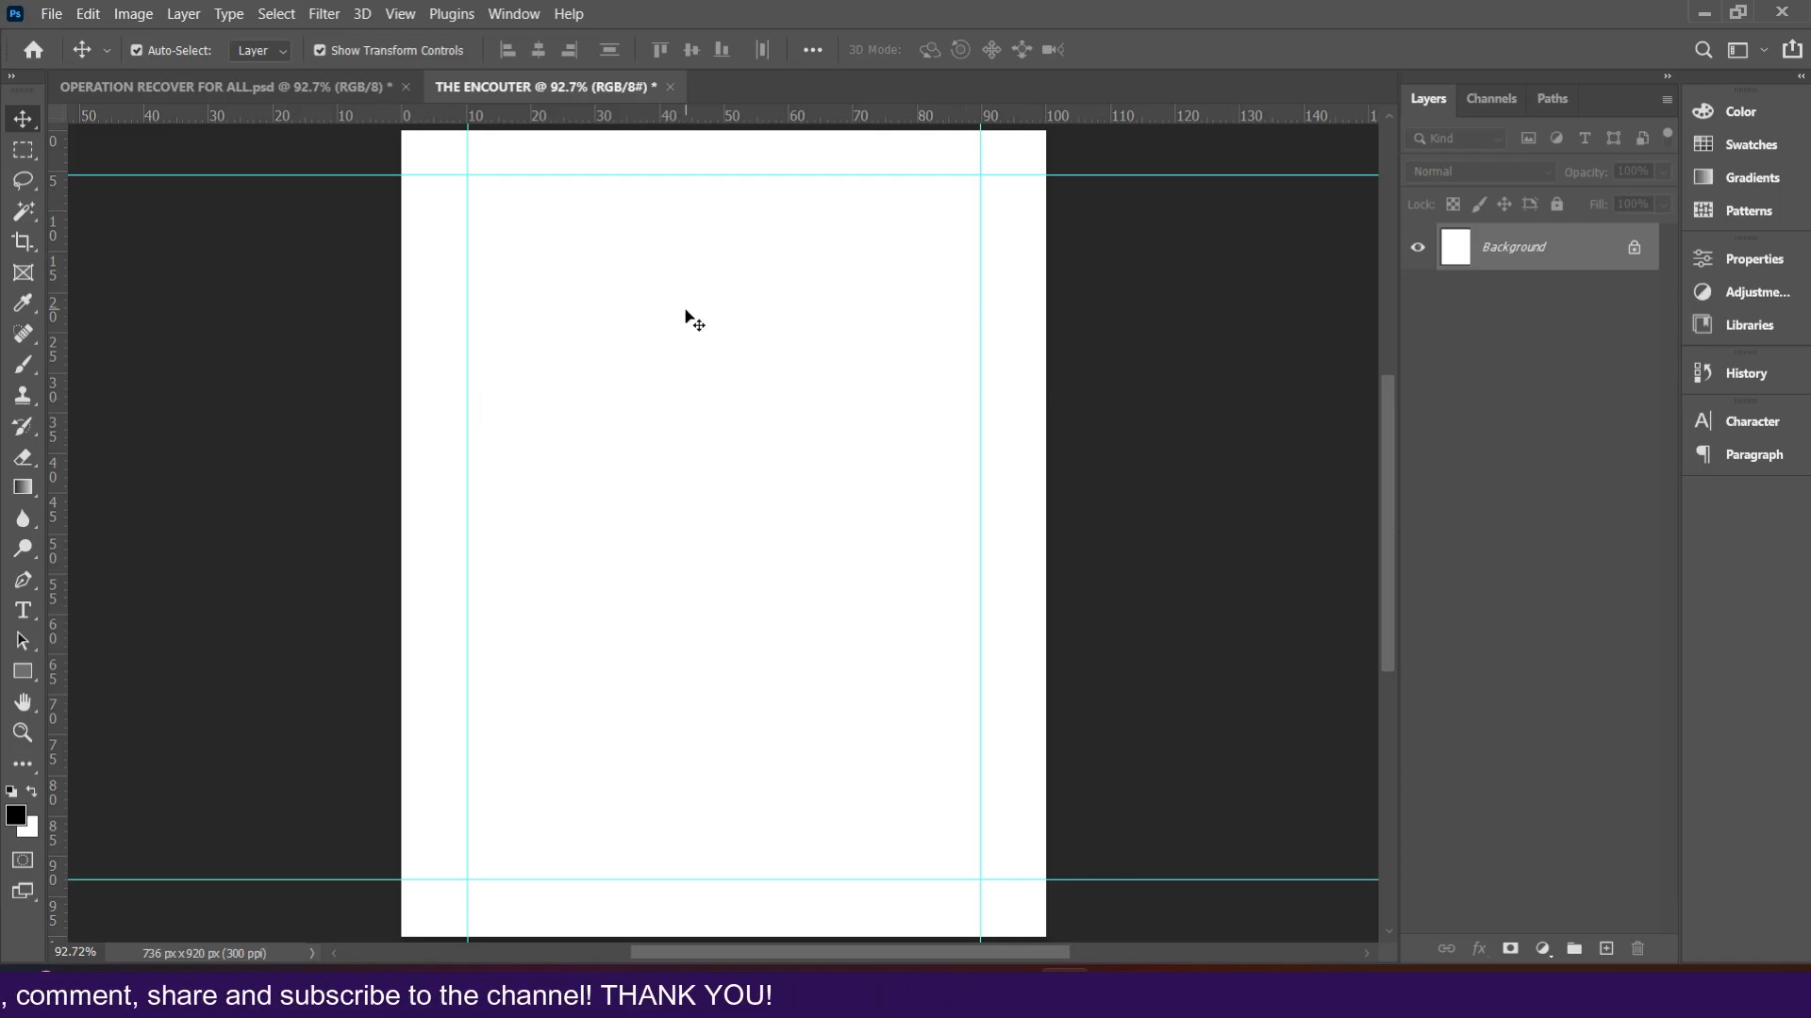
- Place the purple downloadd image from the PROJECT 2 folder as the full-canvas background of the flyer
{"action": "left_click", "coordinate": [1117, 995]}
{"action": "scroll", "coordinate": [847, 556], "scroll_direction": "down", "scroll_amount": 1}
{"action": "scroll", "coordinate": [585, 382], "scroll_direction": "up", "scroll_amount": 1}
{"action": "scroll", "coordinate": [569, 381], "scroll_direction": "down", "scroll_amount": 3}
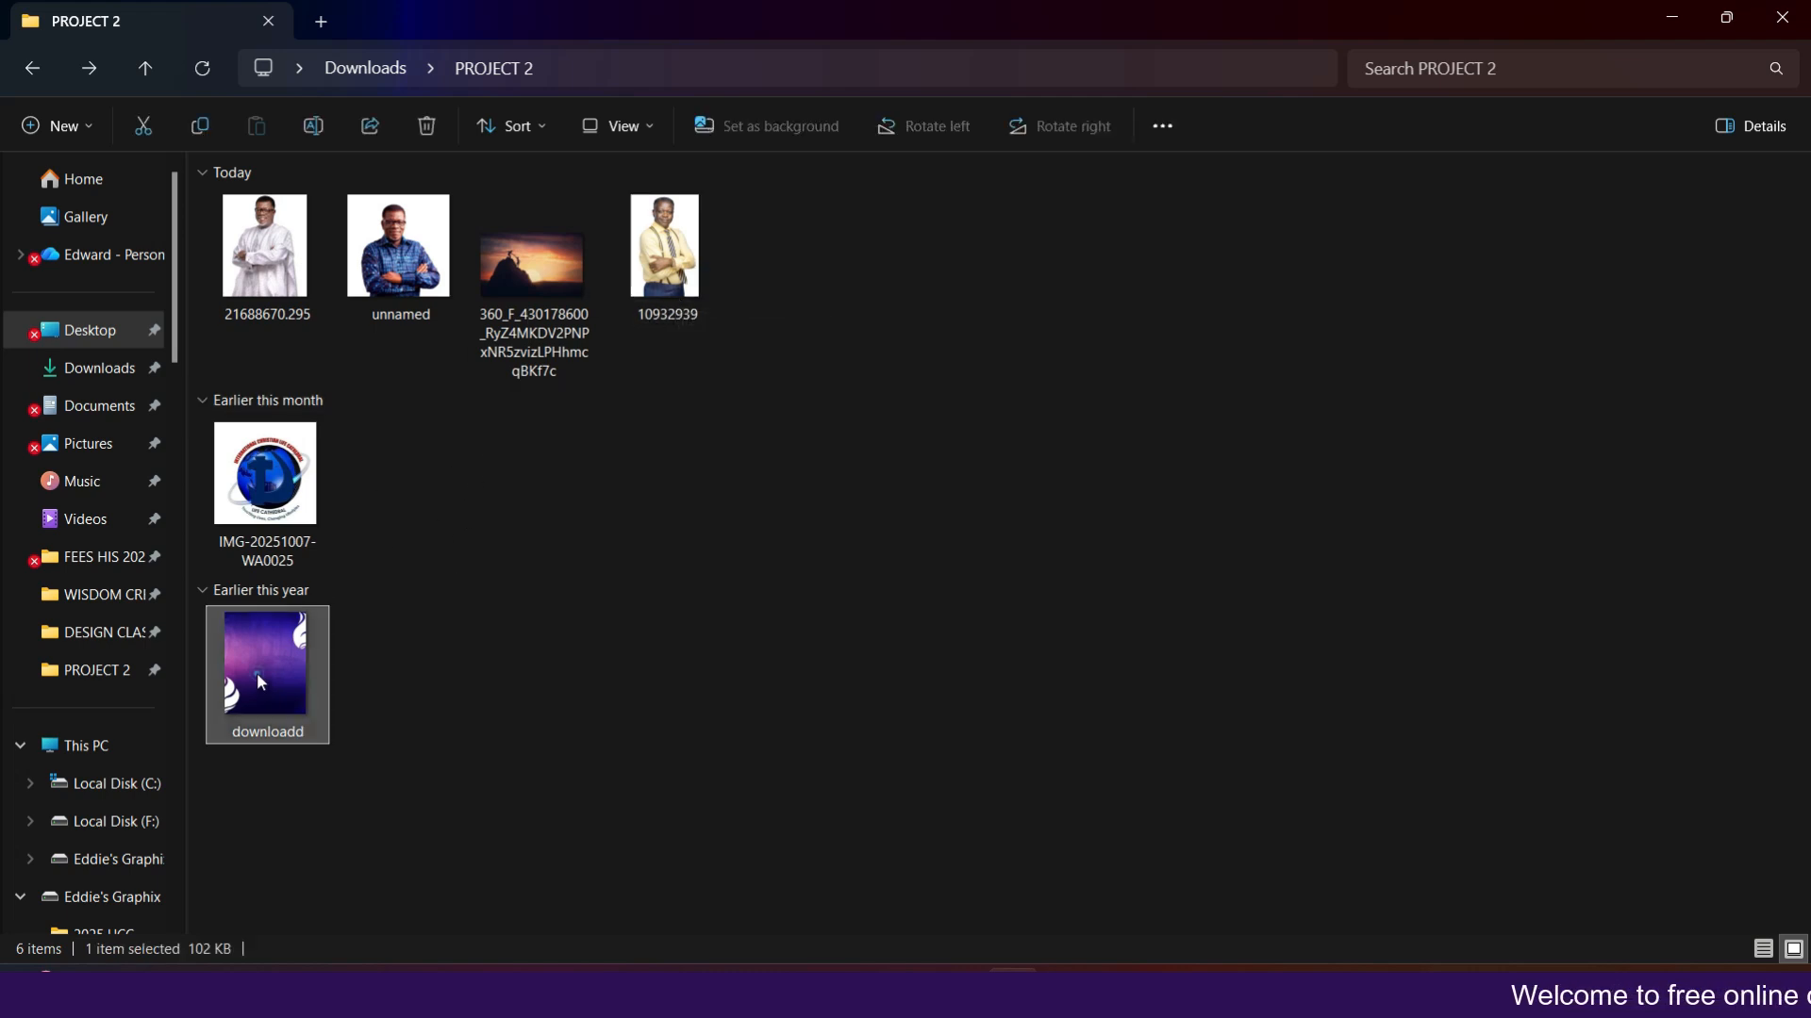
{"action": "left_click_drag", "start_coordinate": [234, 660], "coordinate": [1007, 964]}
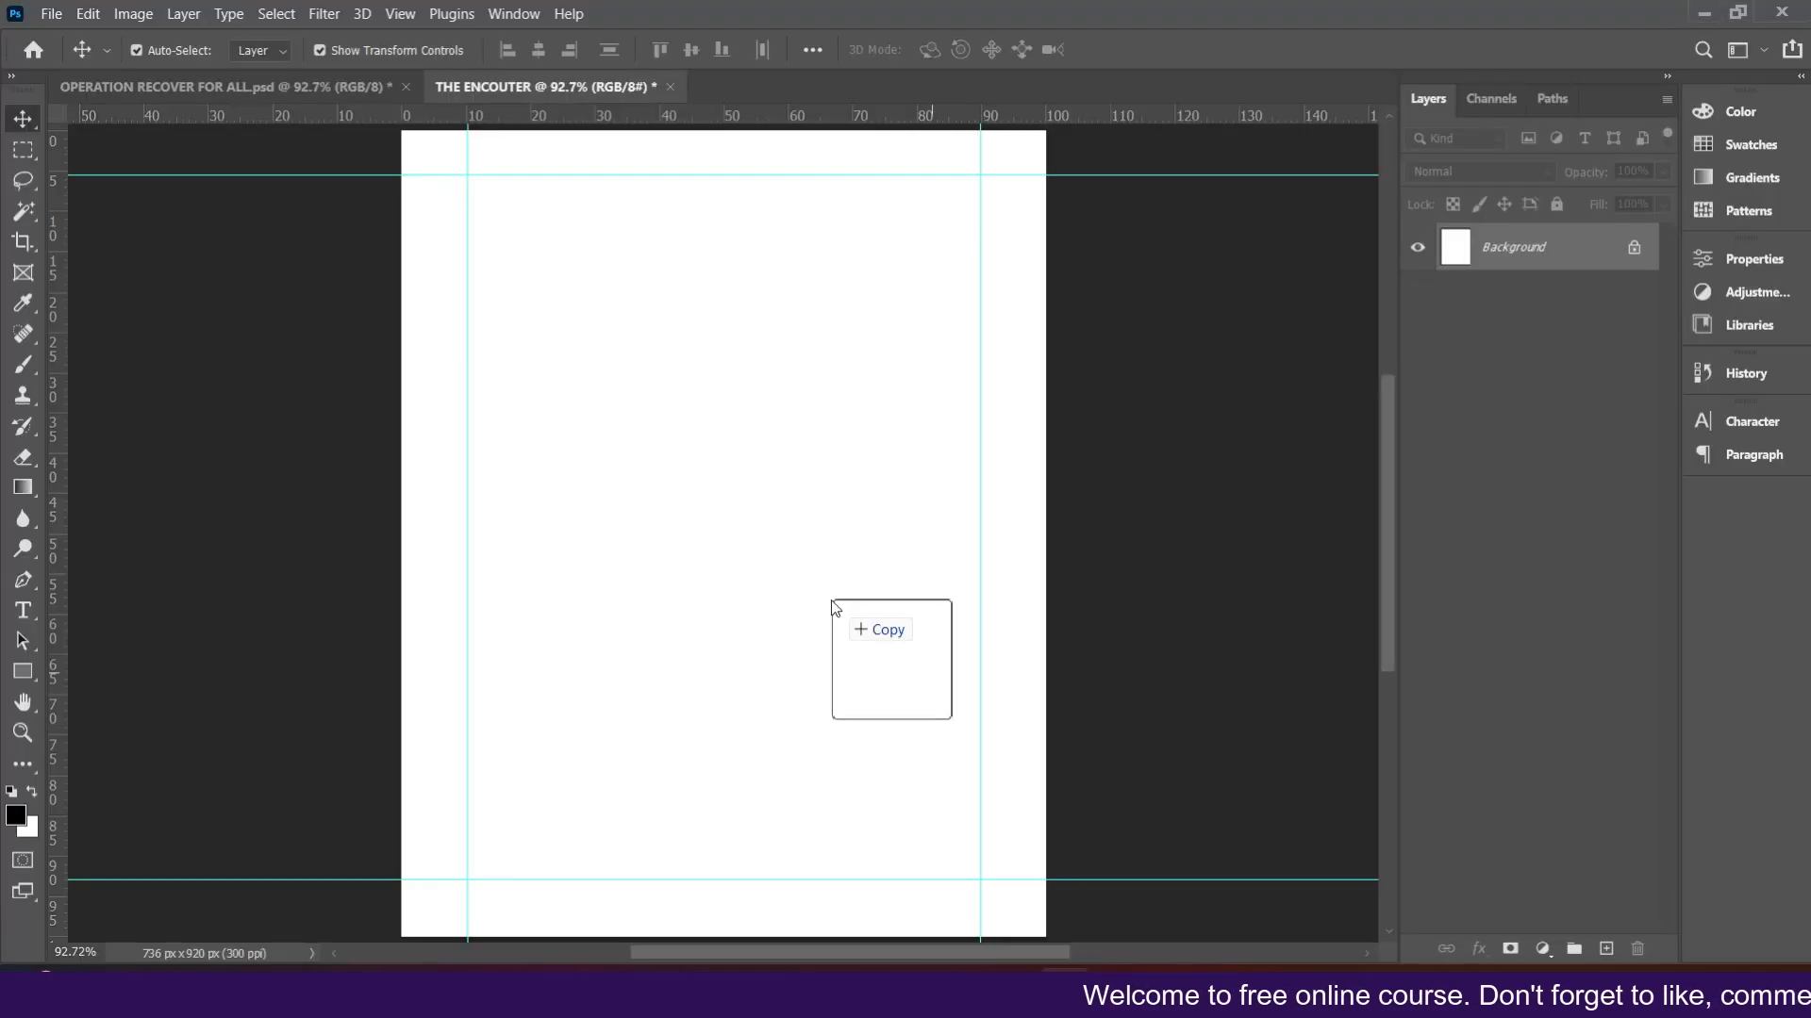
{"action": "left_click_drag", "start_coordinate": [832, 607], "coordinate": [823, 584]}
{"action": "double_click", "coordinate": [820, 569]}
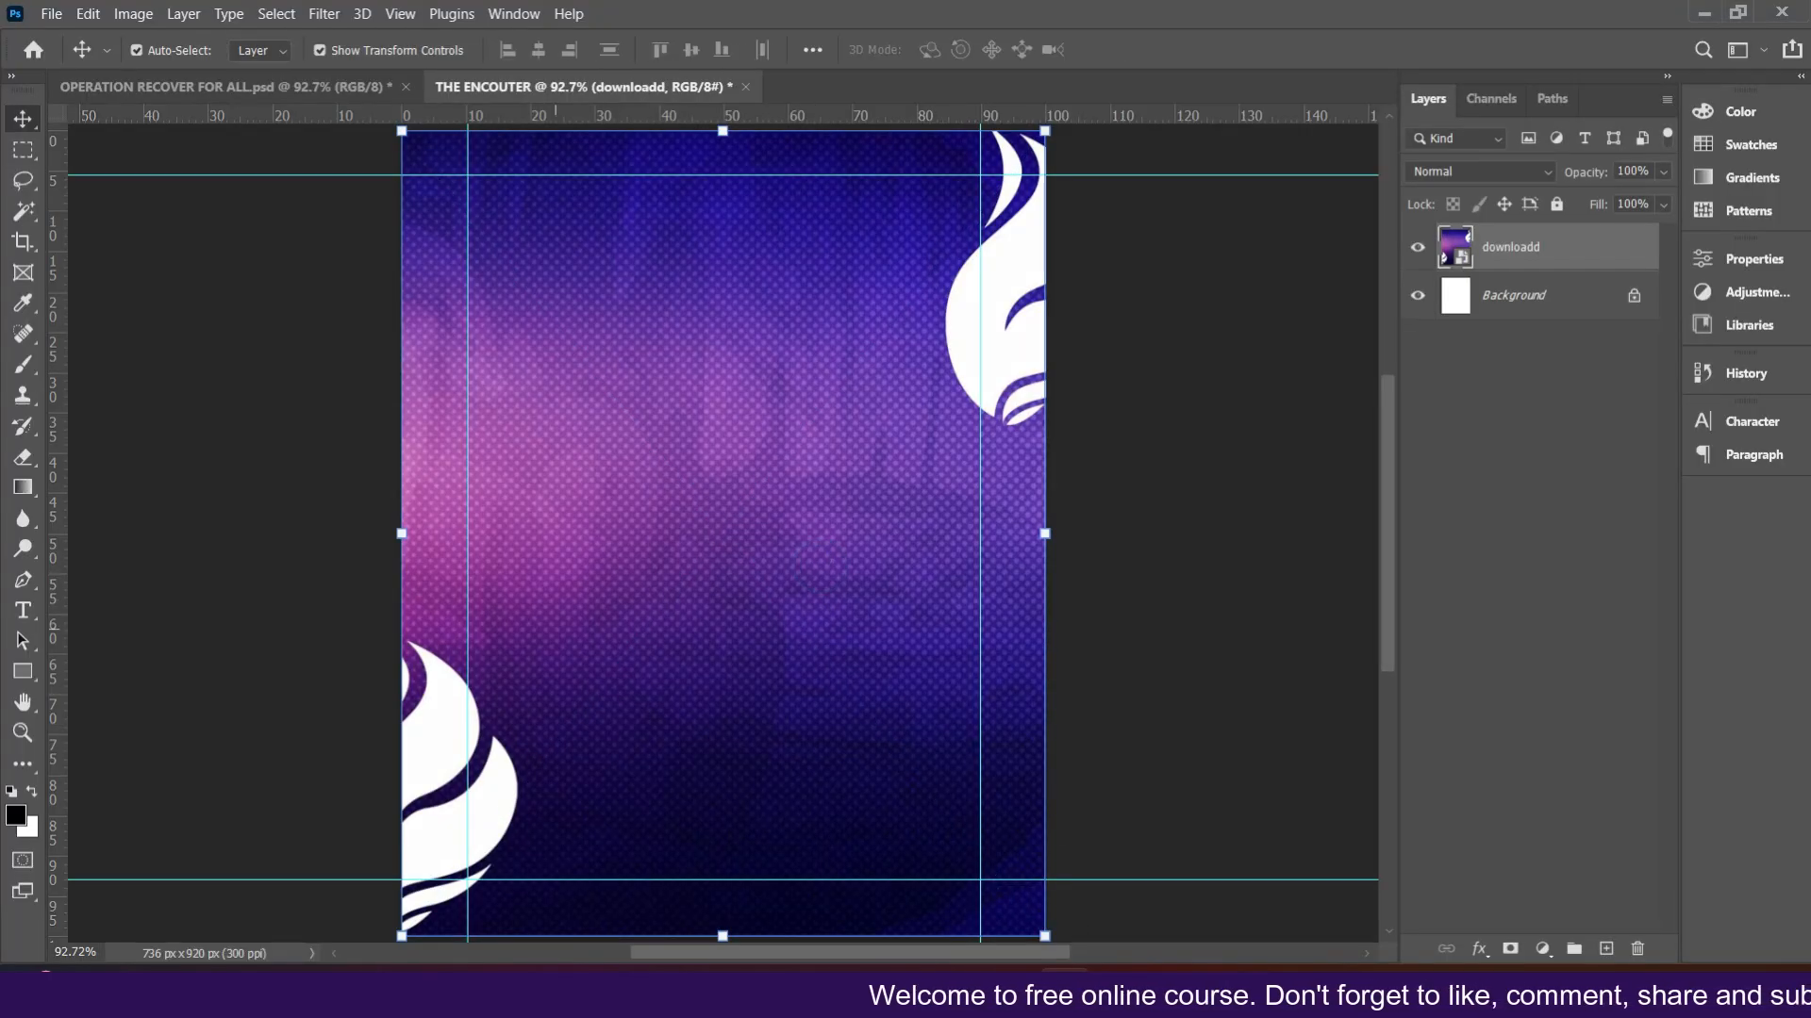
- Place the sunset mountain climbers image from the PROJECT 2 folder, enlarged to cover the canvas width at its upper edge
{"action": "key", "text": "alt+Tab"}
{"action": "left_click_drag", "start_coordinate": [535, 273], "coordinate": [712, 509]}
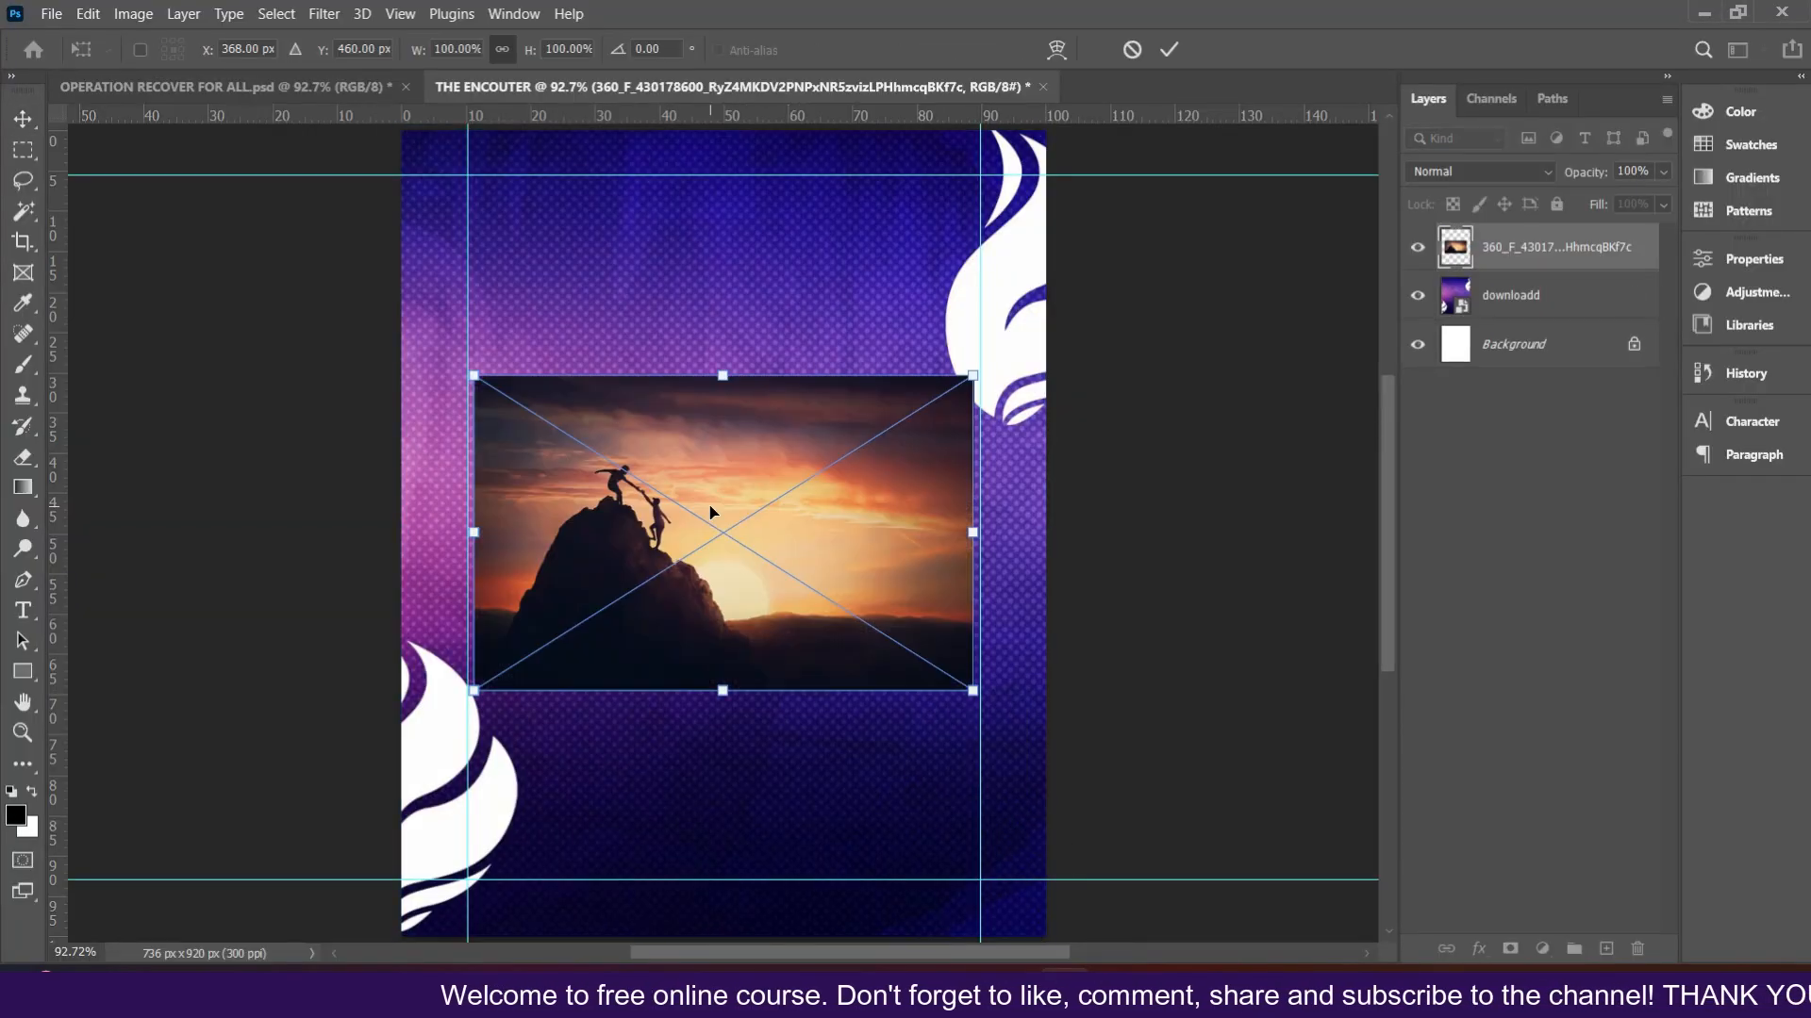
{"action": "left_click_drag", "start_coordinate": [722, 375], "coordinate": [721, 260]}
{"action": "left_click_drag", "start_coordinate": [725, 414], "coordinate": [723, 238]}
{"action": "left_click_drag", "start_coordinate": [1065, 292], "coordinate": [1130, 248]}
{"action": "double_click", "coordinate": [877, 324]}
{"action": "left_click_drag", "start_coordinate": [735, 342], "coordinate": [717, 303]}
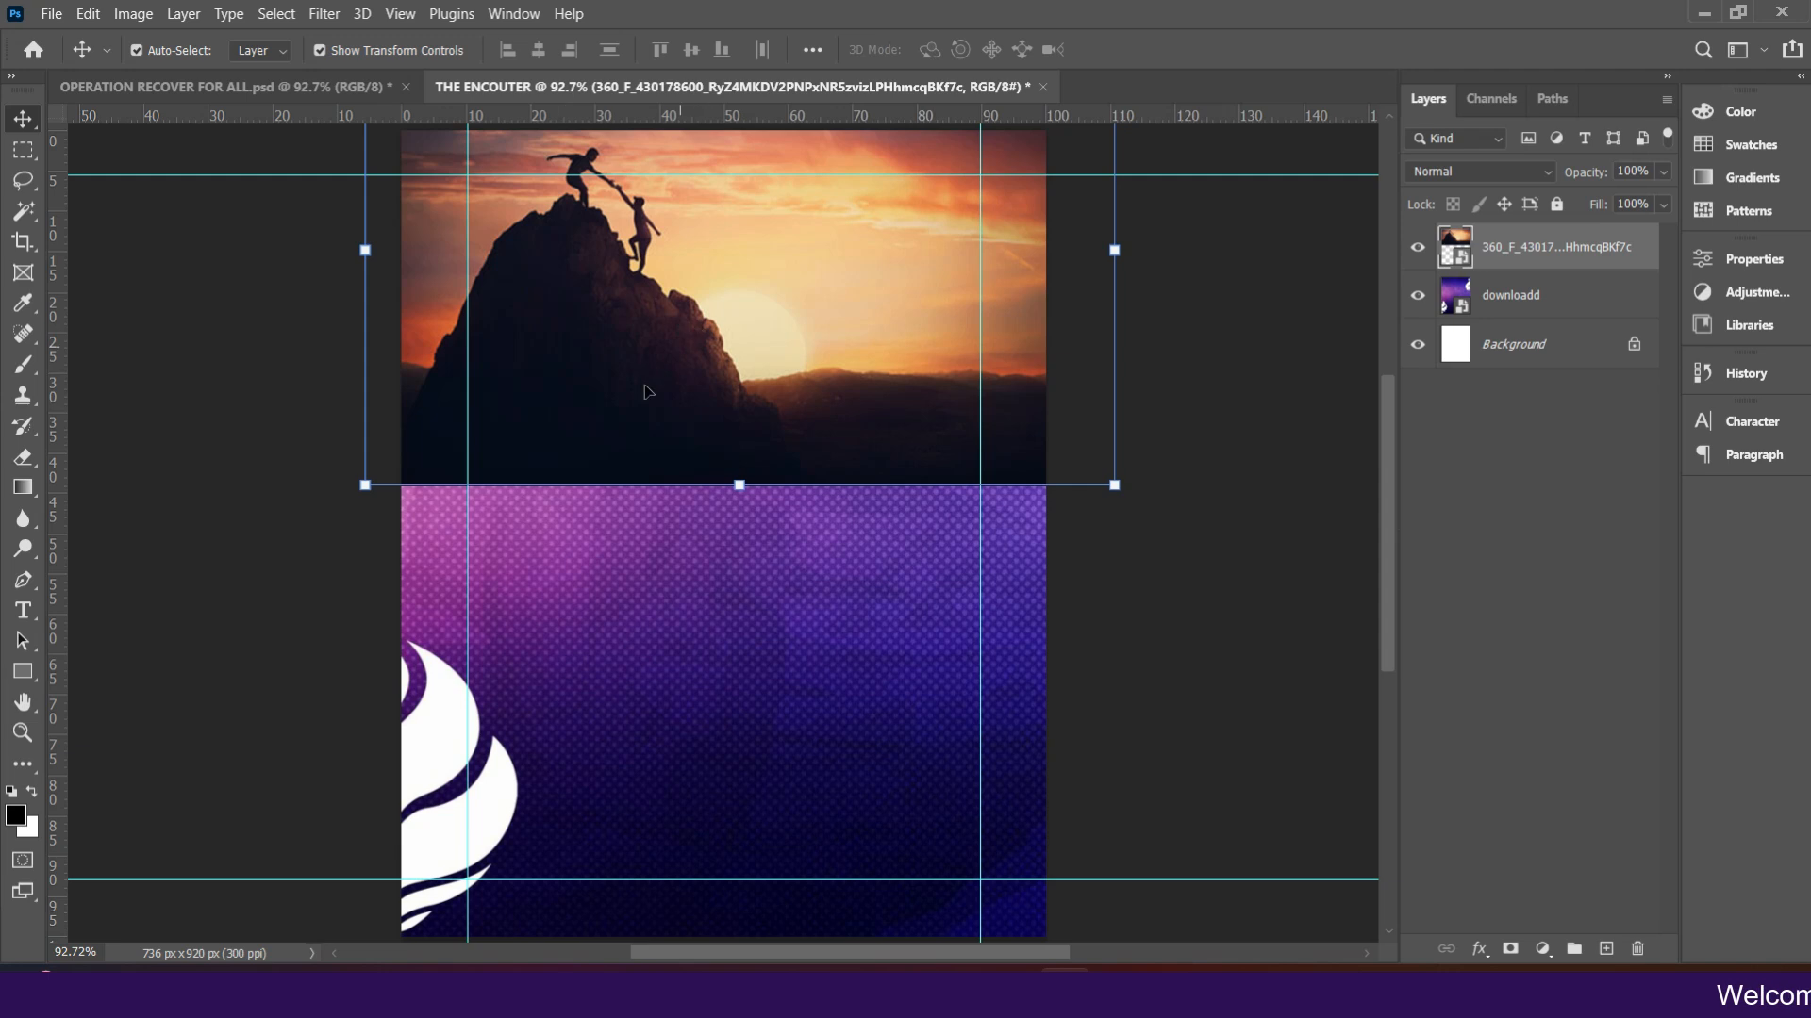
- Rasterize the mountain climbers layer and choose the Eraser tool with the Soft Round brush
{"action": "right_click", "coordinate": [1534, 258]}
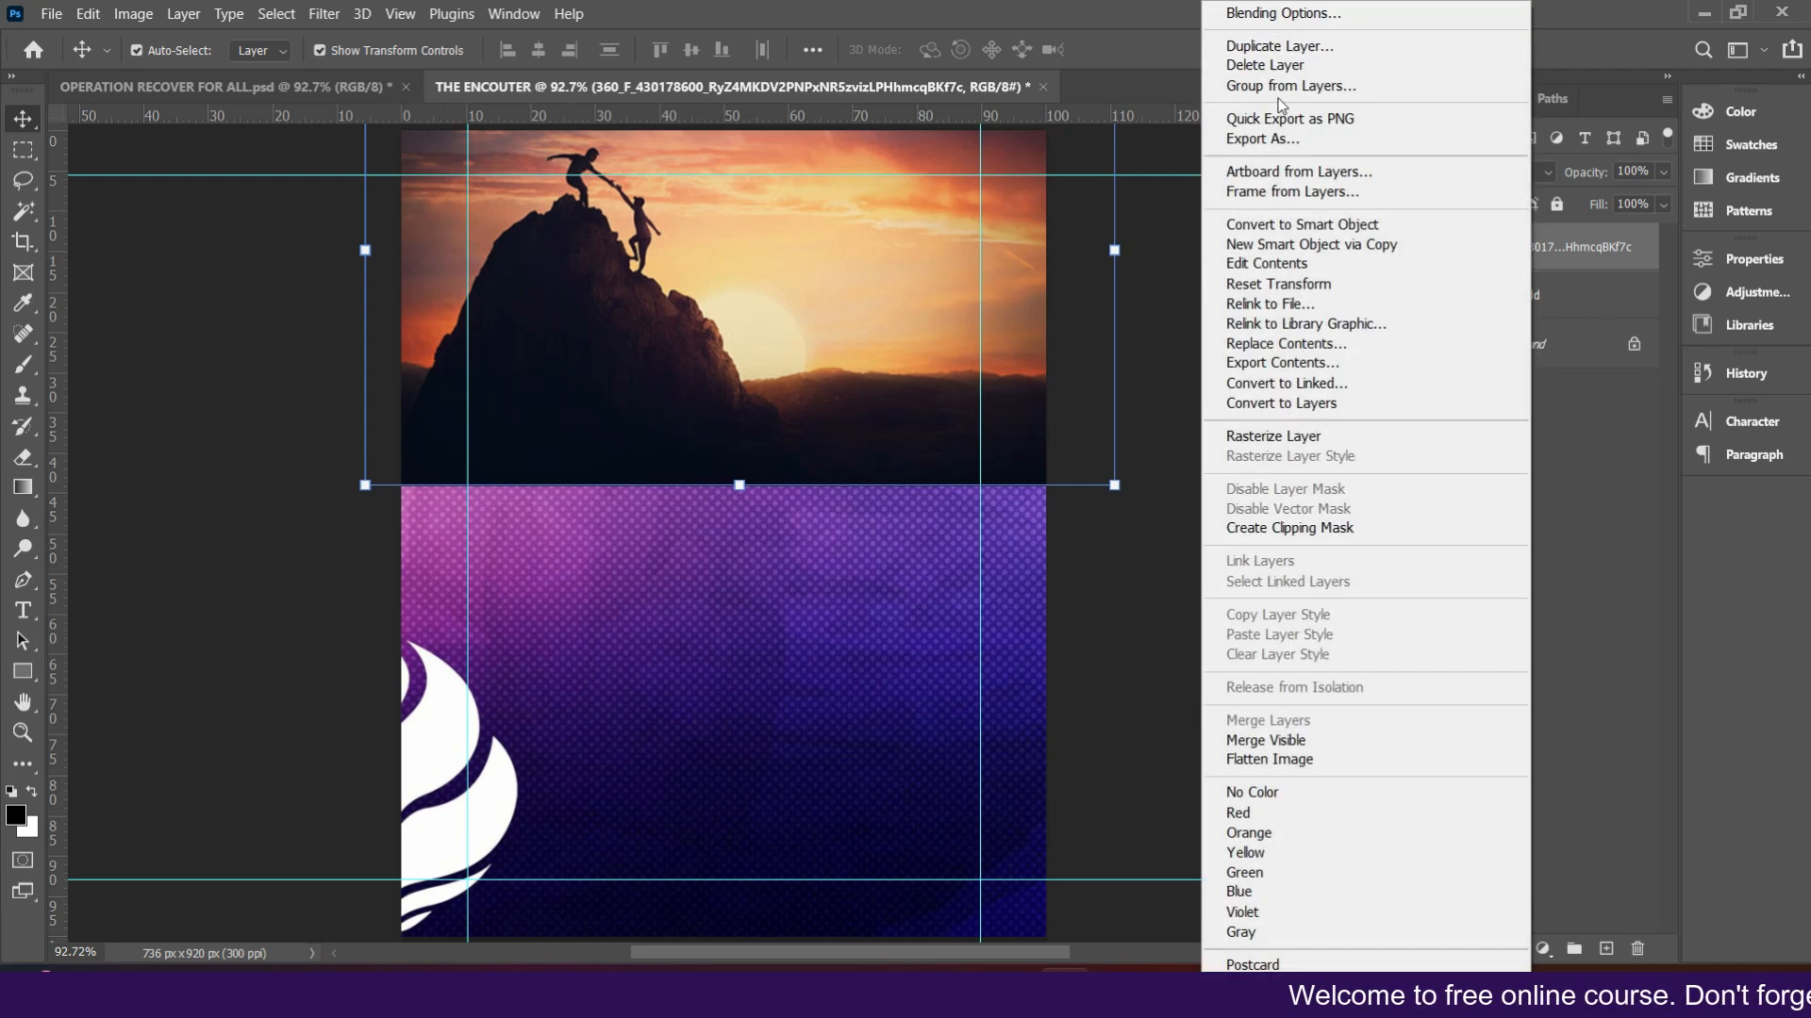
{"action": "left_click", "coordinate": [1276, 437]}
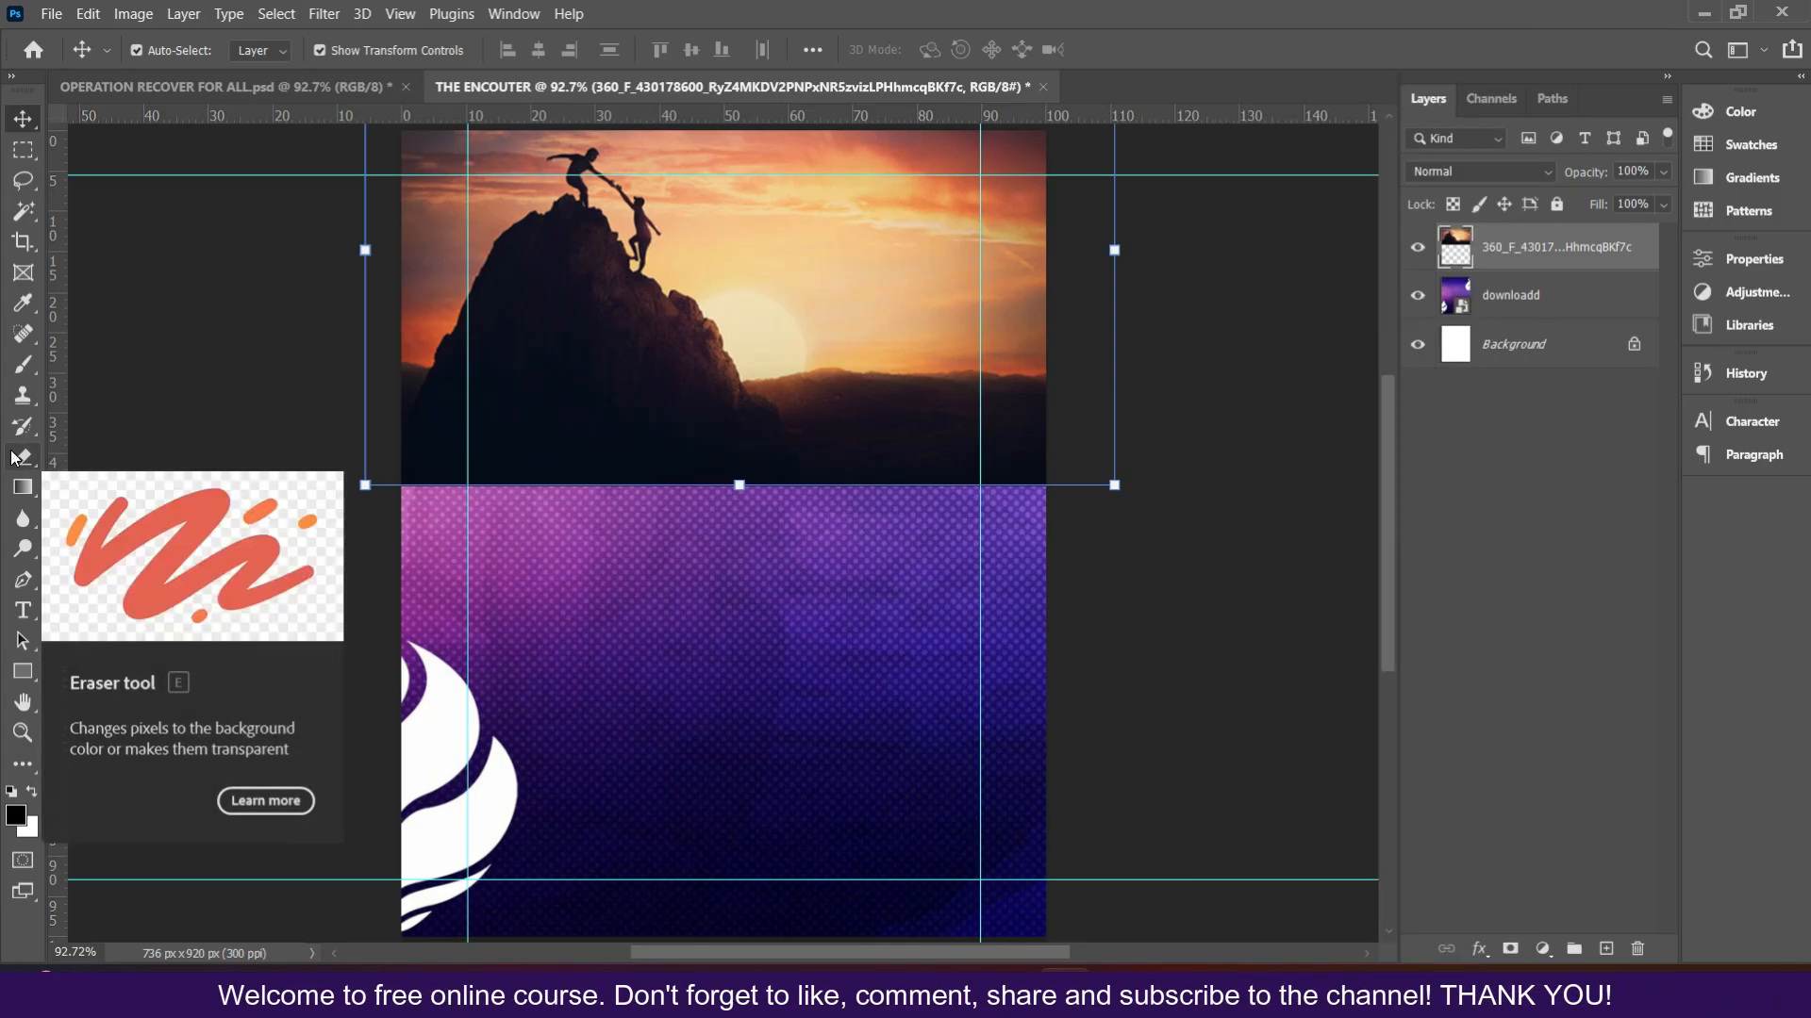
{"action": "left_click", "coordinate": [19, 458]}
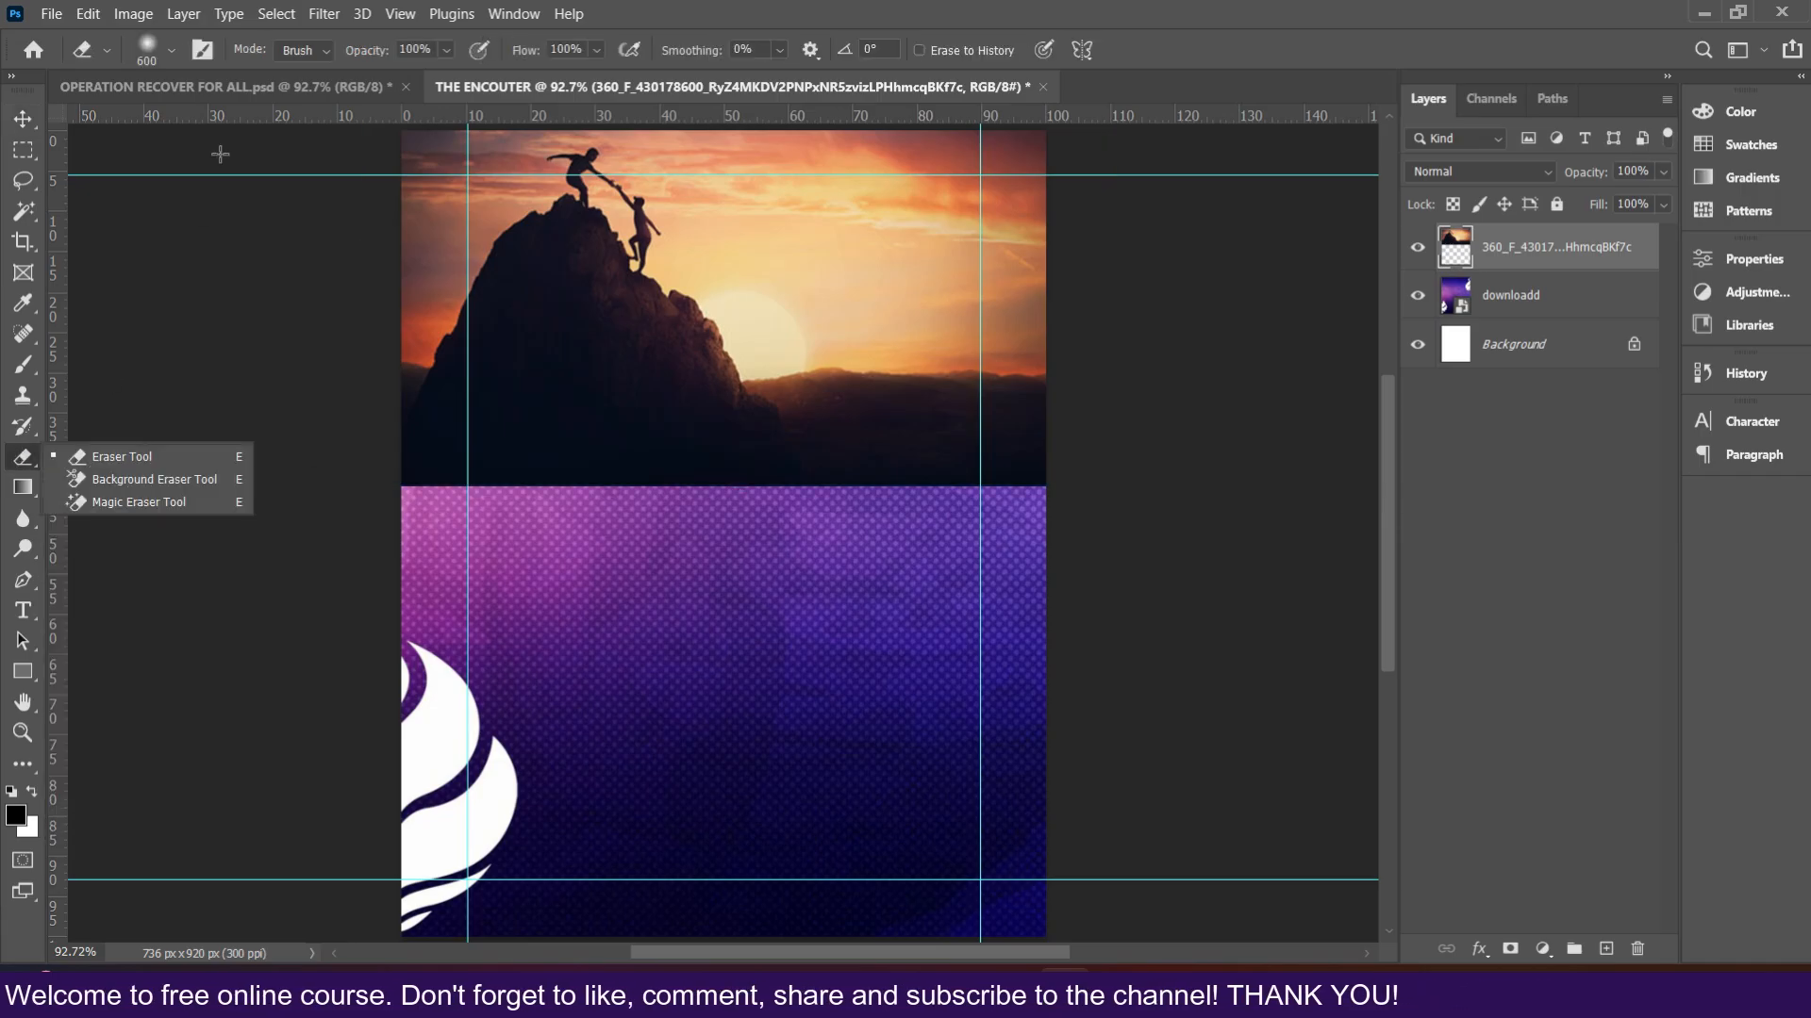
{"action": "left_click", "coordinate": [151, 54]}
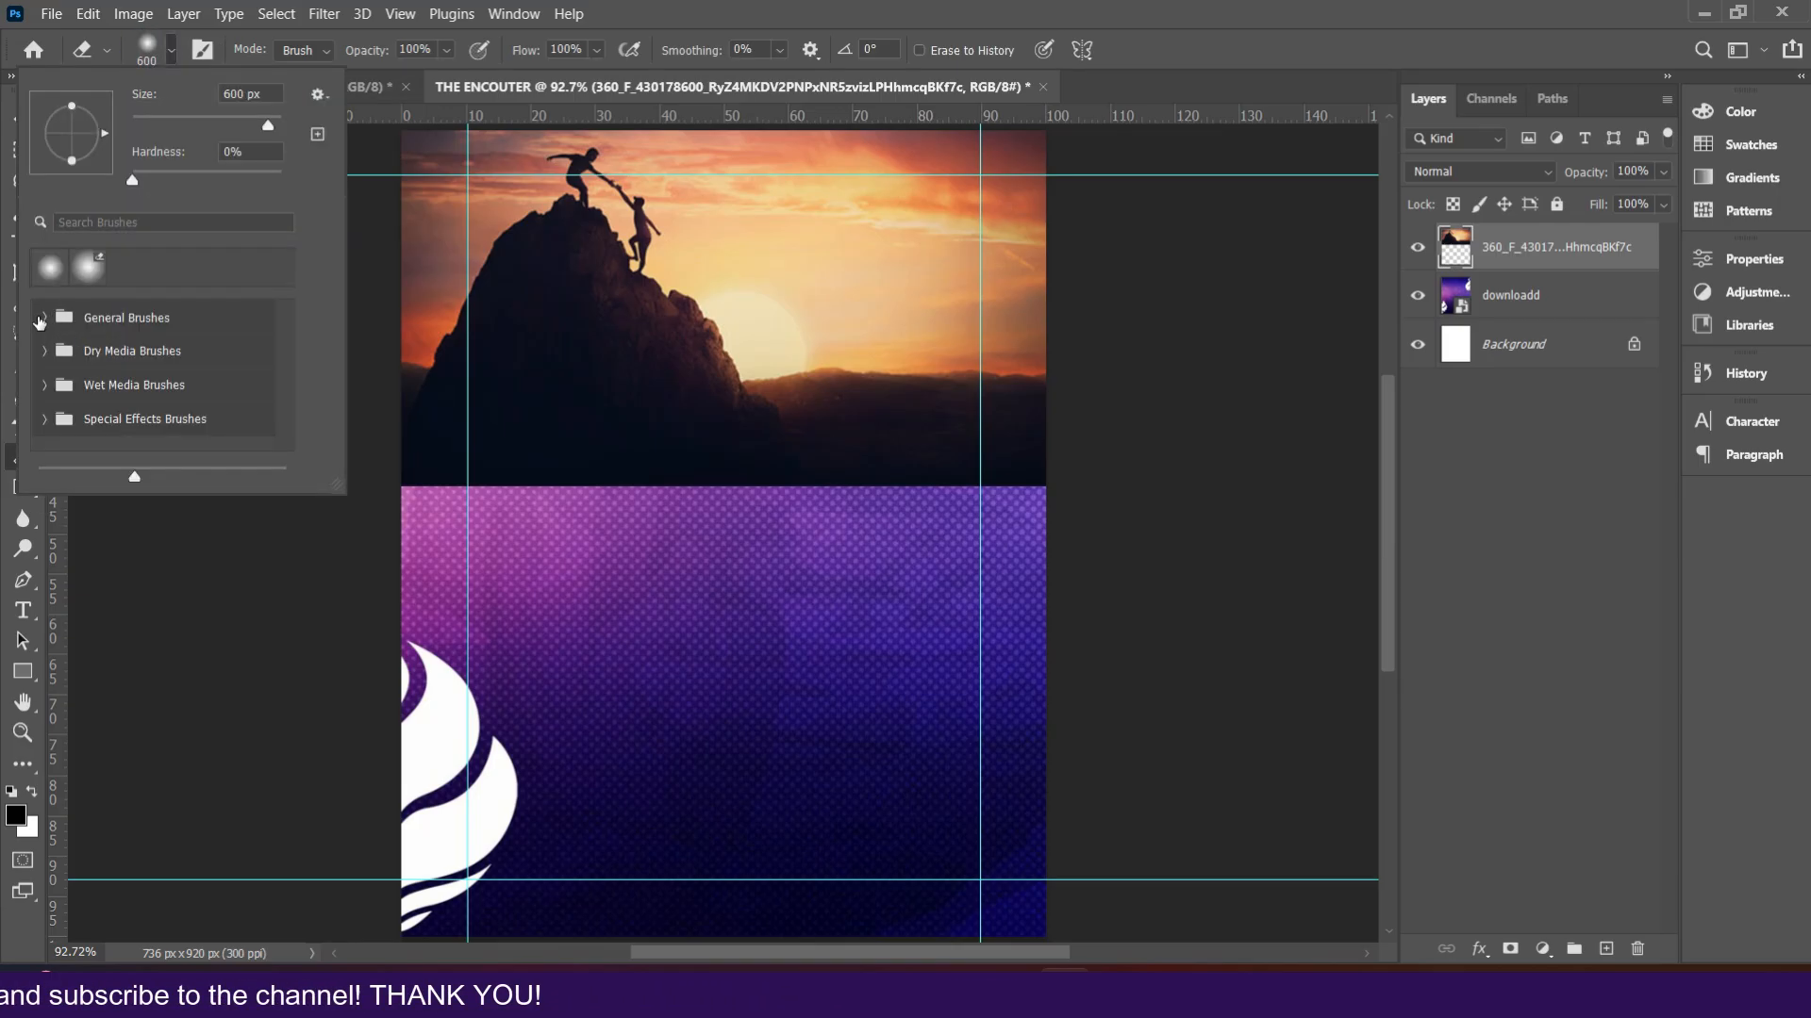
{"action": "left_click", "coordinate": [38, 316]}
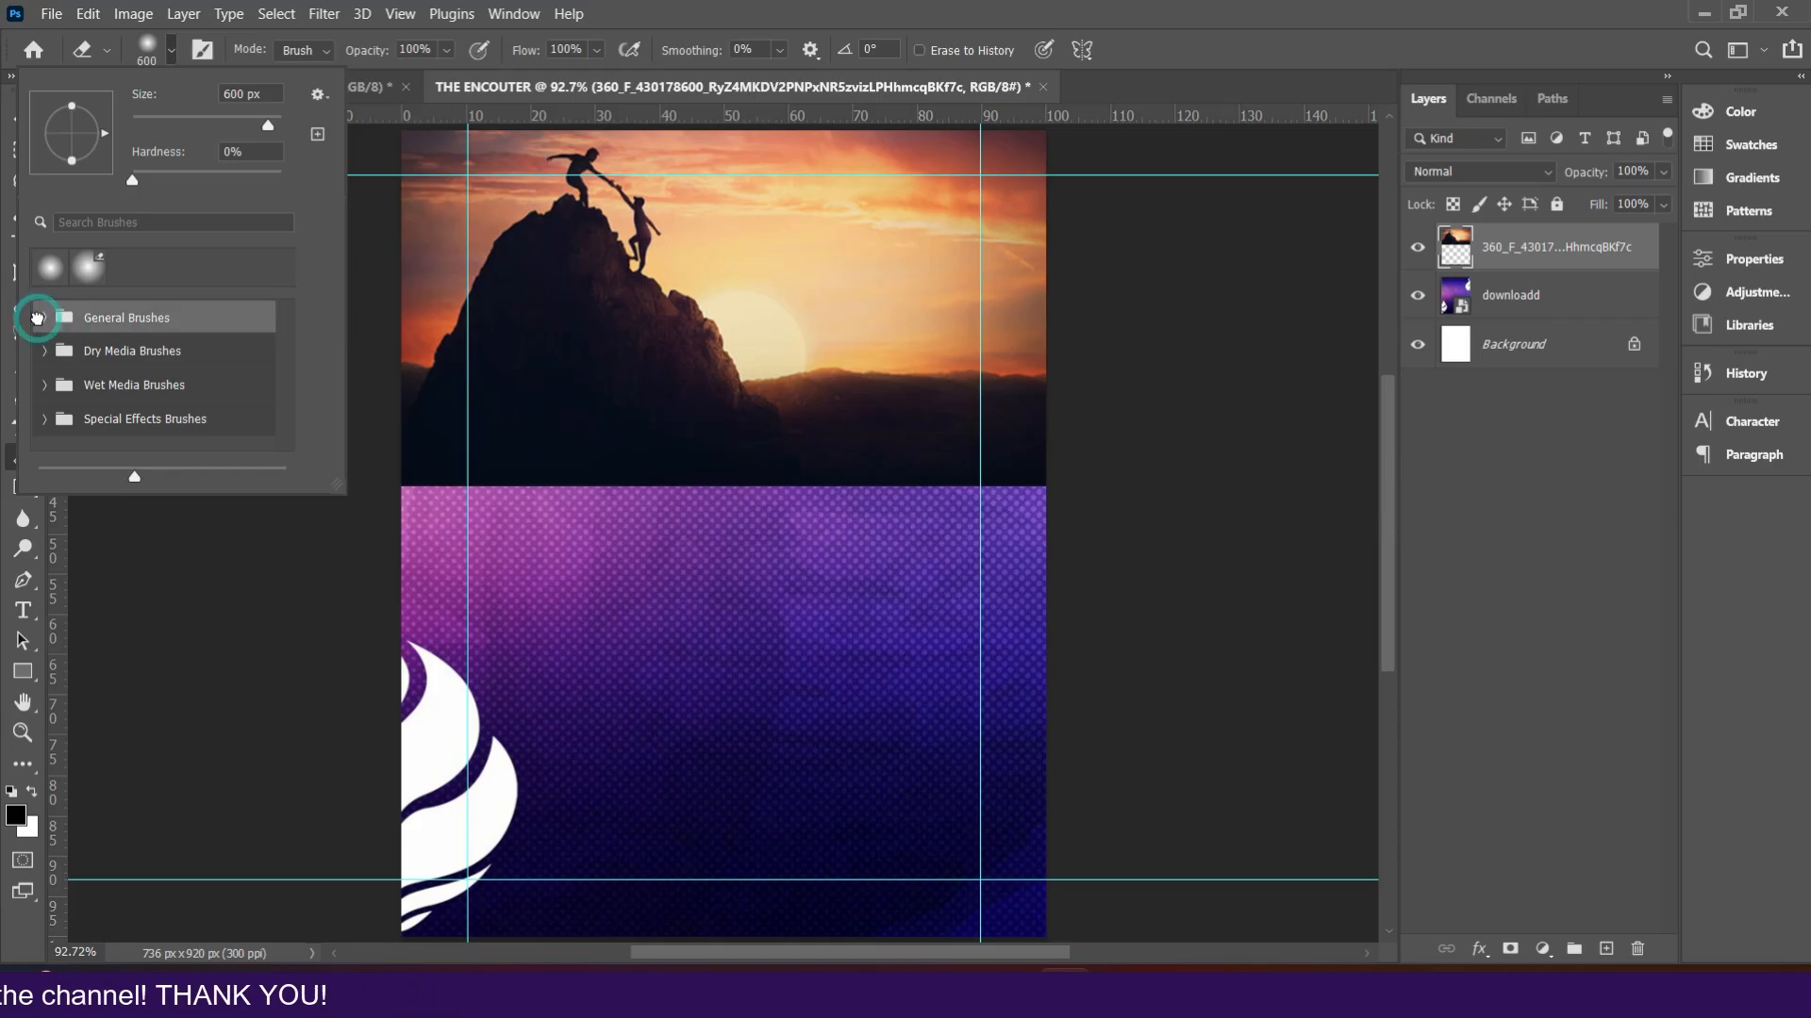
{"action": "left_click", "coordinate": [38, 319]}
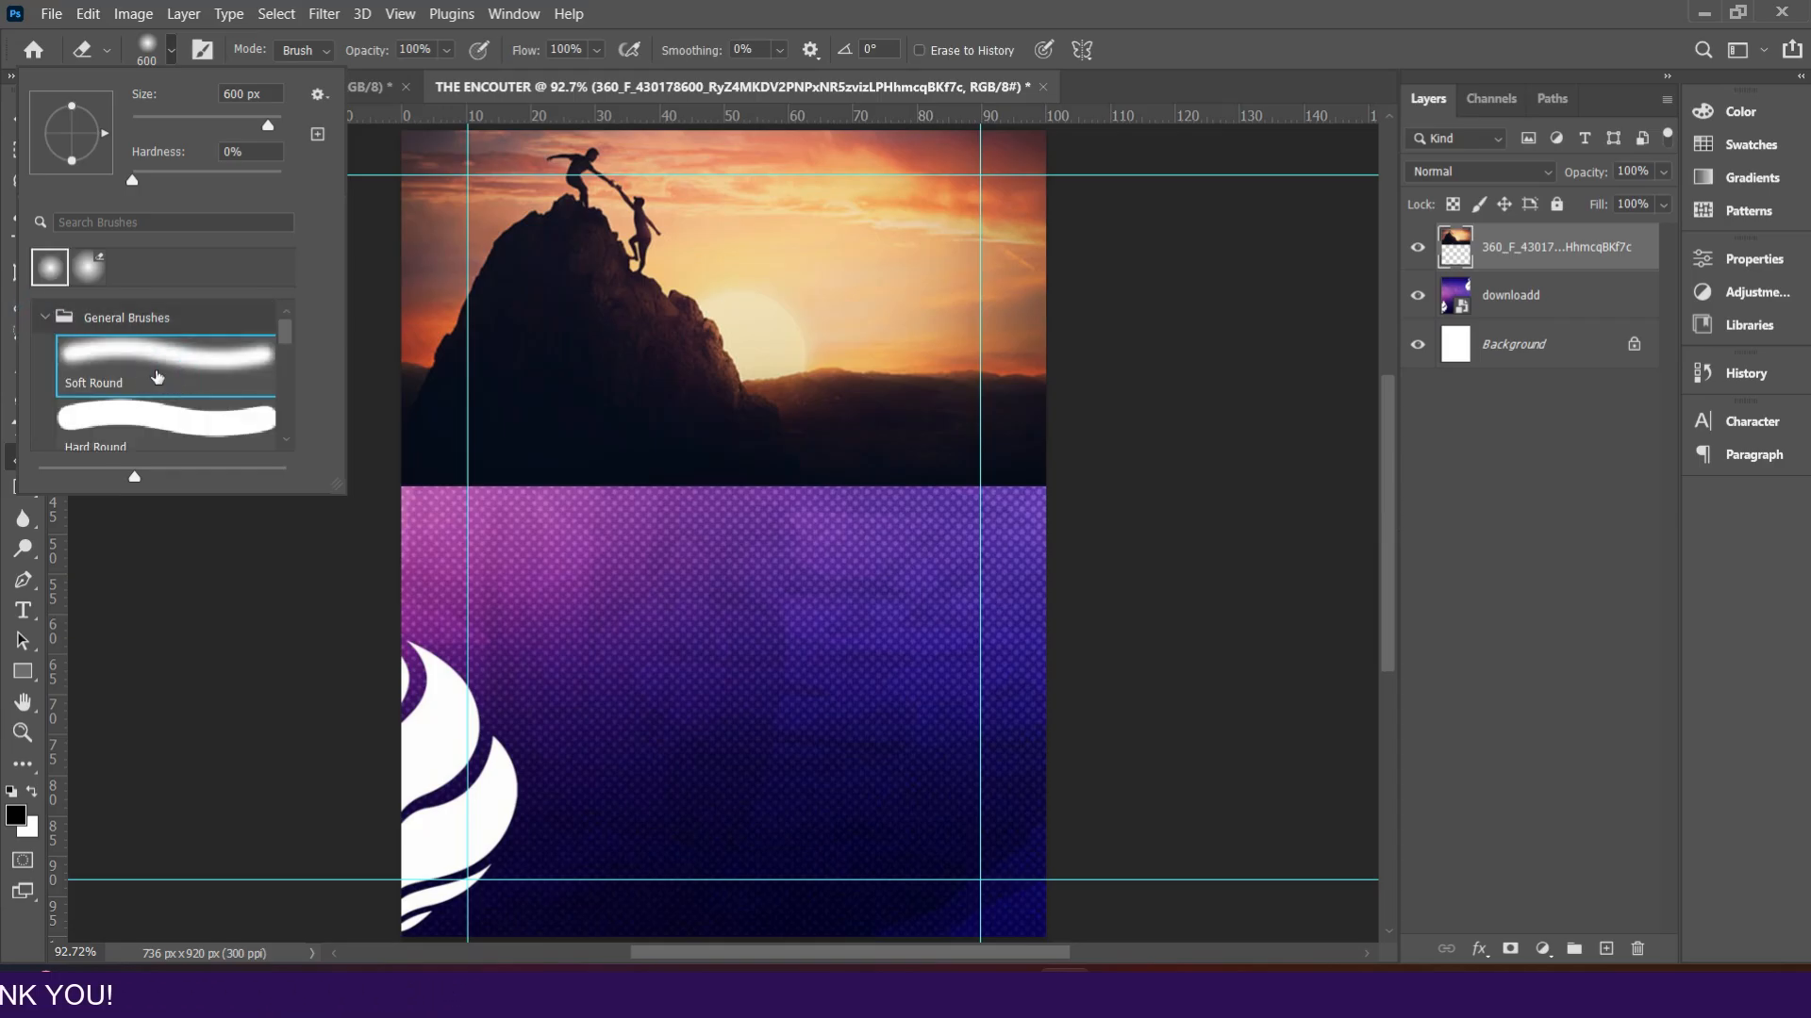
{"action": "left_click", "coordinate": [41, 319]}
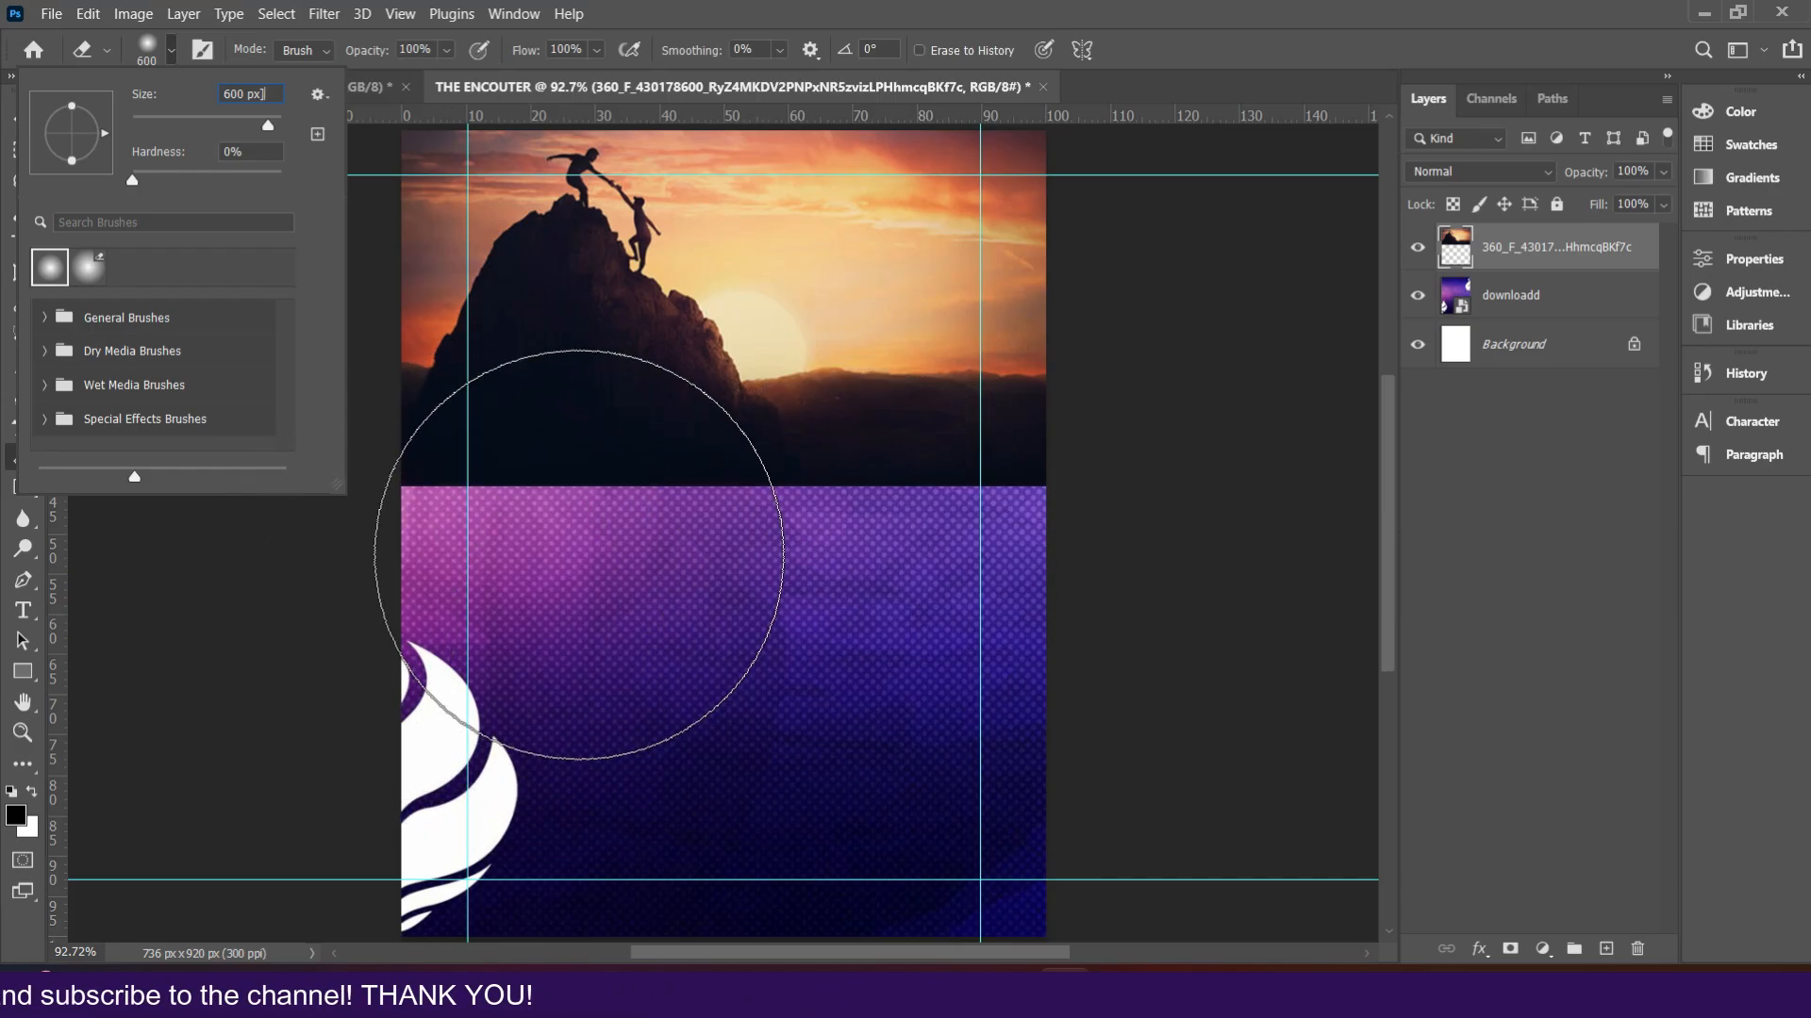
- Resize the eraser to 700 px and softly erase the mountain image's lower and right parts to blend it into the purple background
{"action": "key", "text": "Return"}
{"action": "key", "text": "bracketright"}
{"action": "key", "text": "bracketright"}
{"action": "key", "text": "bracketright"}
{"action": "key", "text": "bracketright"}
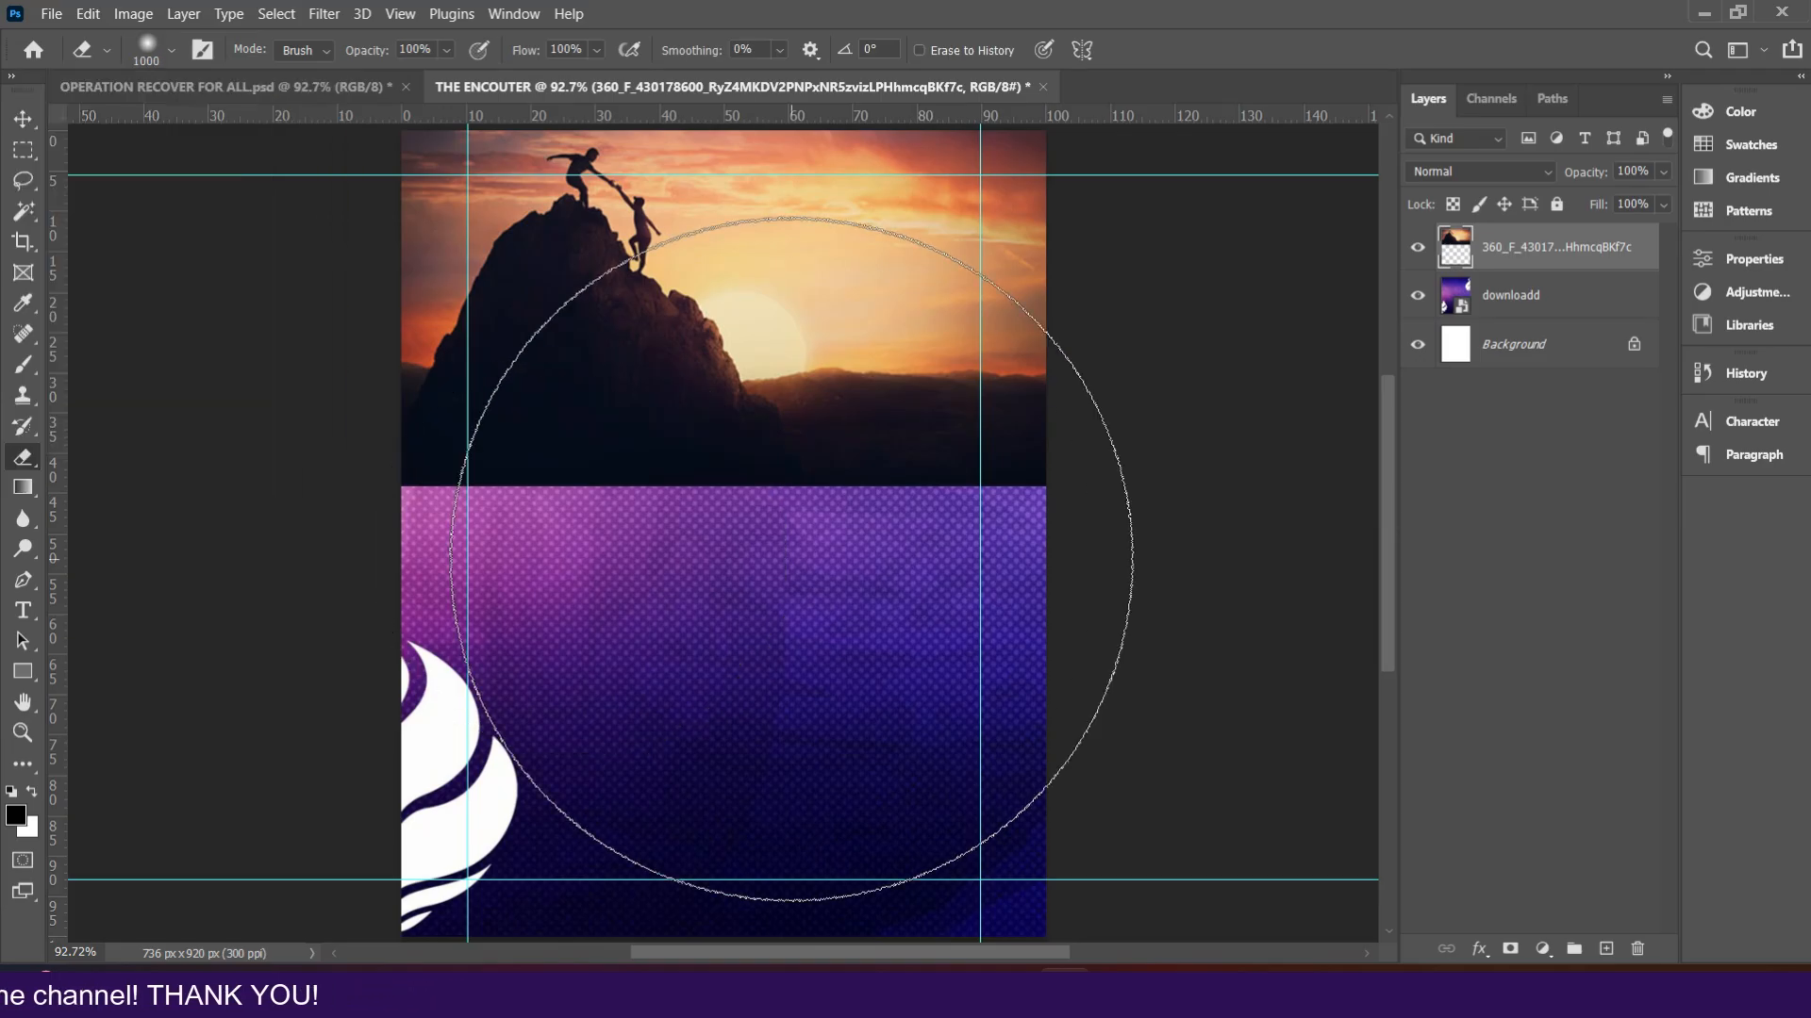
{"action": "key", "text": "bracketleft"}
{"action": "key", "text": "bracketleft"}
{"action": "key", "text": "bracketleft"}
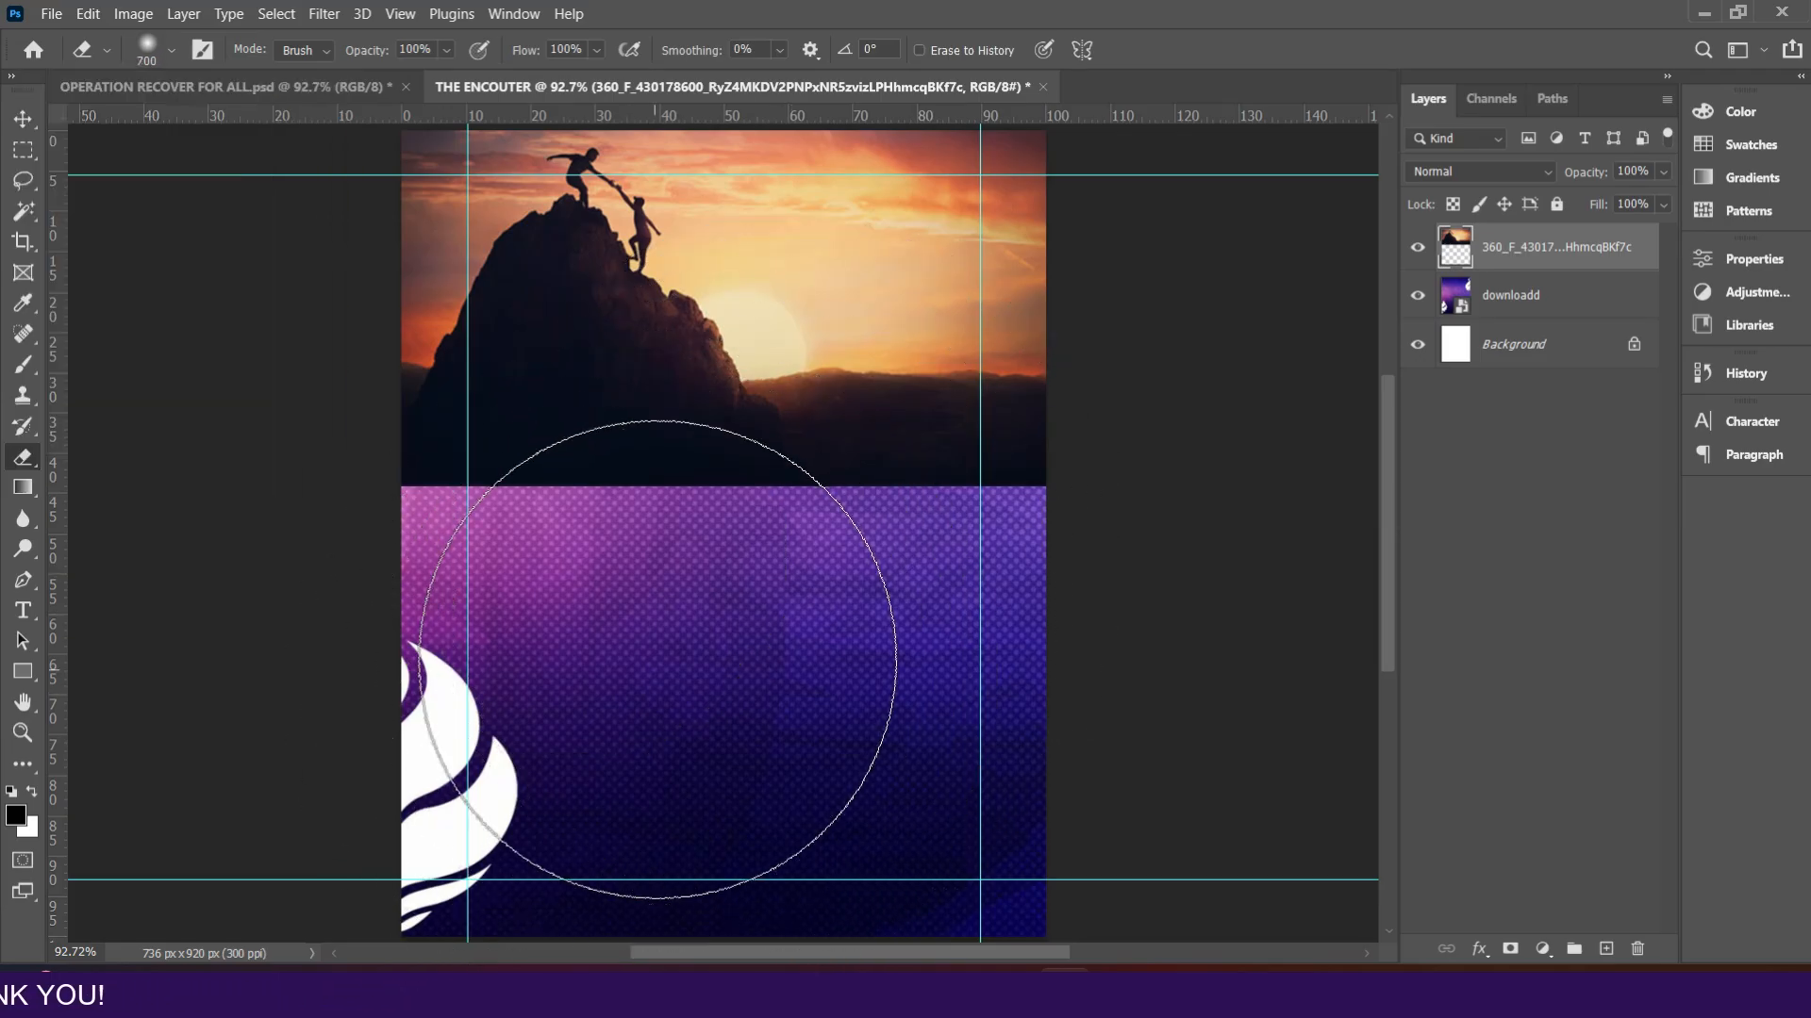
{"action": "key", "text": "bracketleft"}
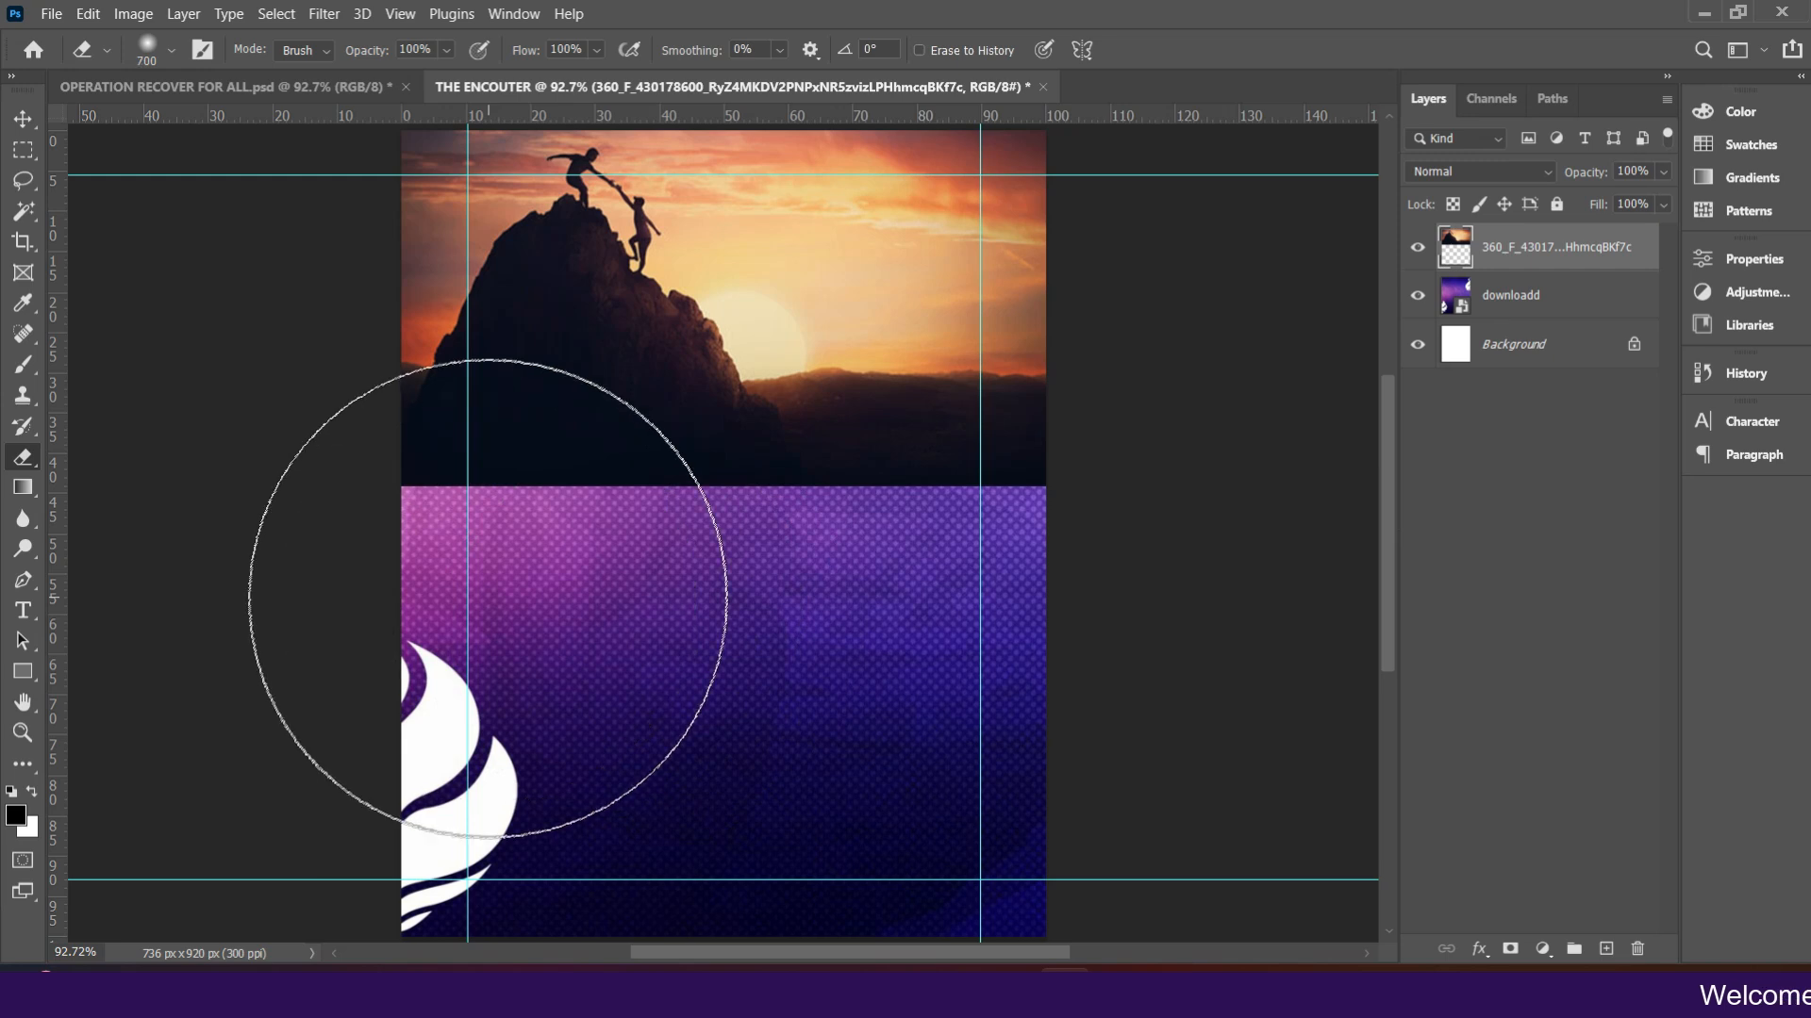
{"action": "mouse_move", "coordinate": [493, 639]}
{"action": "left_mouse_down"}
{"action": "mouse_move", "coordinate": [763, 636]}
{"action": "mouse_move", "coordinate": [1061, 537]}
{"action": "mouse_move", "coordinate": [1135, 333]}
{"action": "mouse_move", "coordinate": [1050, 444]}
{"action": "left_mouse_up"}
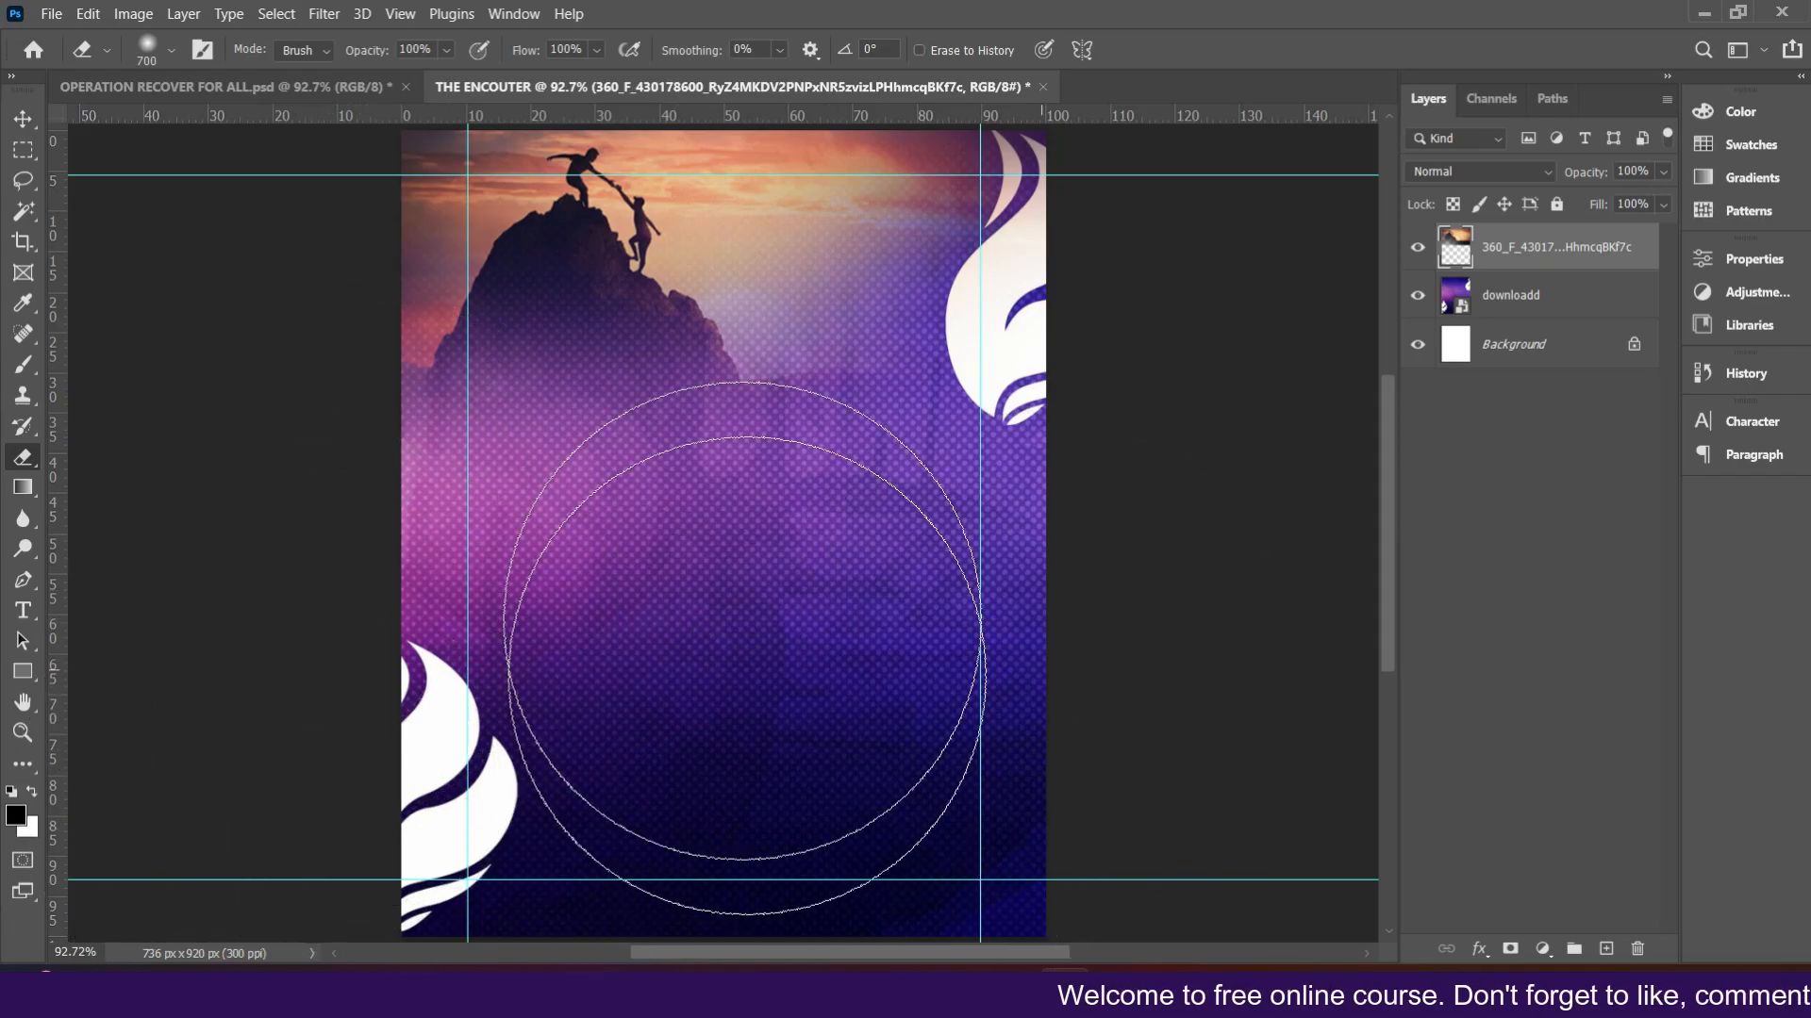
{"action": "left_click", "coordinate": [21, 123]}
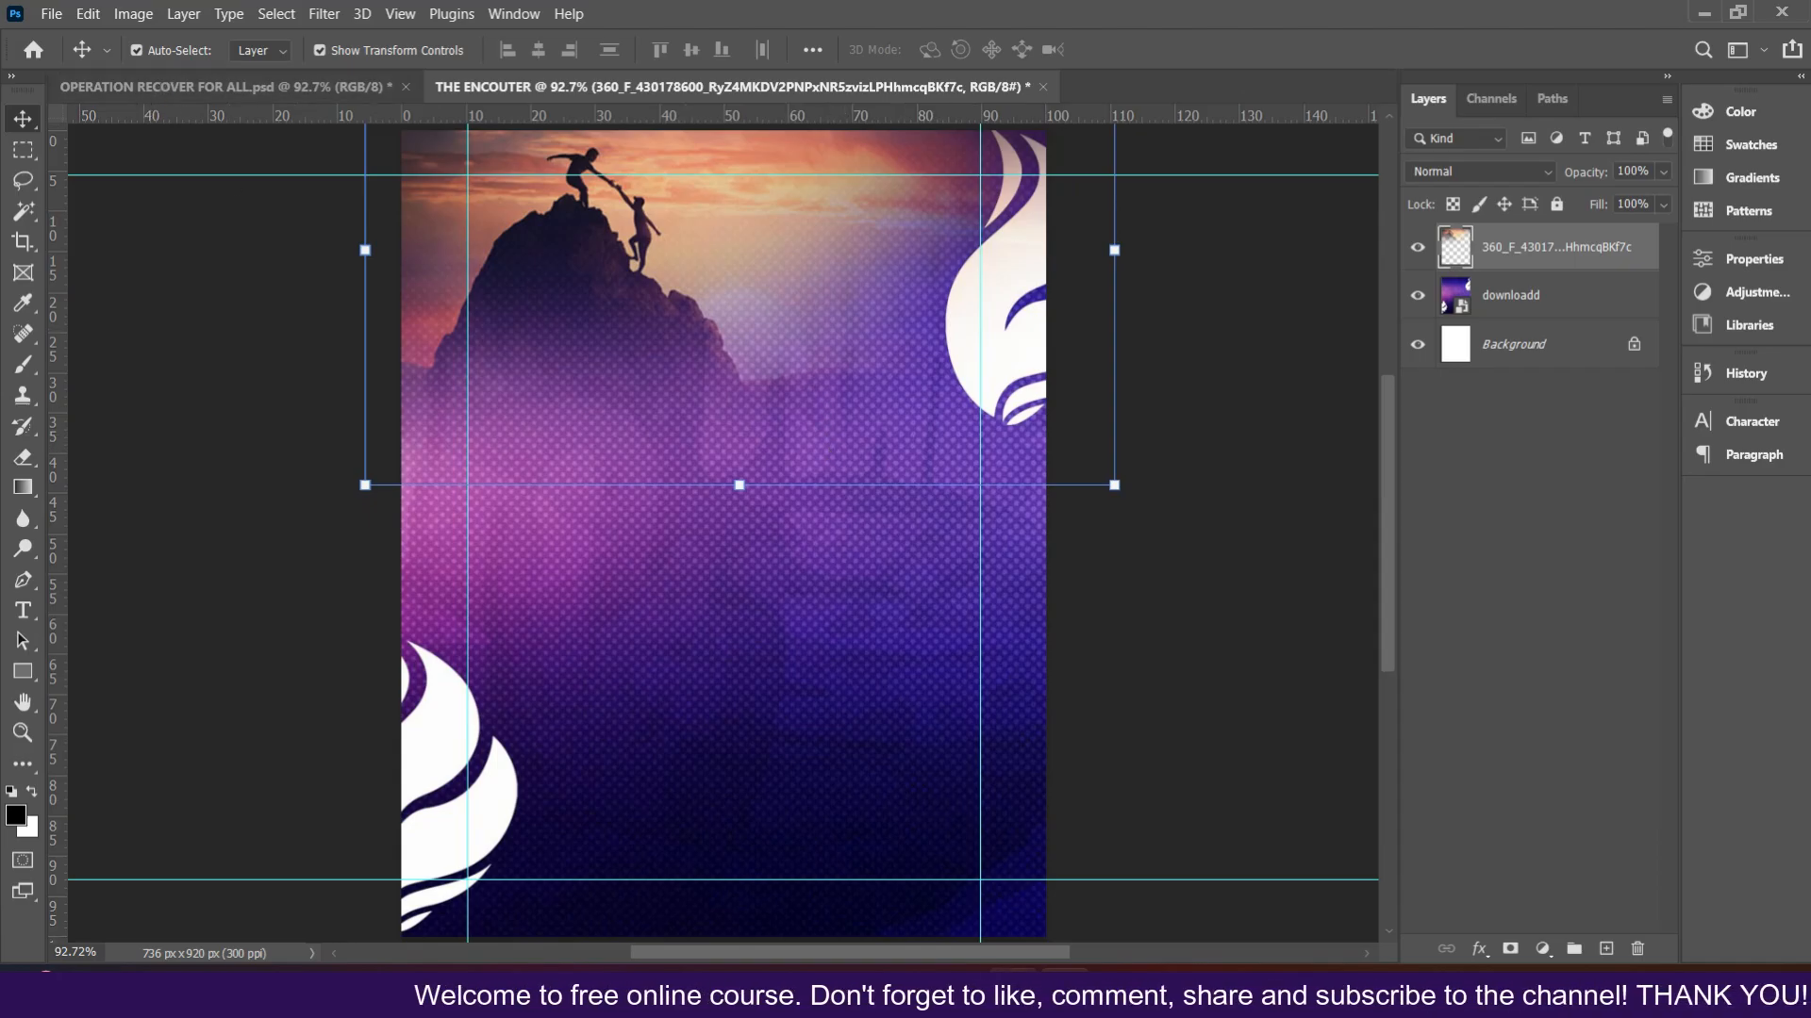
- Switch to the browser and examine the font files in the PROJECT 2 Google Drive folder
{"action": "mouse_move", "coordinate": [1104, 990]}
{"action": "left_click", "coordinate": [1103, 877]}
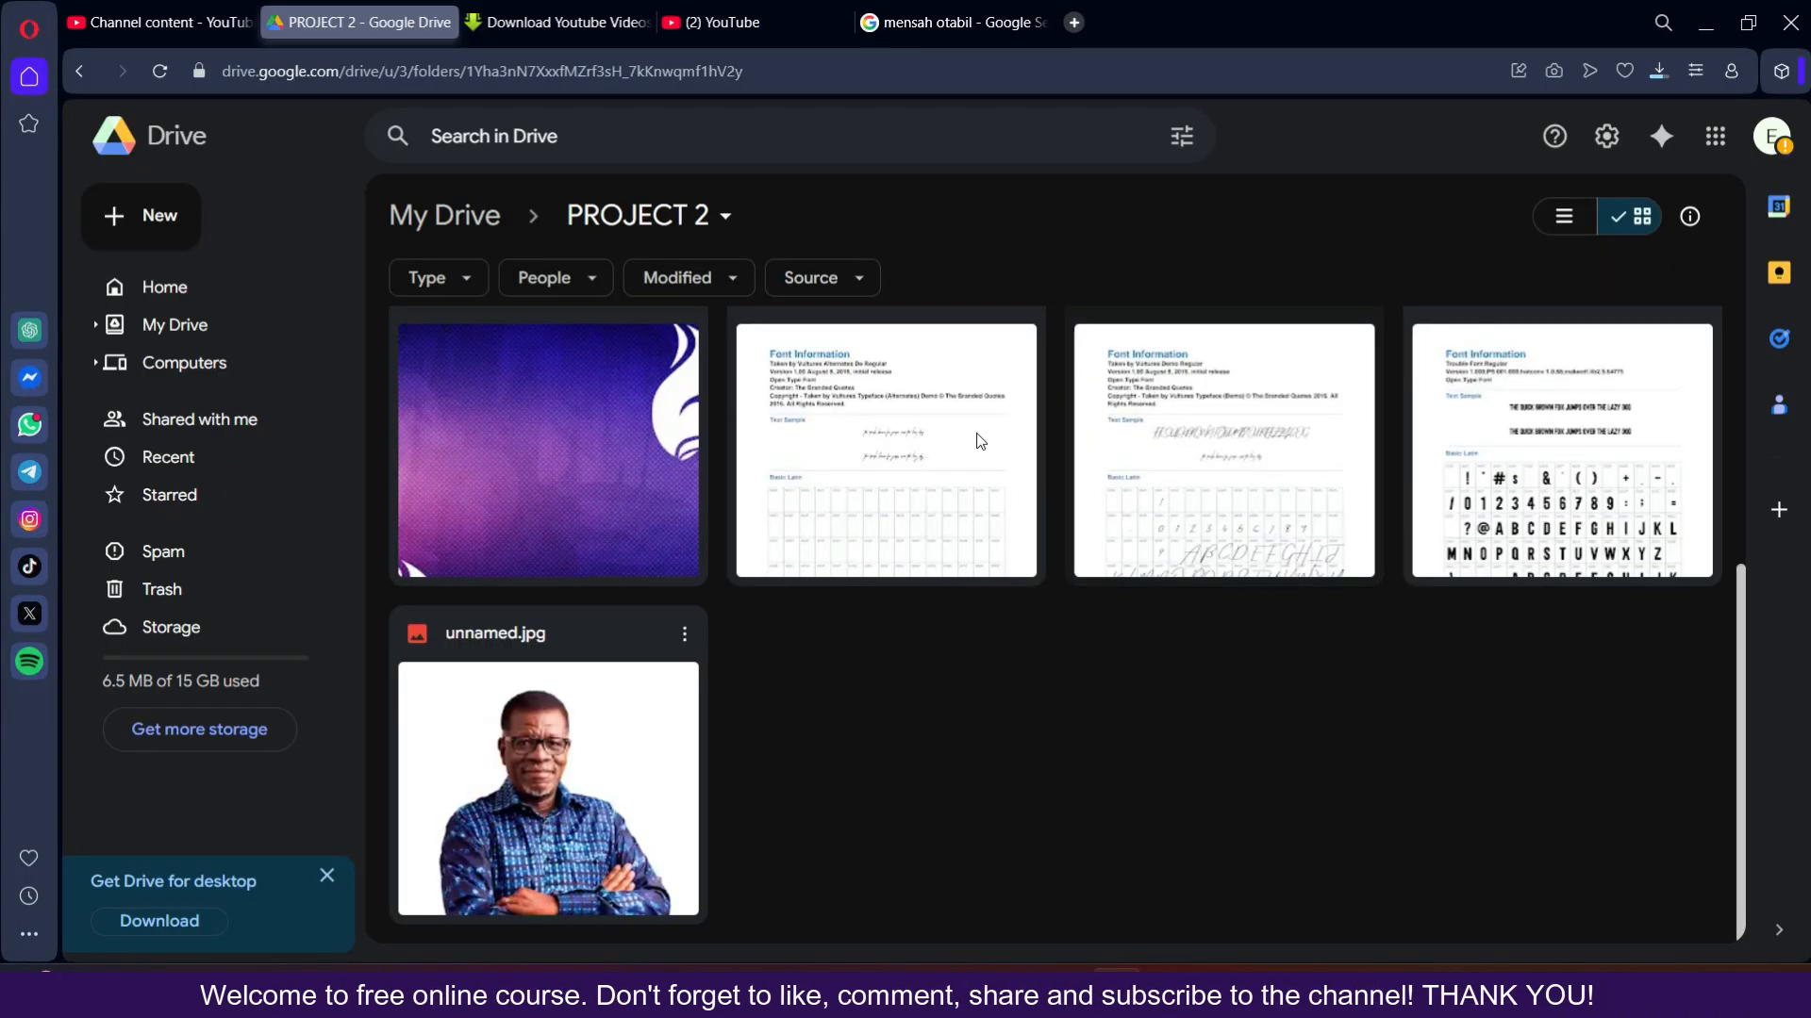
{"action": "scroll", "coordinate": [1103, 446], "scroll_direction": "up", "scroll_amount": 3}
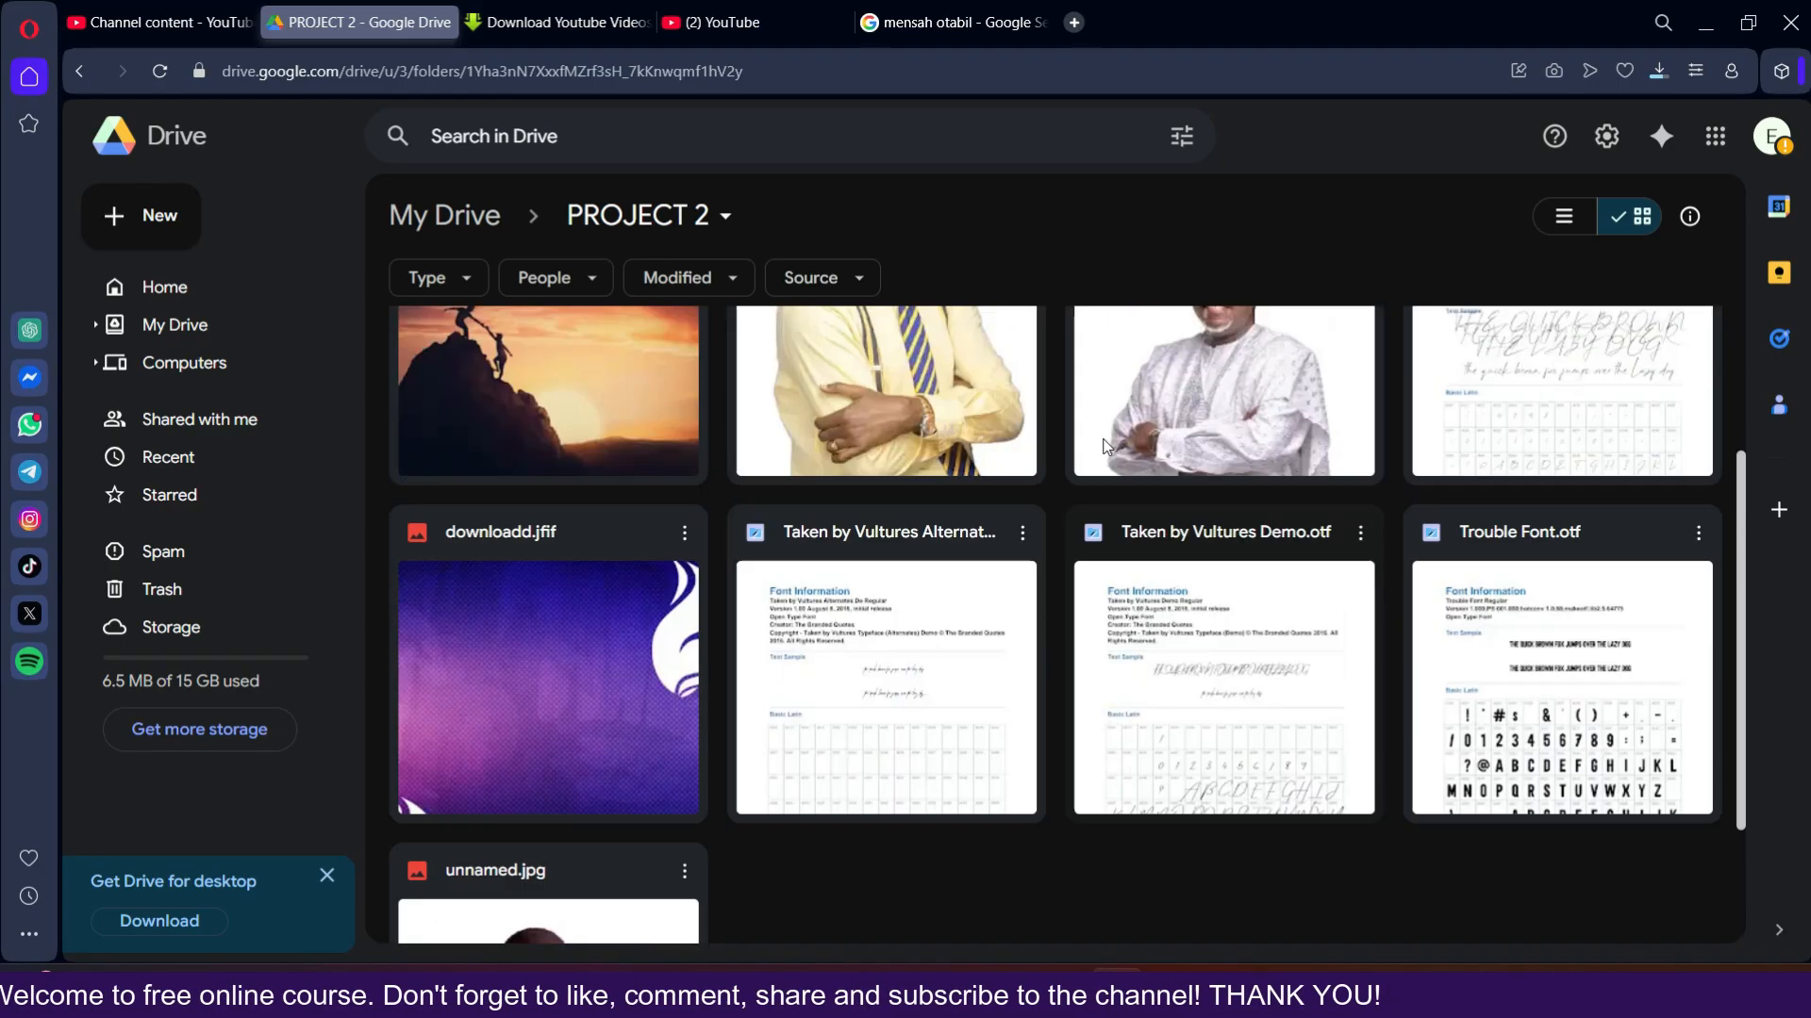
{"action": "scroll", "coordinate": [1105, 446], "scroll_direction": "up", "scroll_amount": 3}
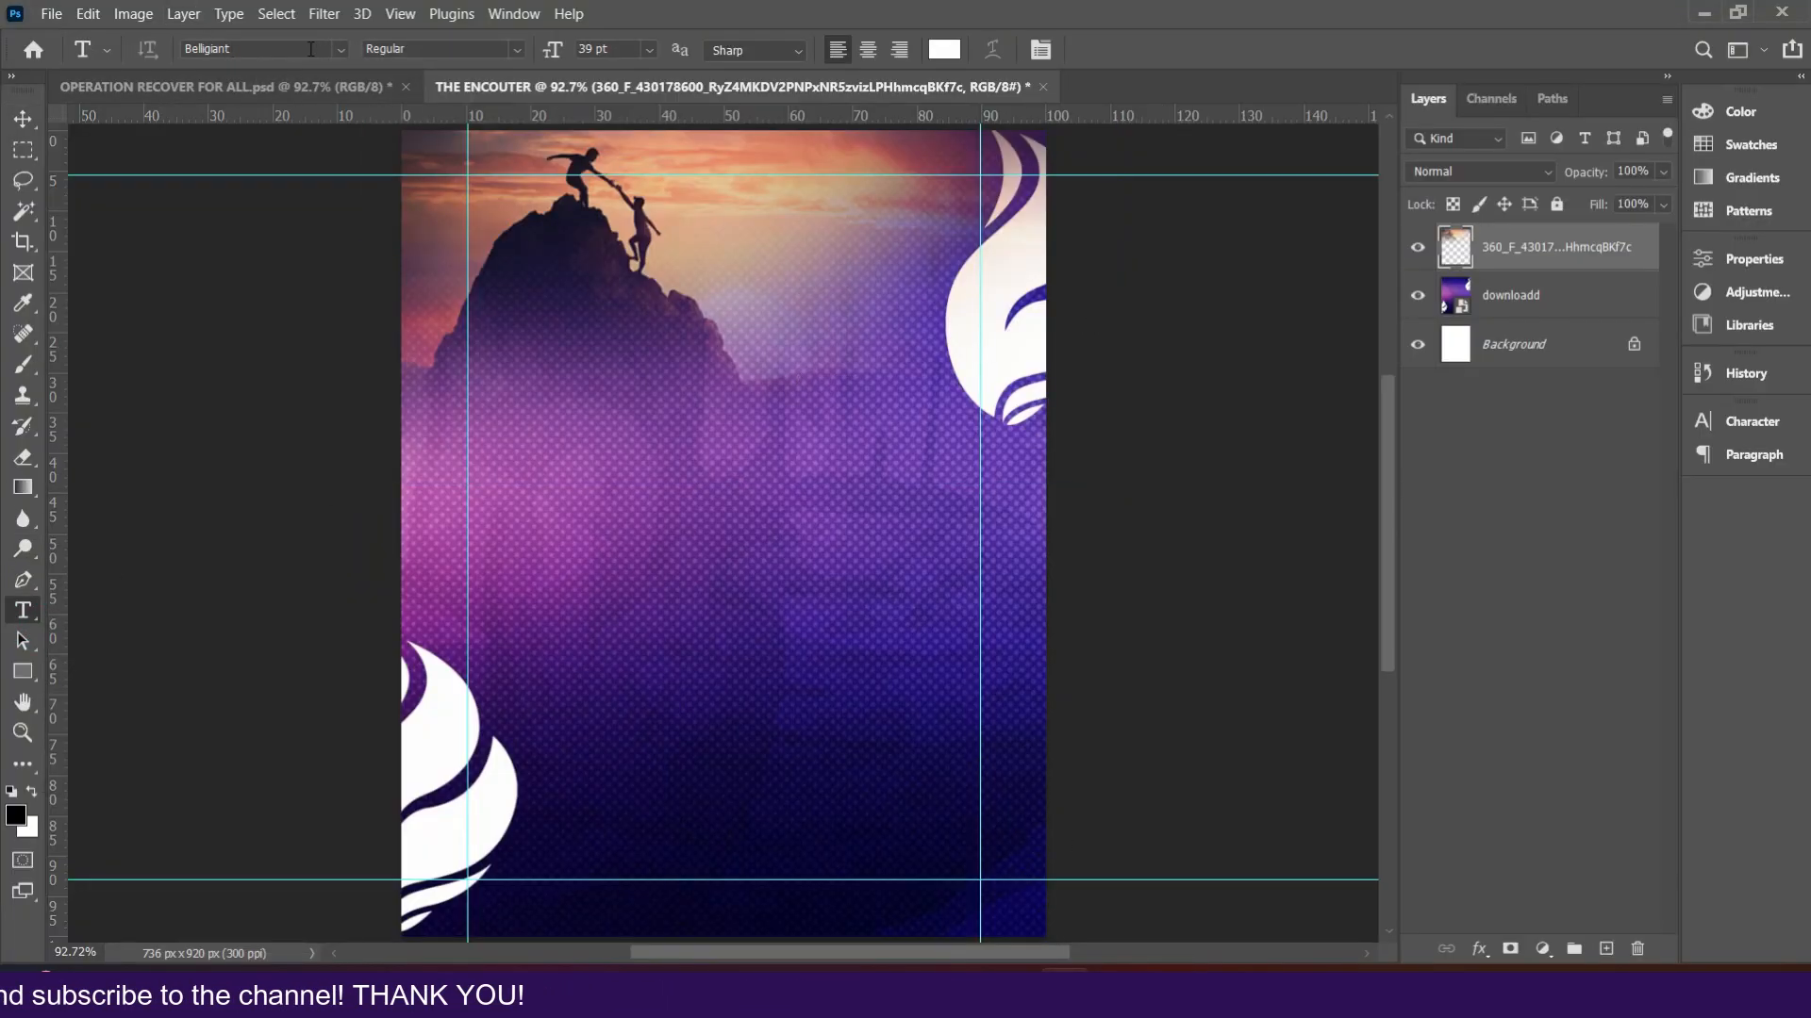
- Add the text "The" over the mountain image in the white Belligiant font at 39 pt
{"action": "left_click", "coordinate": [340, 49]}
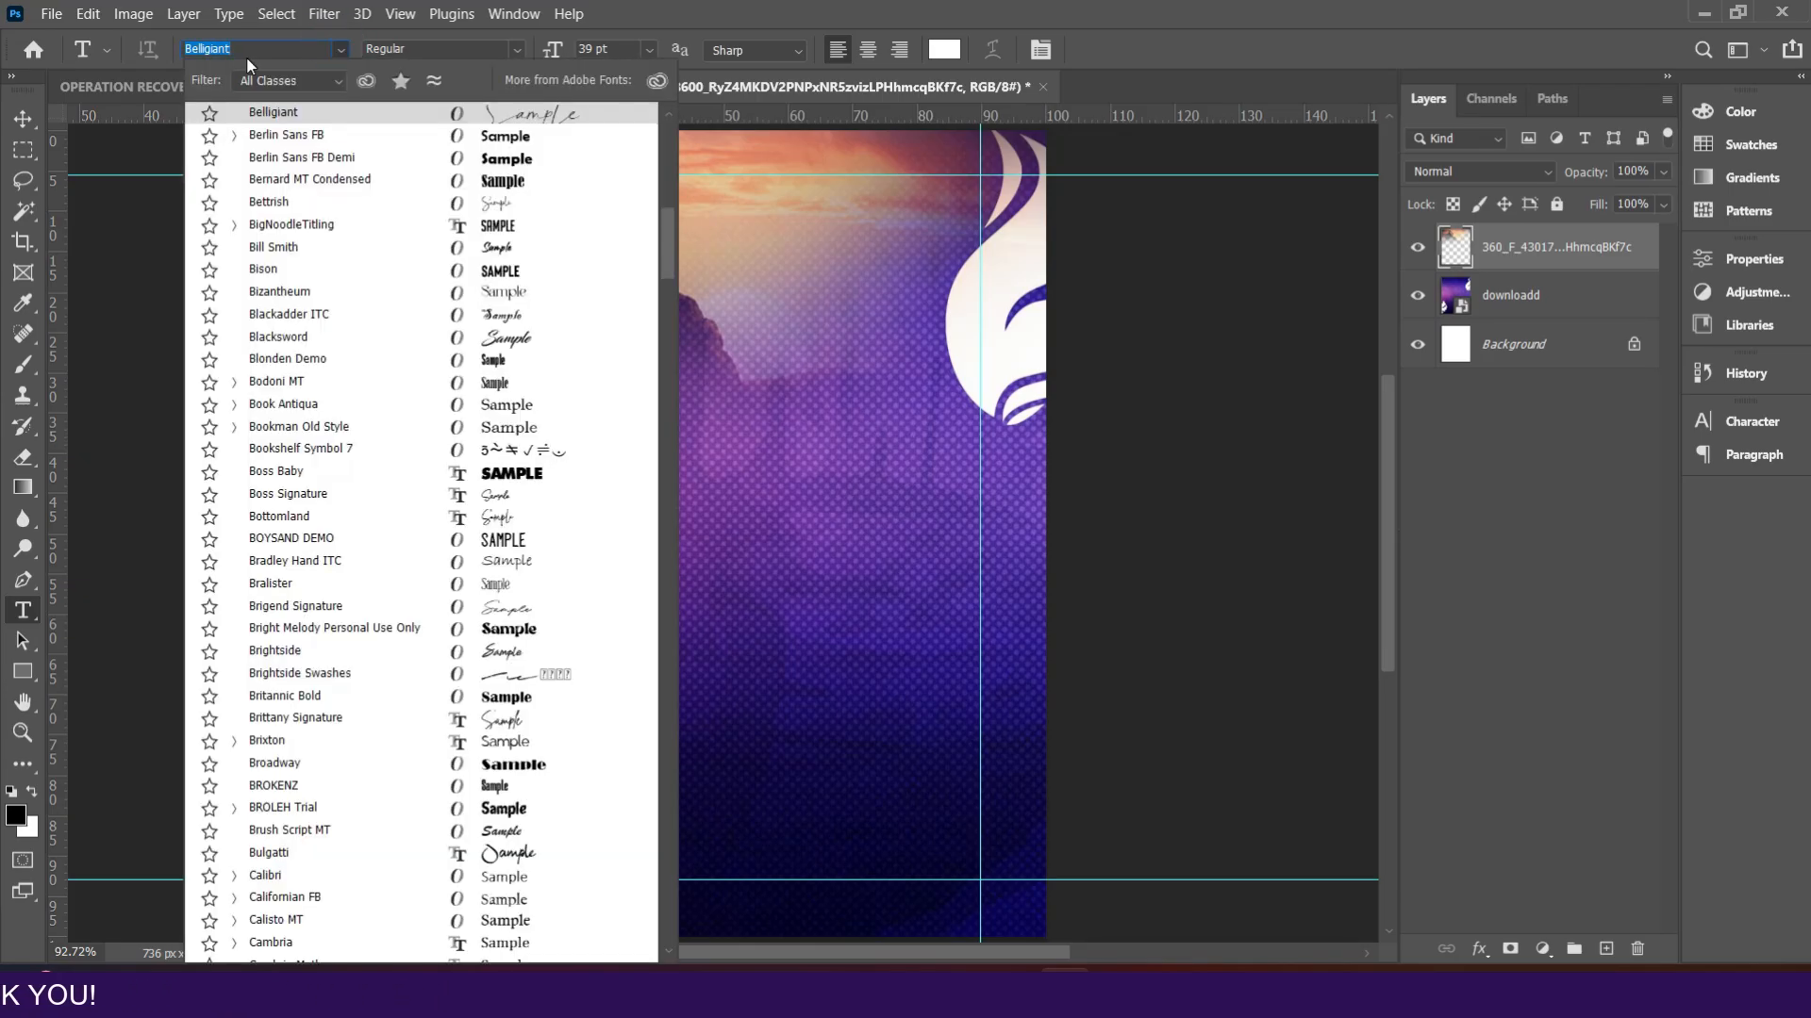
{"action": "left_click", "coordinate": [329, 43]}
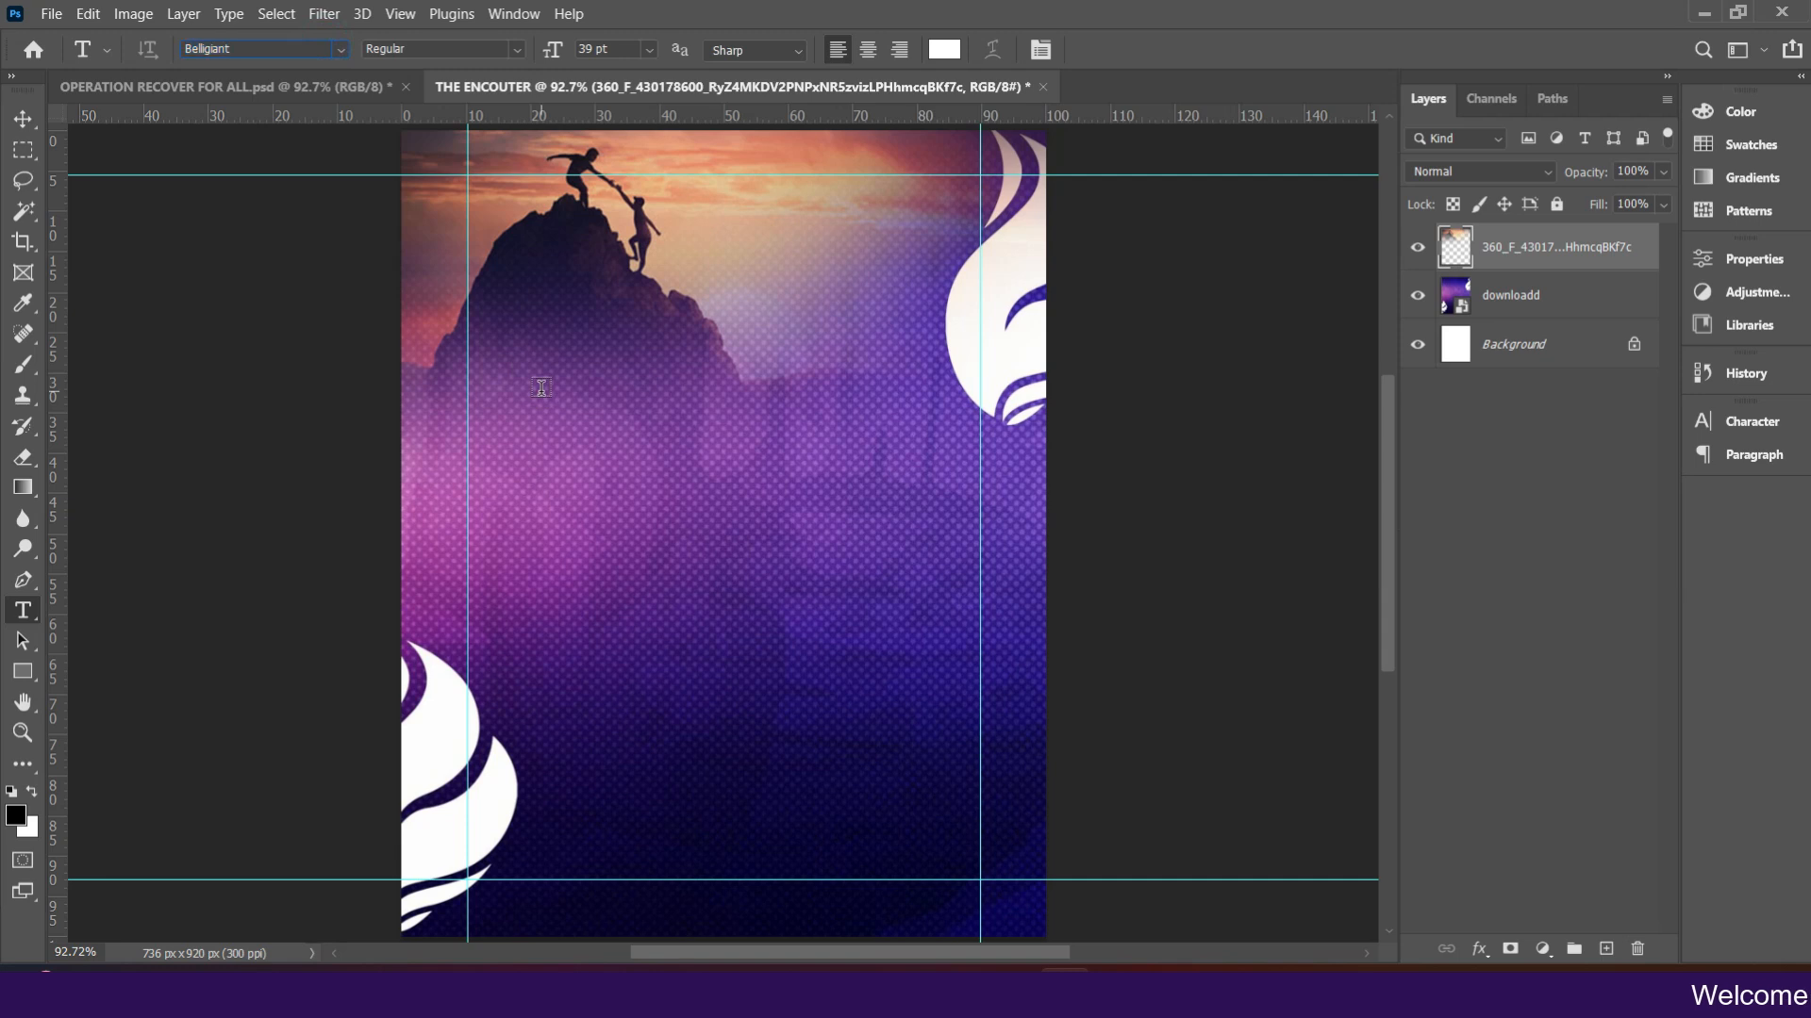
{"action": "left_click", "coordinate": [541, 388]}
{"action": "type", "text": "The"}
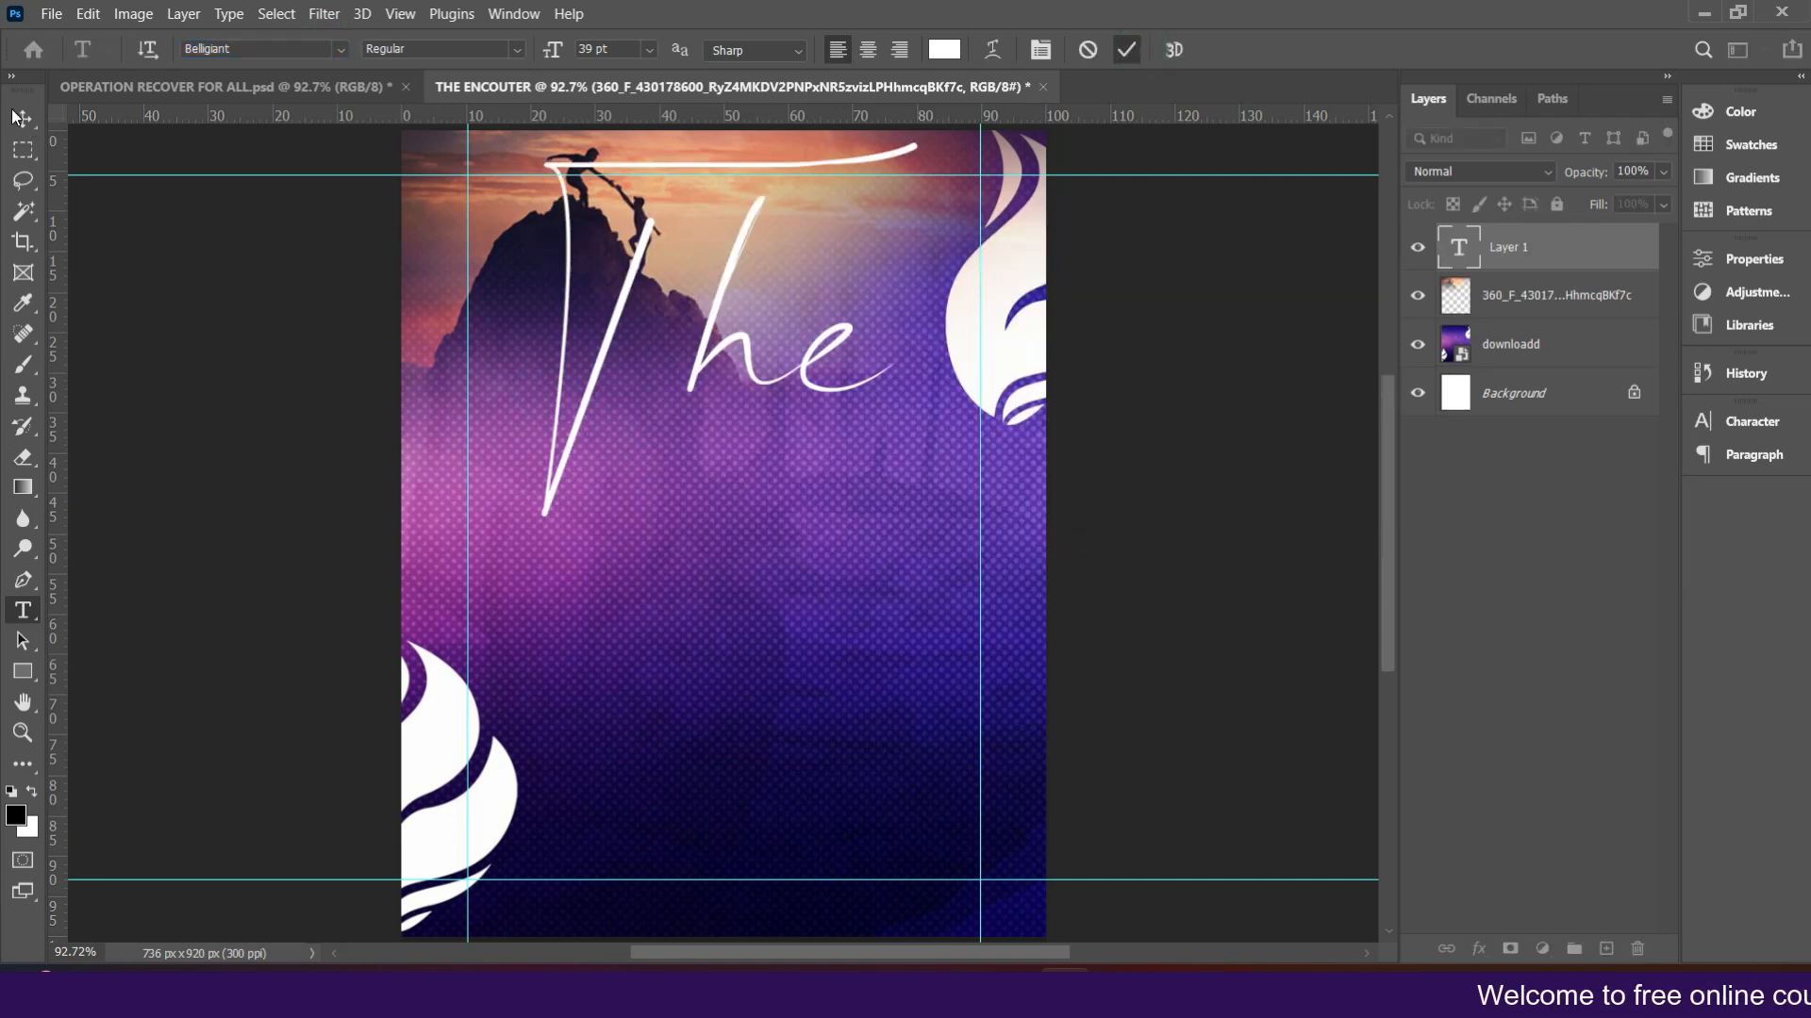
- Reduce the font size of the "The" text to 24 pt
{"action": "left_click", "coordinate": [649, 50]}
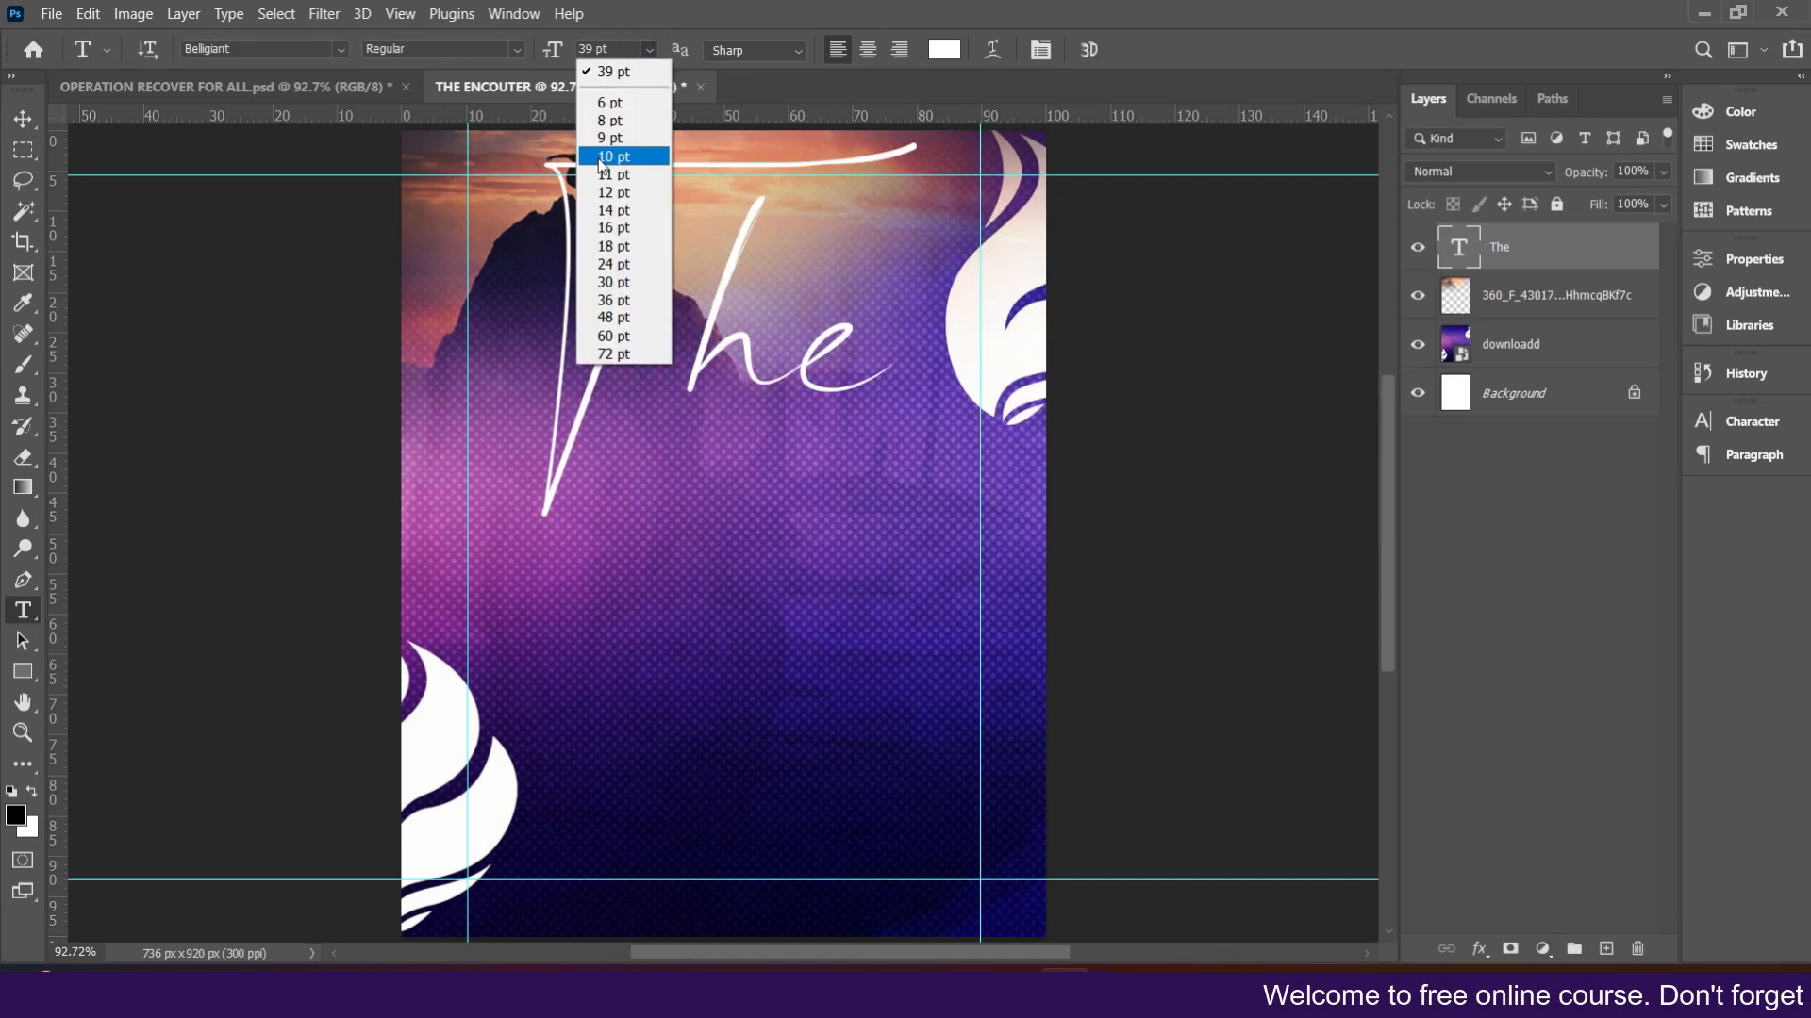
{"action": "left_click", "coordinate": [615, 300]}
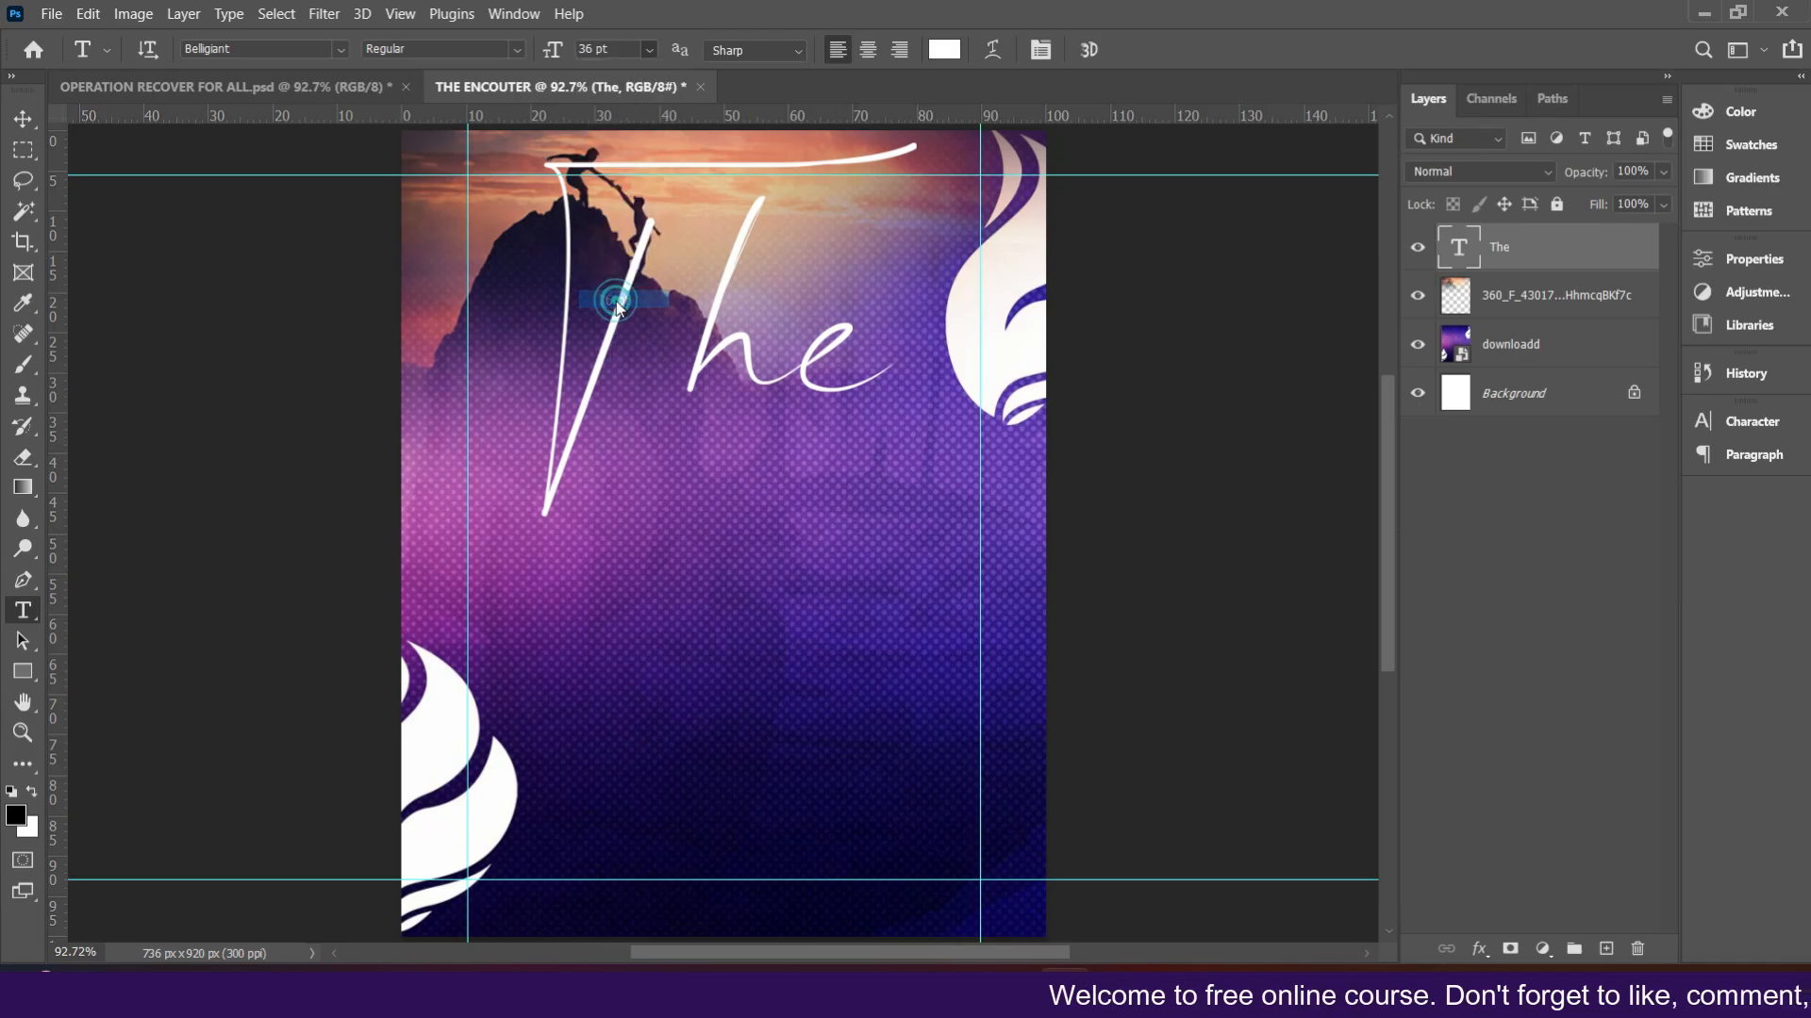
{"action": "left_click", "coordinate": [649, 51]}
{"action": "left_click", "coordinate": [585, 281]}
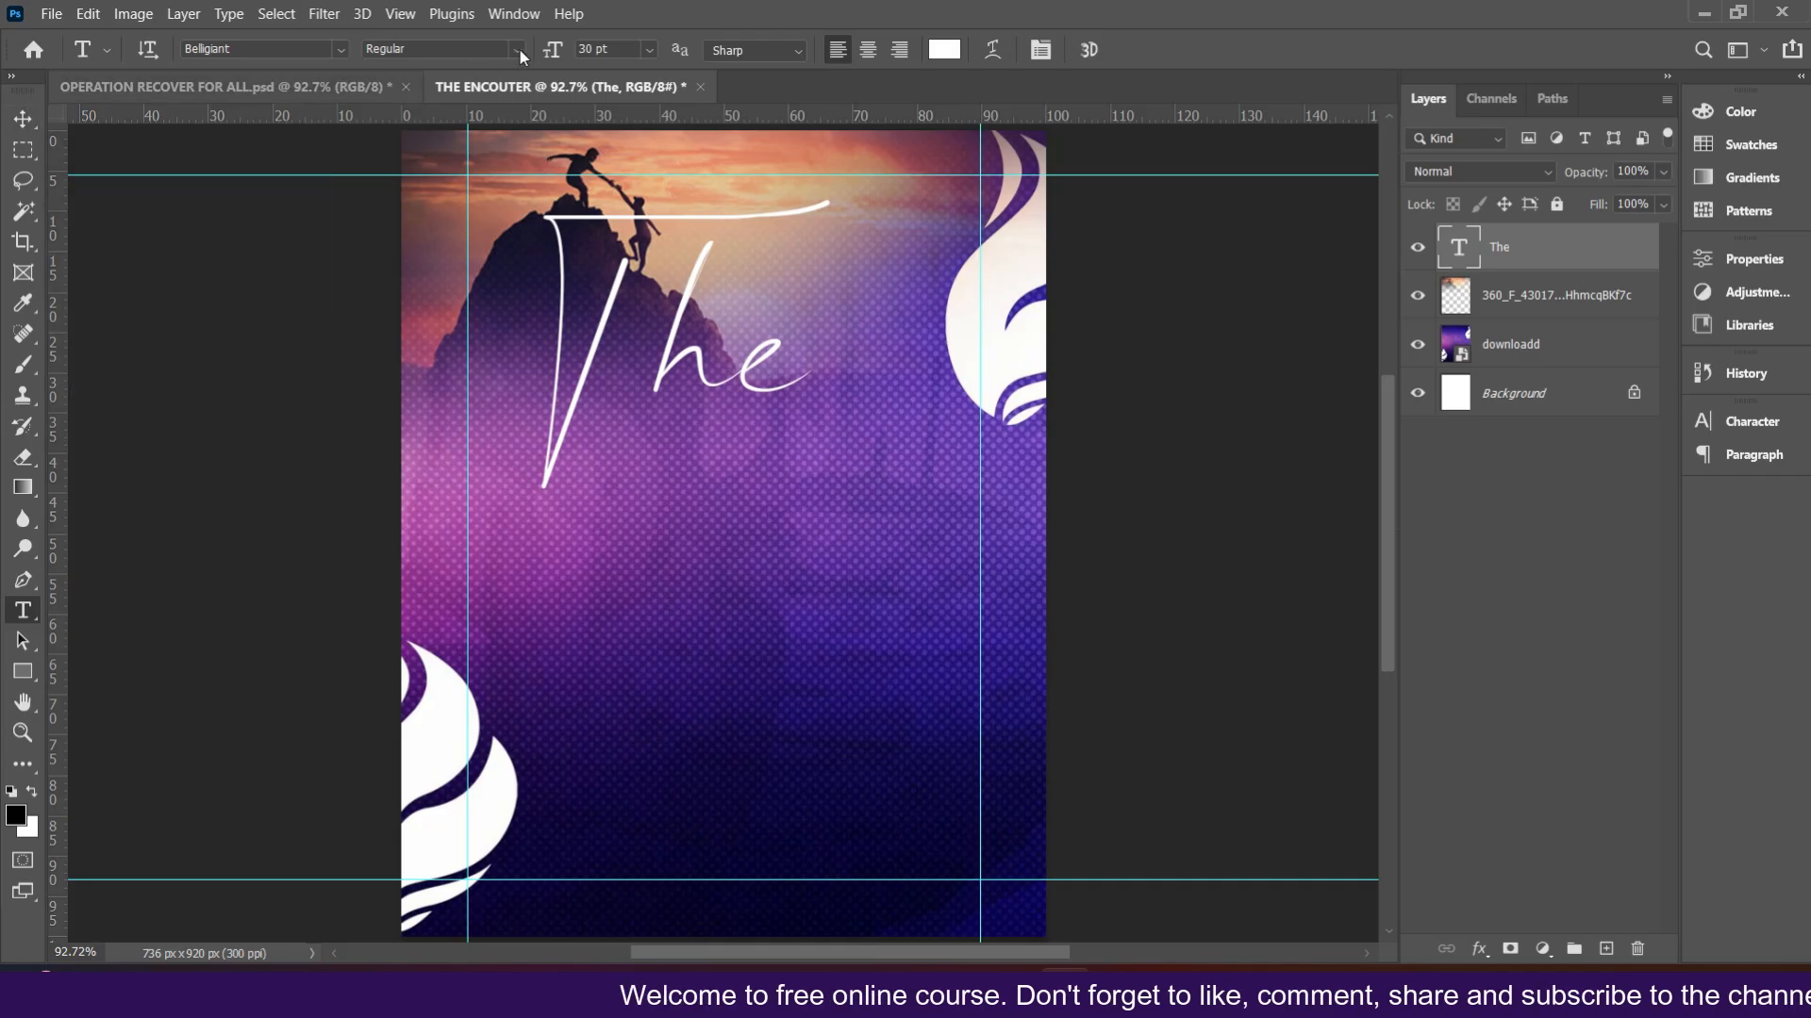
{"action": "left_click", "coordinate": [649, 50]}
{"action": "left_click", "coordinate": [617, 304]}
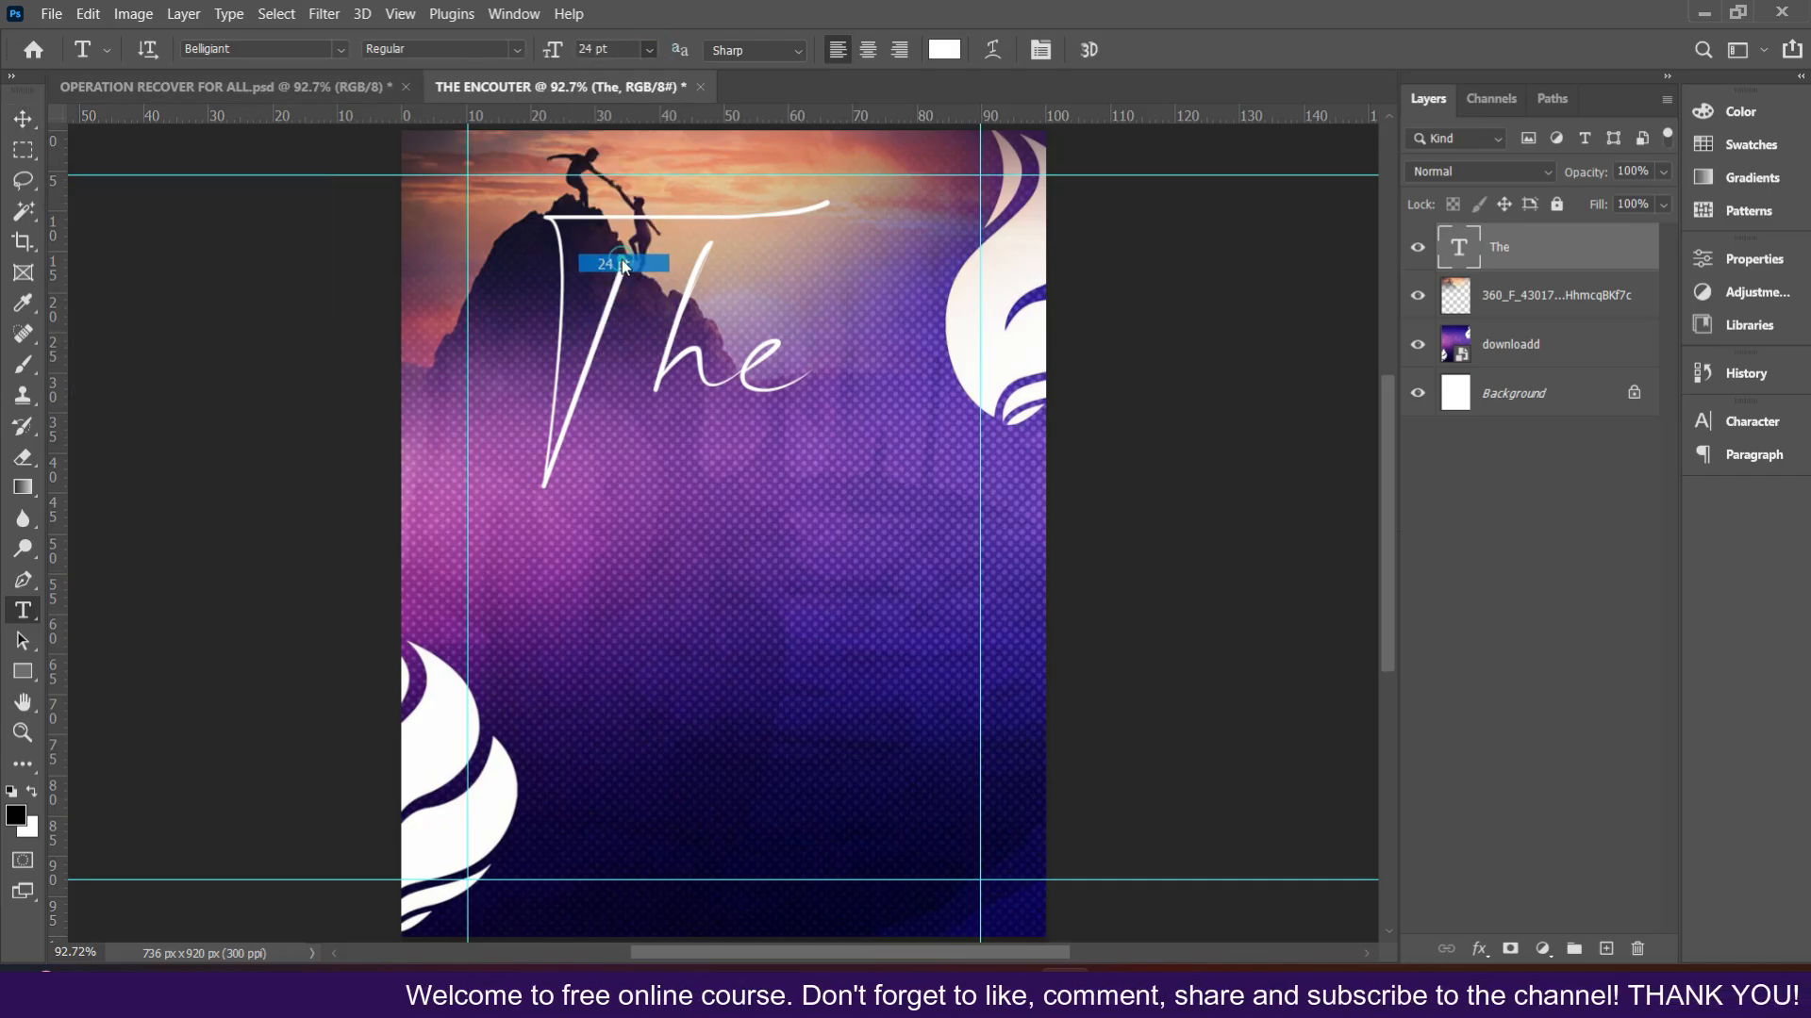
- Duplicate the "The" text below the original and replace the copy's wording with "Encounter"
{"action": "left_click", "coordinate": [23, 119]}
{"action": "left_click_drag", "start_coordinate": [683, 331], "coordinate": [701, 662]}
{"action": "key", "text": "ctrl+j"}
{"action": "double_click", "coordinate": [701, 662]}
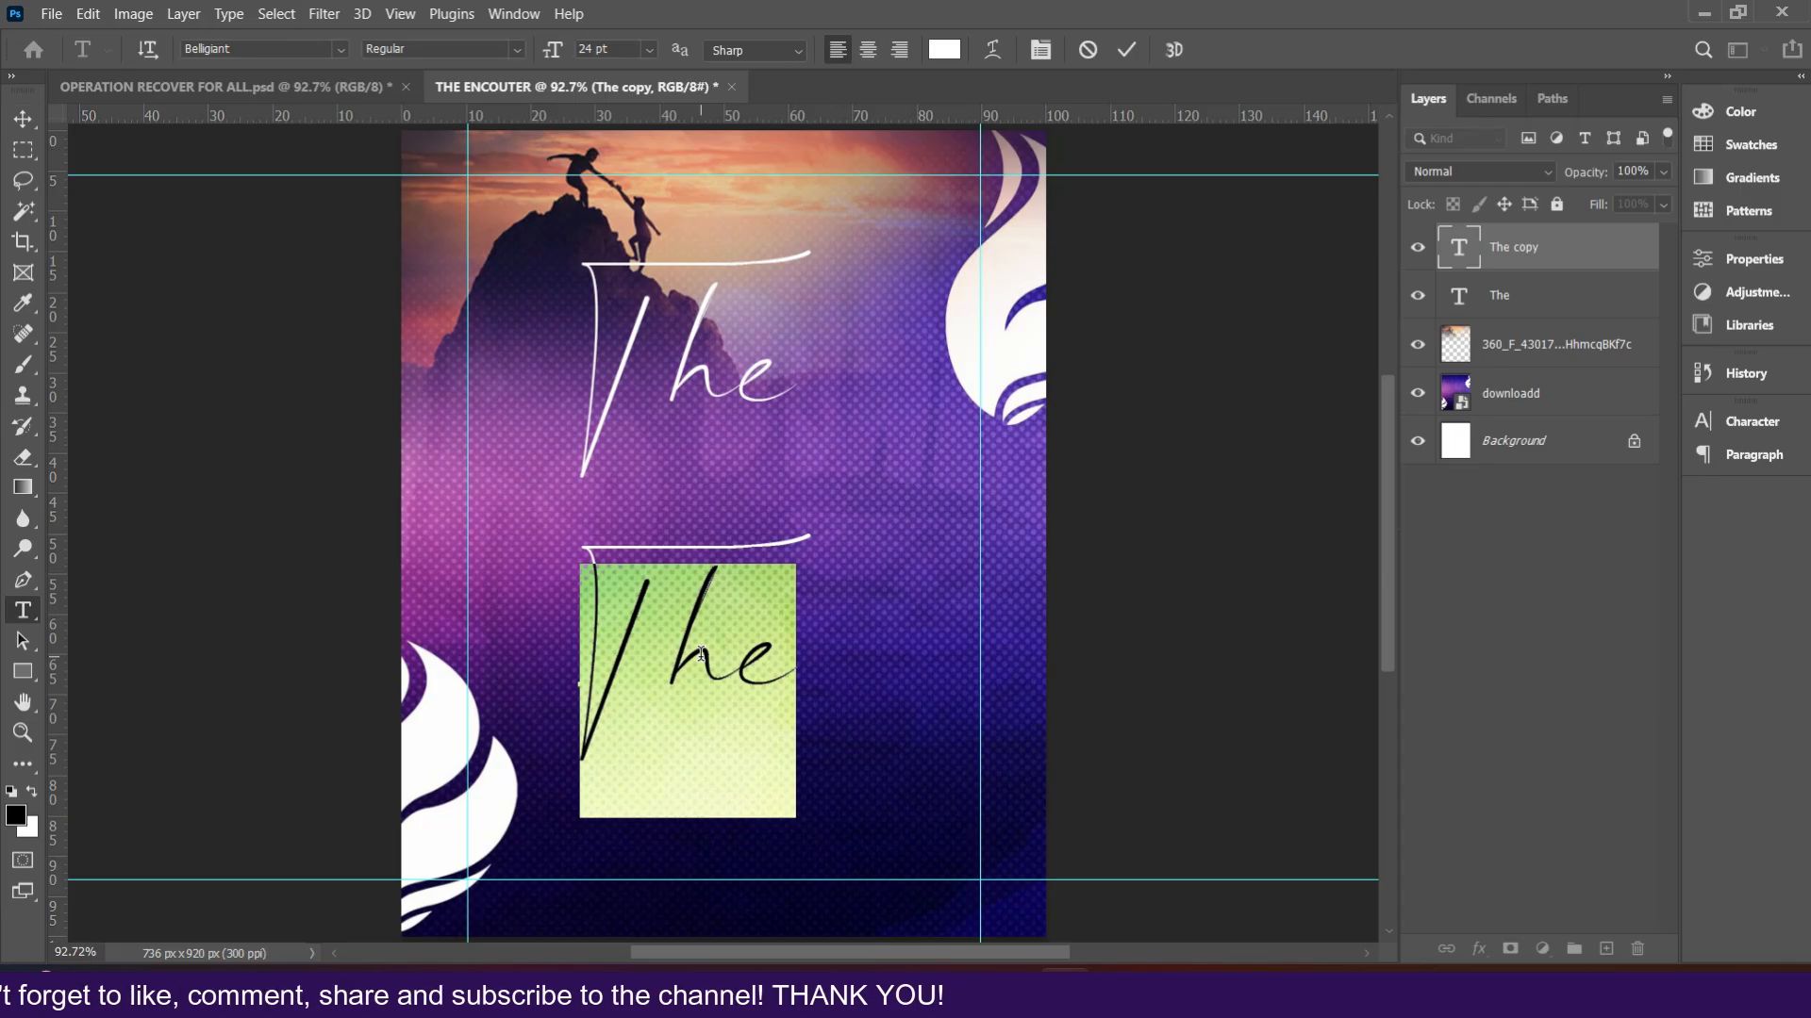
{"action": "type", "text": "Encou"}
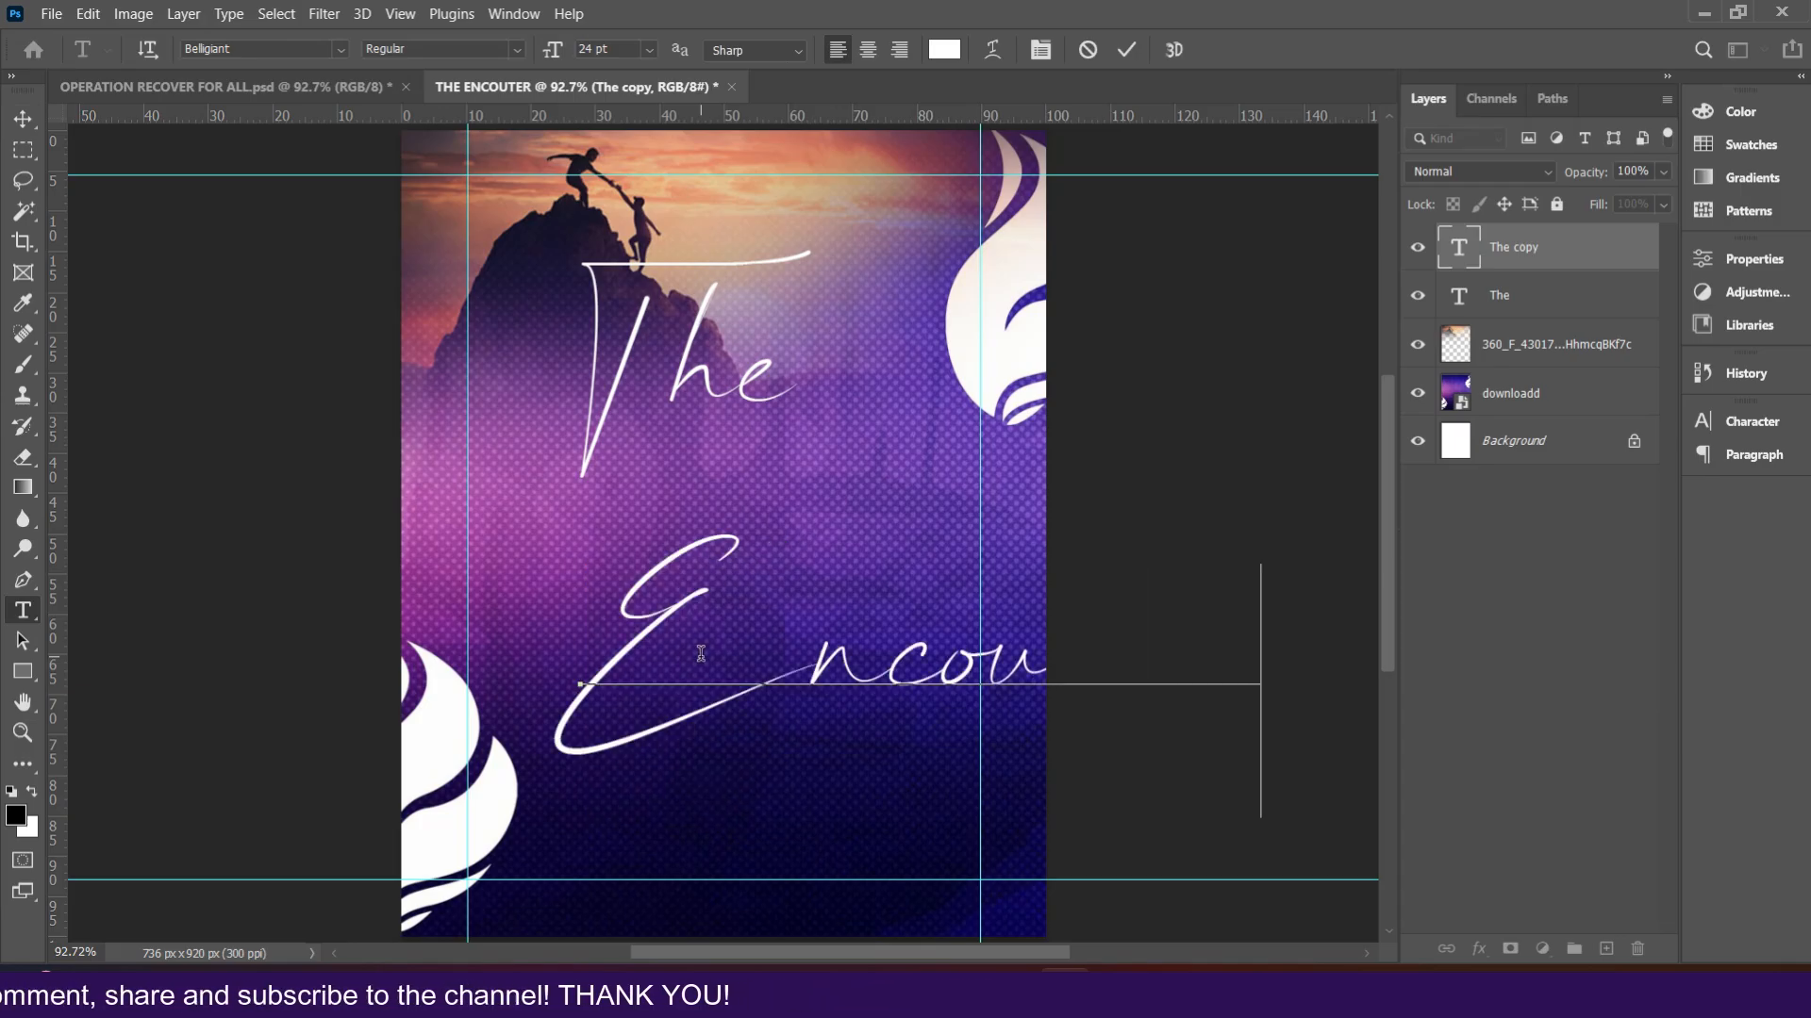
{"action": "left_click", "coordinate": [1126, 52]}
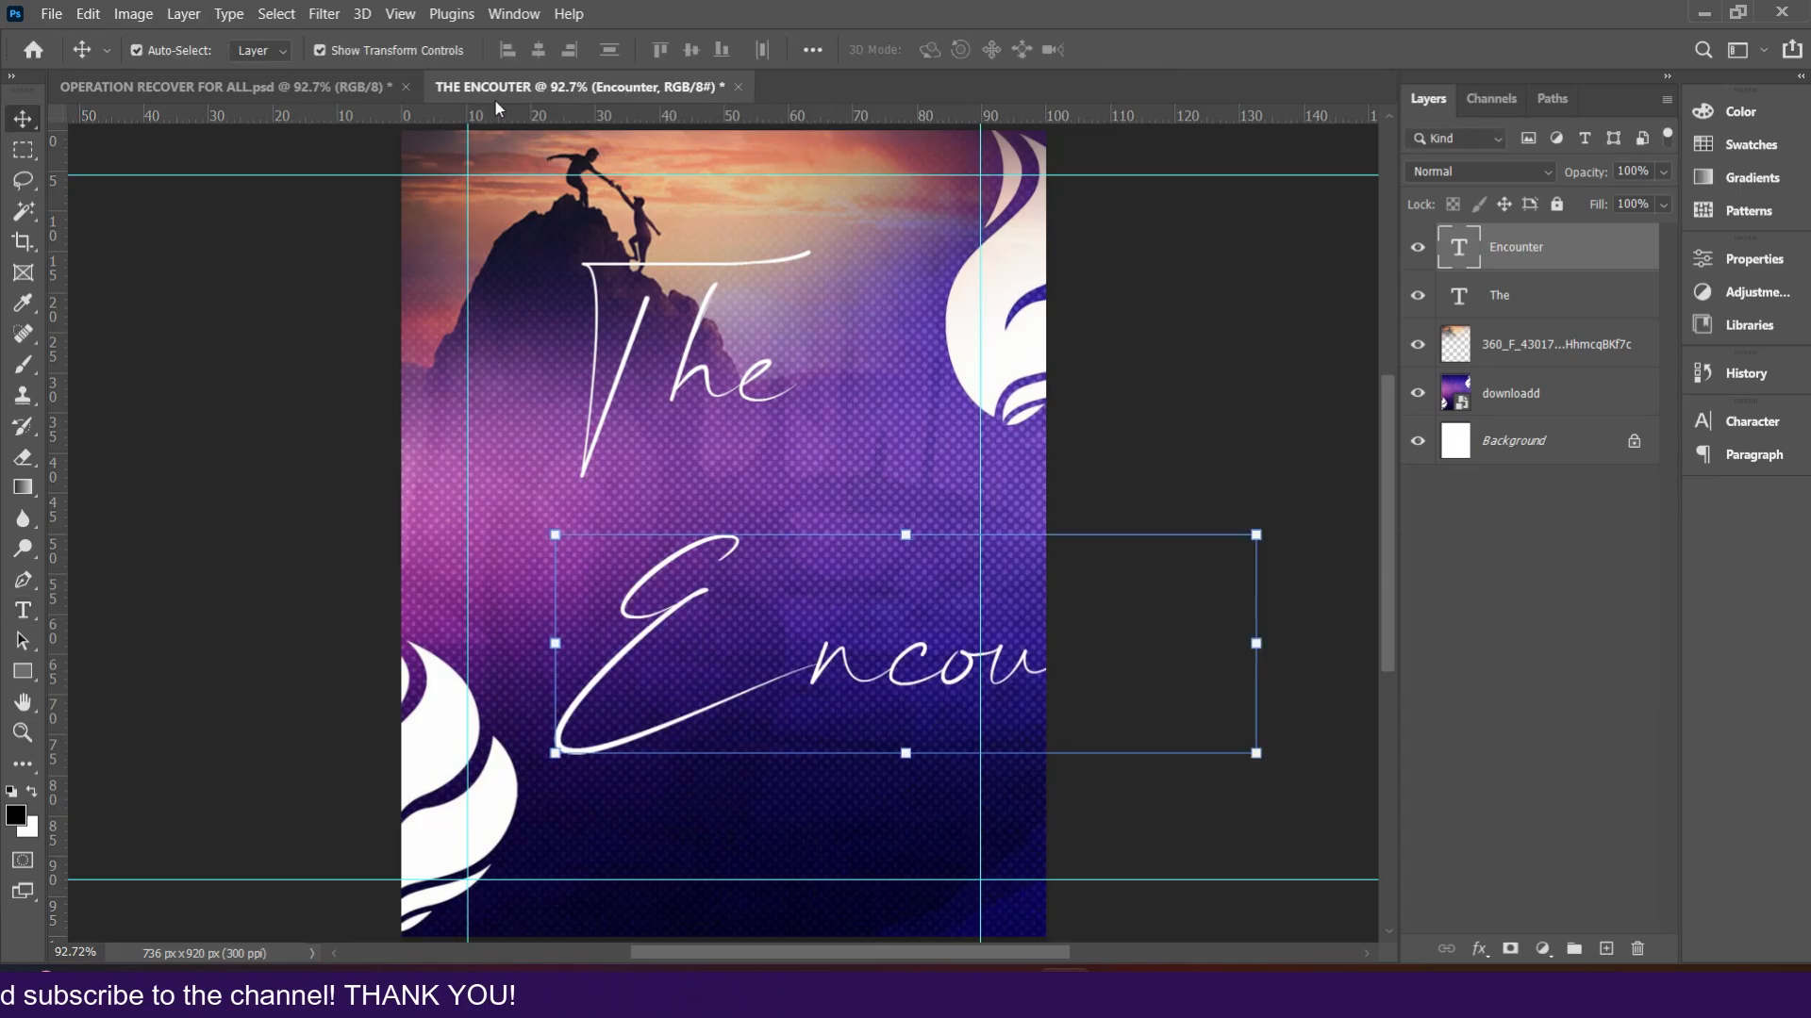
- Change the "Encounter" text's font to Trouble Font and move it up over the lower part of "The"
{"action": "left_click", "coordinate": [1751, 421]}
{"action": "left_click", "coordinate": [1563, 454]}
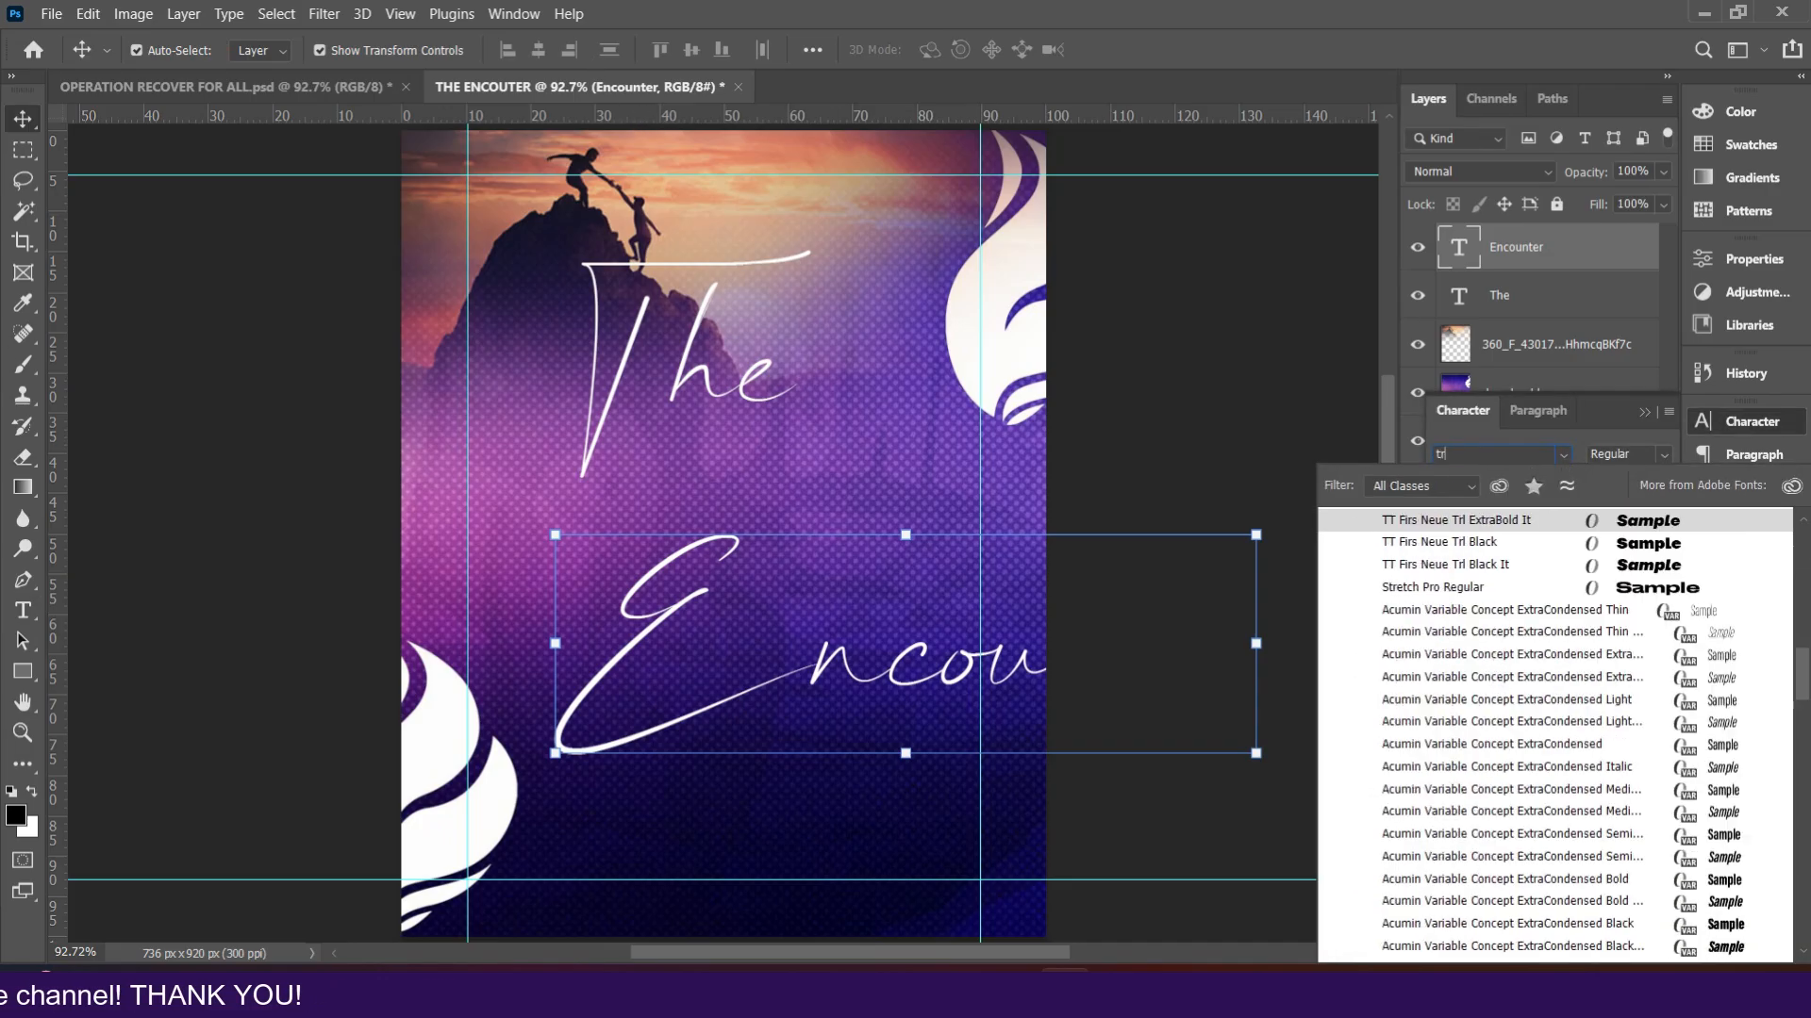
{"action": "type", "text": "troub"}
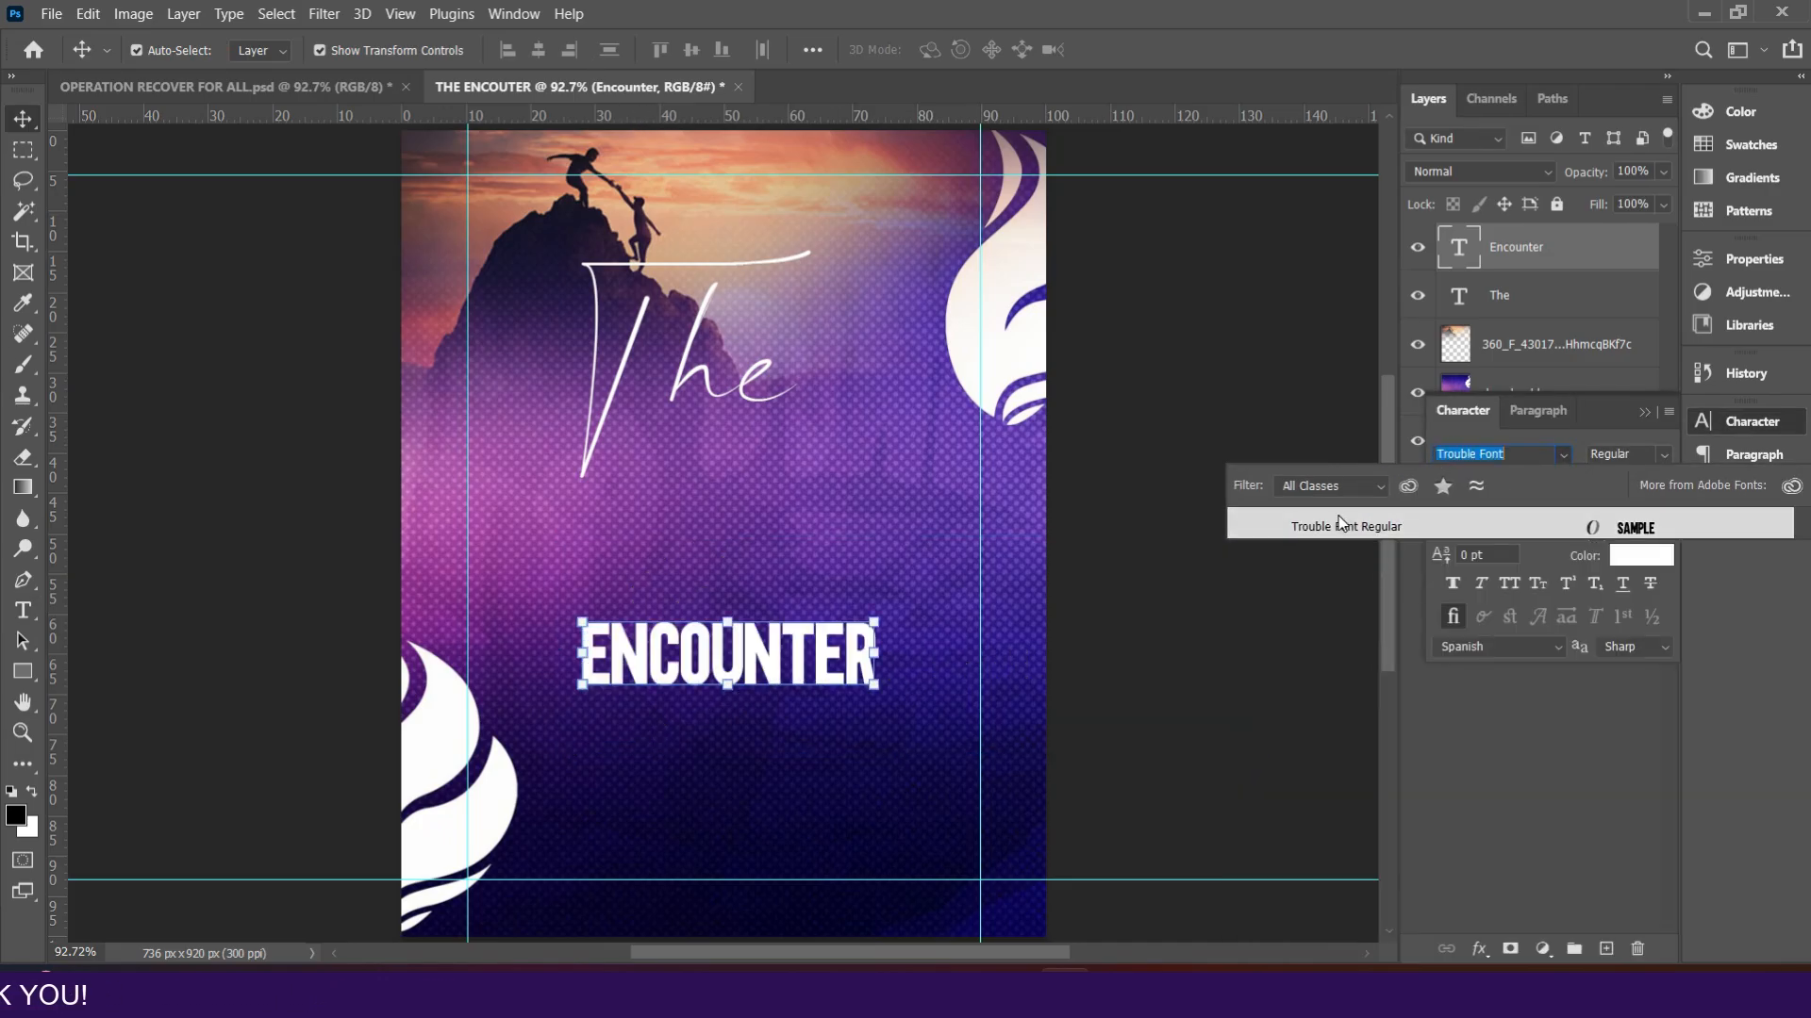
{"action": "left_click", "coordinate": [1344, 528]}
{"action": "left_click_drag", "start_coordinate": [740, 671], "coordinate": [723, 436]}
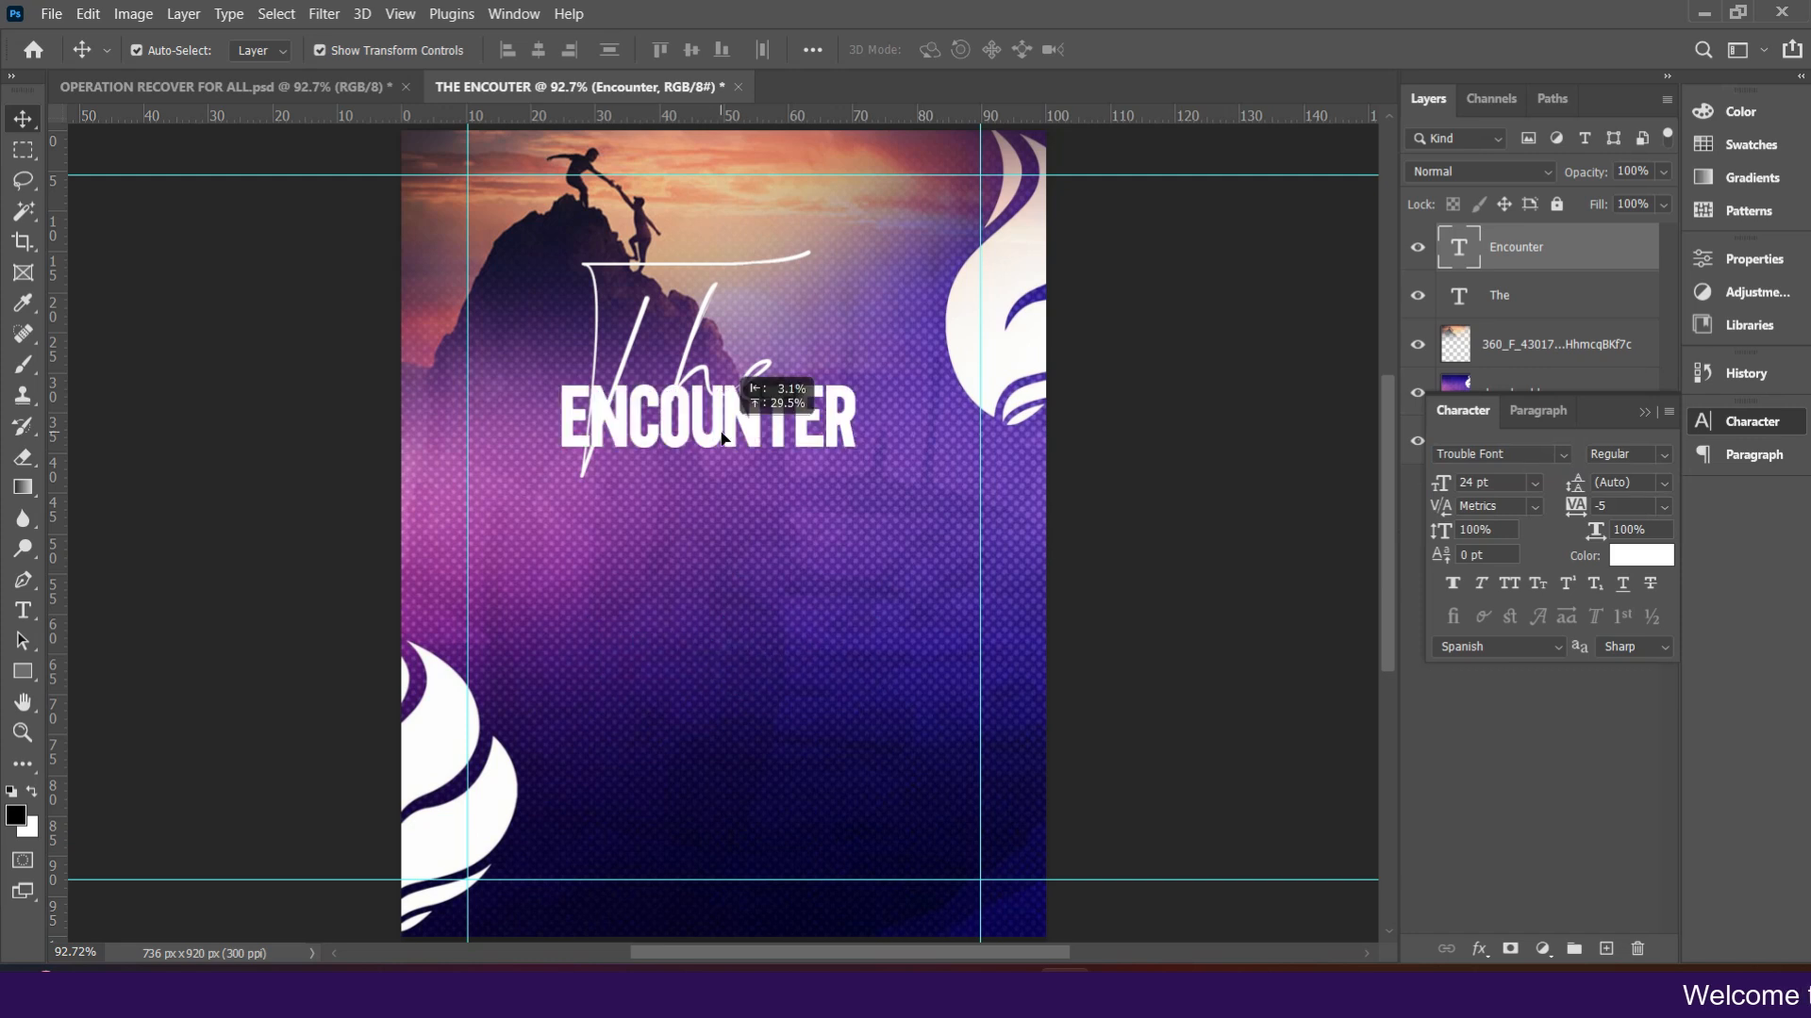
- Set the "Encounter" text's font size to 30 pt
{"action": "left_click", "coordinate": [1537, 482]}
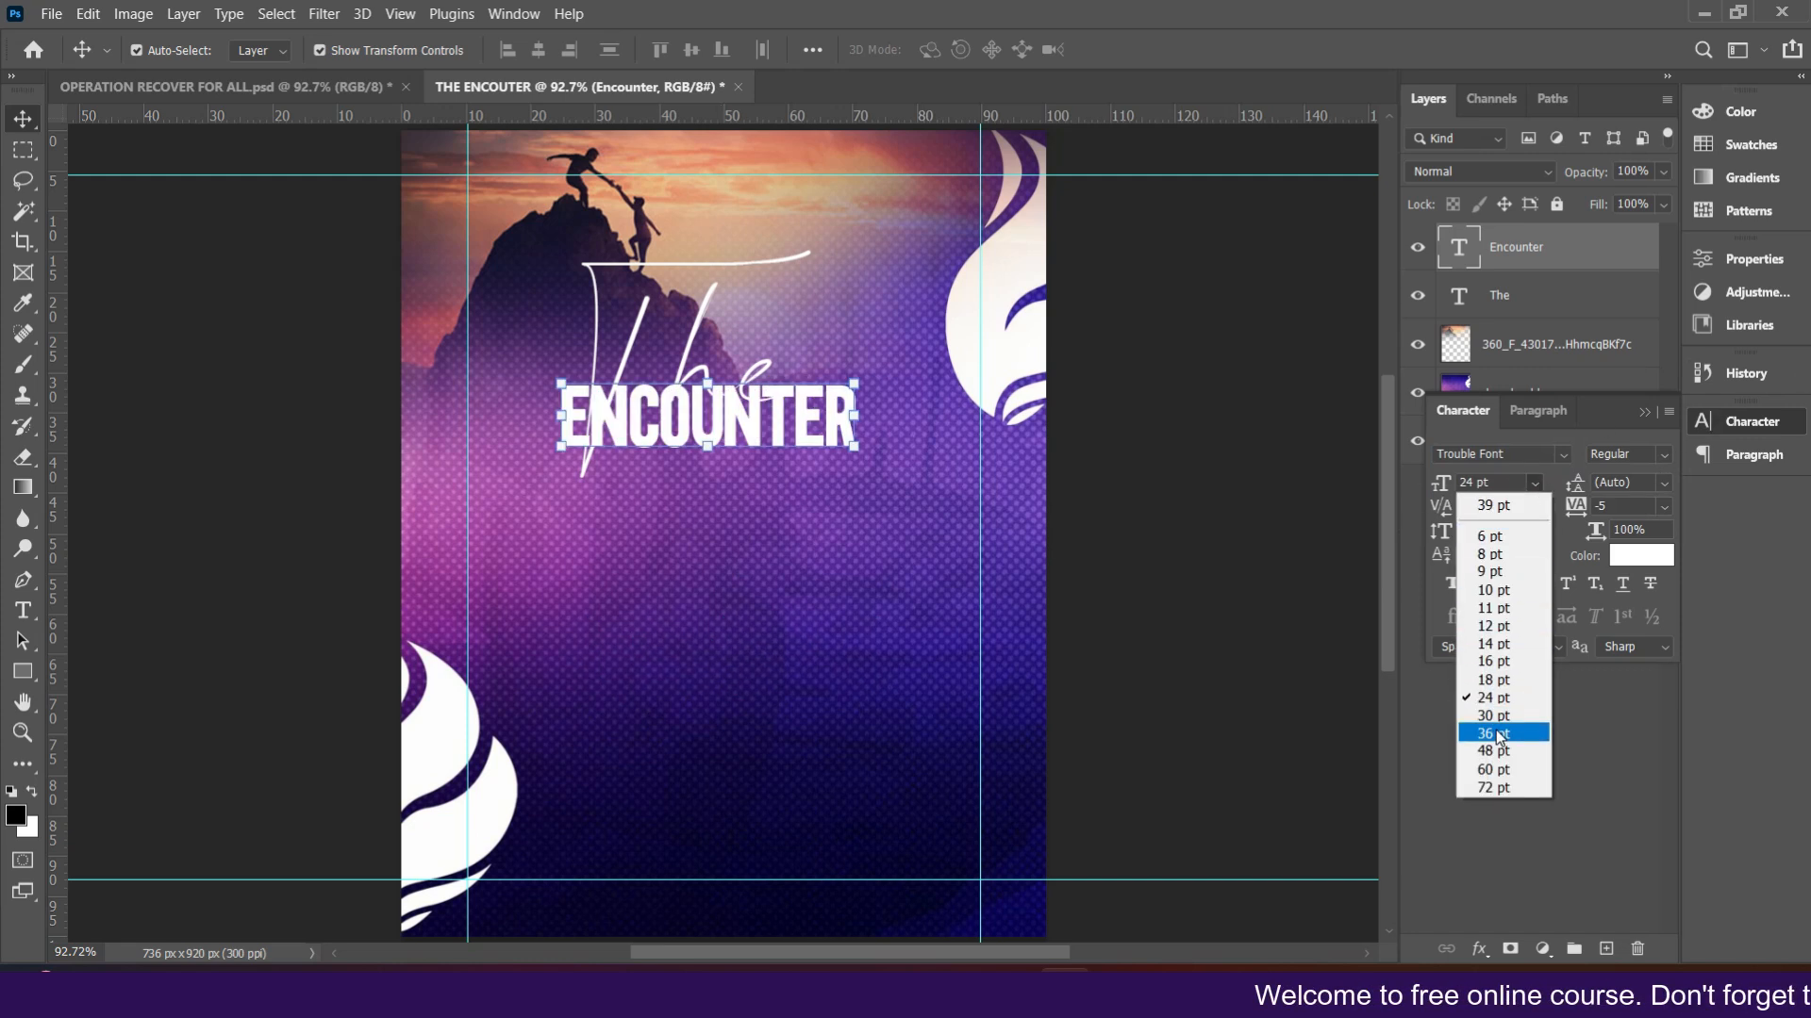
{"action": "left_click", "coordinate": [1496, 732]}
{"action": "left_click", "coordinate": [1537, 482]}
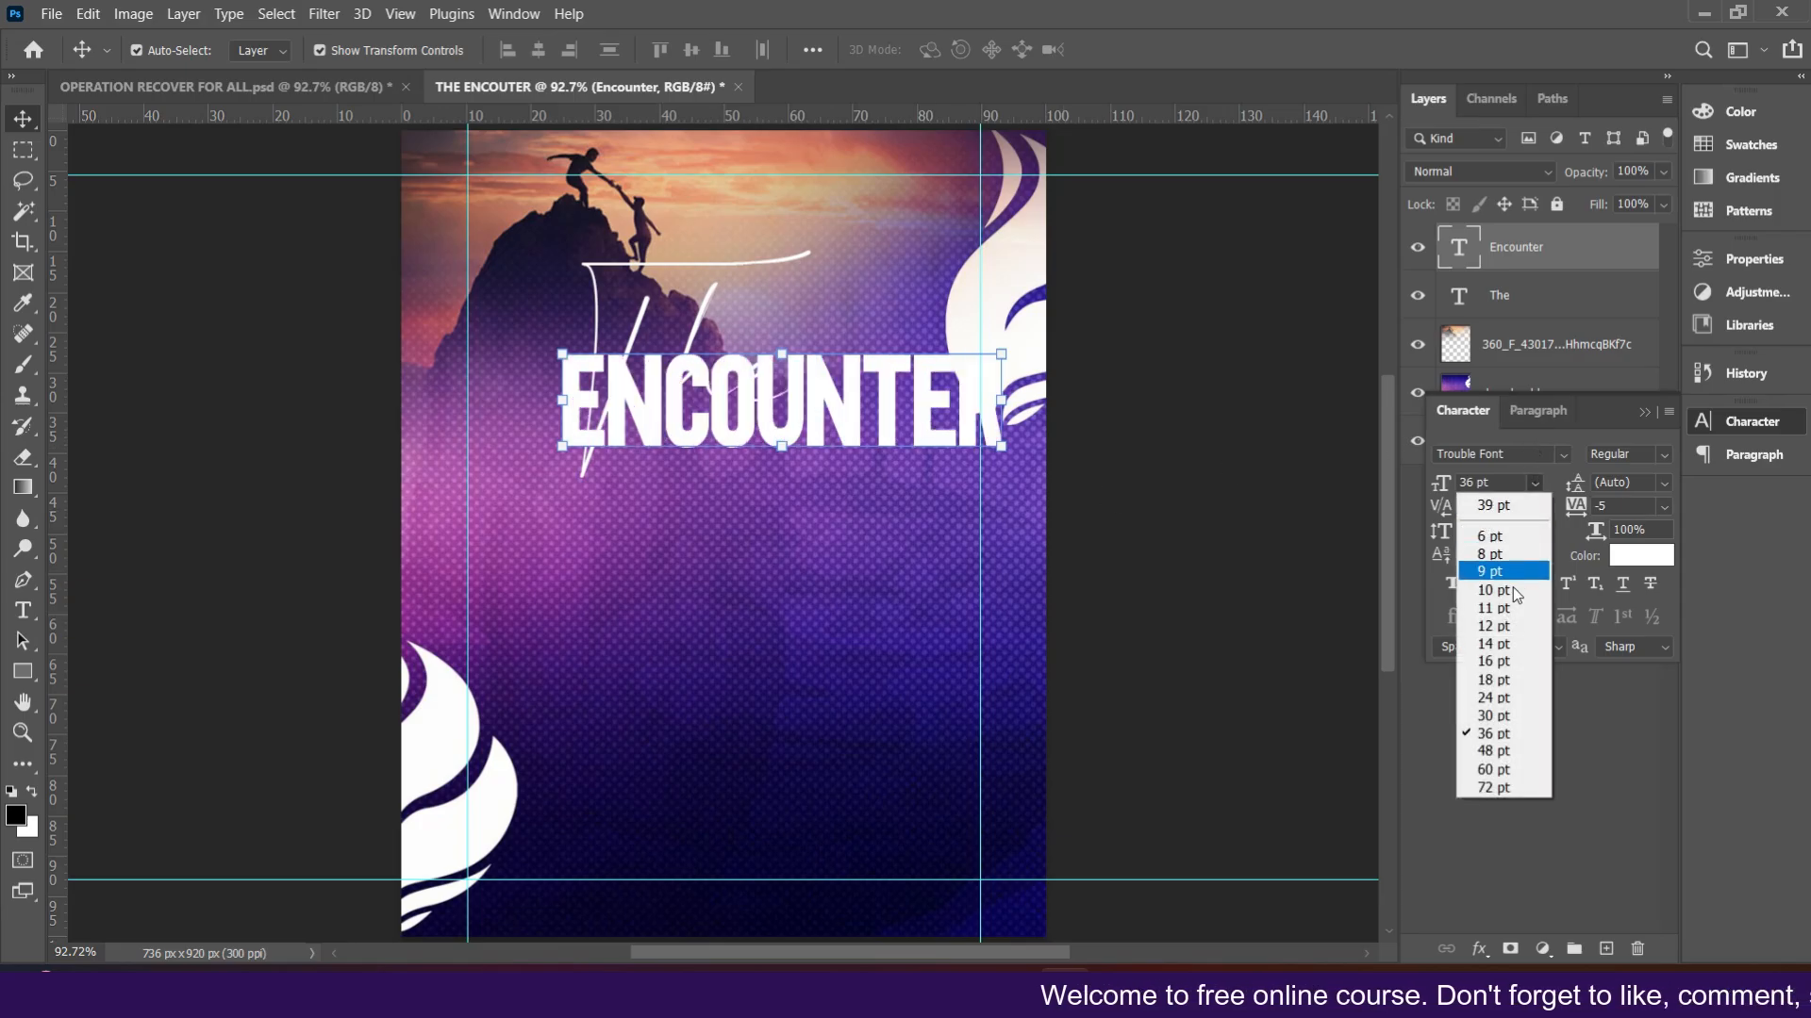
{"action": "left_click", "coordinate": [1495, 709]}
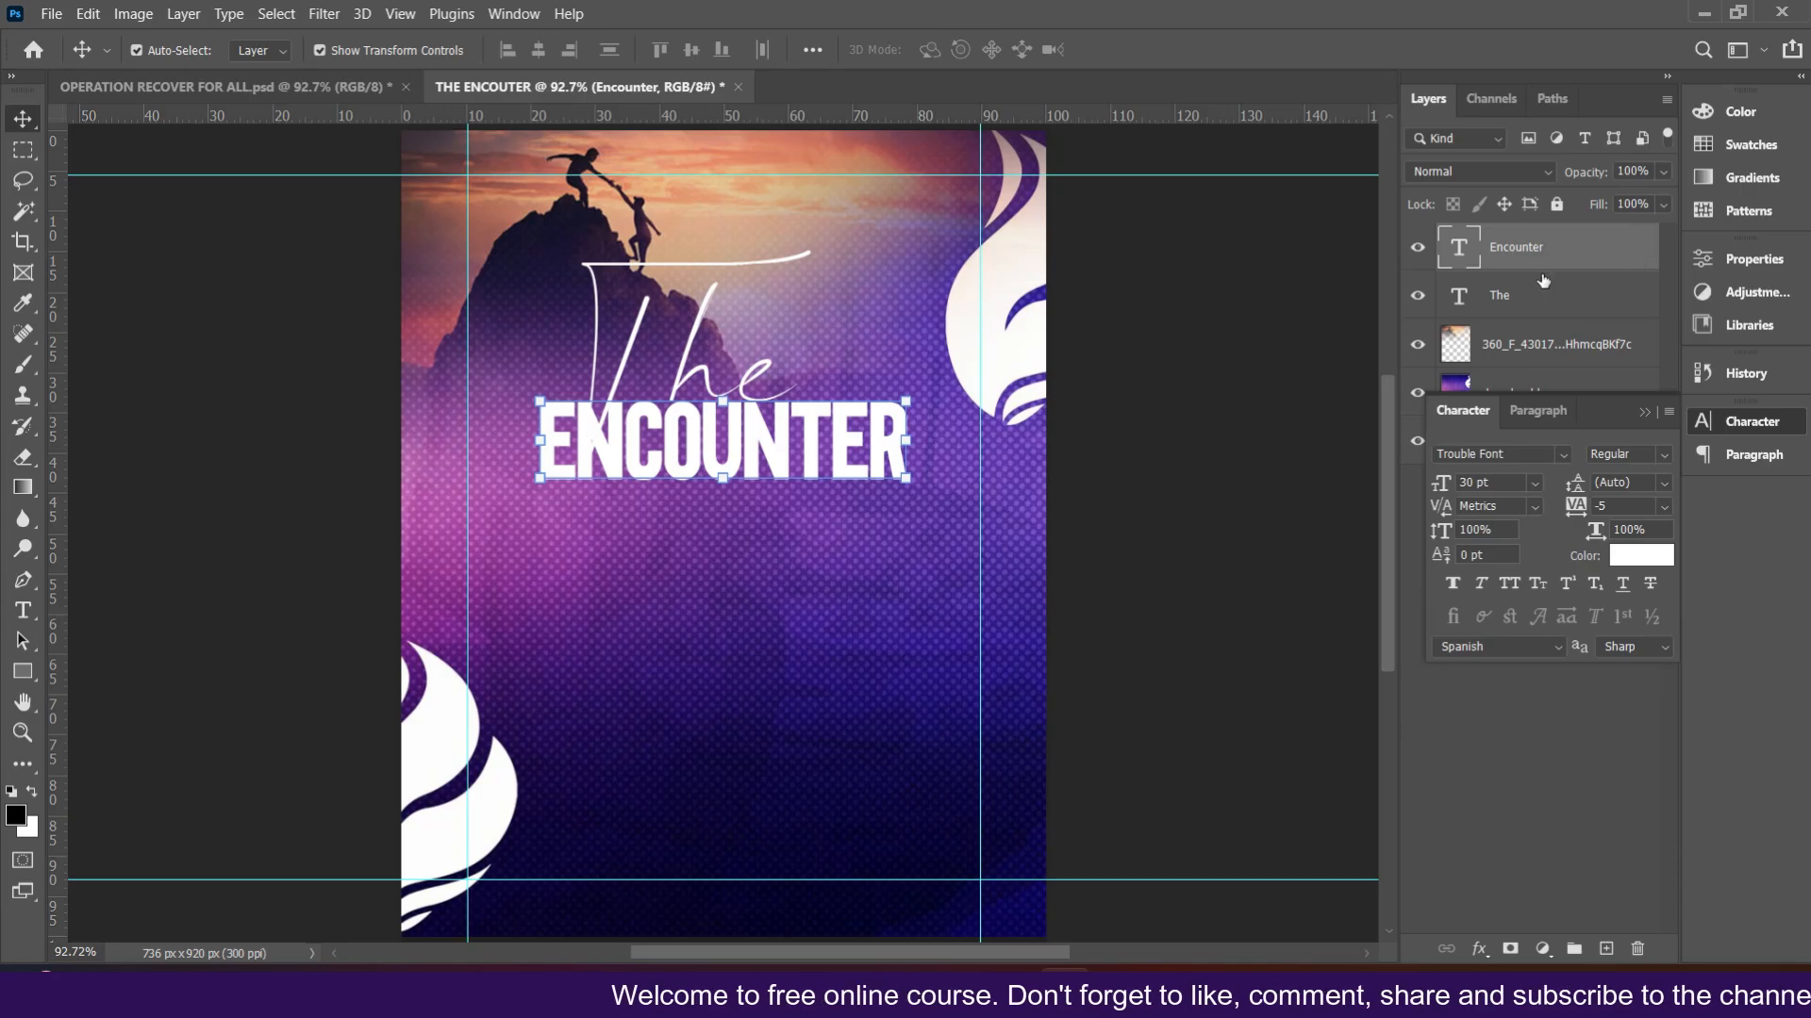
- Move the Encounter layer below the The layer in the stacking order and nudge "The" slightly left
{"action": "left_click_drag", "start_coordinate": [1546, 248], "coordinate": [1597, 309]}
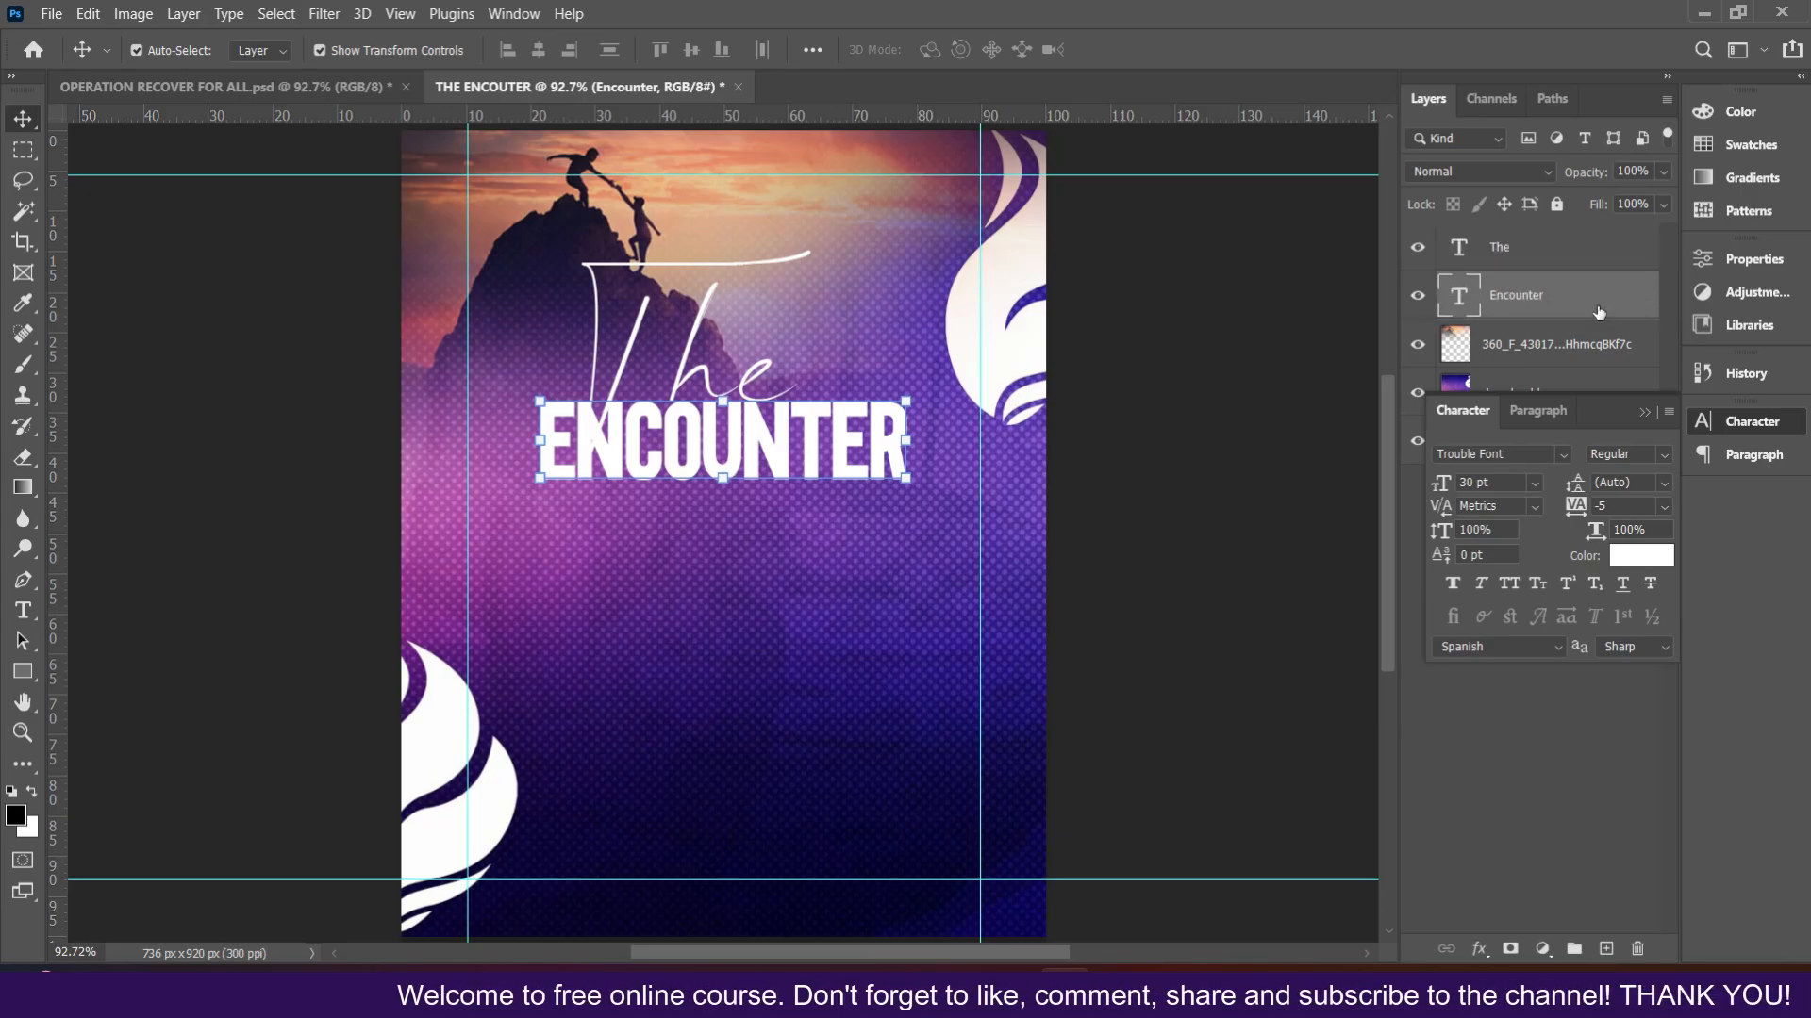
{"action": "left_click", "coordinate": [1642, 413]}
{"action": "left_click_drag", "start_coordinate": [774, 437], "coordinate": [766, 437]}
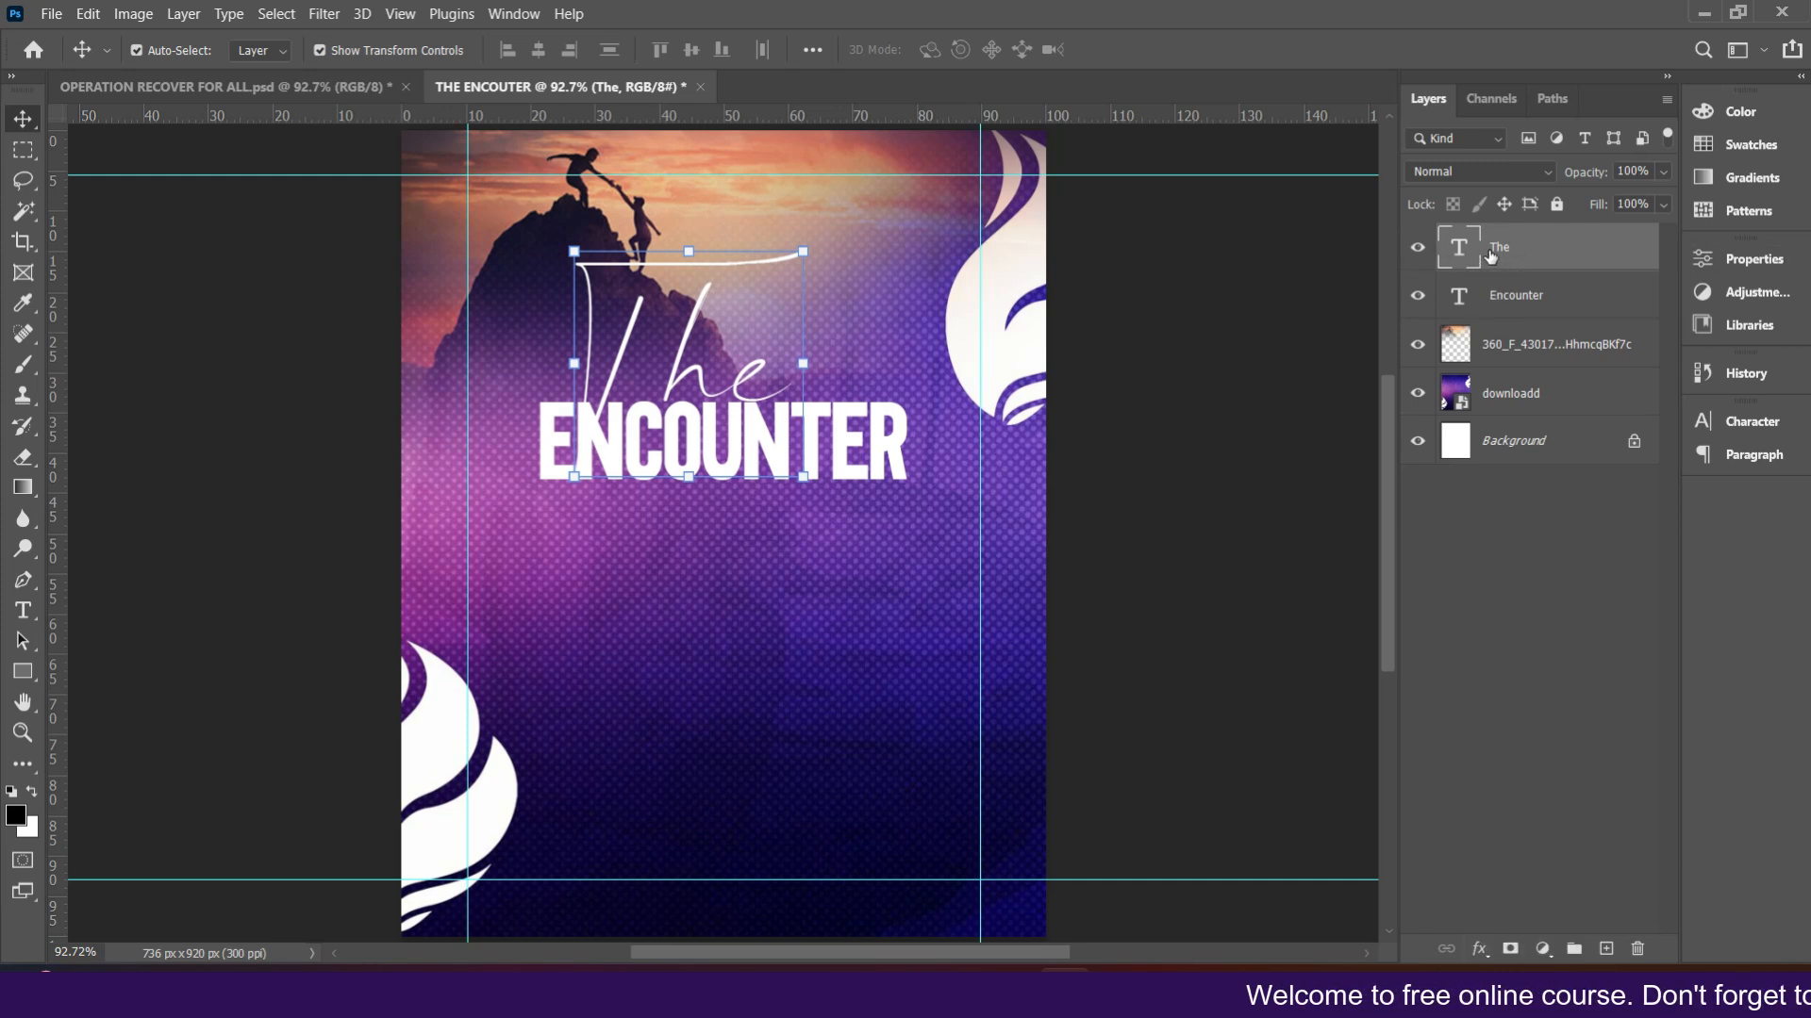
{"action": "left_click", "coordinate": [1480, 950]}
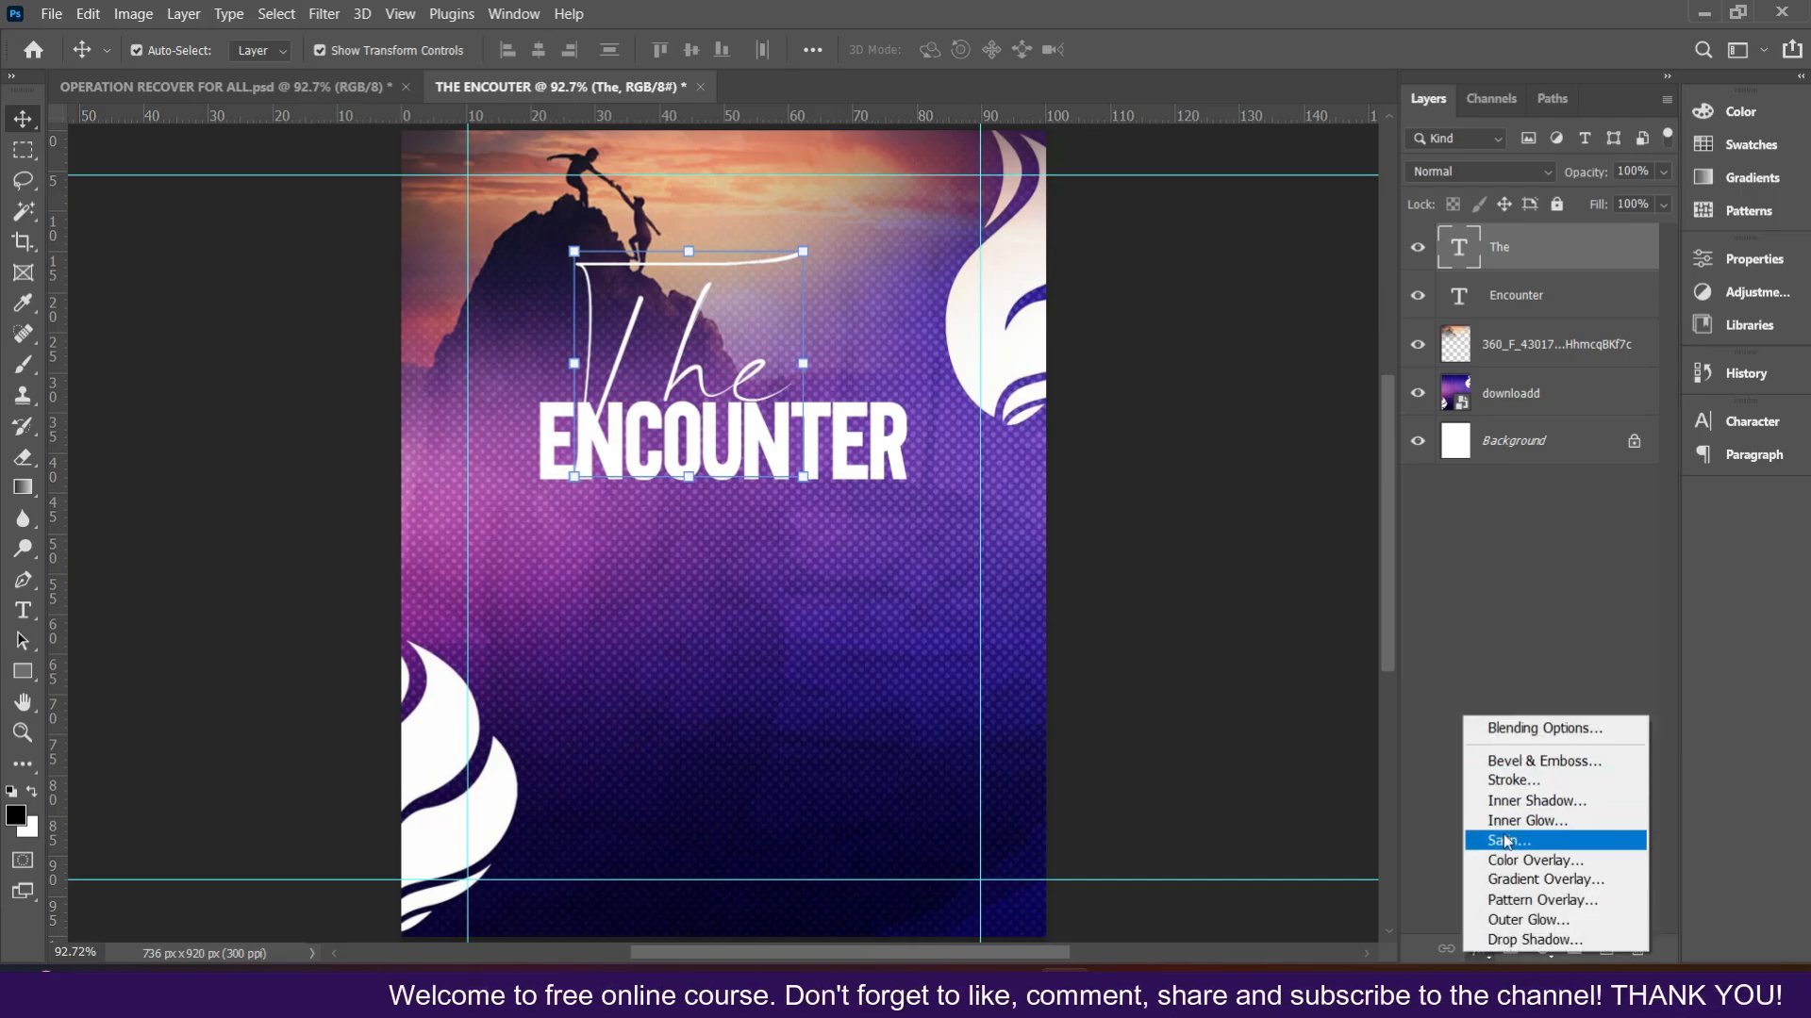
{"action": "left_click", "coordinate": [1520, 883]}
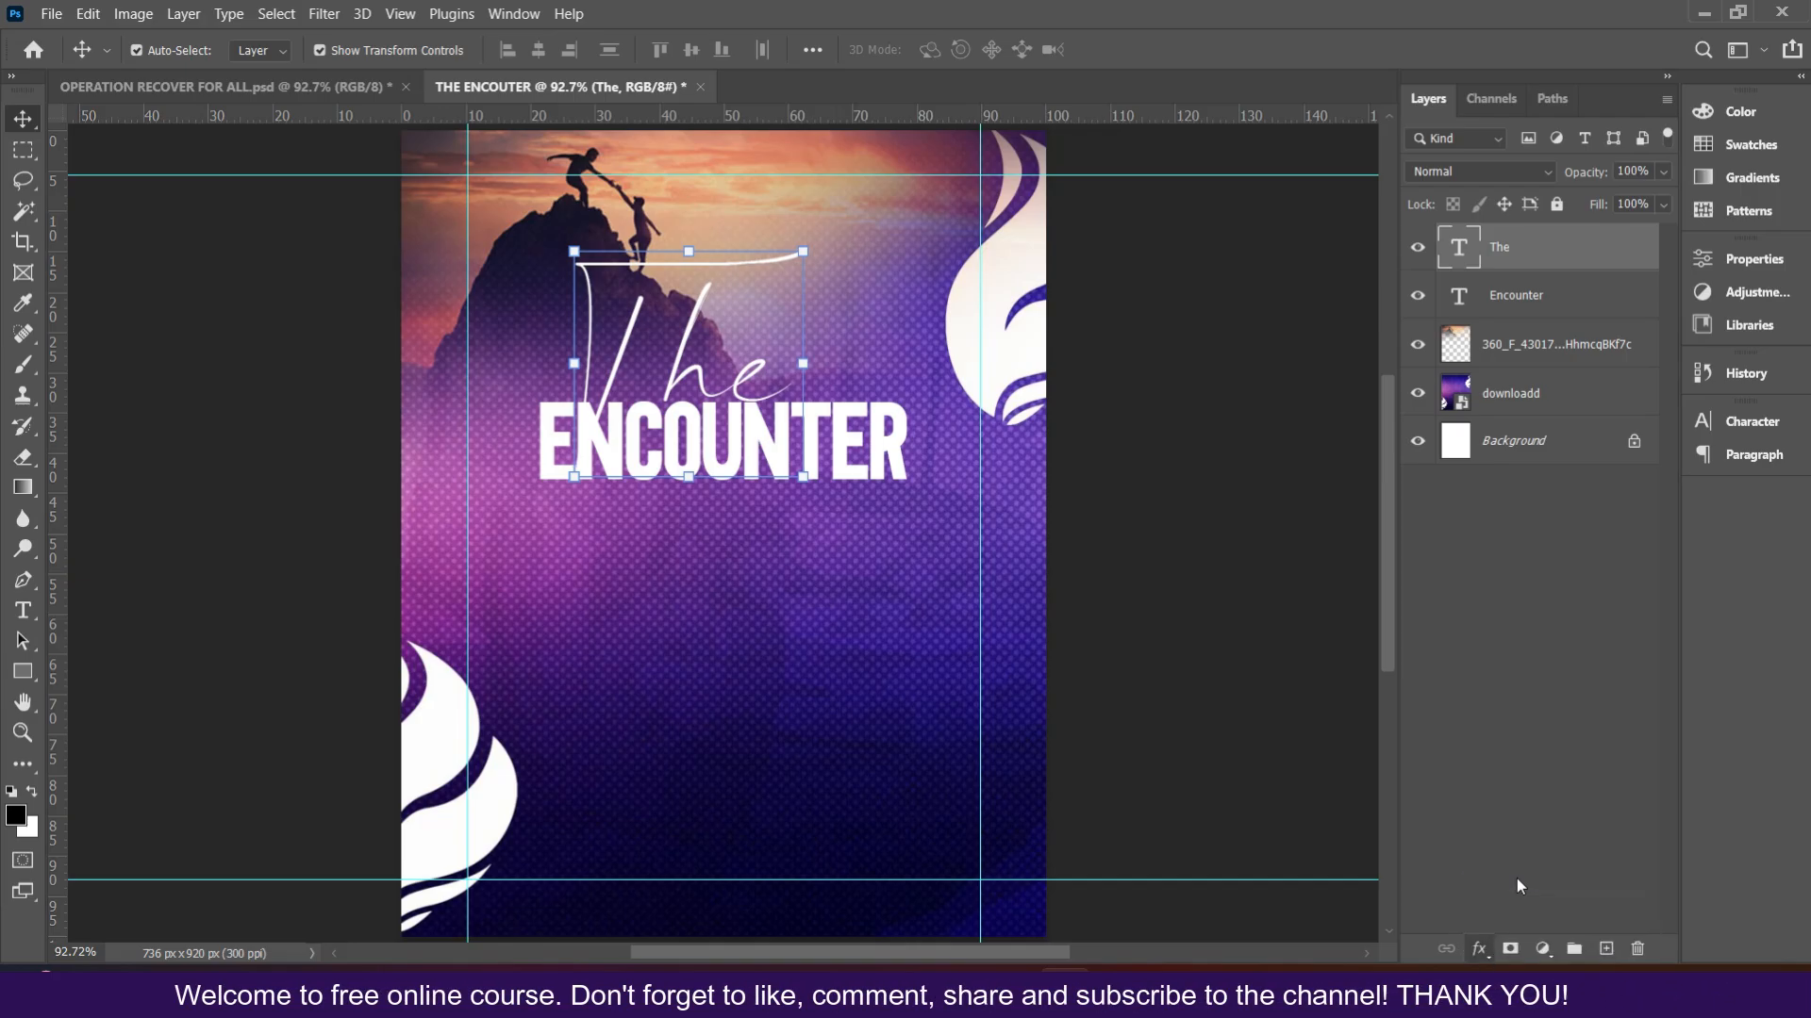
{"action": "left_click_drag", "start_coordinate": [1174, 31], "coordinate": [1431, 208]}
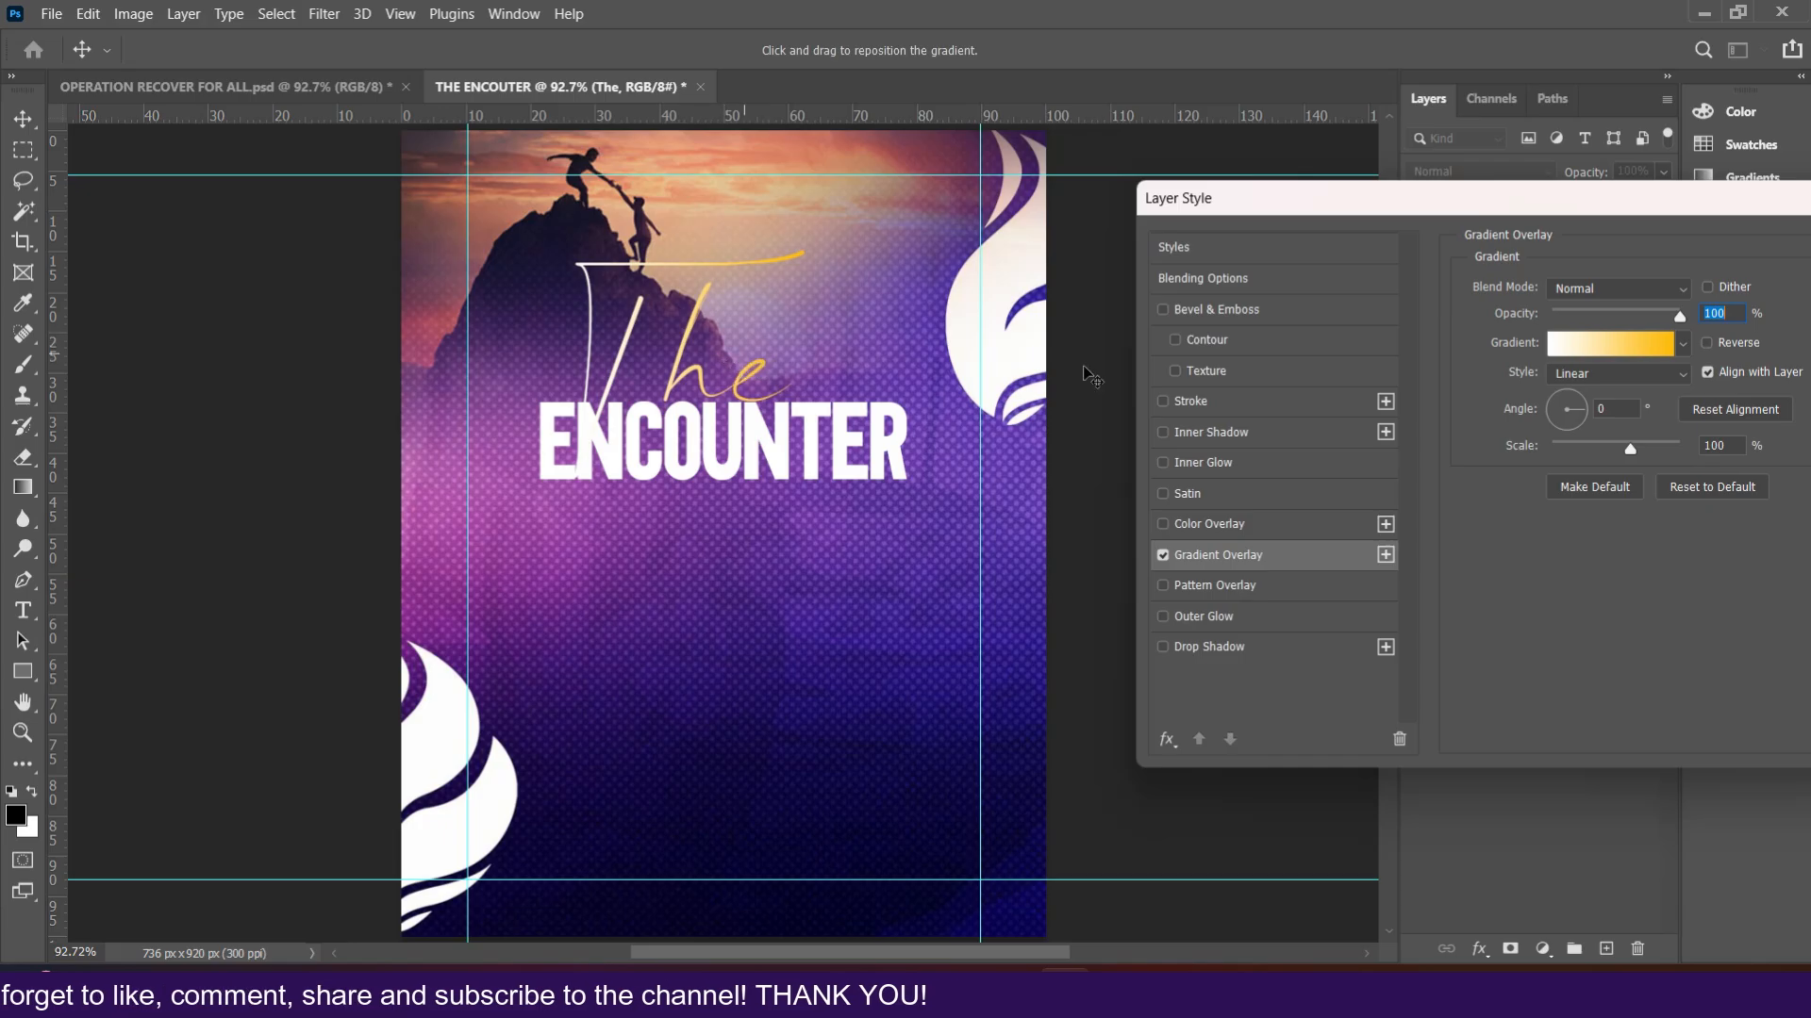
{"action": "left_click_drag", "start_coordinate": [1524, 212], "coordinate": [1378, 133]}
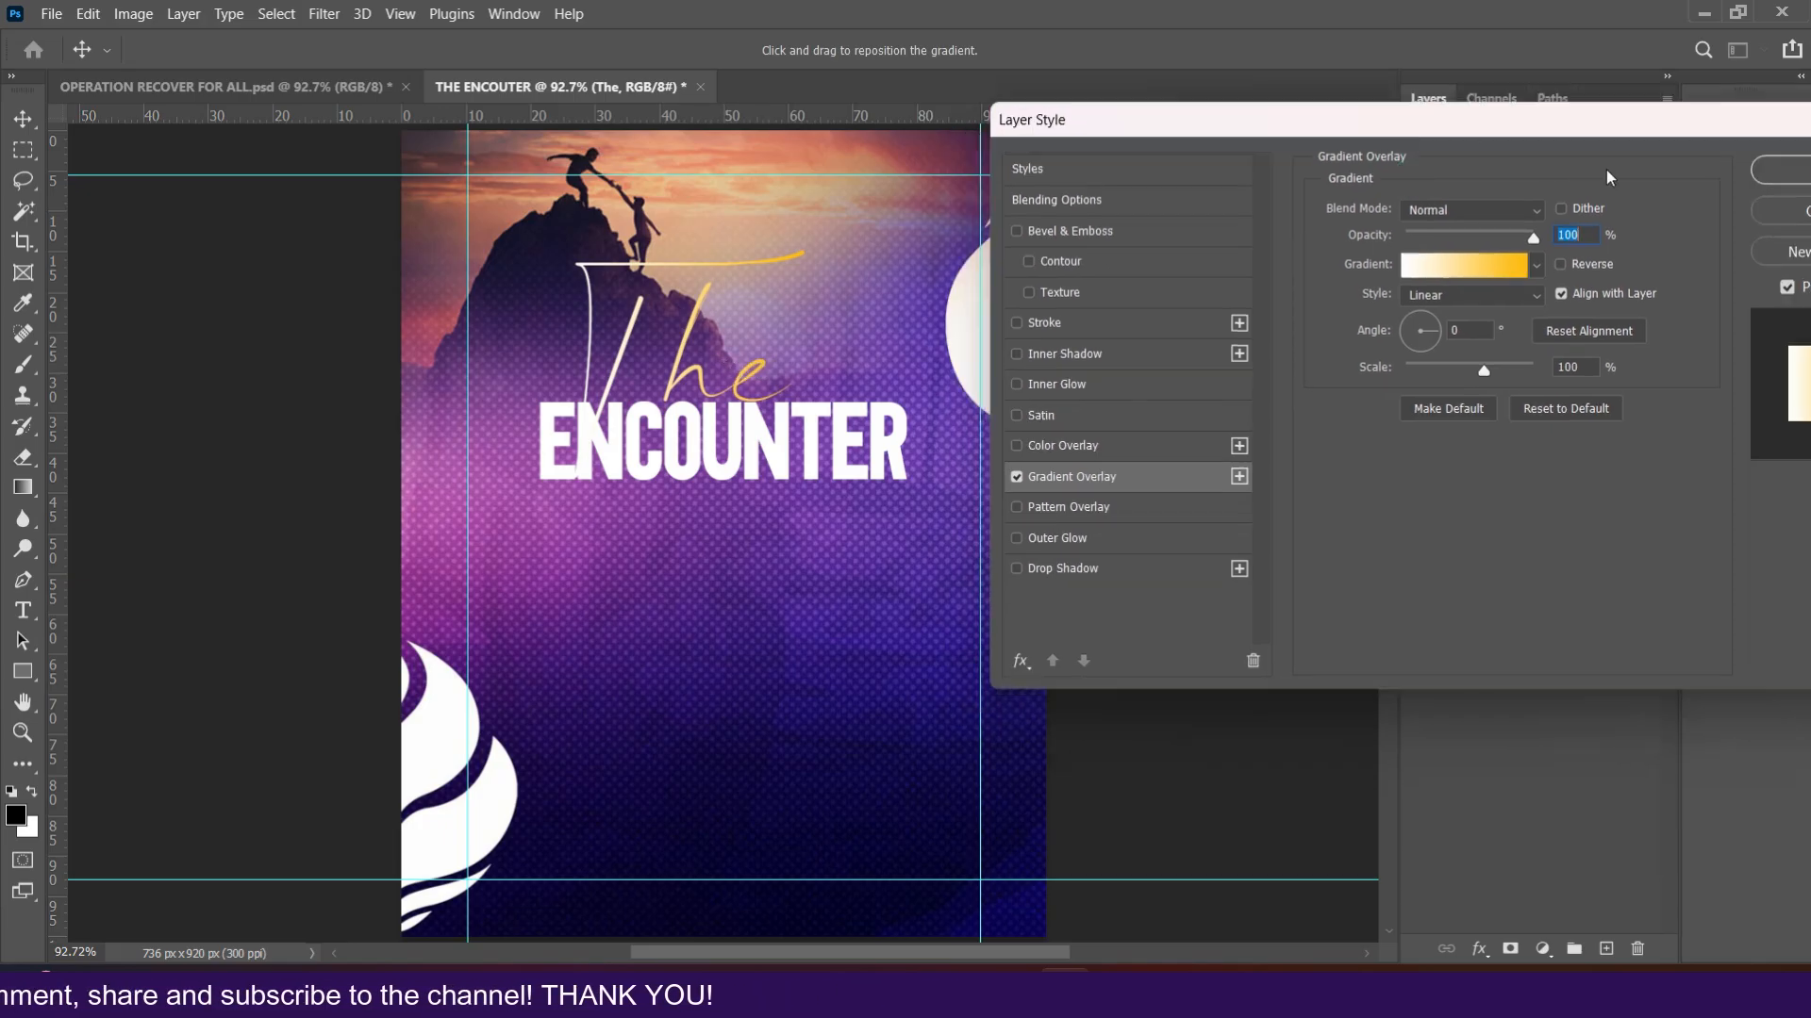
{"action": "left_click", "coordinate": [1765, 208]}
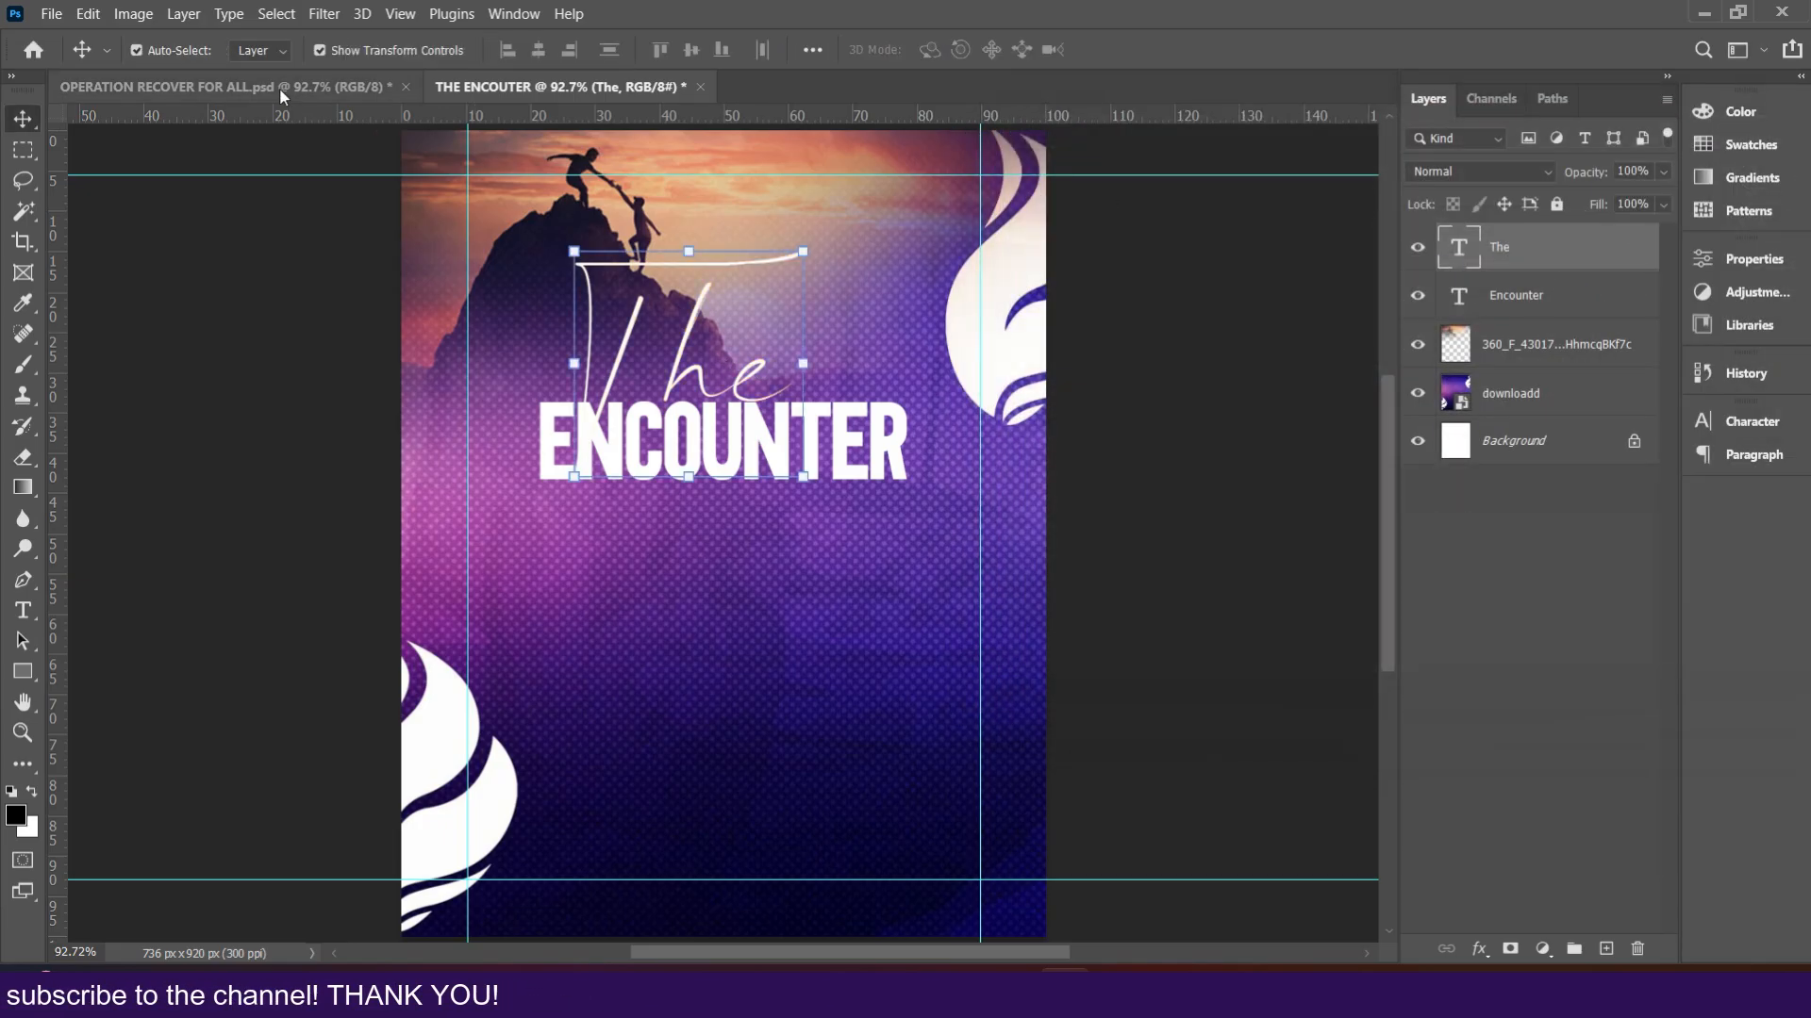
- Check the title styling in the finished OPERATION RECOVER FOR ALL.psd flyer and add a Gradient Overlay to the The layer
{"action": "left_click", "coordinate": [279, 88]}
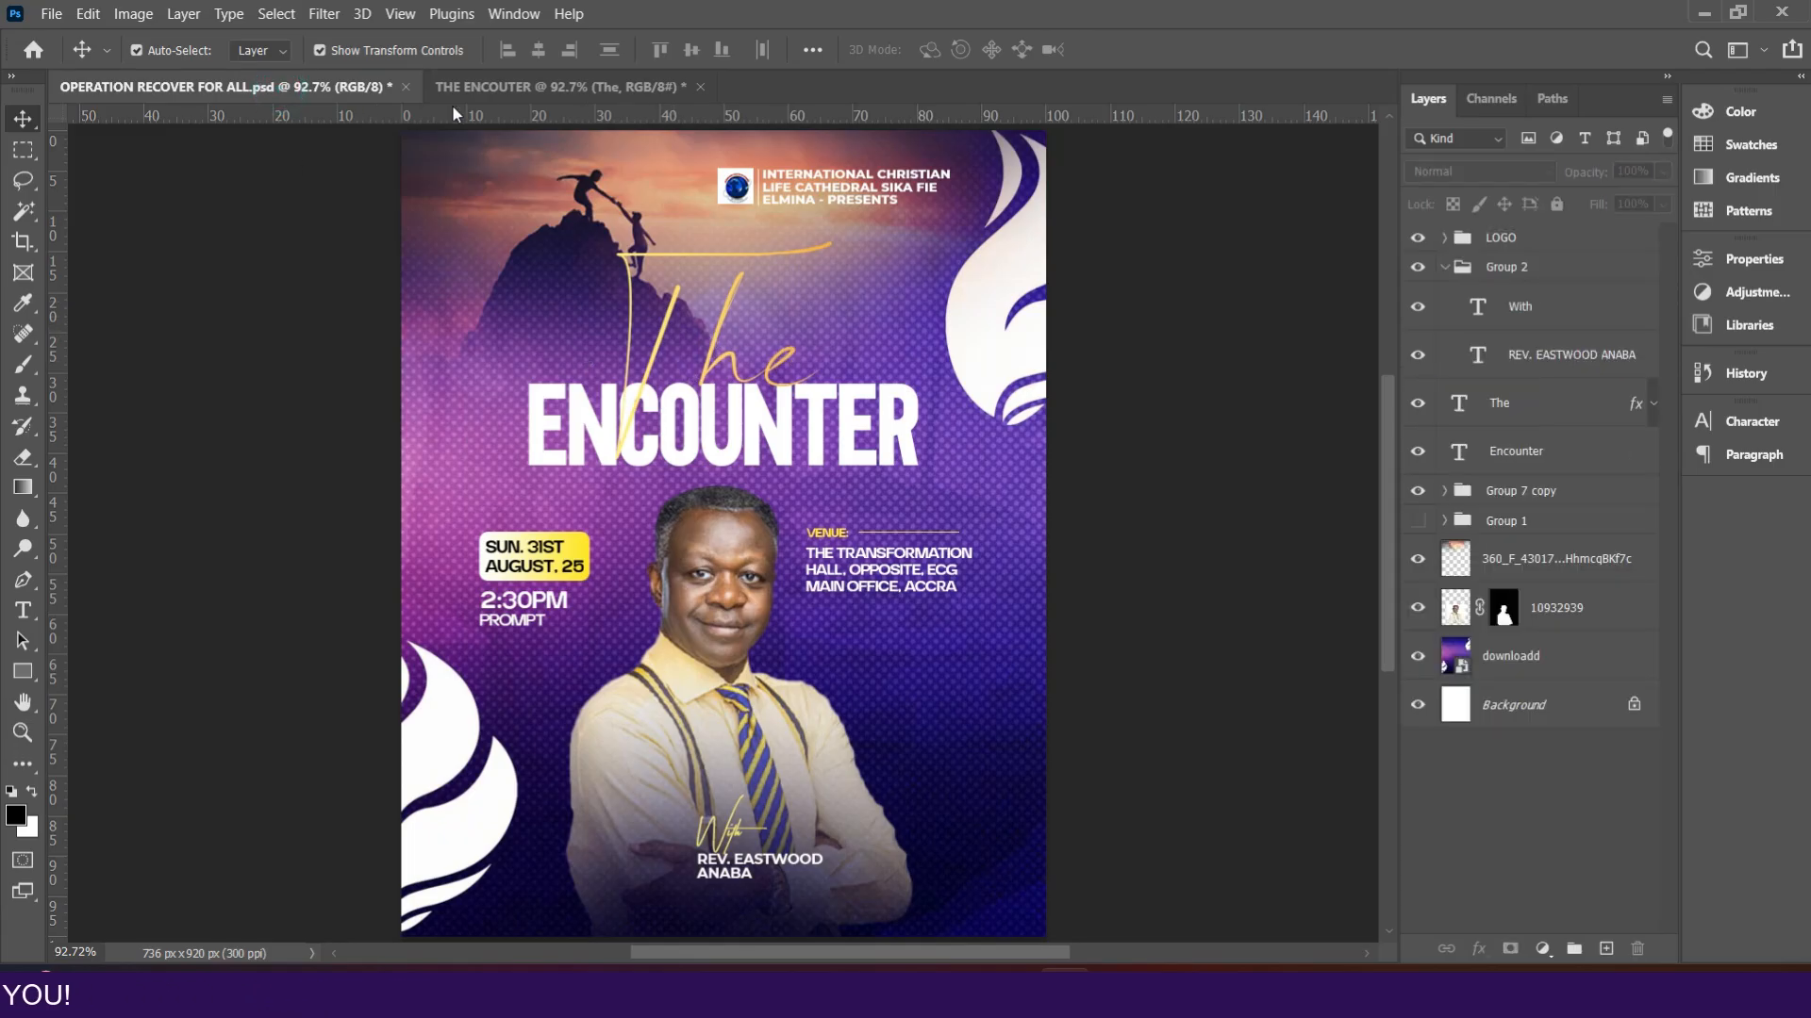
{"action": "left_click", "coordinate": [479, 92]}
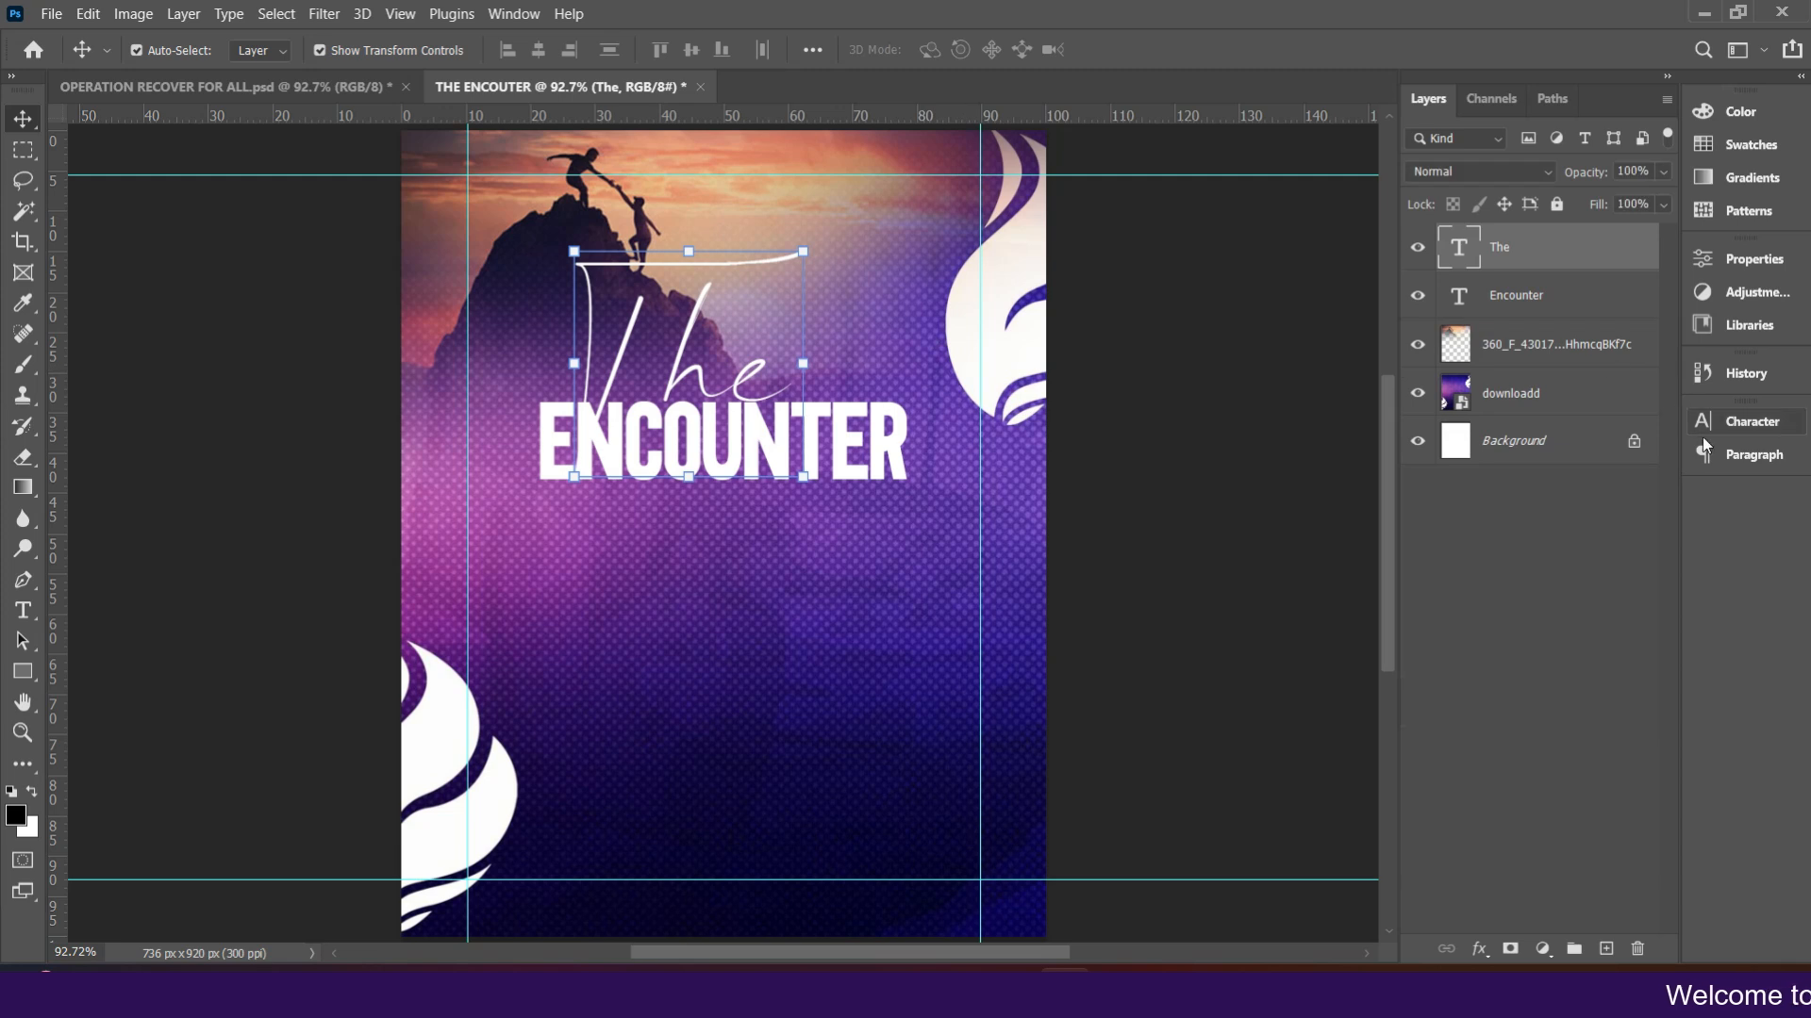
{"action": "left_click", "coordinate": [1476, 951]}
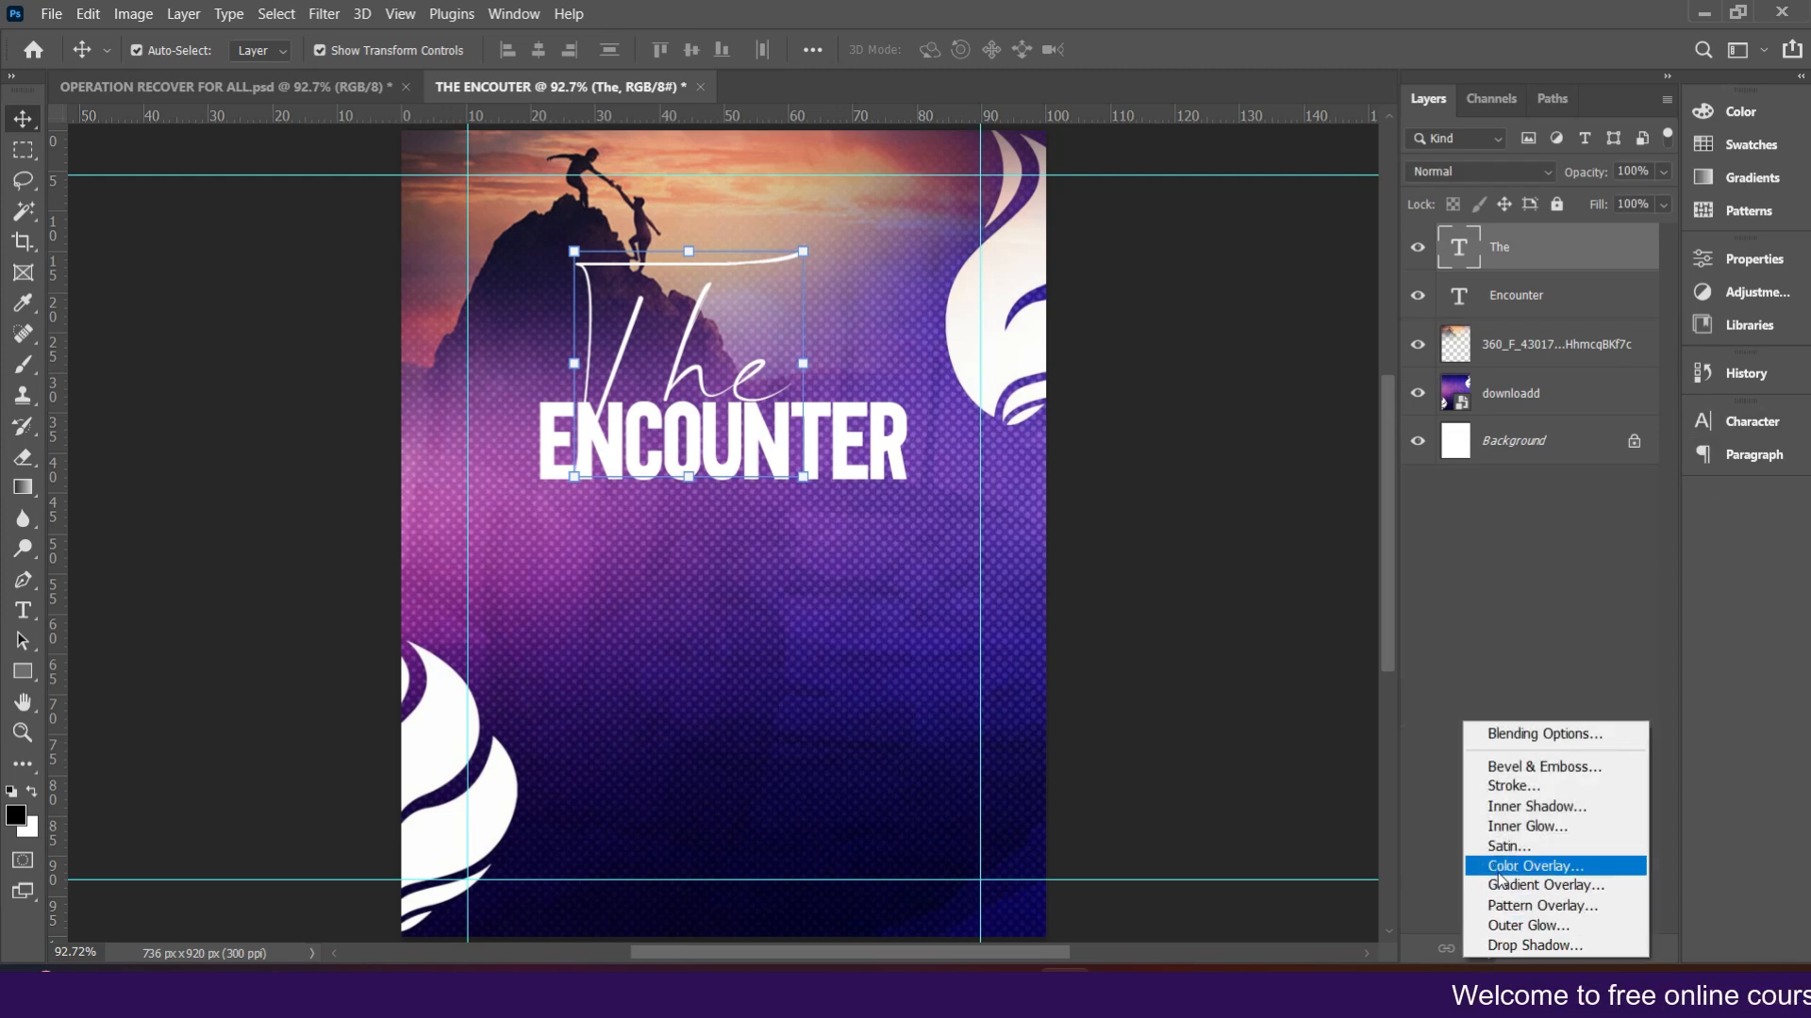
{"action": "left_click", "coordinate": [1508, 887]}
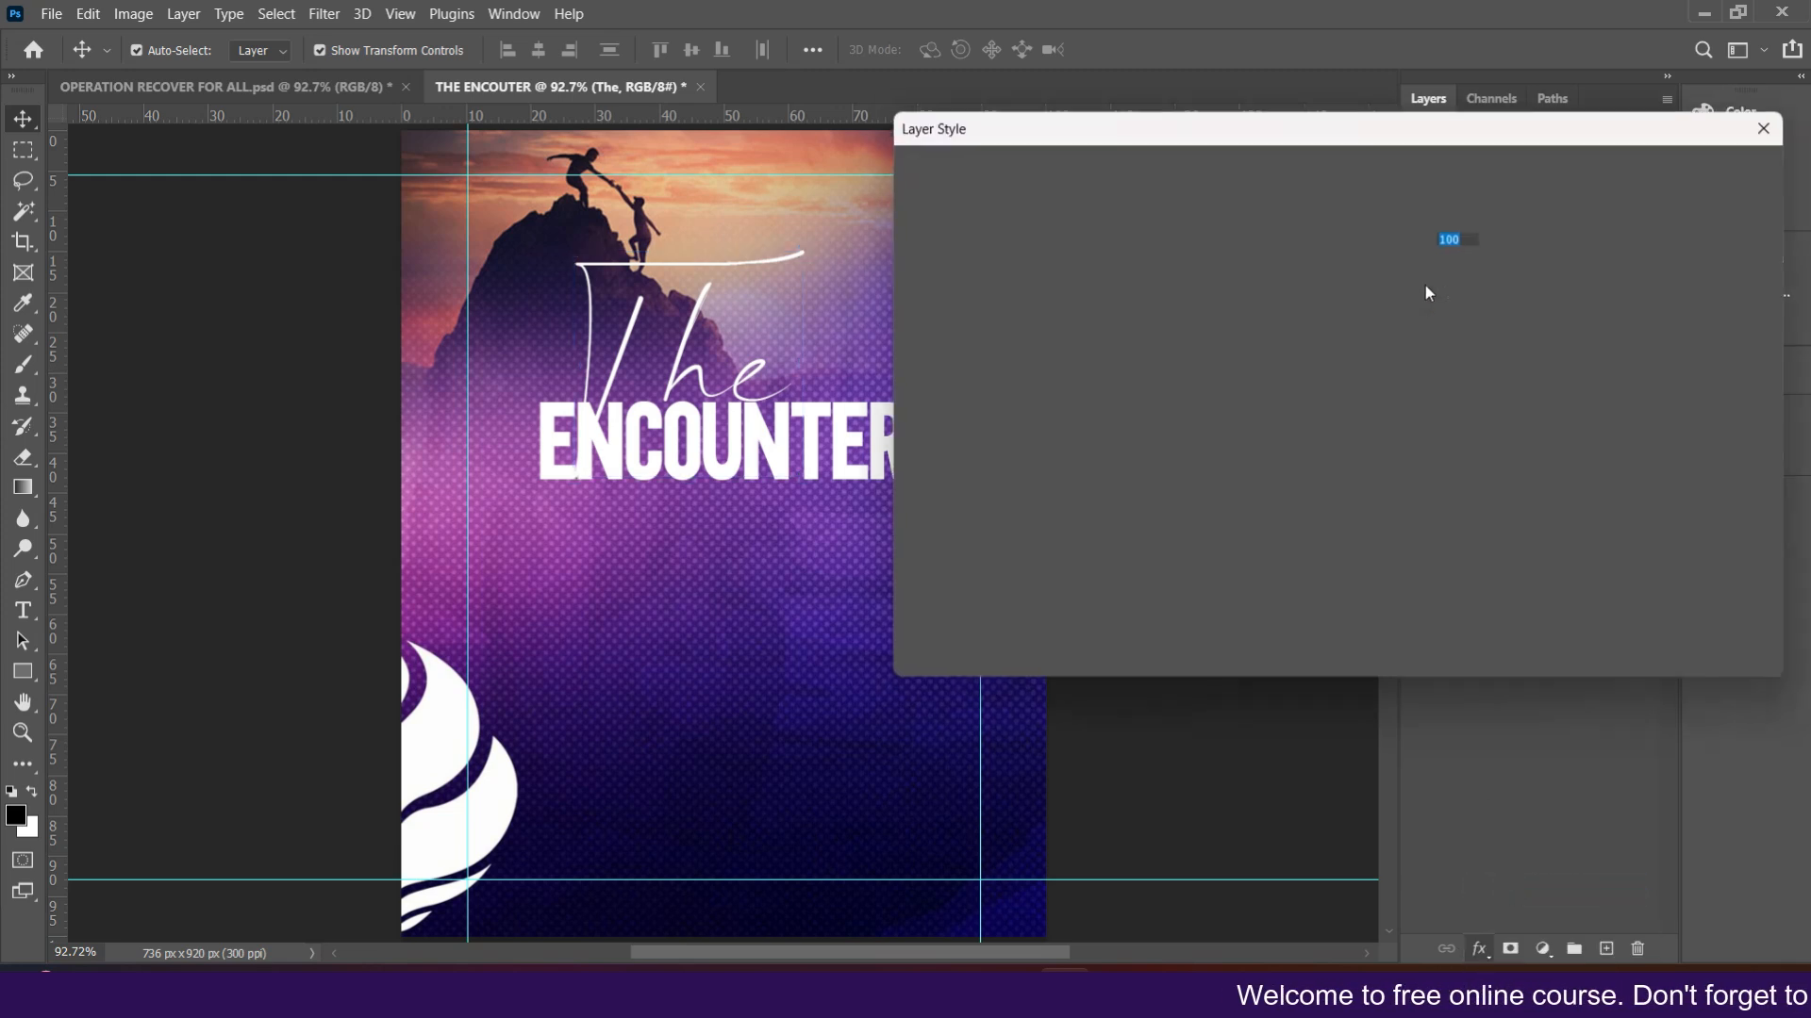
{"action": "left_click_drag", "start_coordinate": [1356, 117], "coordinate": [1428, 81]}
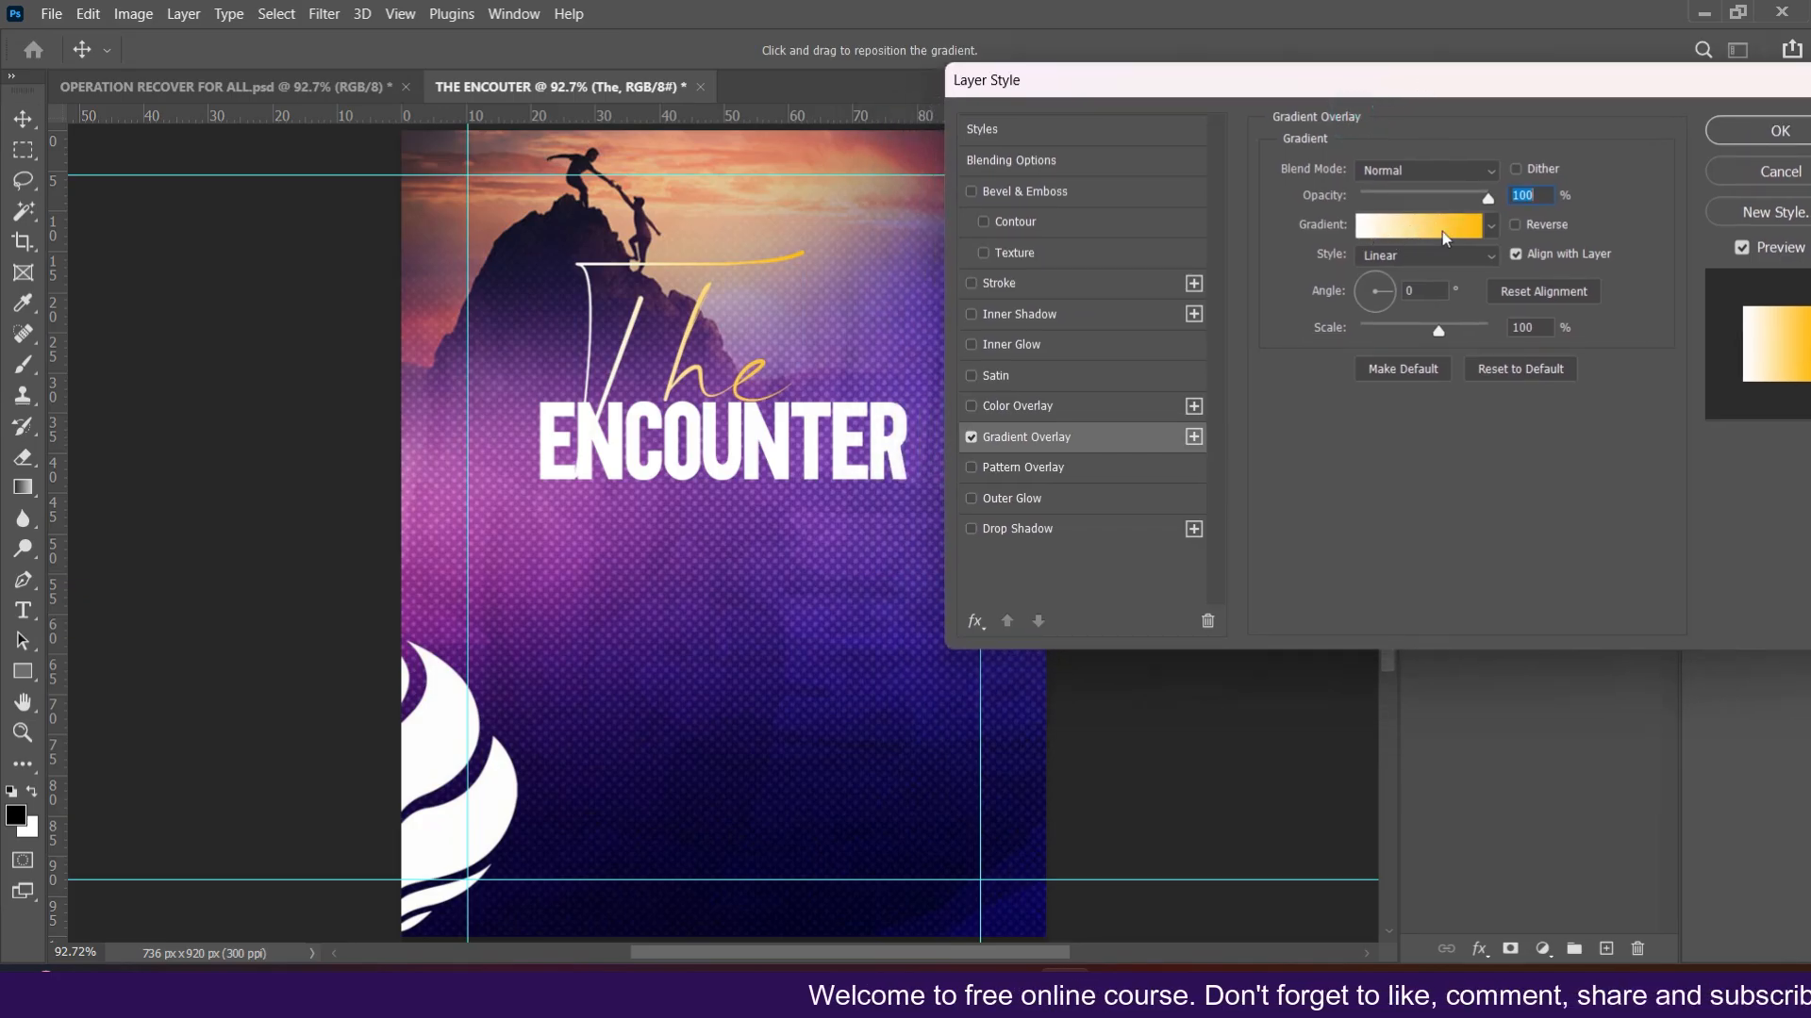
- Choose the RB Gold Gradient 06 preset from Resource Boy Gold Gradients for the "The" text's overlay and apply the layer style
{"action": "left_click", "coordinate": [1395, 224]}
{"action": "scroll", "coordinate": [1413, 215], "scroll_direction": "down", "scroll_amount": 5}
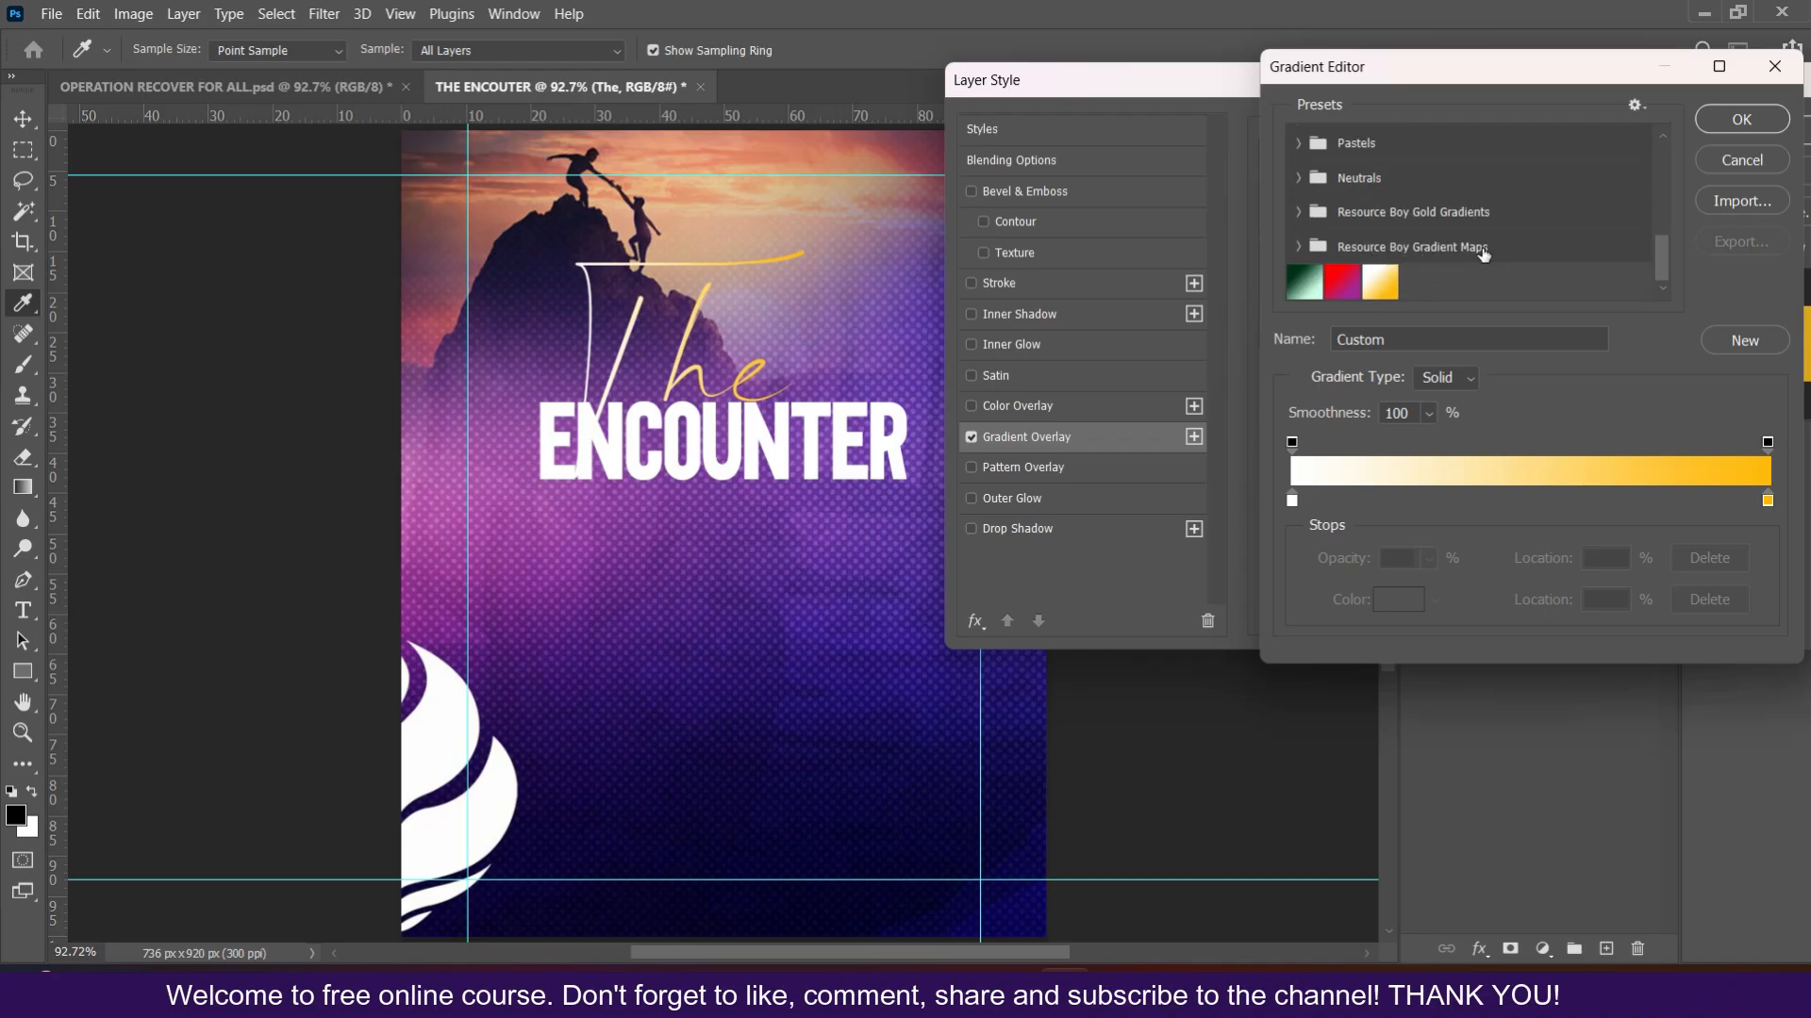
{"action": "left_click", "coordinate": [1298, 211]}
{"action": "left_click", "coordinate": [1355, 248]}
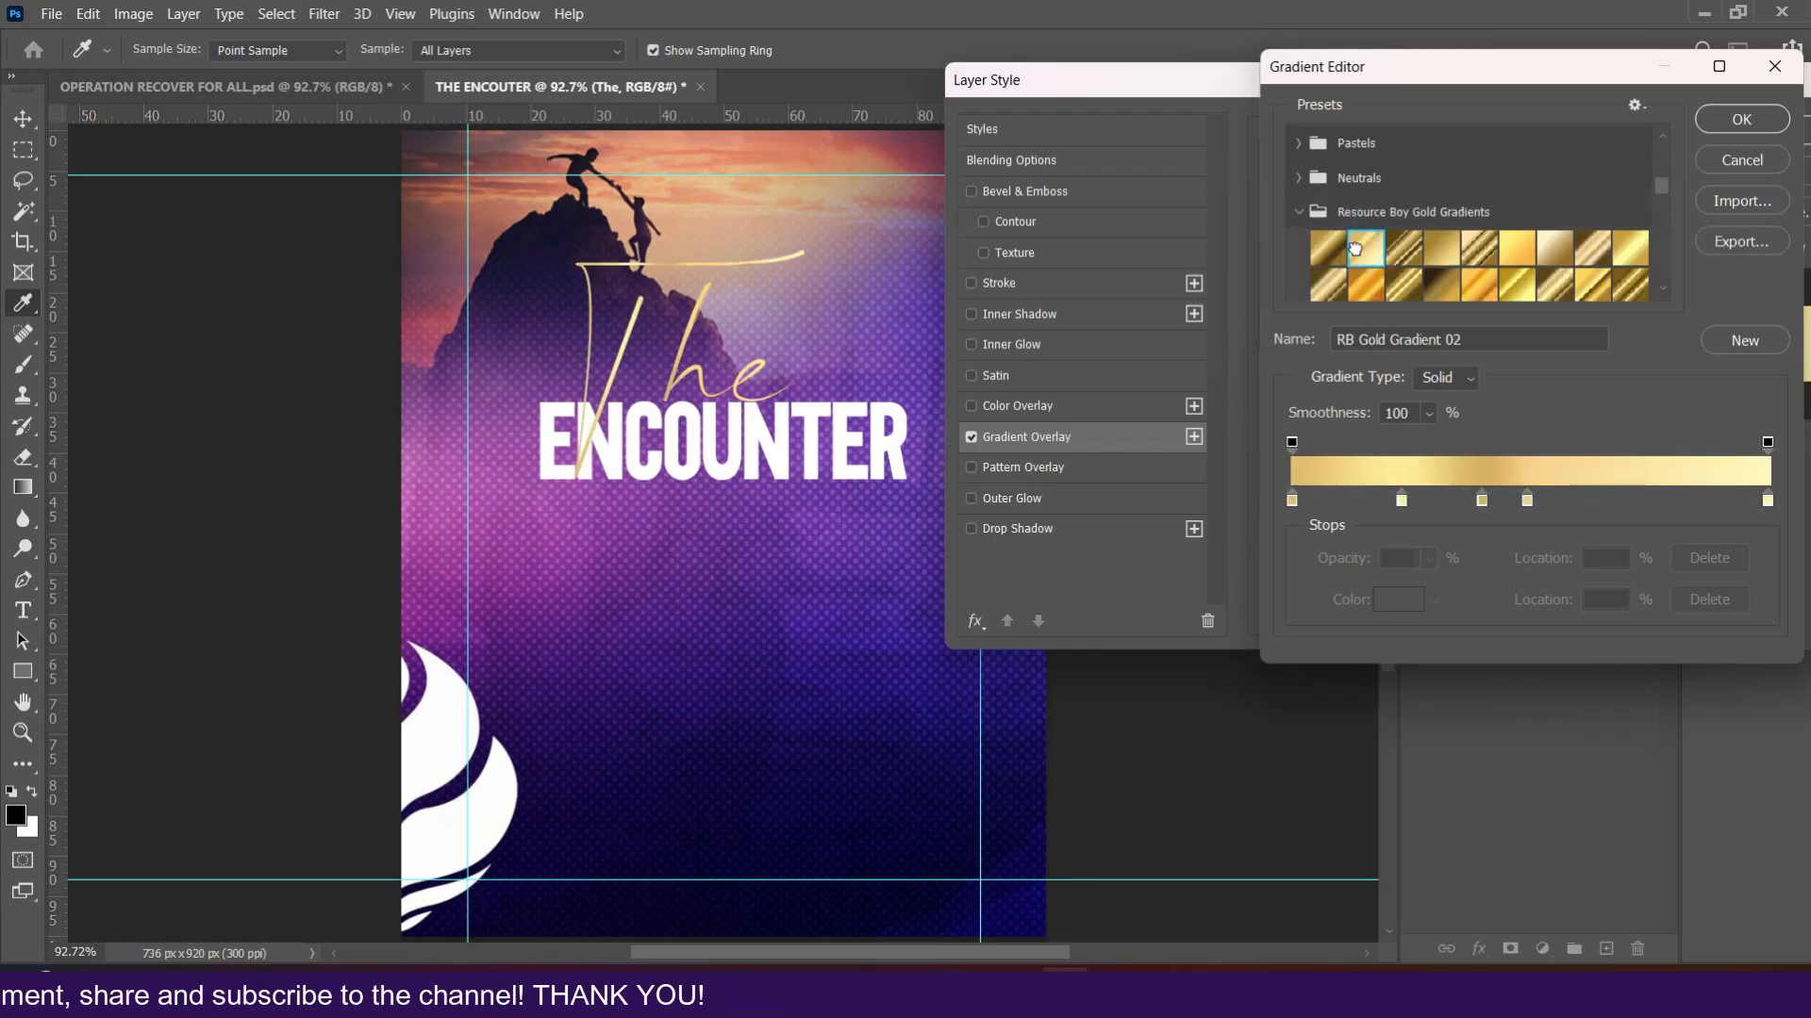
{"action": "left_click", "coordinate": [1518, 250]}
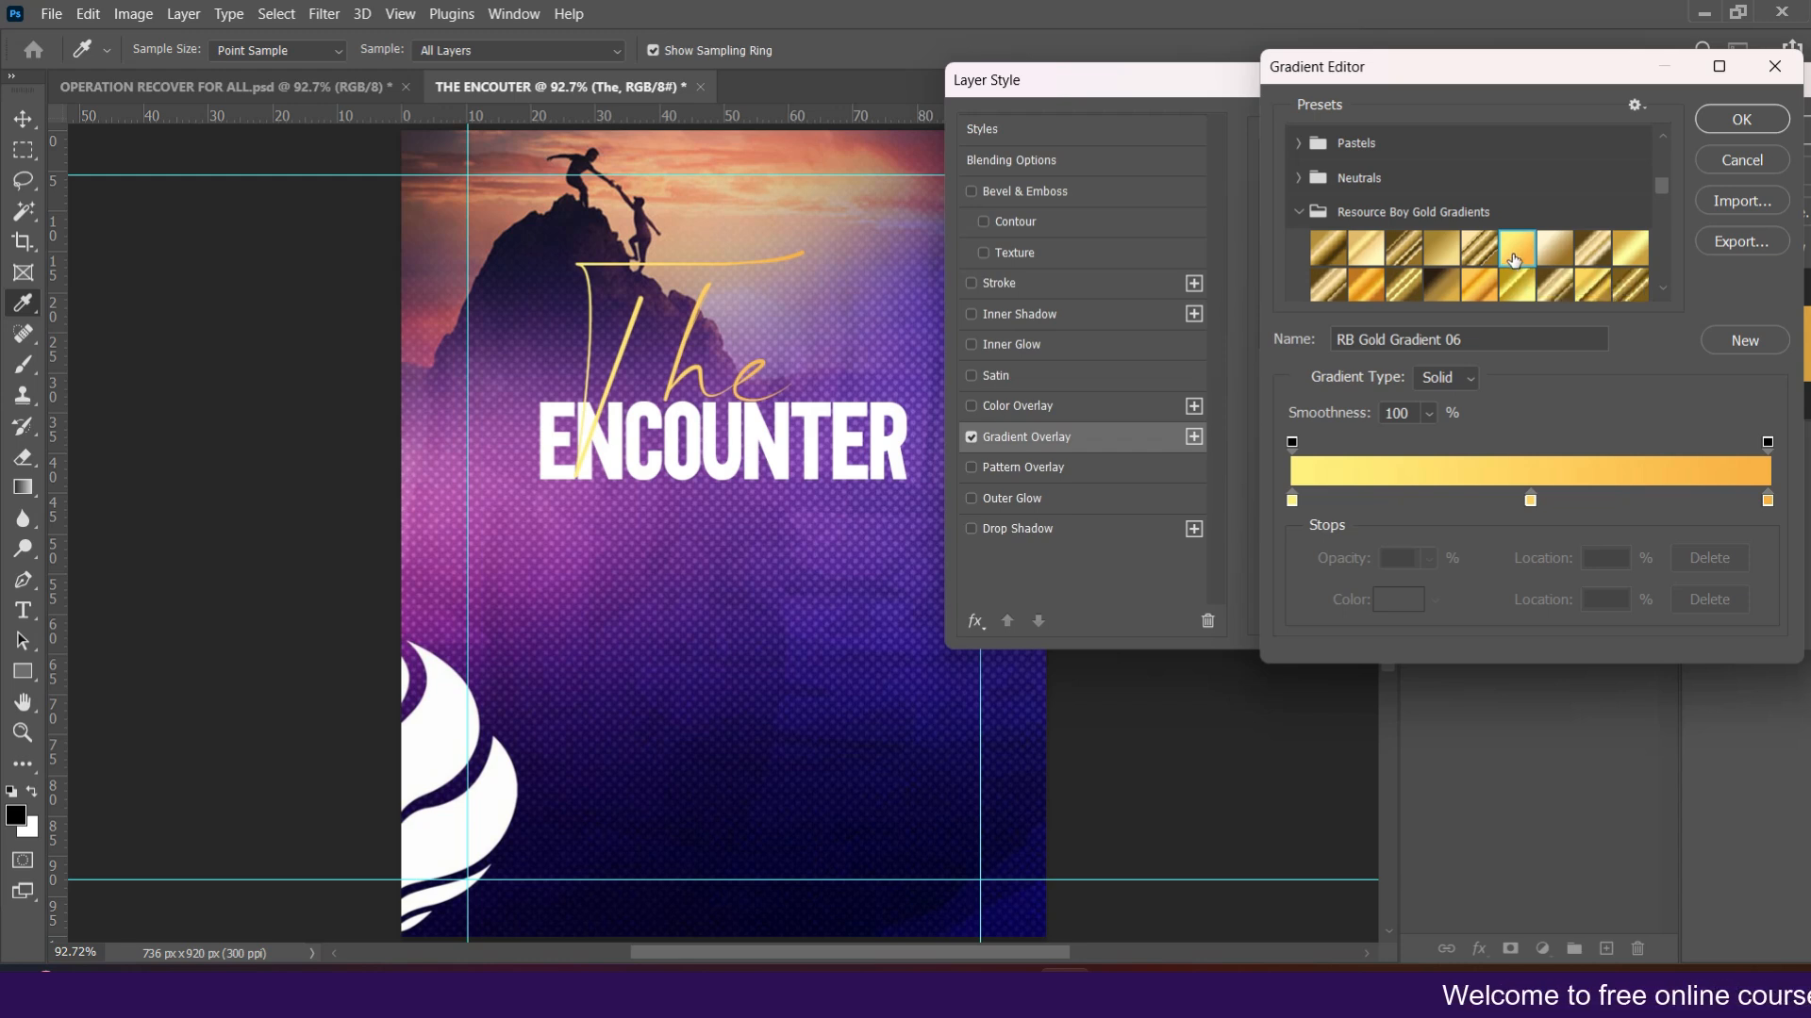
{"action": "key", "text": "Return"}
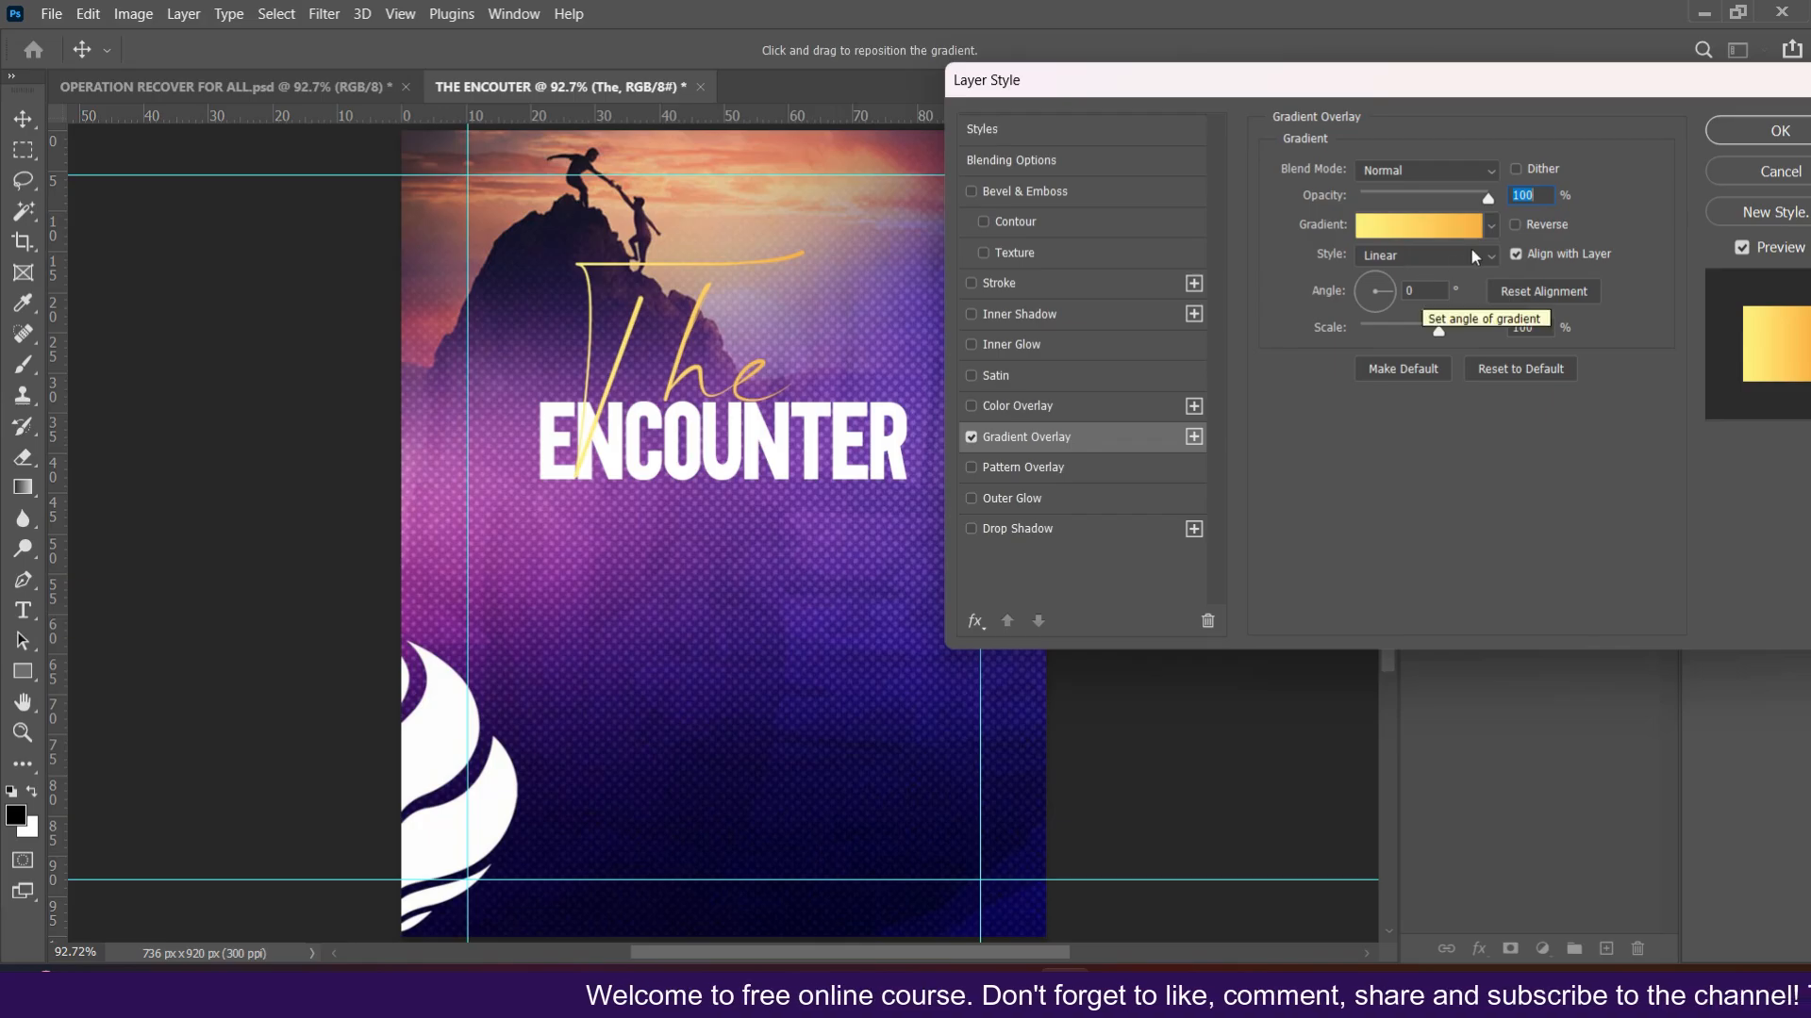
{"action": "left_click", "coordinate": [1724, 130]}
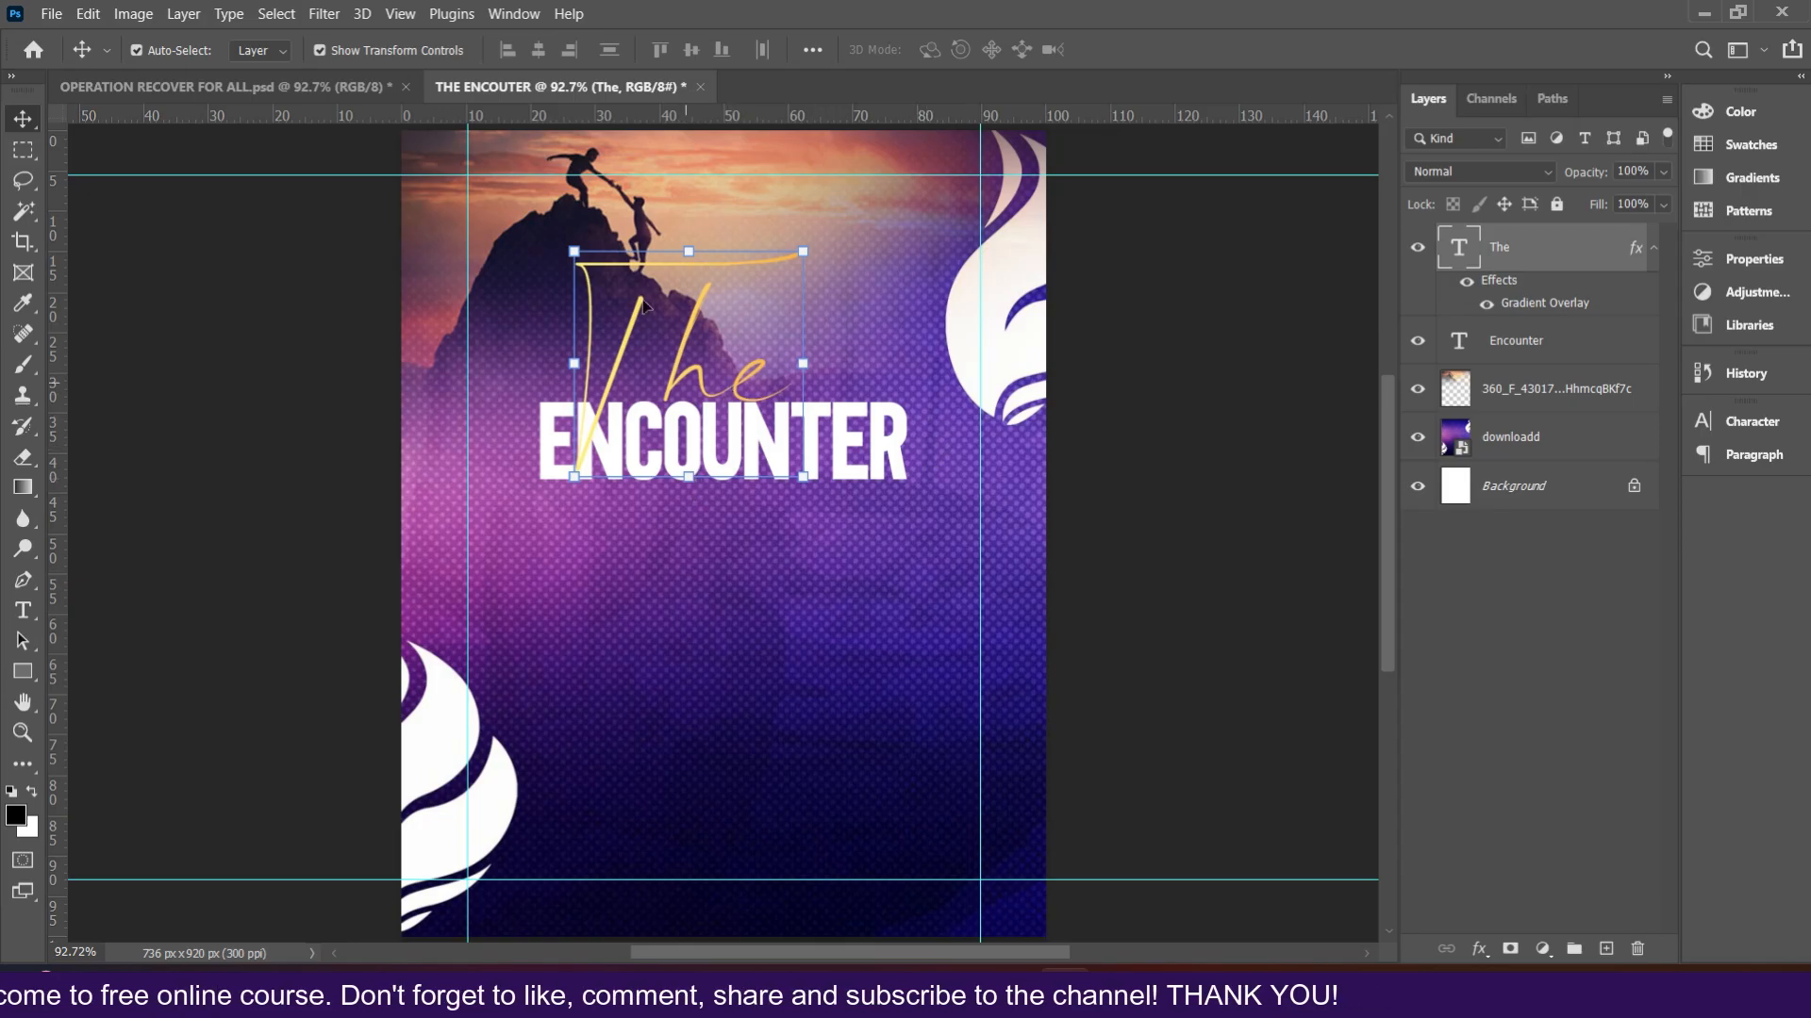
- Place the 10932939 photo of the man with crossed arms from the PROJECT 2 downloads folder into the flyer
{"action": "left_click", "coordinate": [1116, 990]}
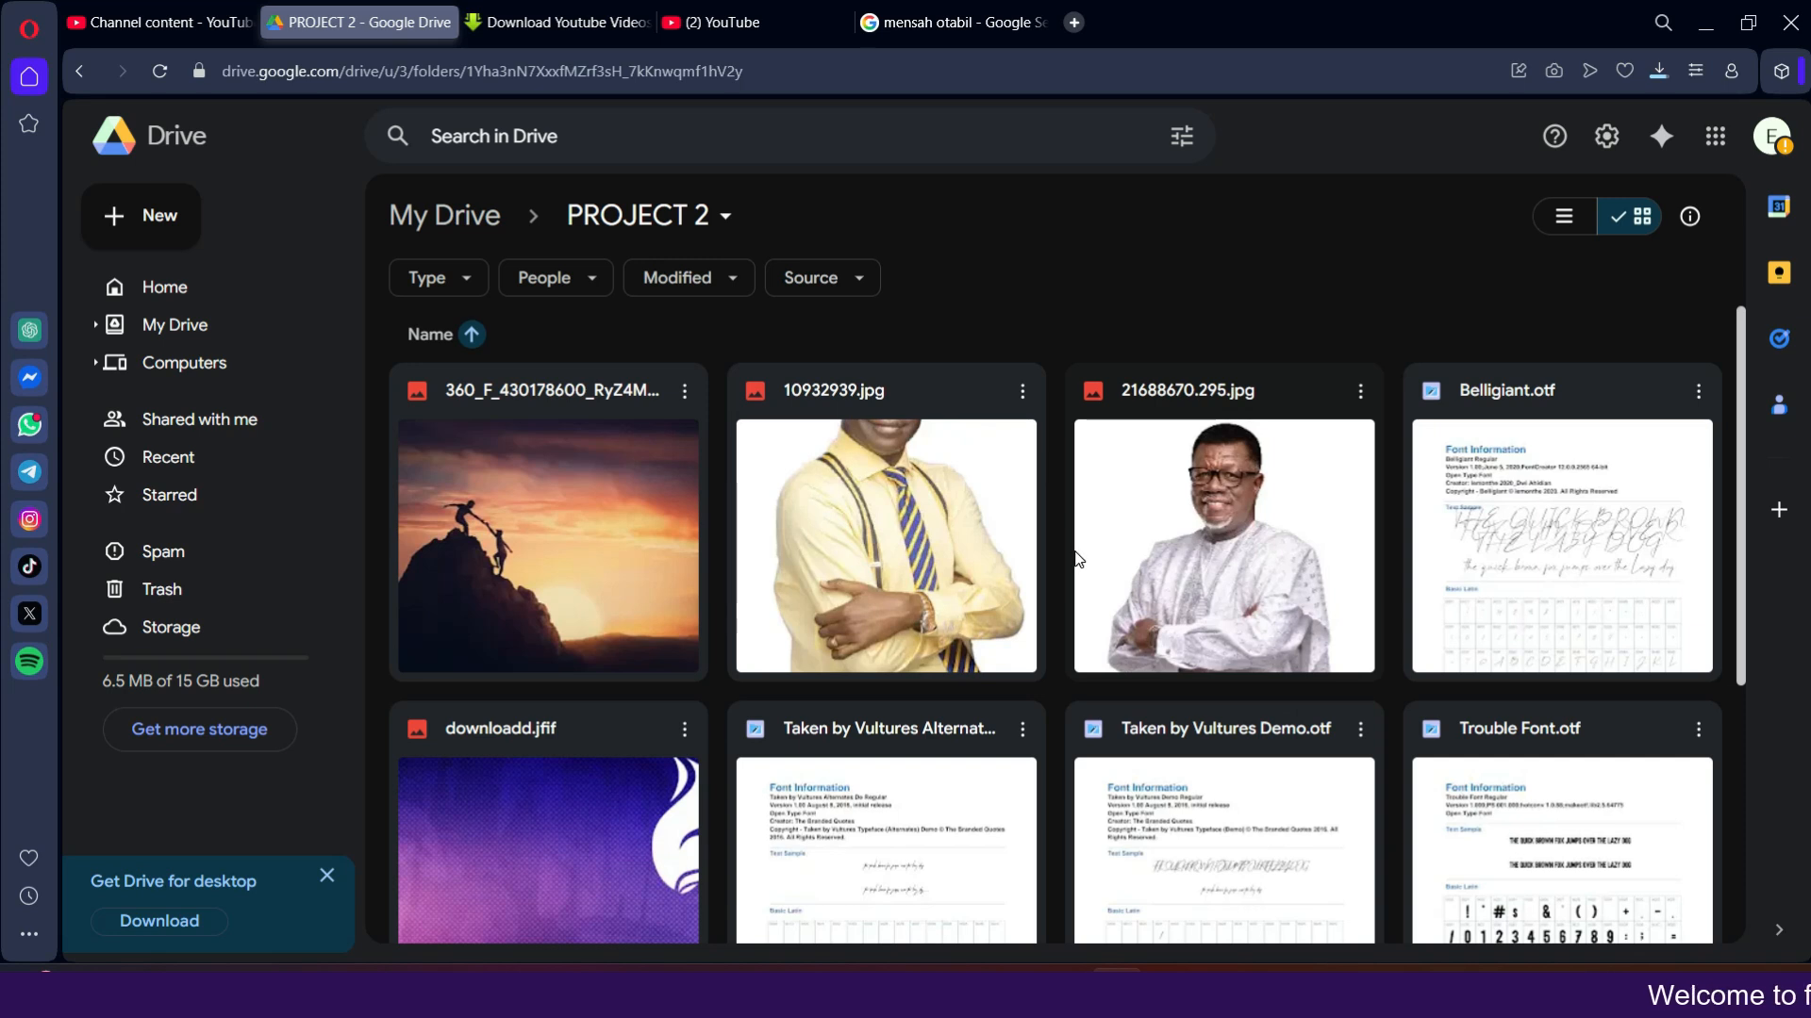
{"action": "scroll", "coordinate": [1065, 627], "scroll_direction": "down", "scroll_amount": 3}
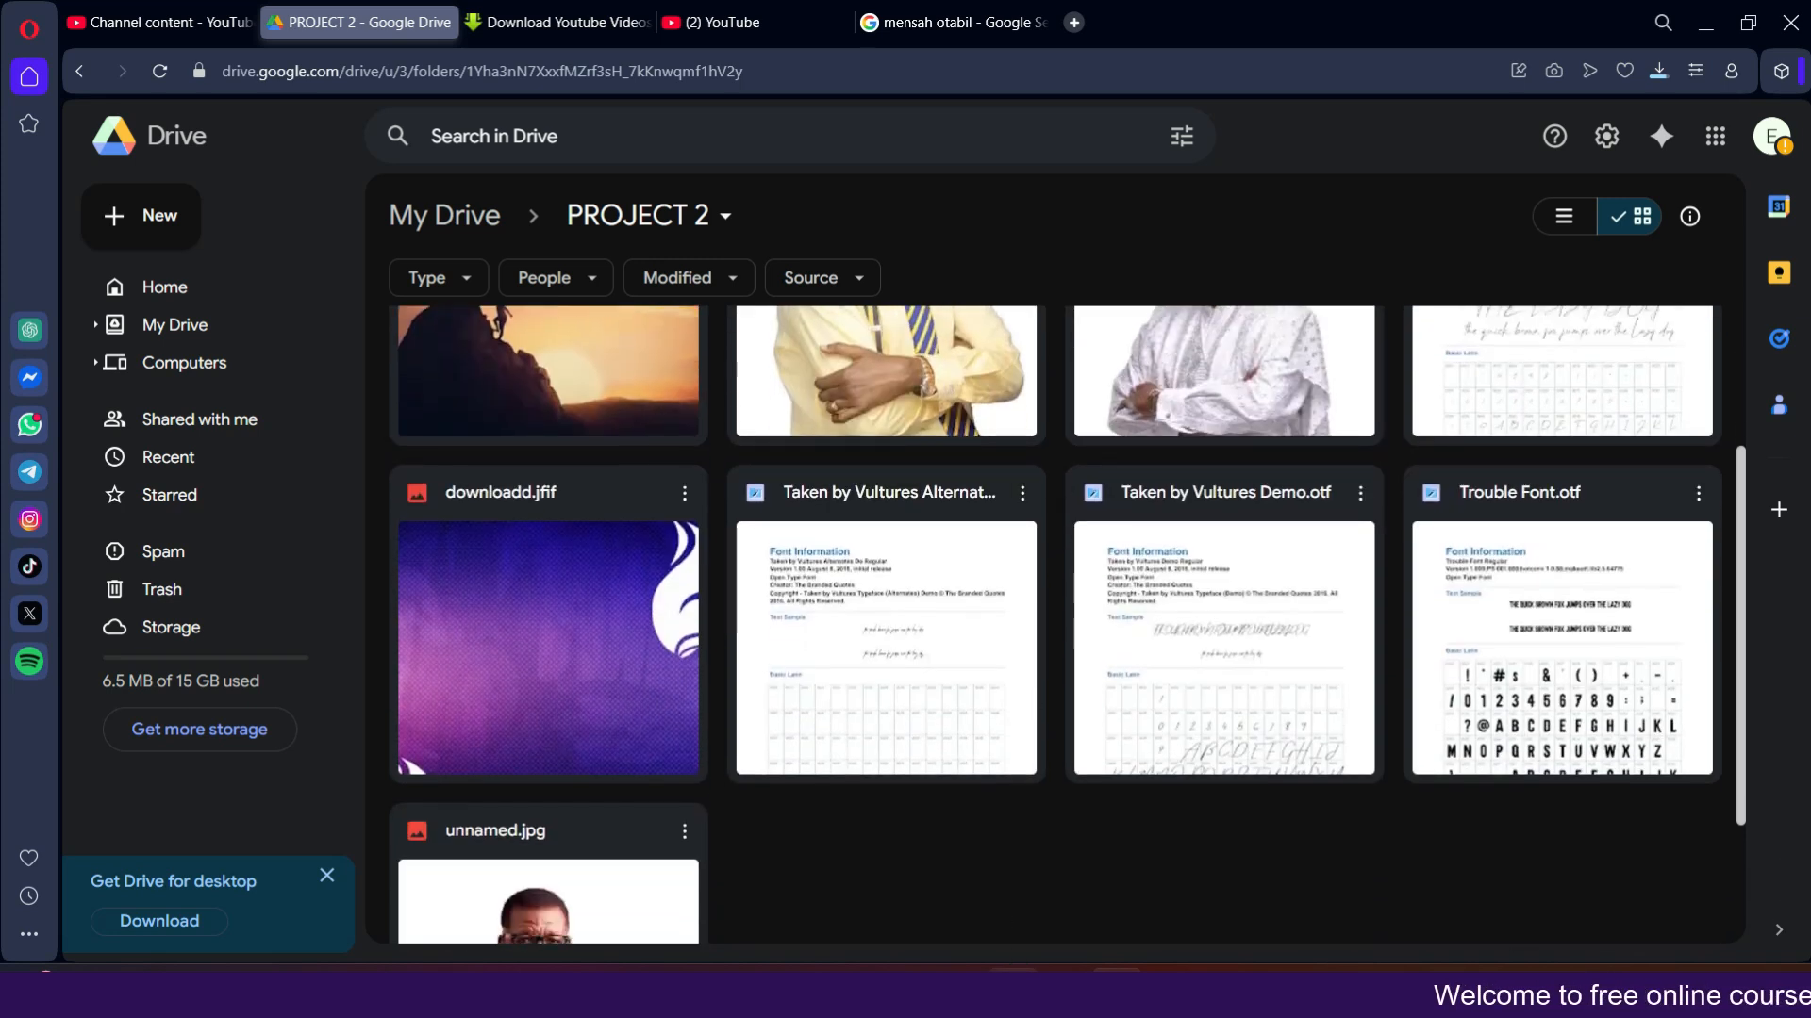
{"action": "key", "text": "alt+Tab"}
{"action": "left_click", "coordinate": [683, 215]}
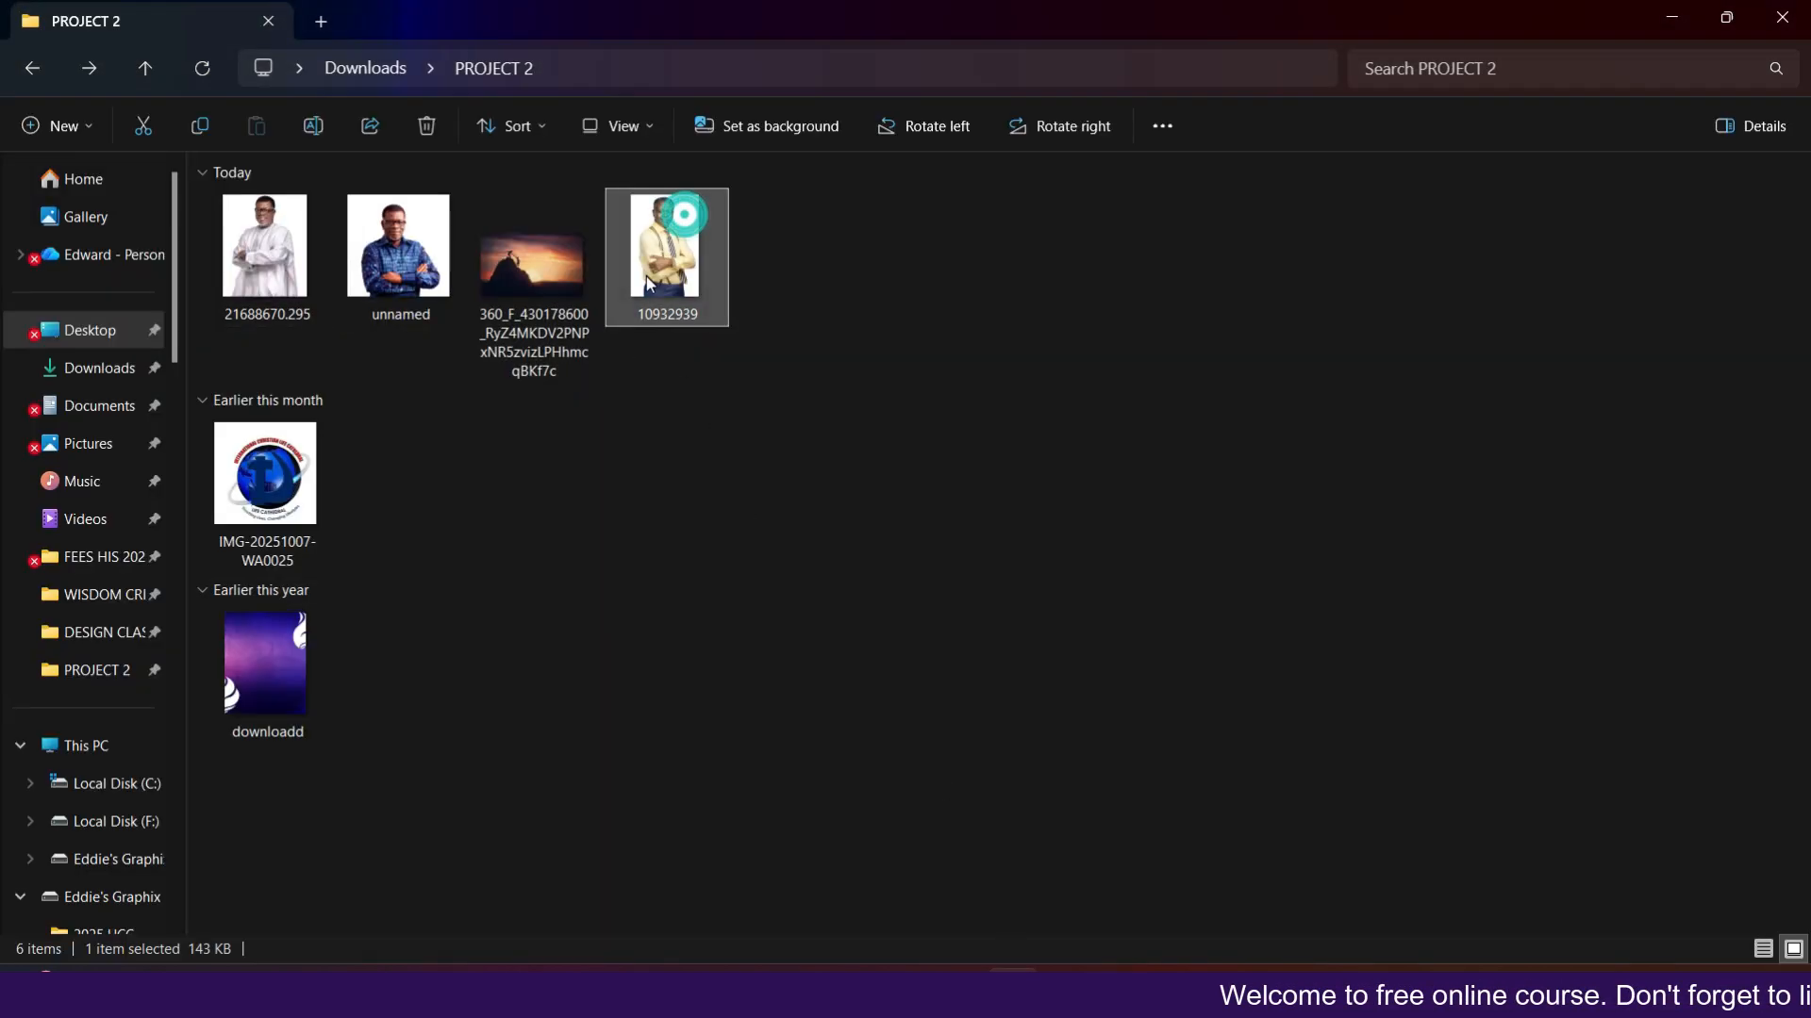
{"action": "left_click_drag", "start_coordinate": [651, 285], "coordinate": [751, 506]}
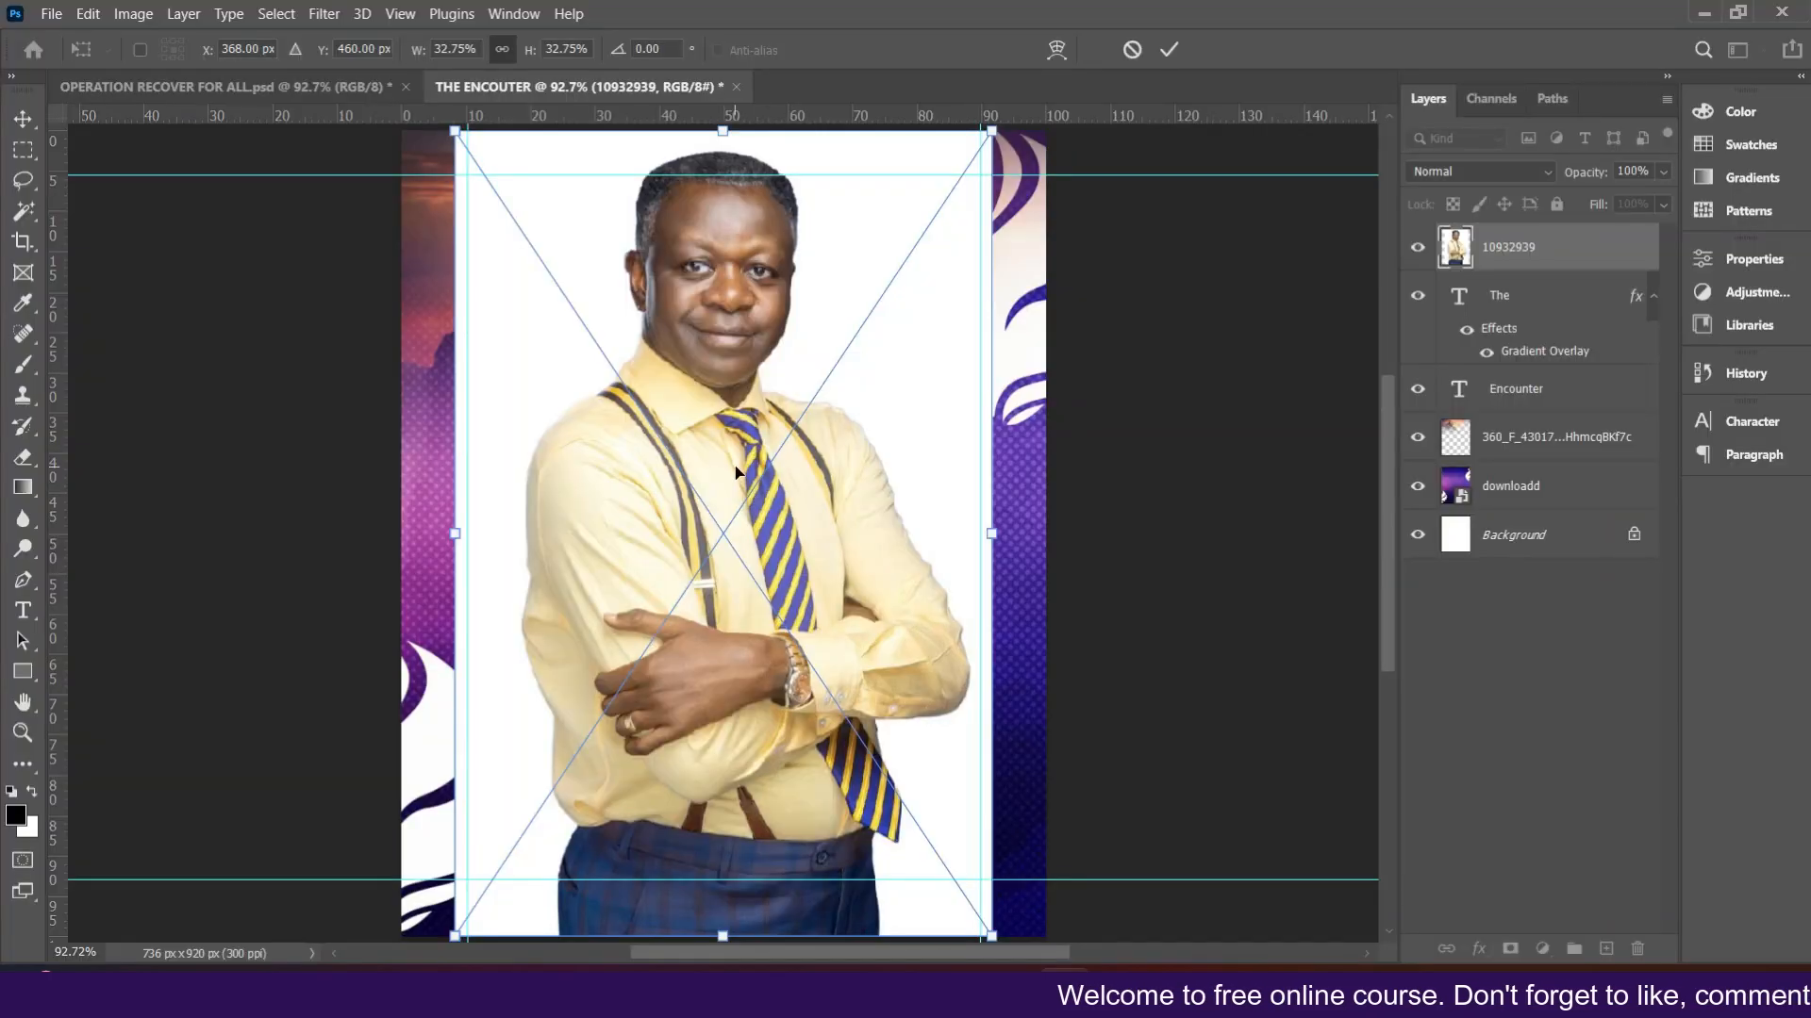
{"action": "double_click", "coordinate": [737, 471]}
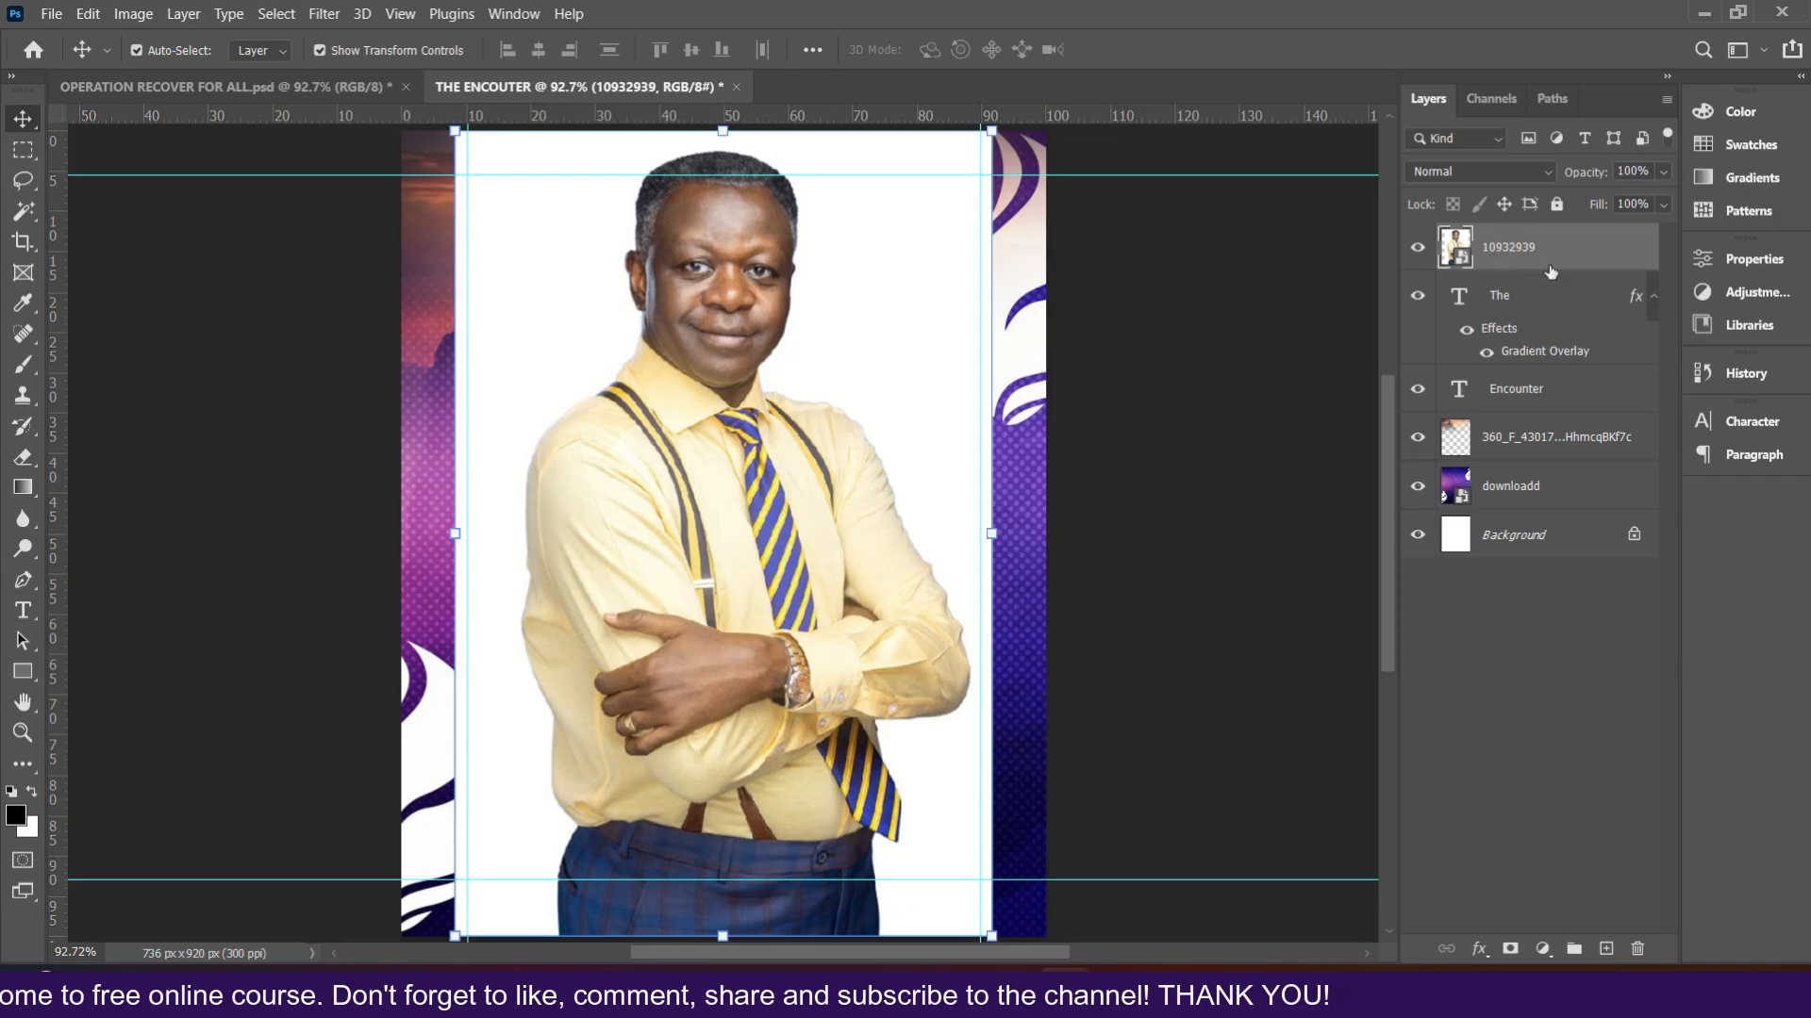
- Rasterize the 10932939 photo layer and remove its white background
{"action": "right_click", "coordinate": [1509, 249]}
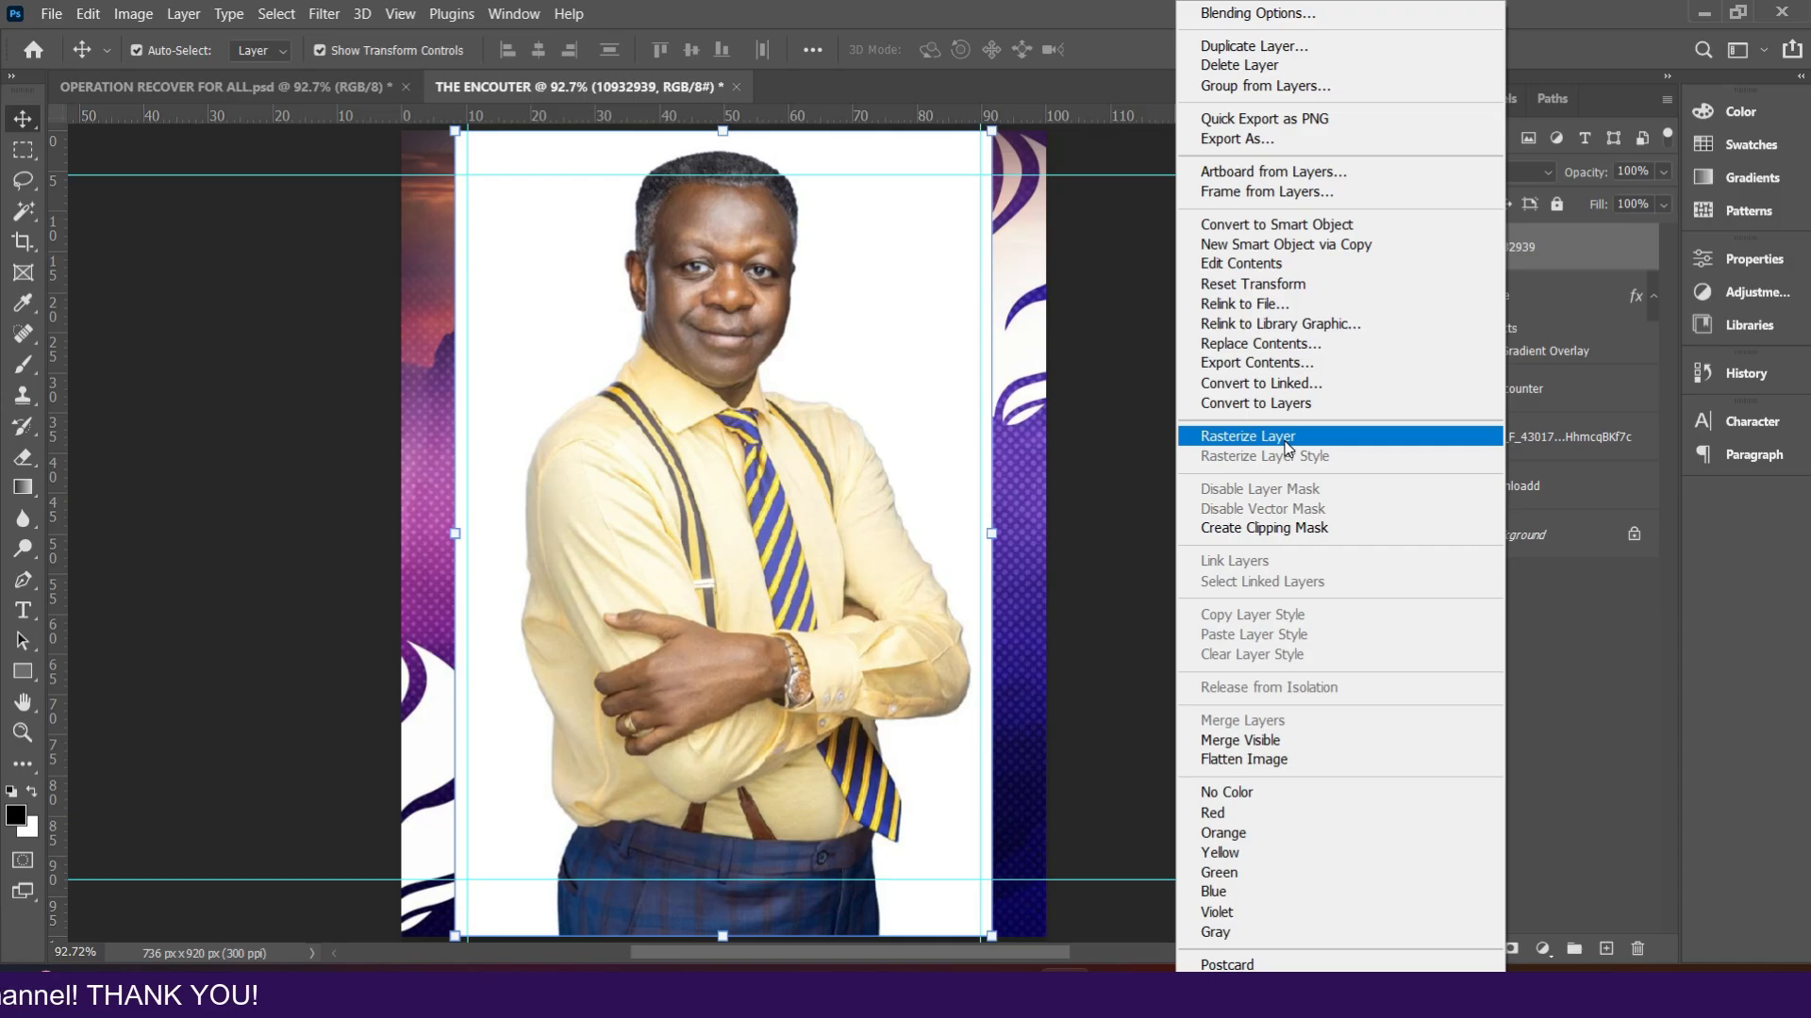
{"action": "left_click", "coordinate": [1288, 448]}
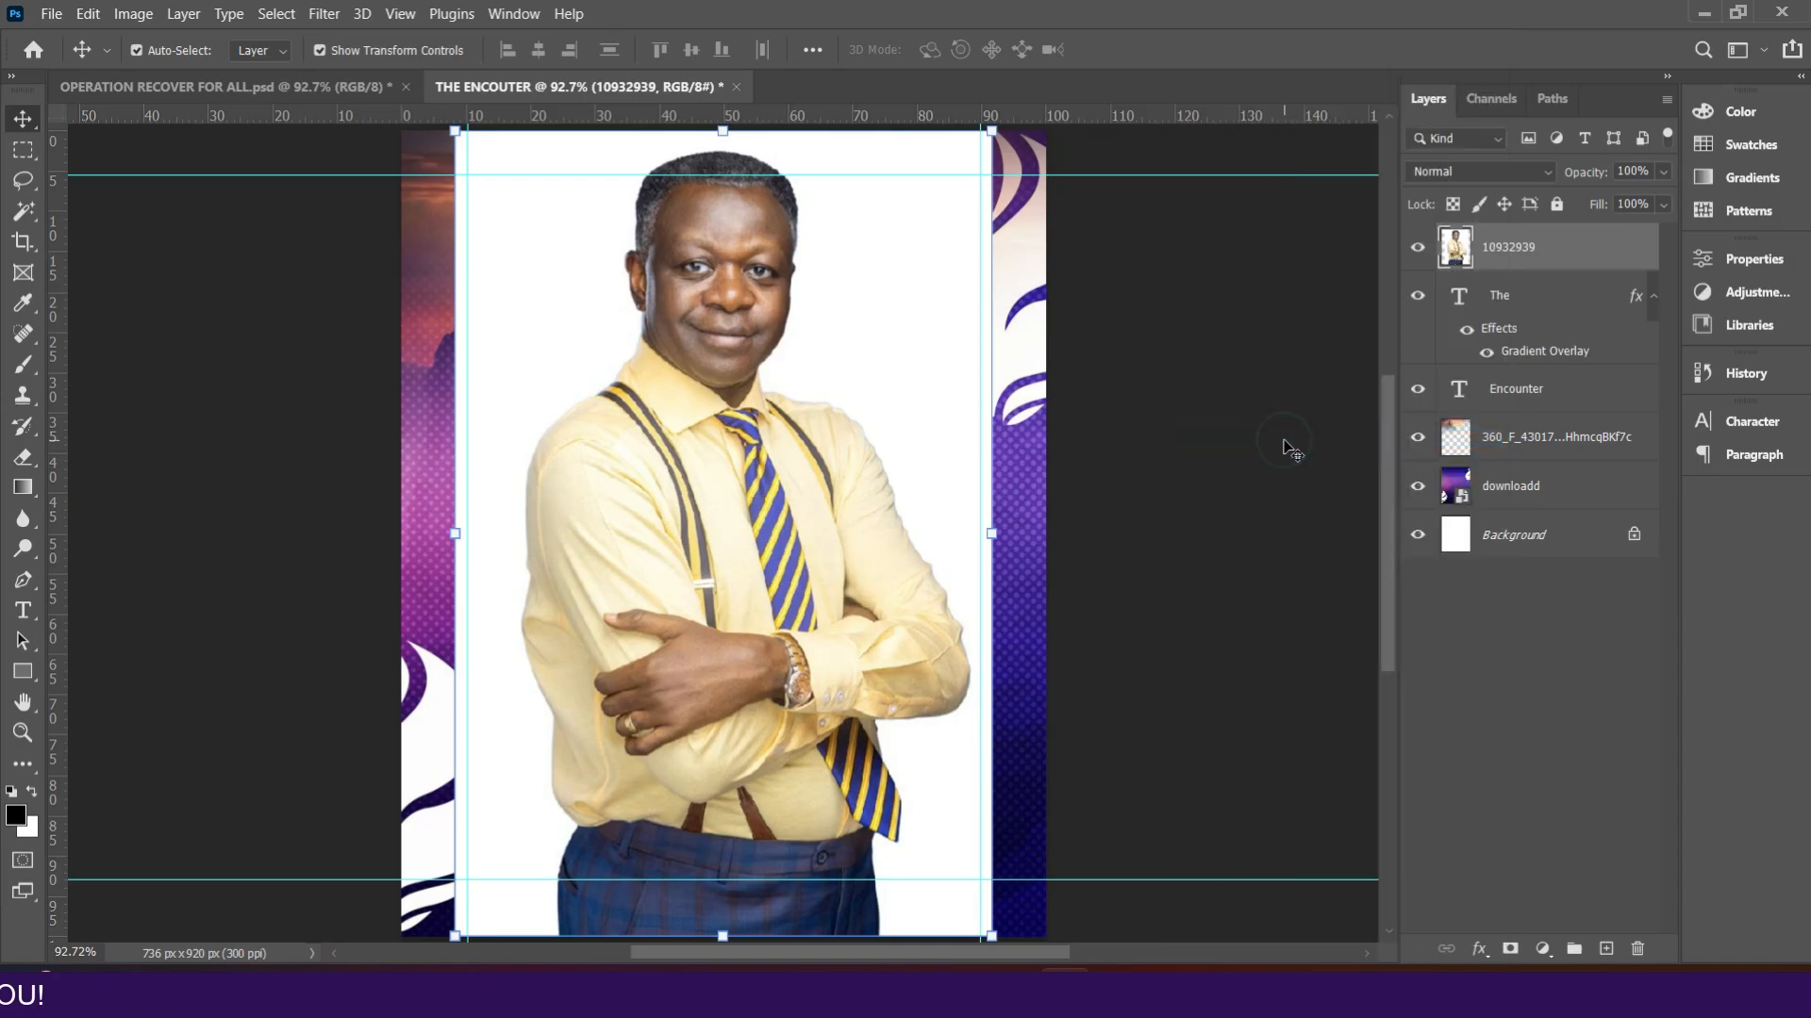
{"action": "left_click", "coordinate": [1760, 260]}
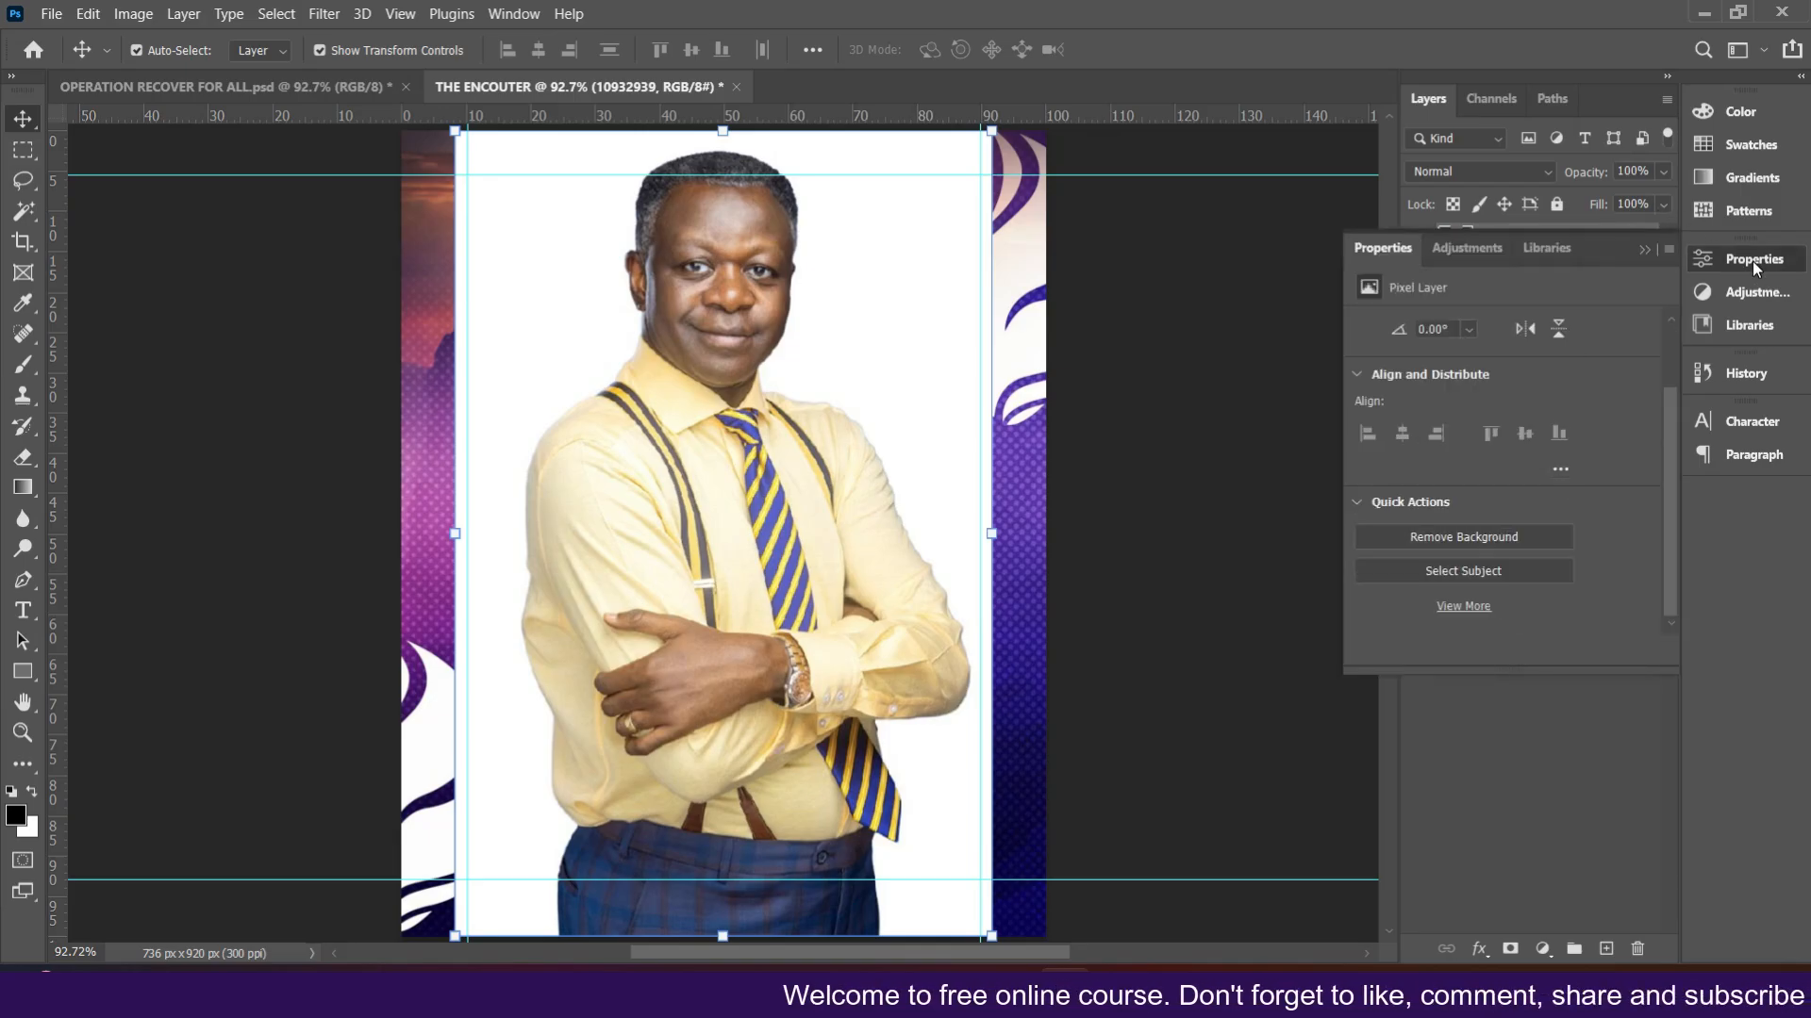
{"action": "left_click", "coordinate": [1491, 538]}
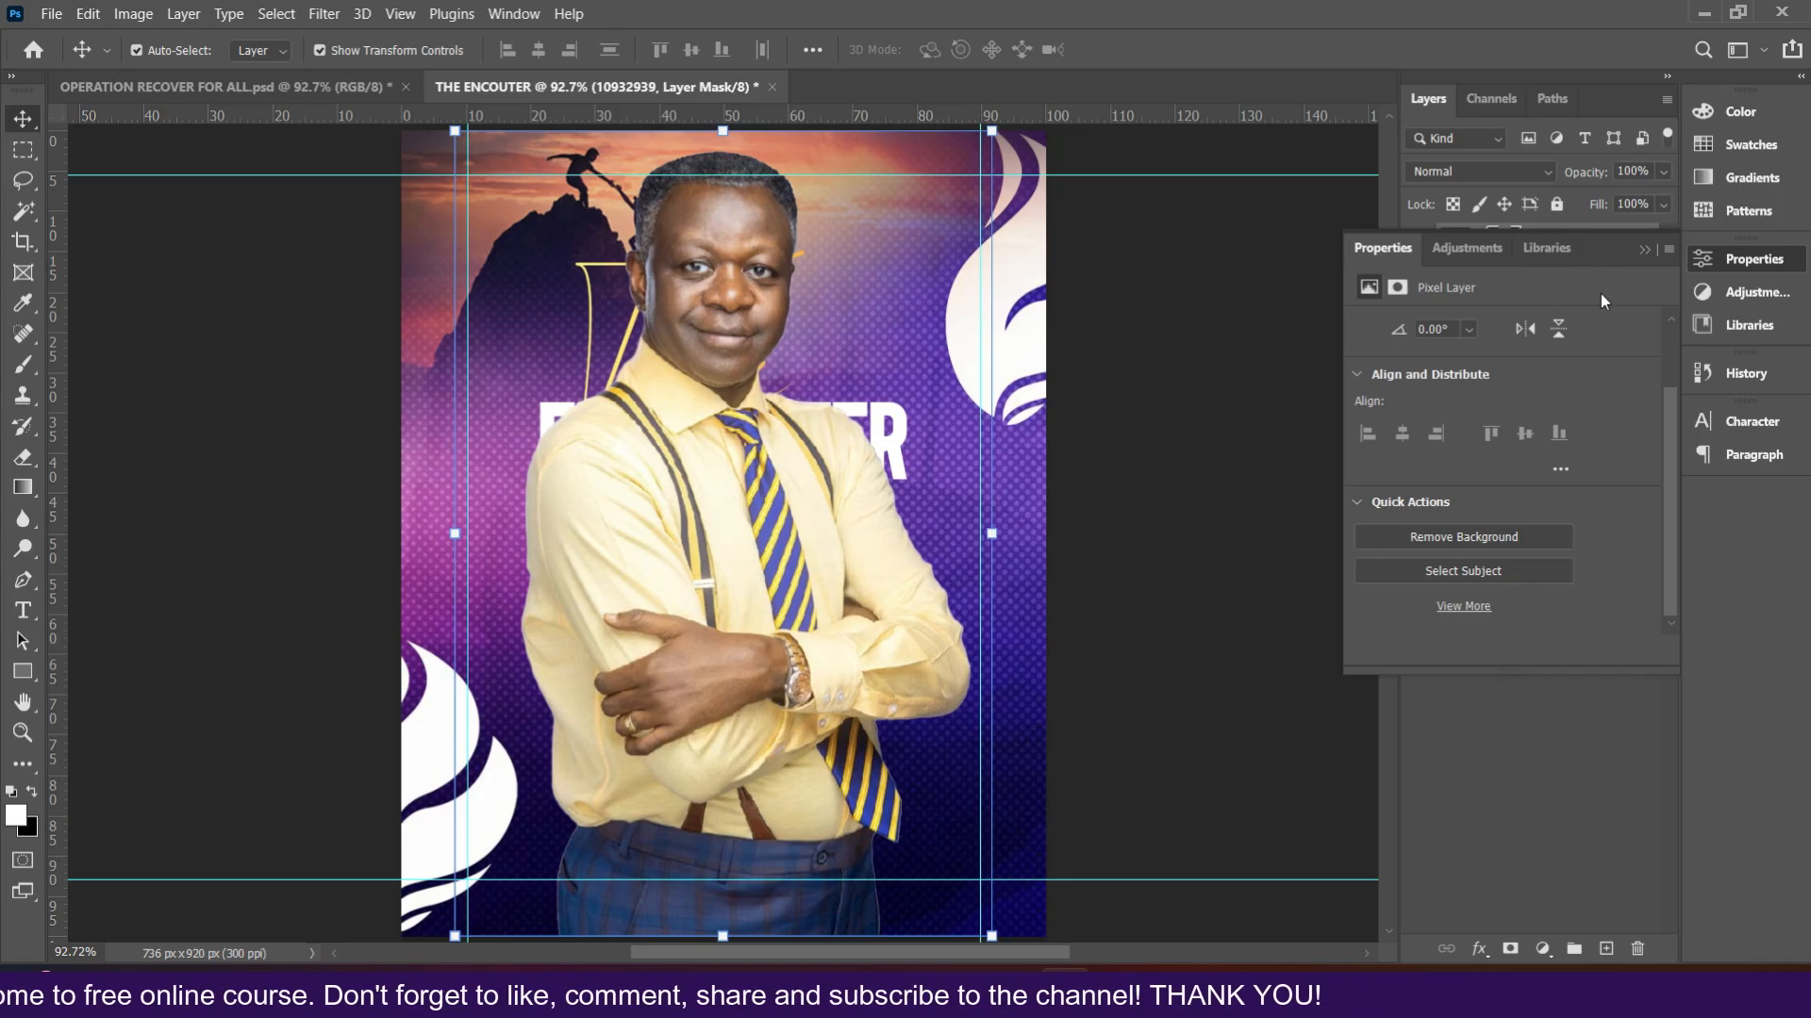
{"action": "left_click", "coordinate": [1644, 247]}
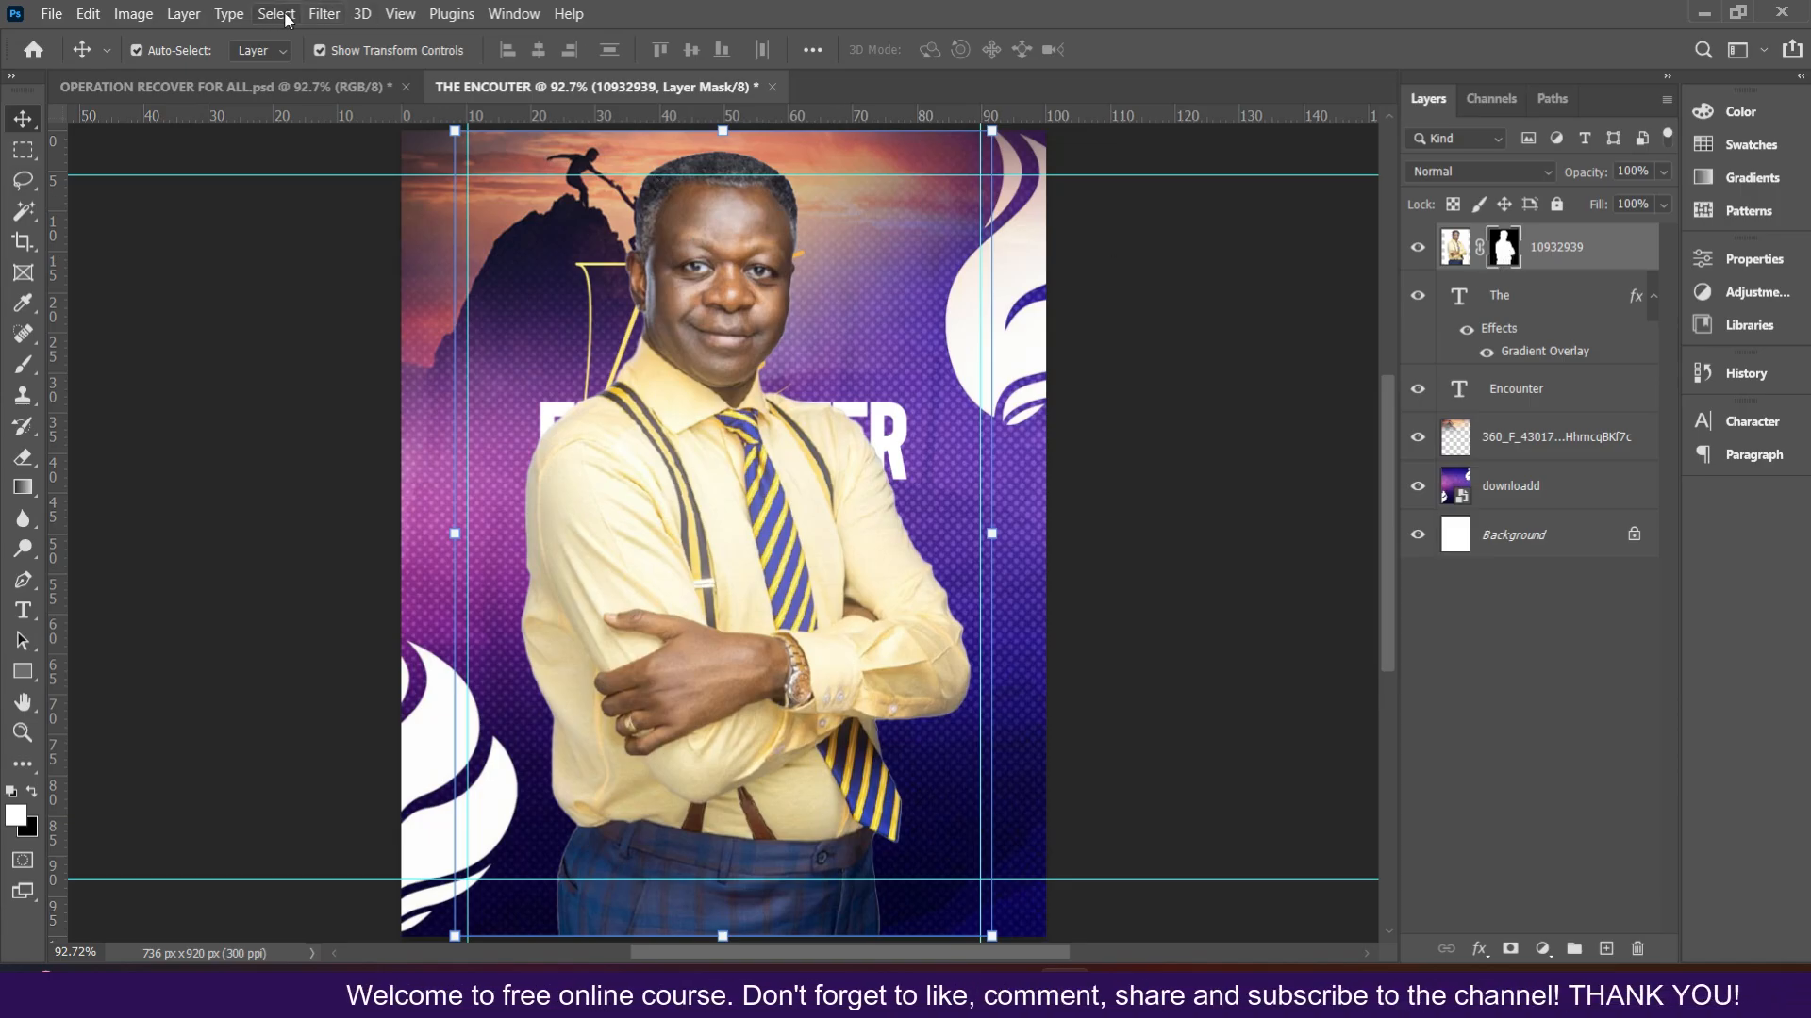
- Apply the Minimum filter to the 10932939 layer's mask with a radius of 1 pixel and Squareness preserved
{"action": "left_click", "coordinate": [315, 15]}
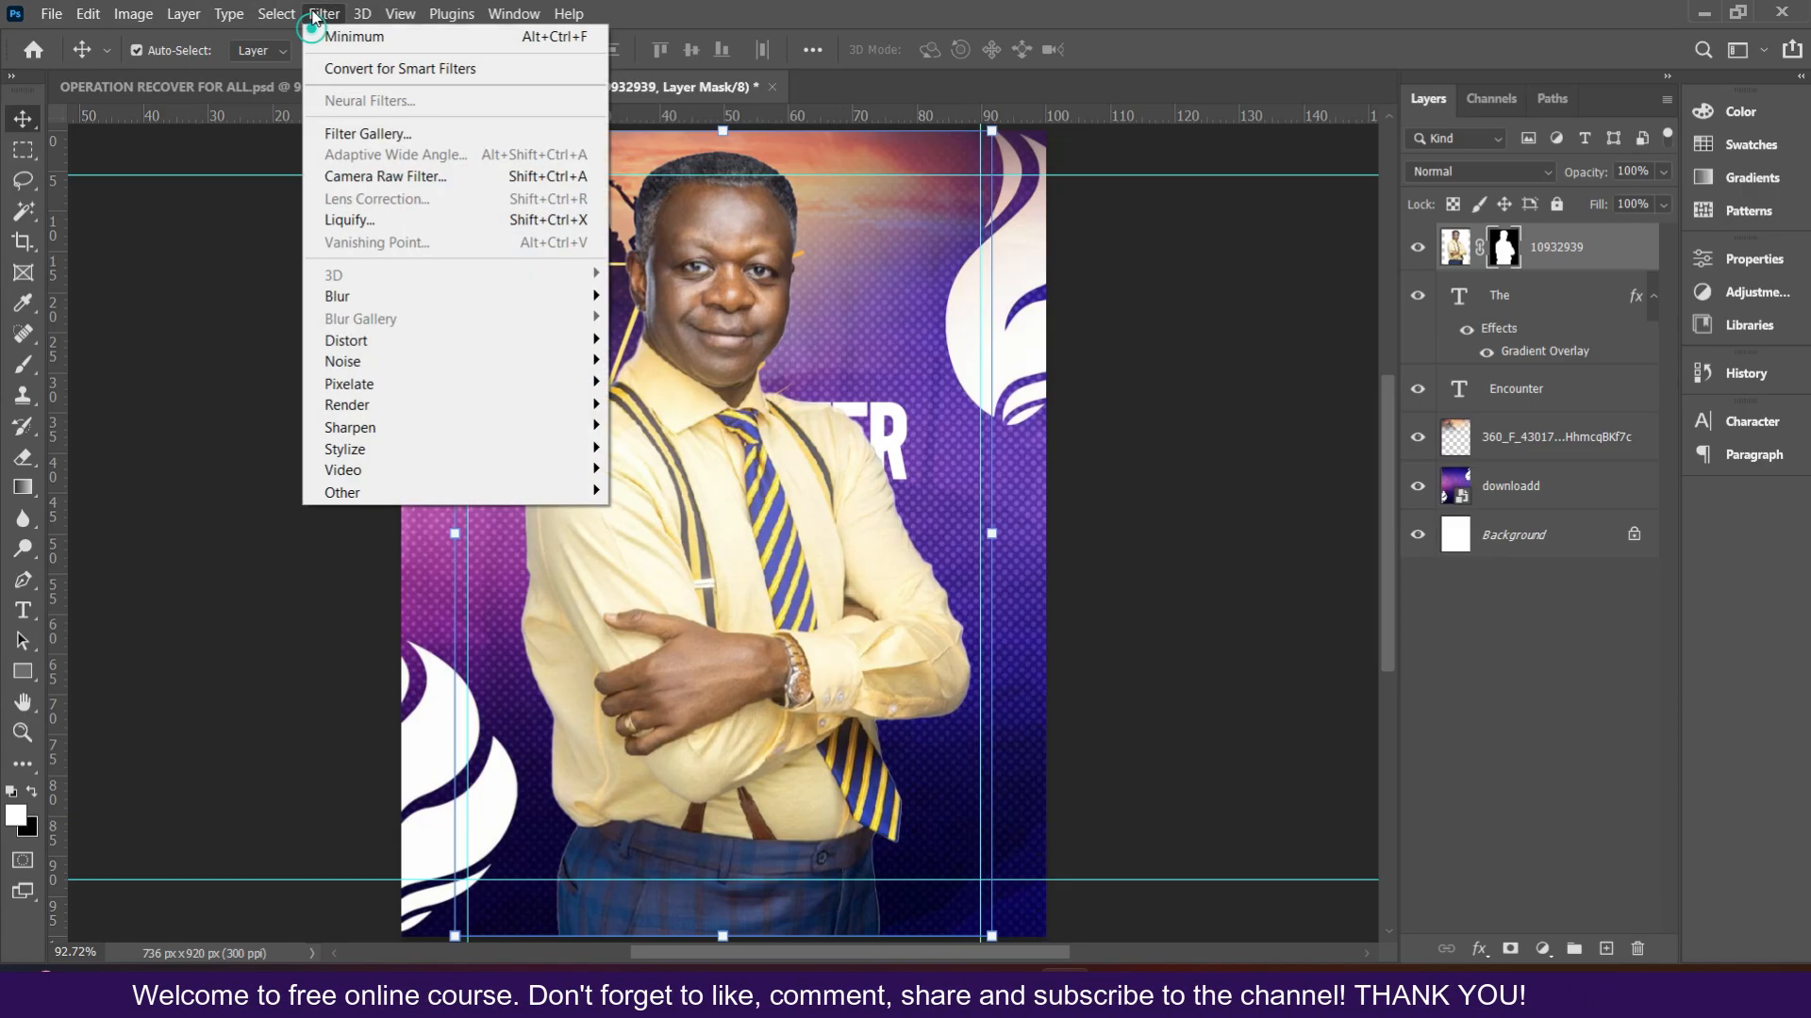
{"action": "mouse_move", "coordinate": [337, 490]}
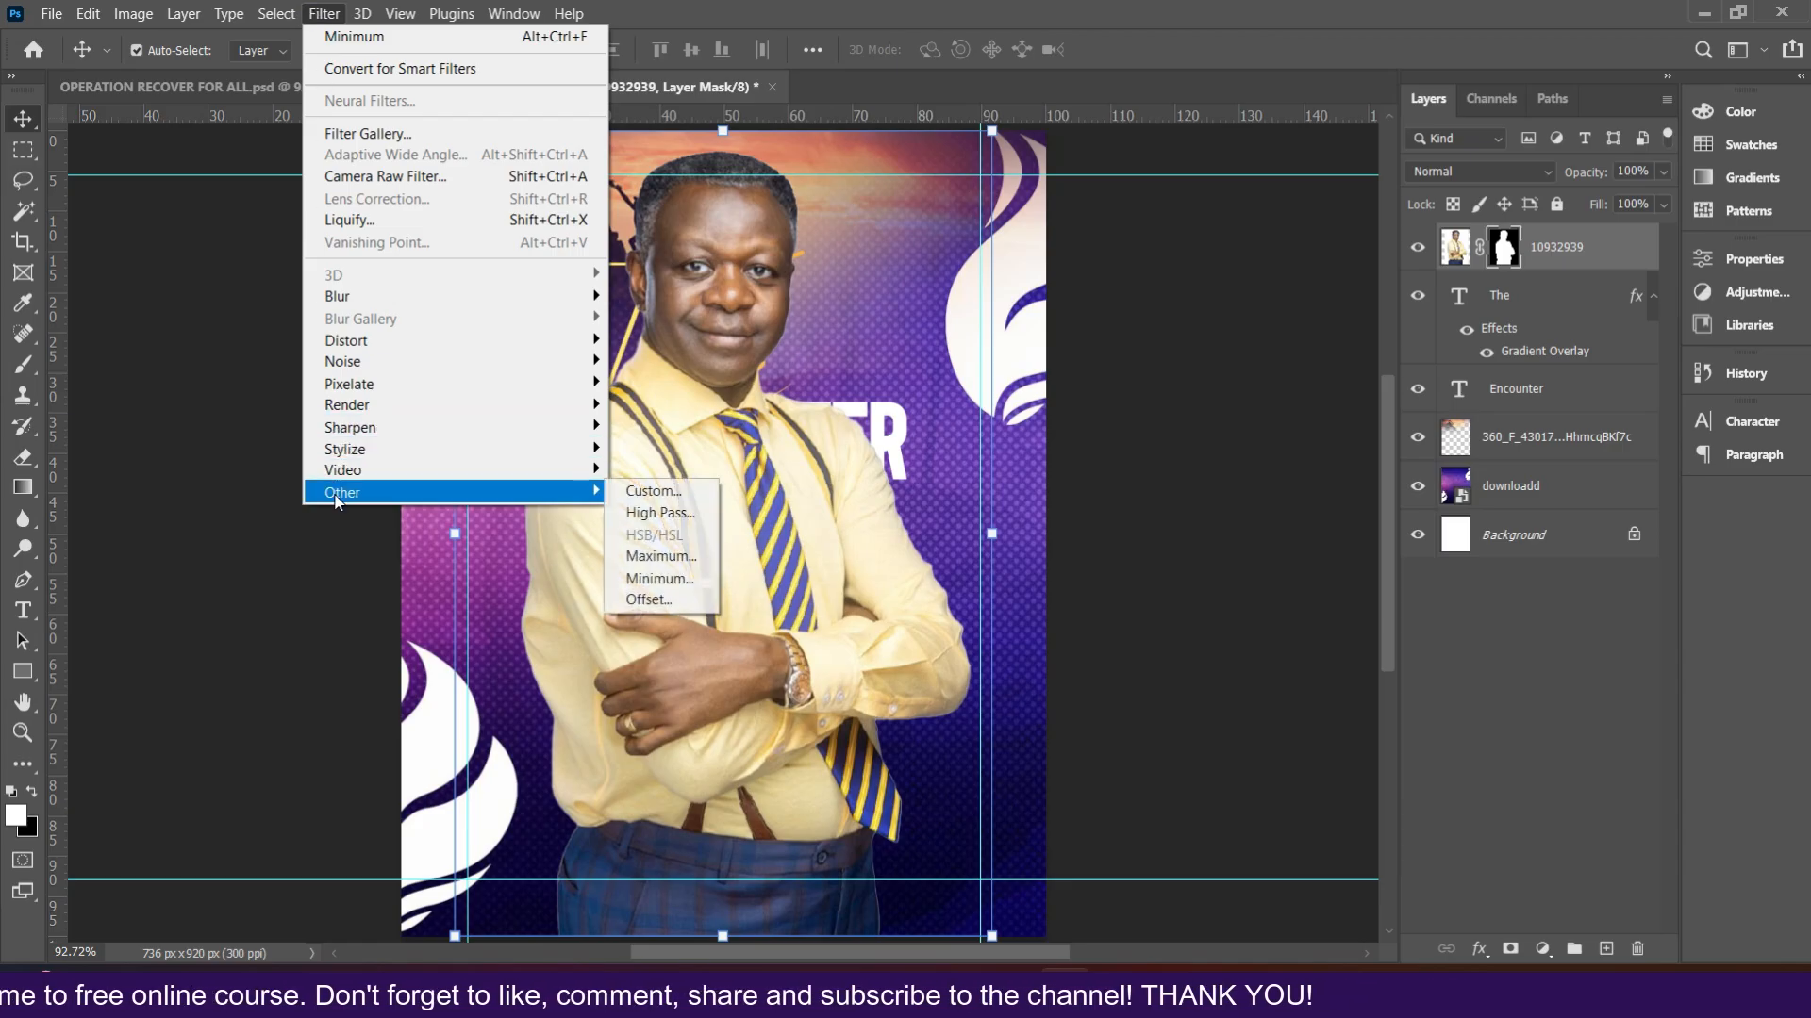
{"action": "left_click", "coordinate": [660, 585]}
{"action": "left_click_drag", "start_coordinate": [858, 150], "coordinate": [1234, 187]}
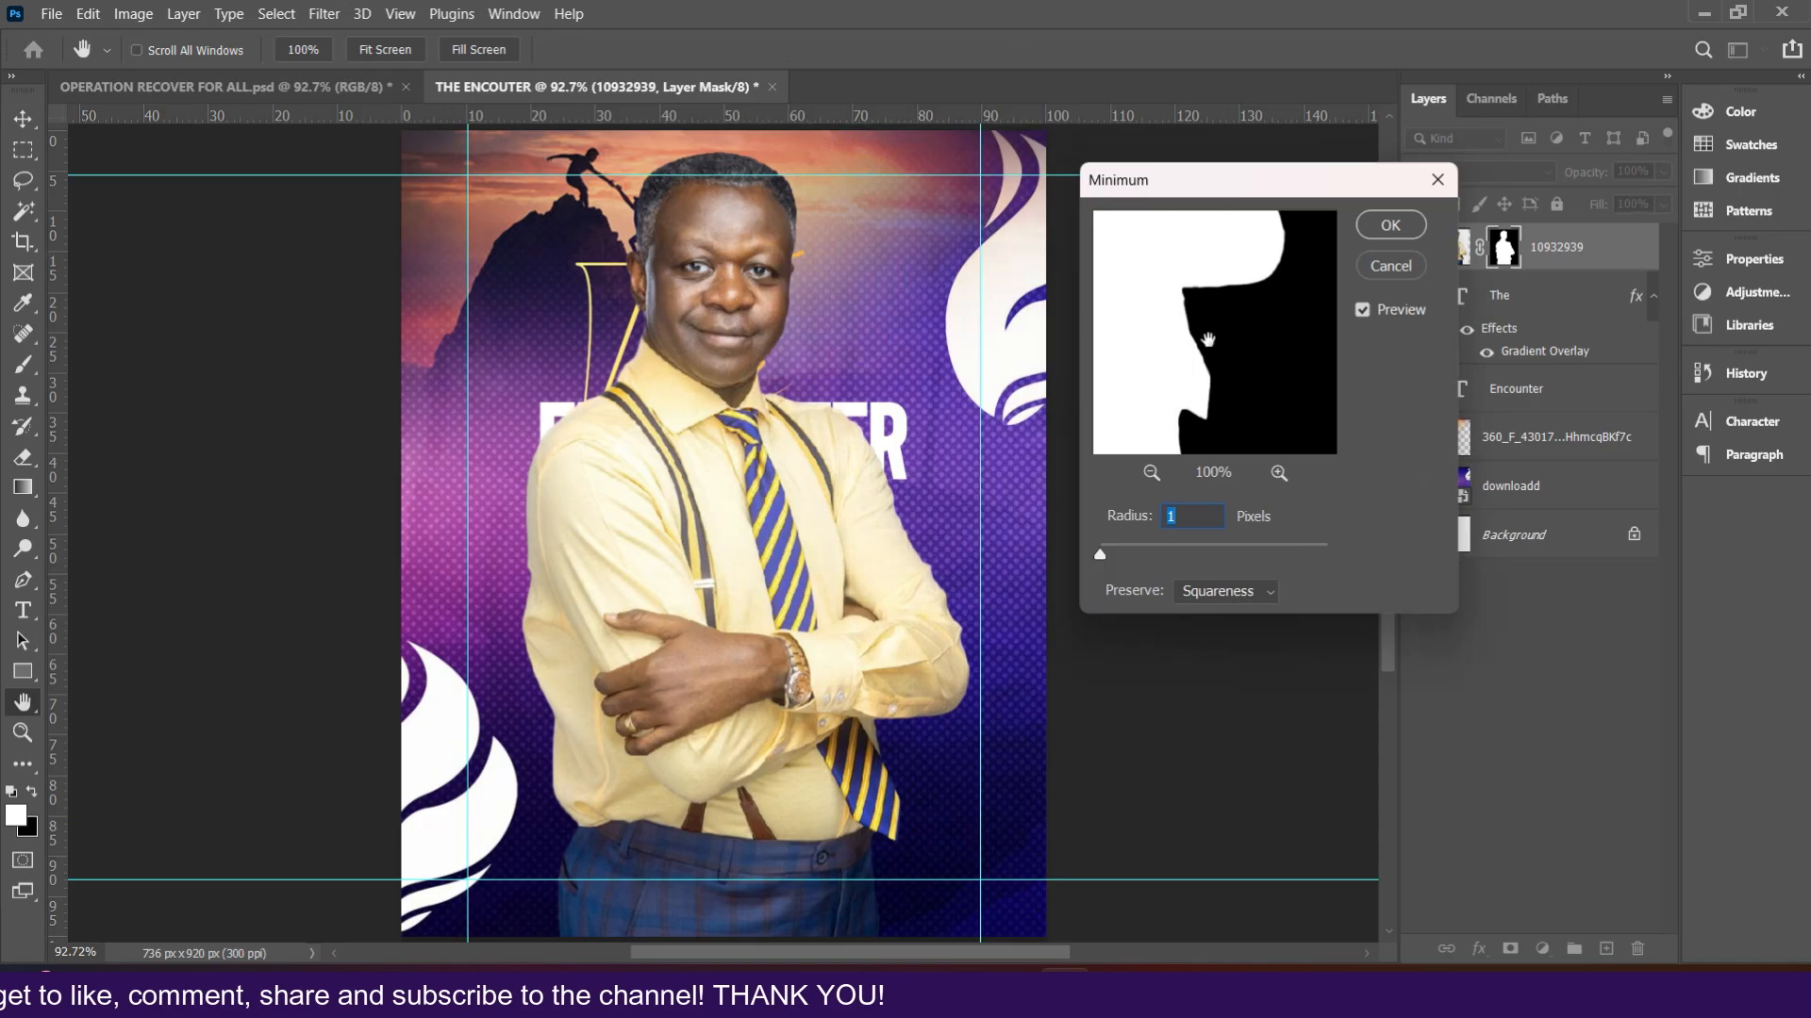
{"action": "left_click_drag", "start_coordinate": [1208, 340], "coordinate": [1298, 341]}
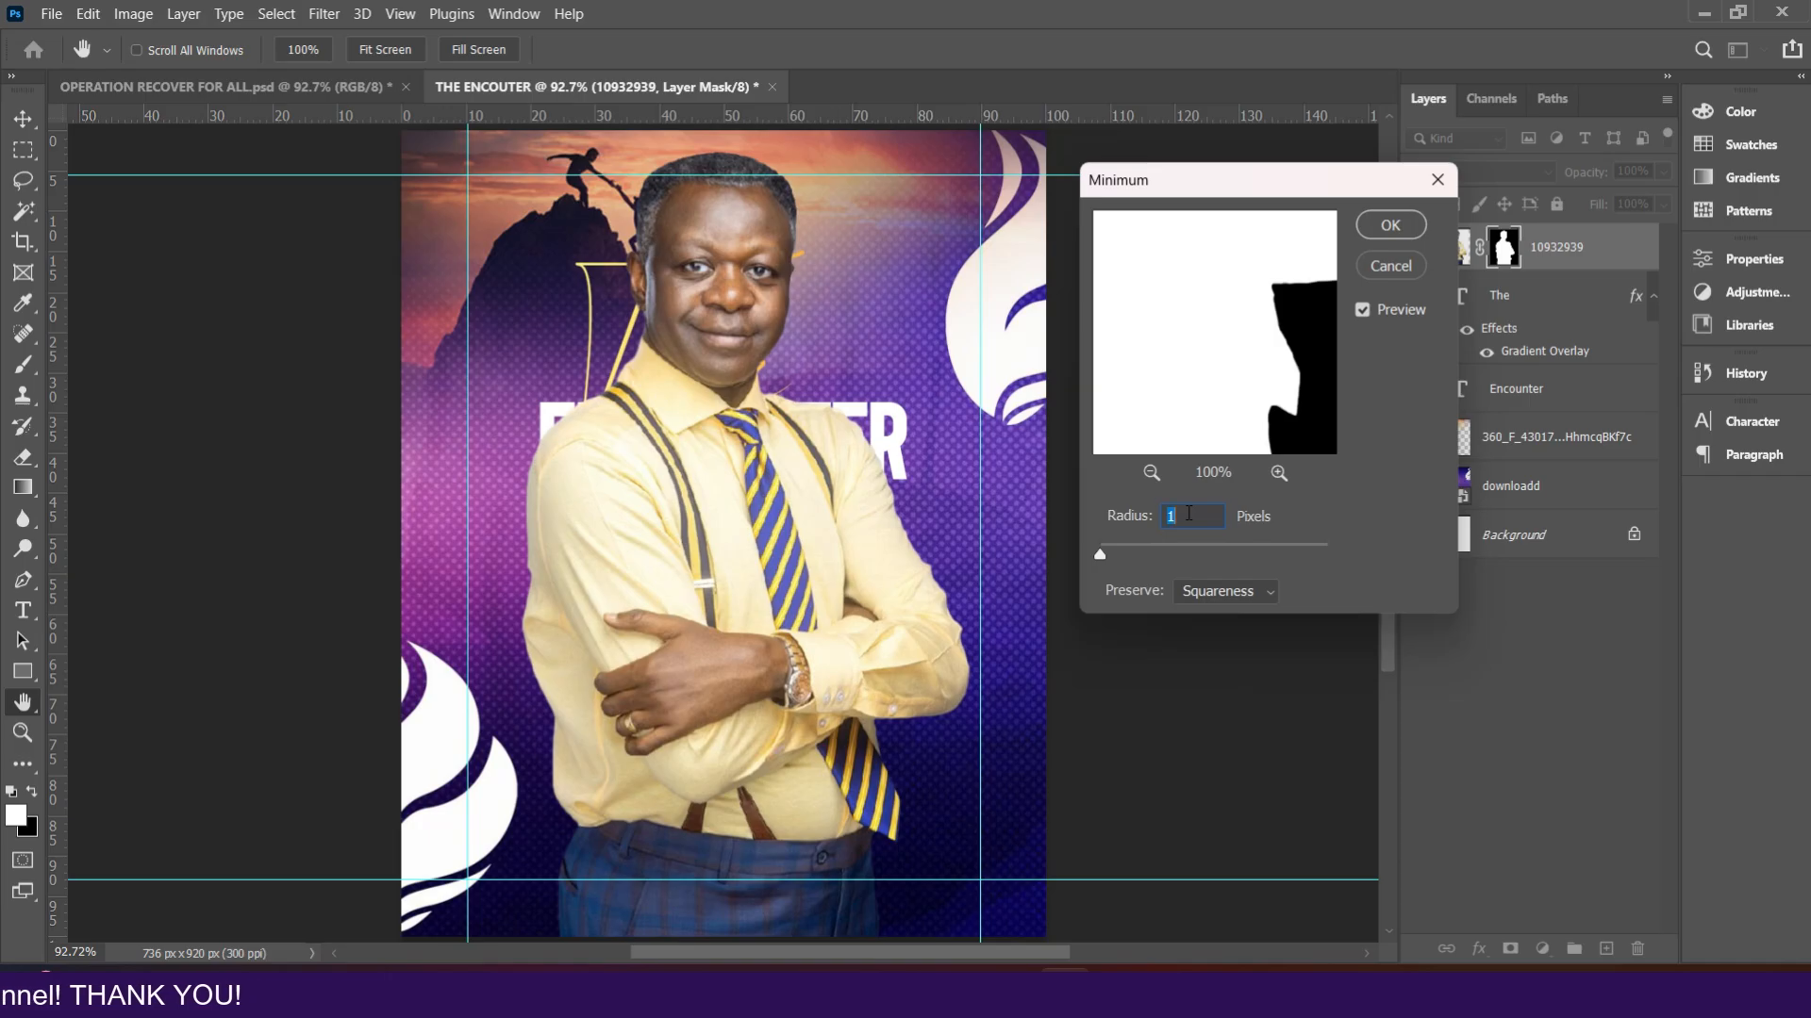
{"action": "left_click_drag", "start_coordinate": [1100, 554], "coordinate": [1133, 552]}
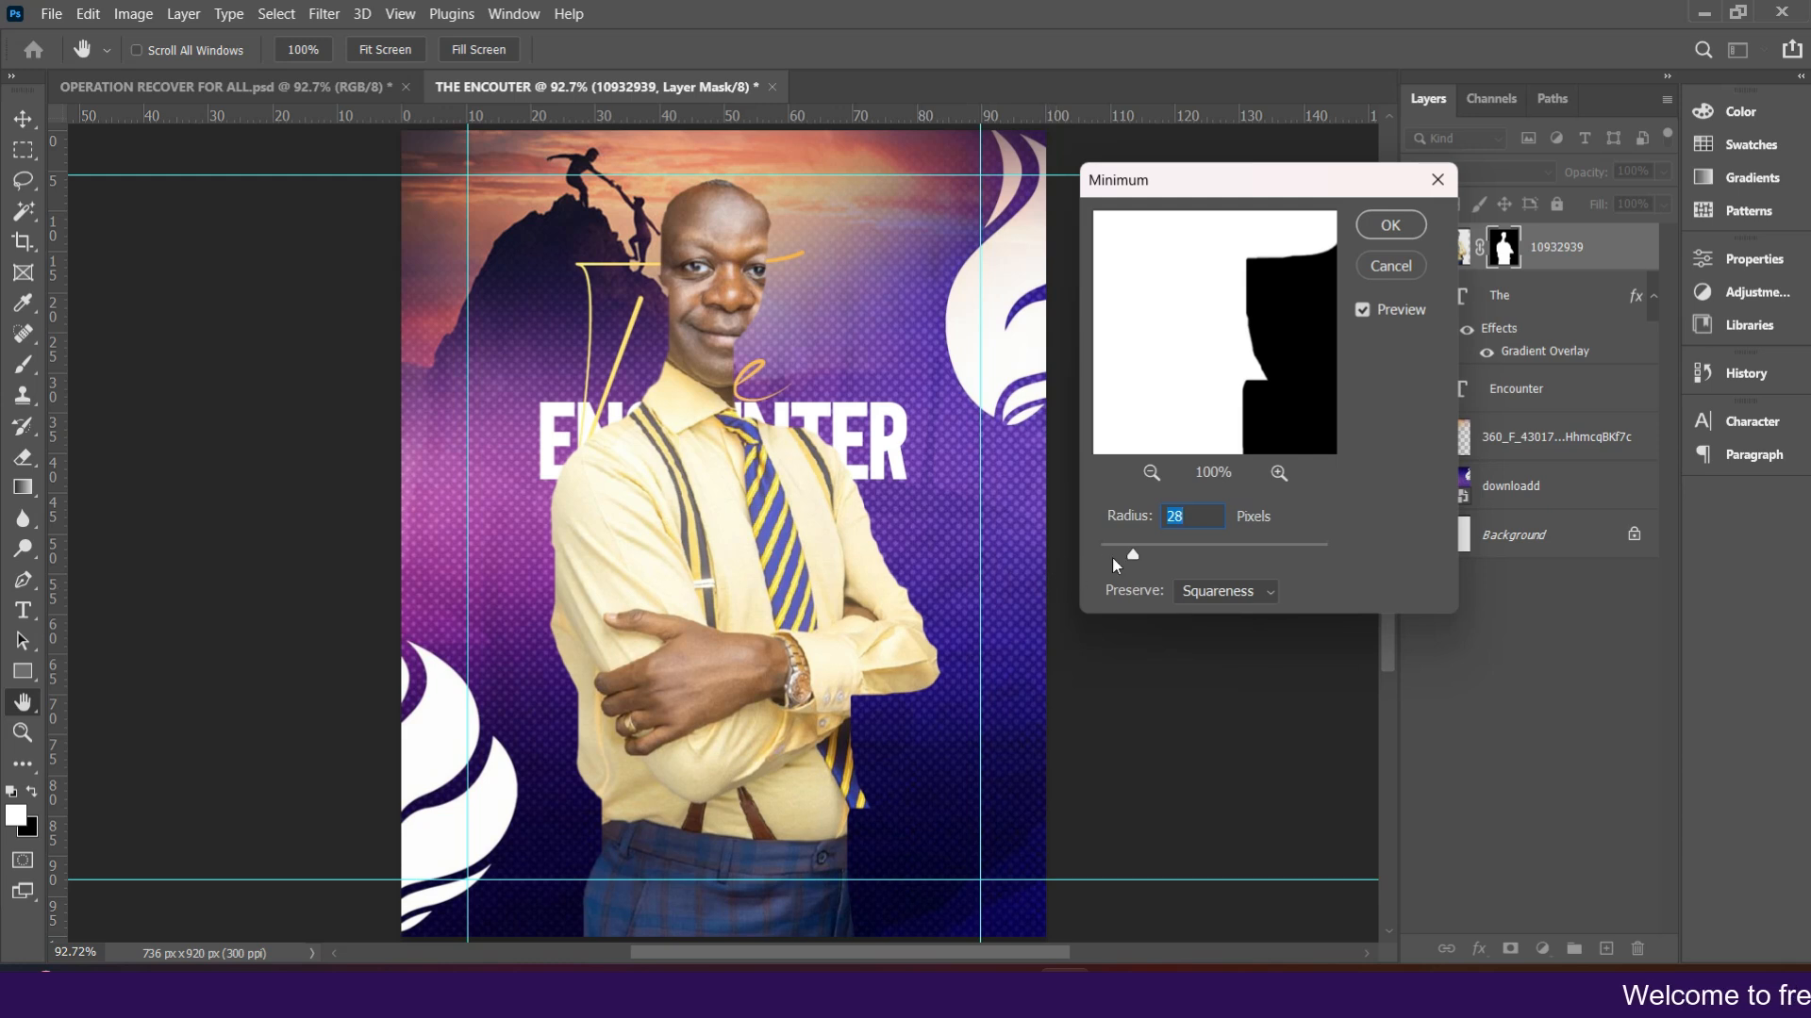
{"action": "type", "text": "1"}
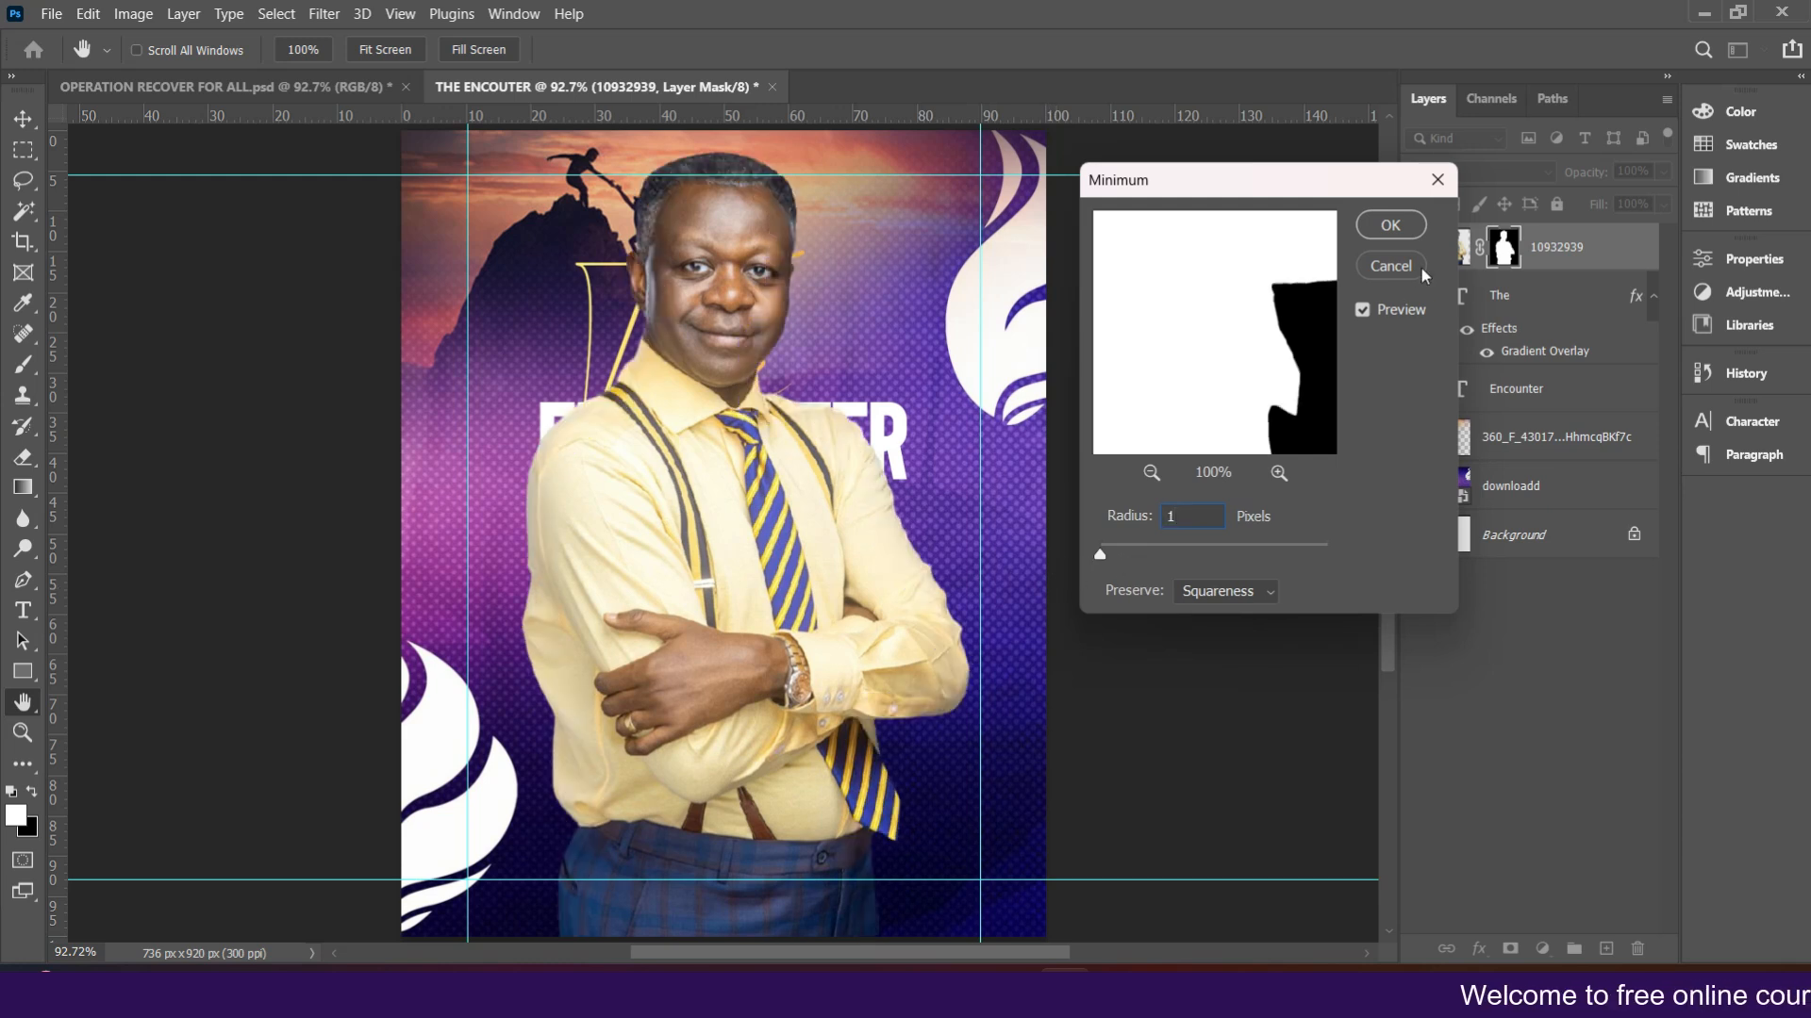
{"action": "left_click", "coordinate": [1384, 227]}
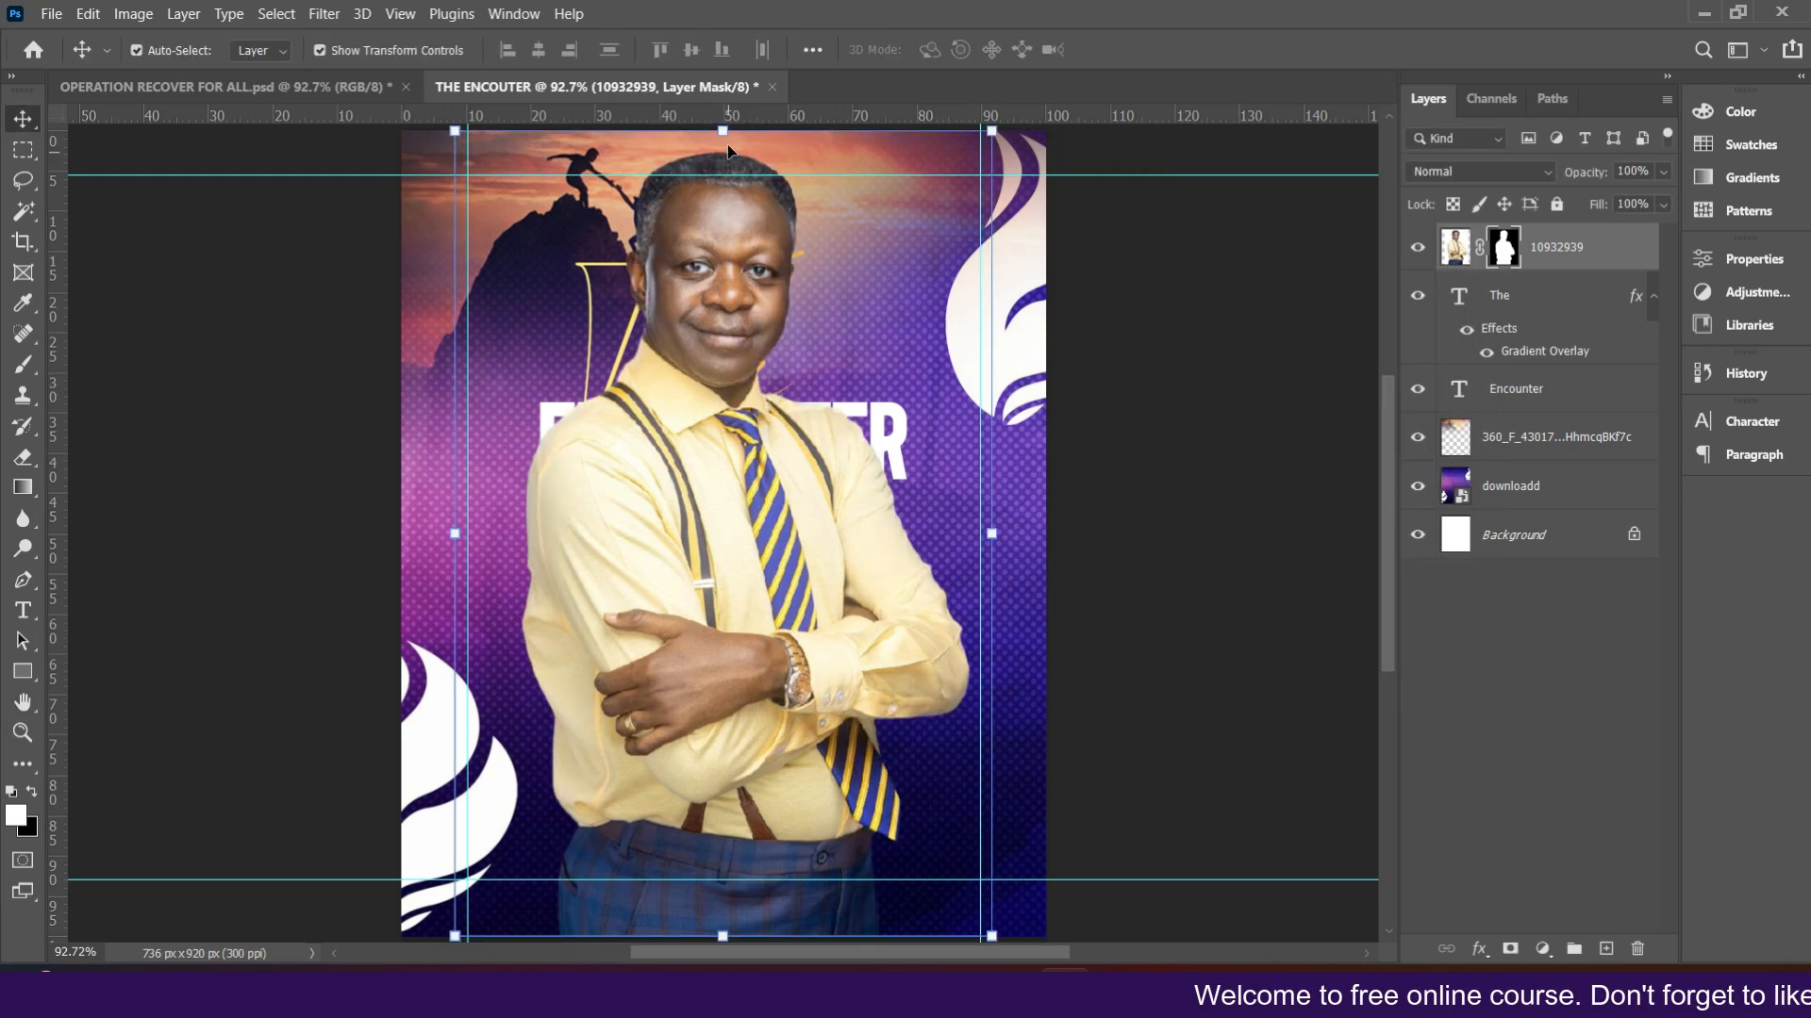
- Scale the man's photo down toward the flyer's bottom edge and fade out his lower body on the mask with a soft 700 px eraser
{"action": "left_click_drag", "start_coordinate": [726, 132], "coordinate": [751, 337]}
{"action": "key", "text": "Return"}
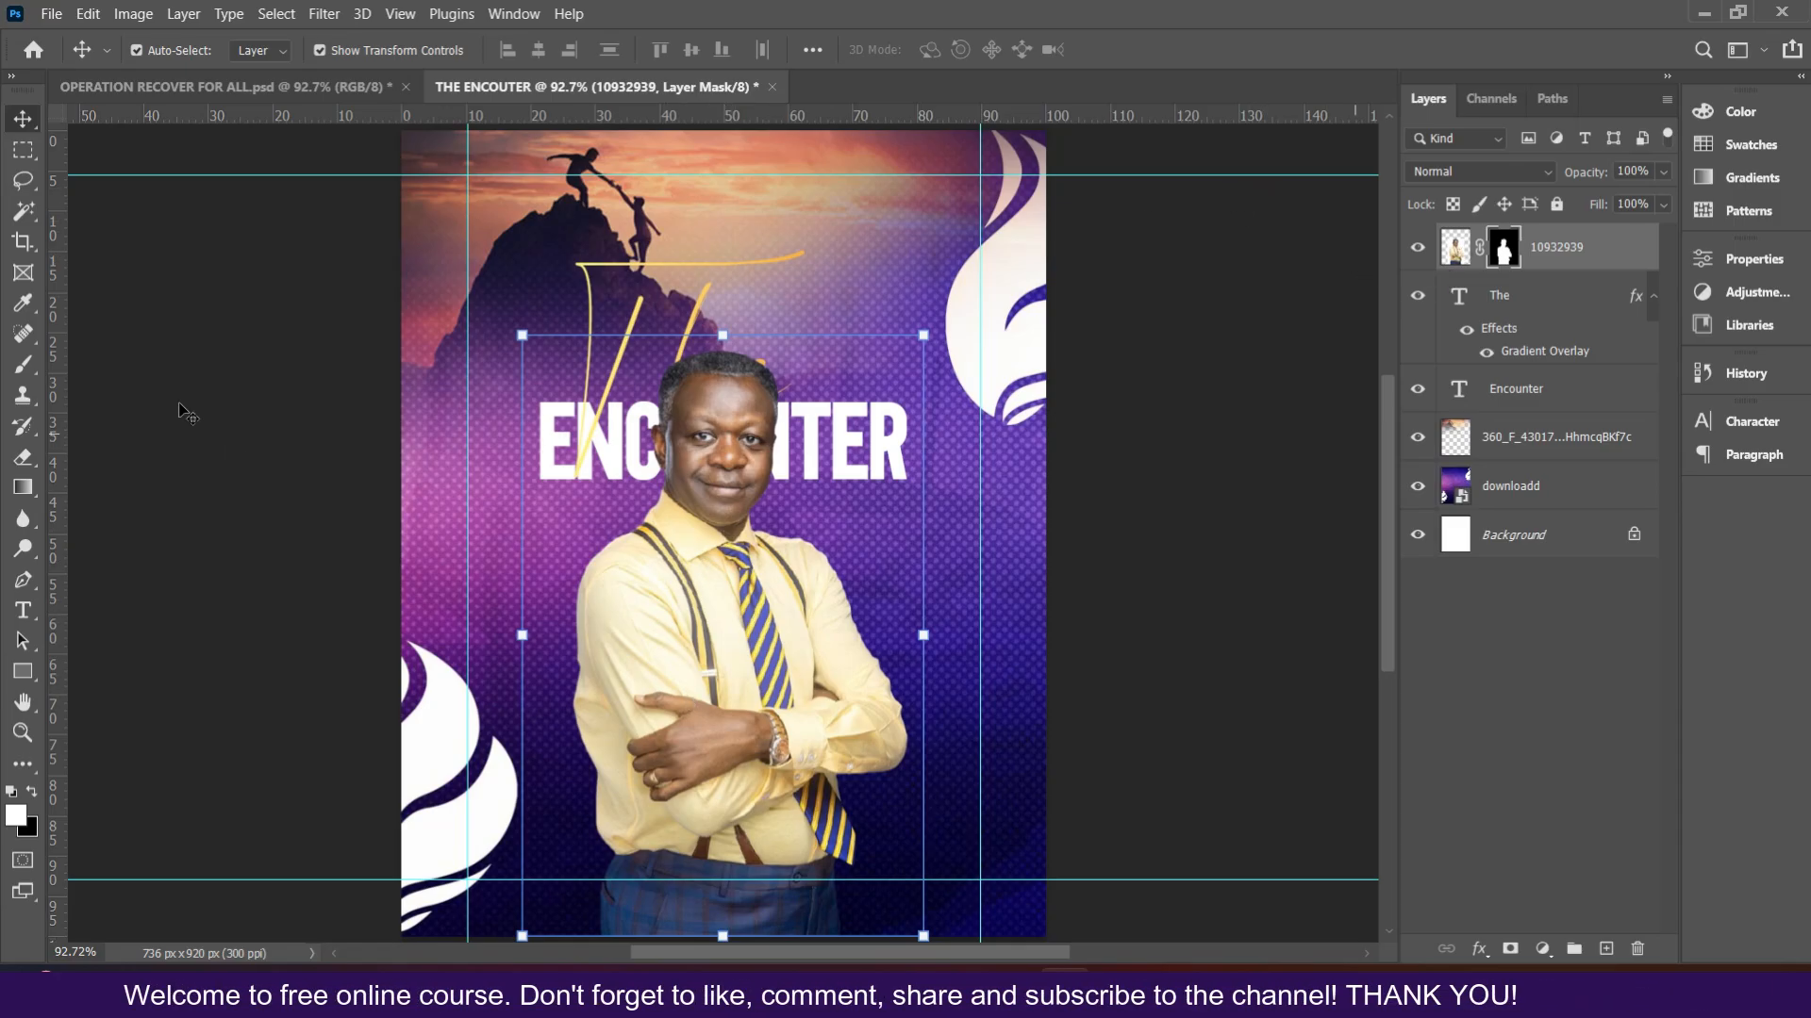
{"action": "left_click", "coordinate": [25, 460]}
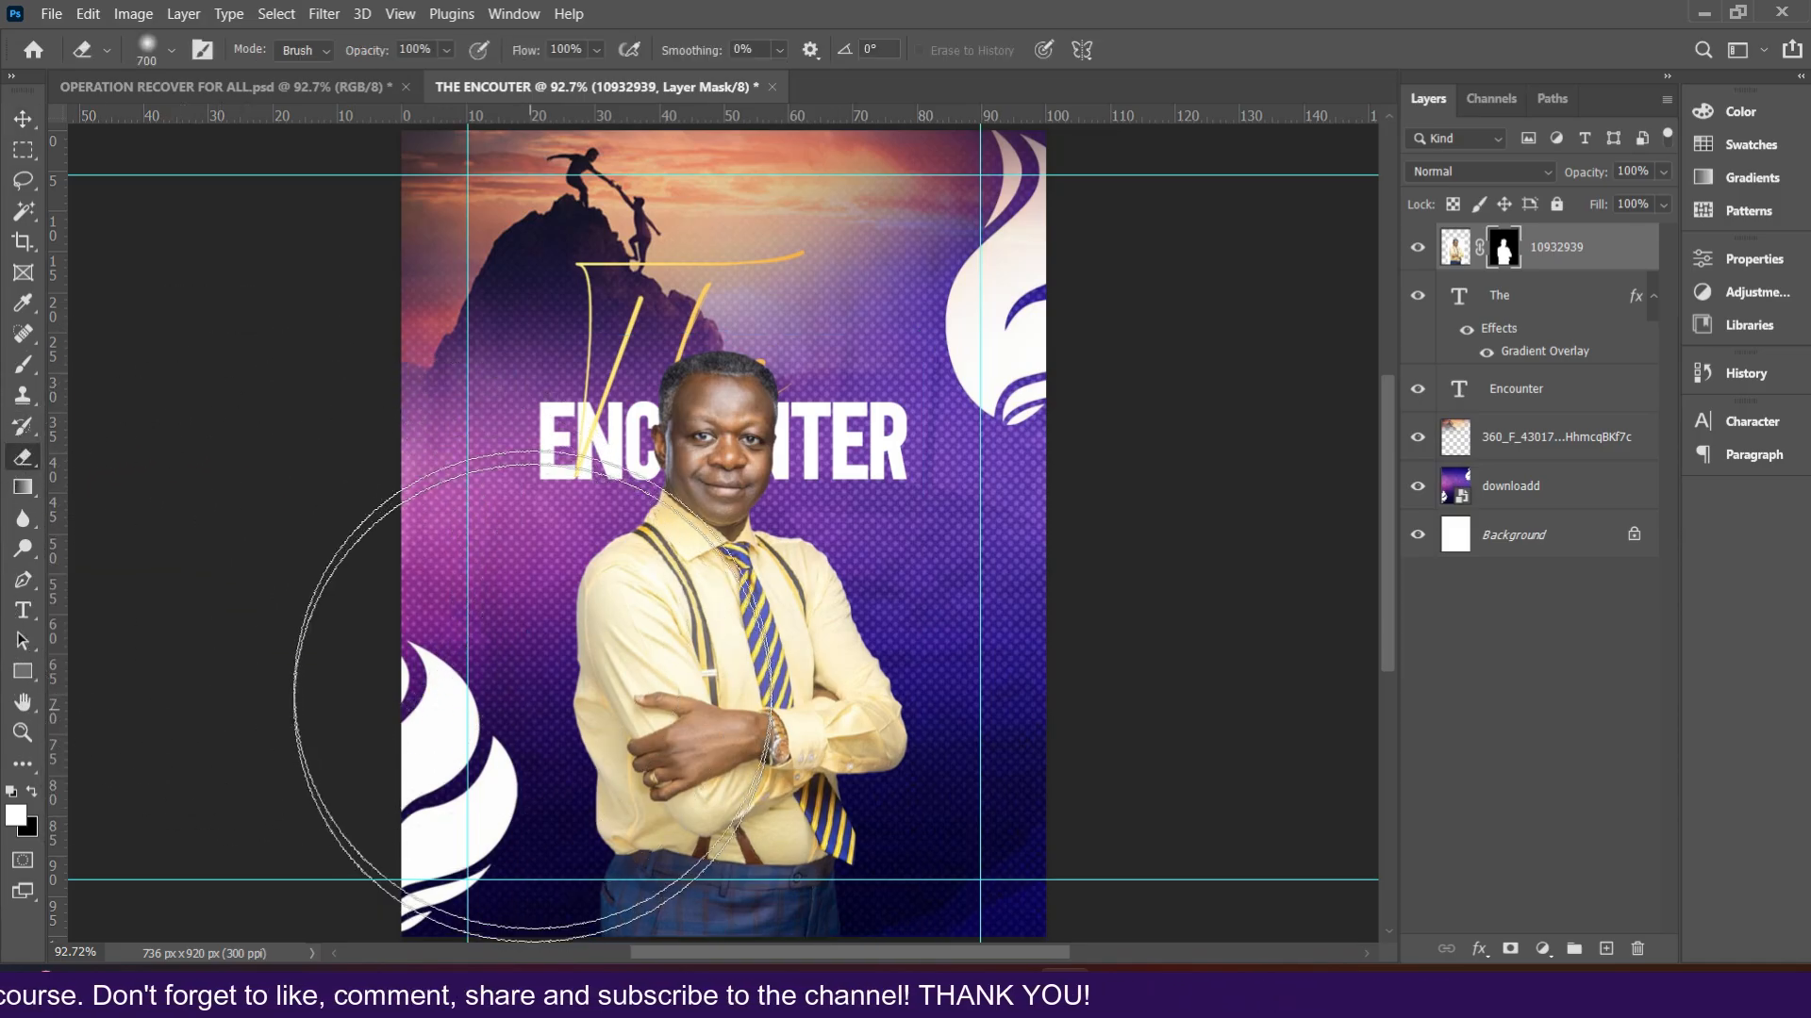
{"action": "scroll", "coordinate": [528, 623], "scroll_direction": "down", "scroll_amount": 3}
{"action": "scroll", "coordinate": [541, 611], "scroll_direction": "up", "scroll_amount": 2}
{"action": "scroll", "coordinate": [540, 611], "scroll_direction": "down", "scroll_amount": 6}
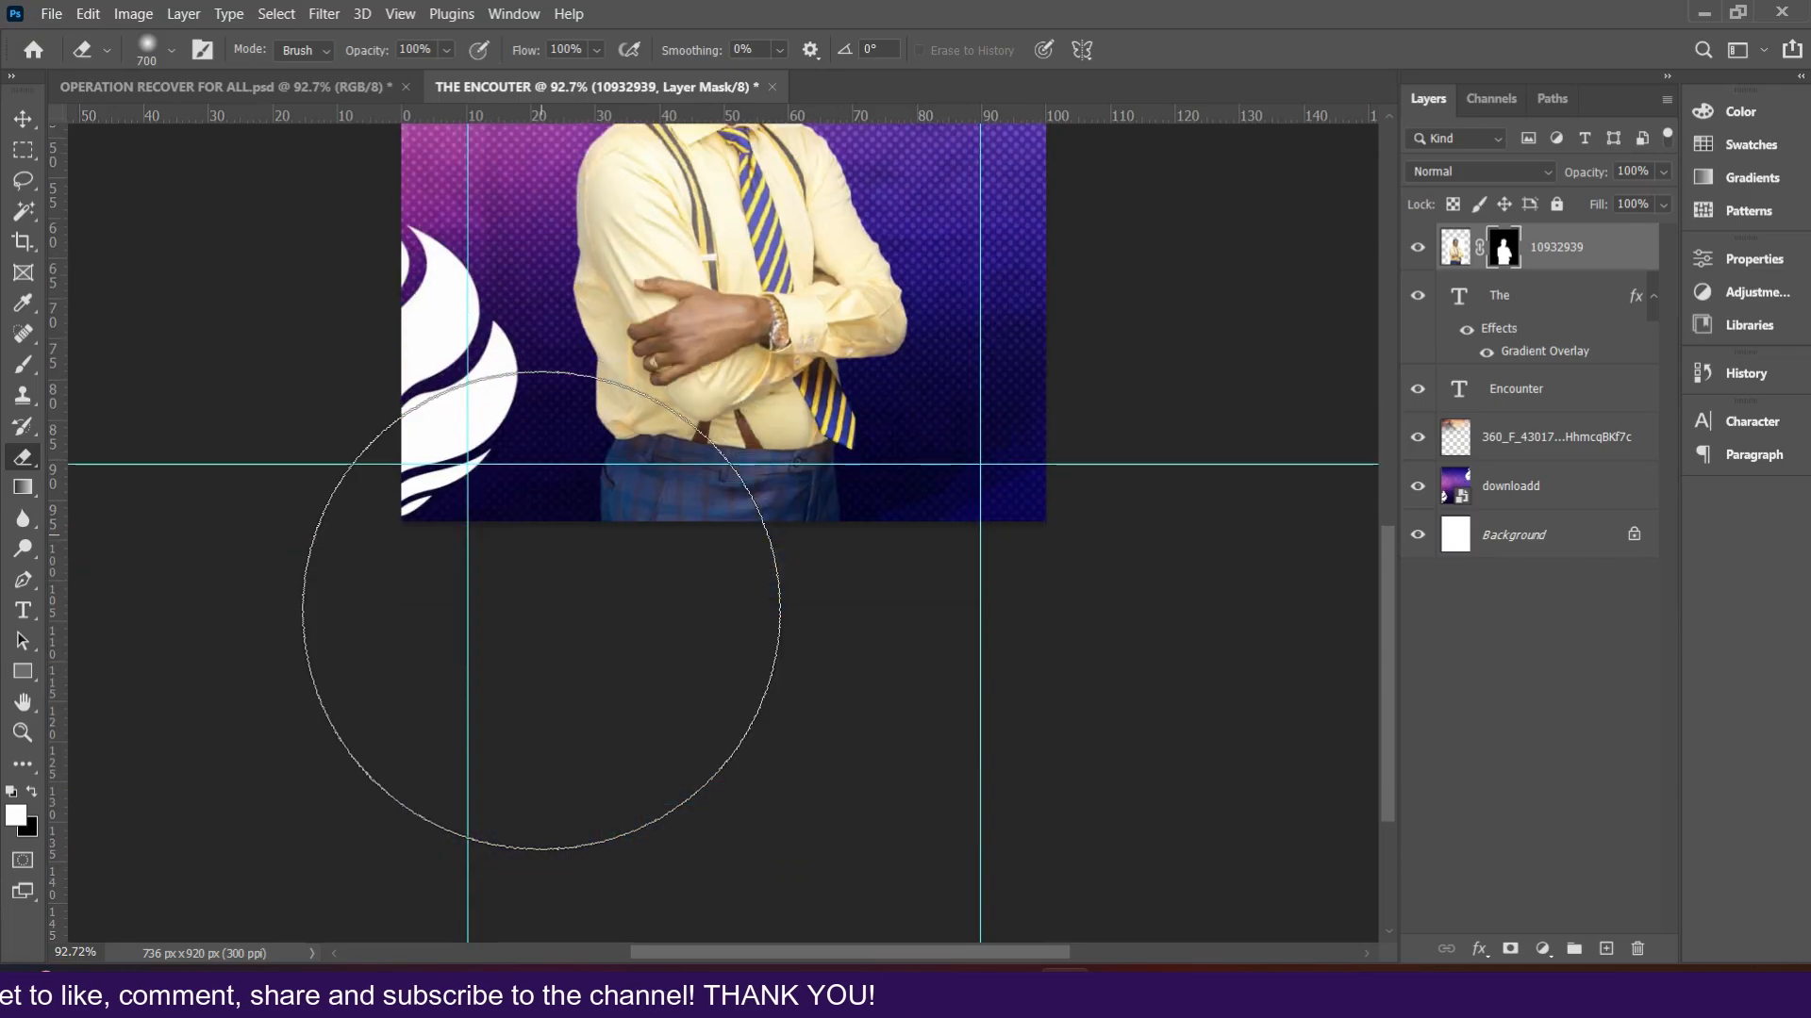
{"action": "scroll", "coordinate": [691, 609], "scroll_direction": "up", "scroll_amount": 2}
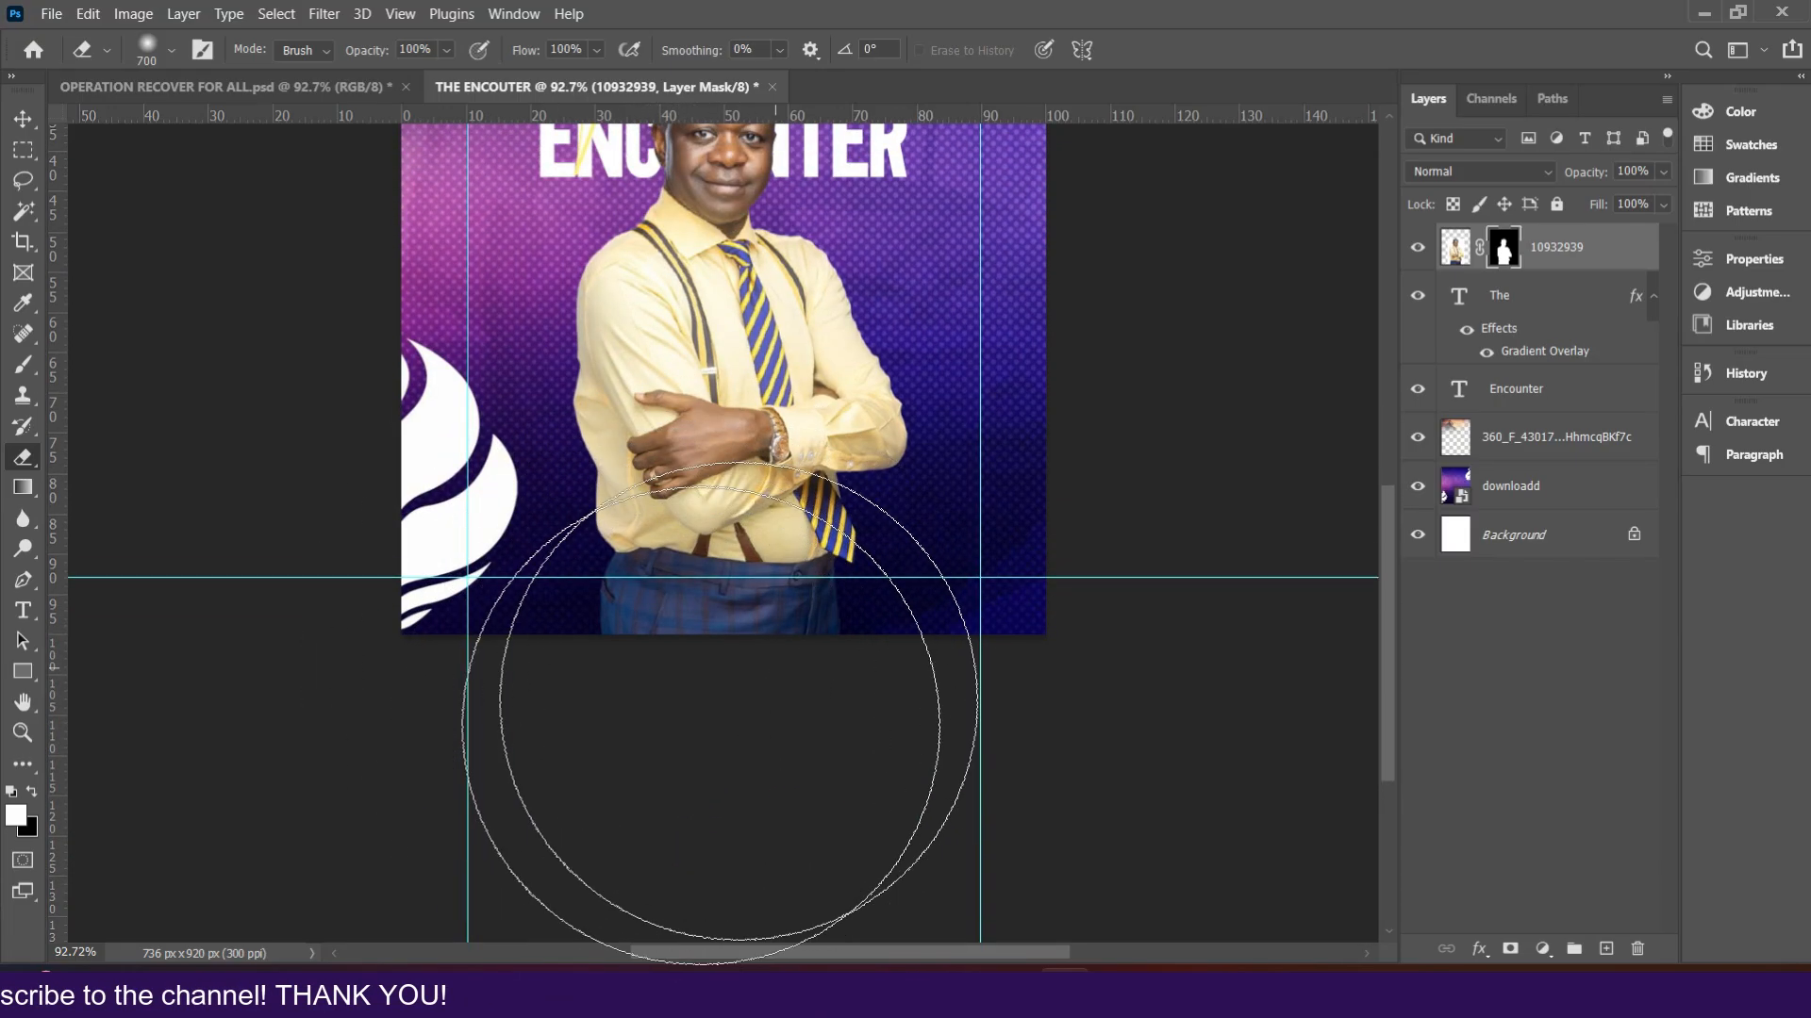
{"action": "mouse_move", "coordinate": [720, 685]}
{"action": "left_mouse_down"}
{"action": "mouse_move", "coordinate": [695, 729]}
{"action": "mouse_move", "coordinate": [628, 748]}
{"action": "mouse_move", "coordinate": [871, 739]}
{"action": "mouse_move", "coordinate": [565, 705]}
{"action": "mouse_move", "coordinate": [707, 721]}
{"action": "mouse_move", "coordinate": [650, 687]}
{"action": "mouse_move", "coordinate": [896, 719]}
{"action": "mouse_move", "coordinate": [966, 683]}
{"action": "mouse_move", "coordinate": [478, 730]}
{"action": "left_mouse_up"}
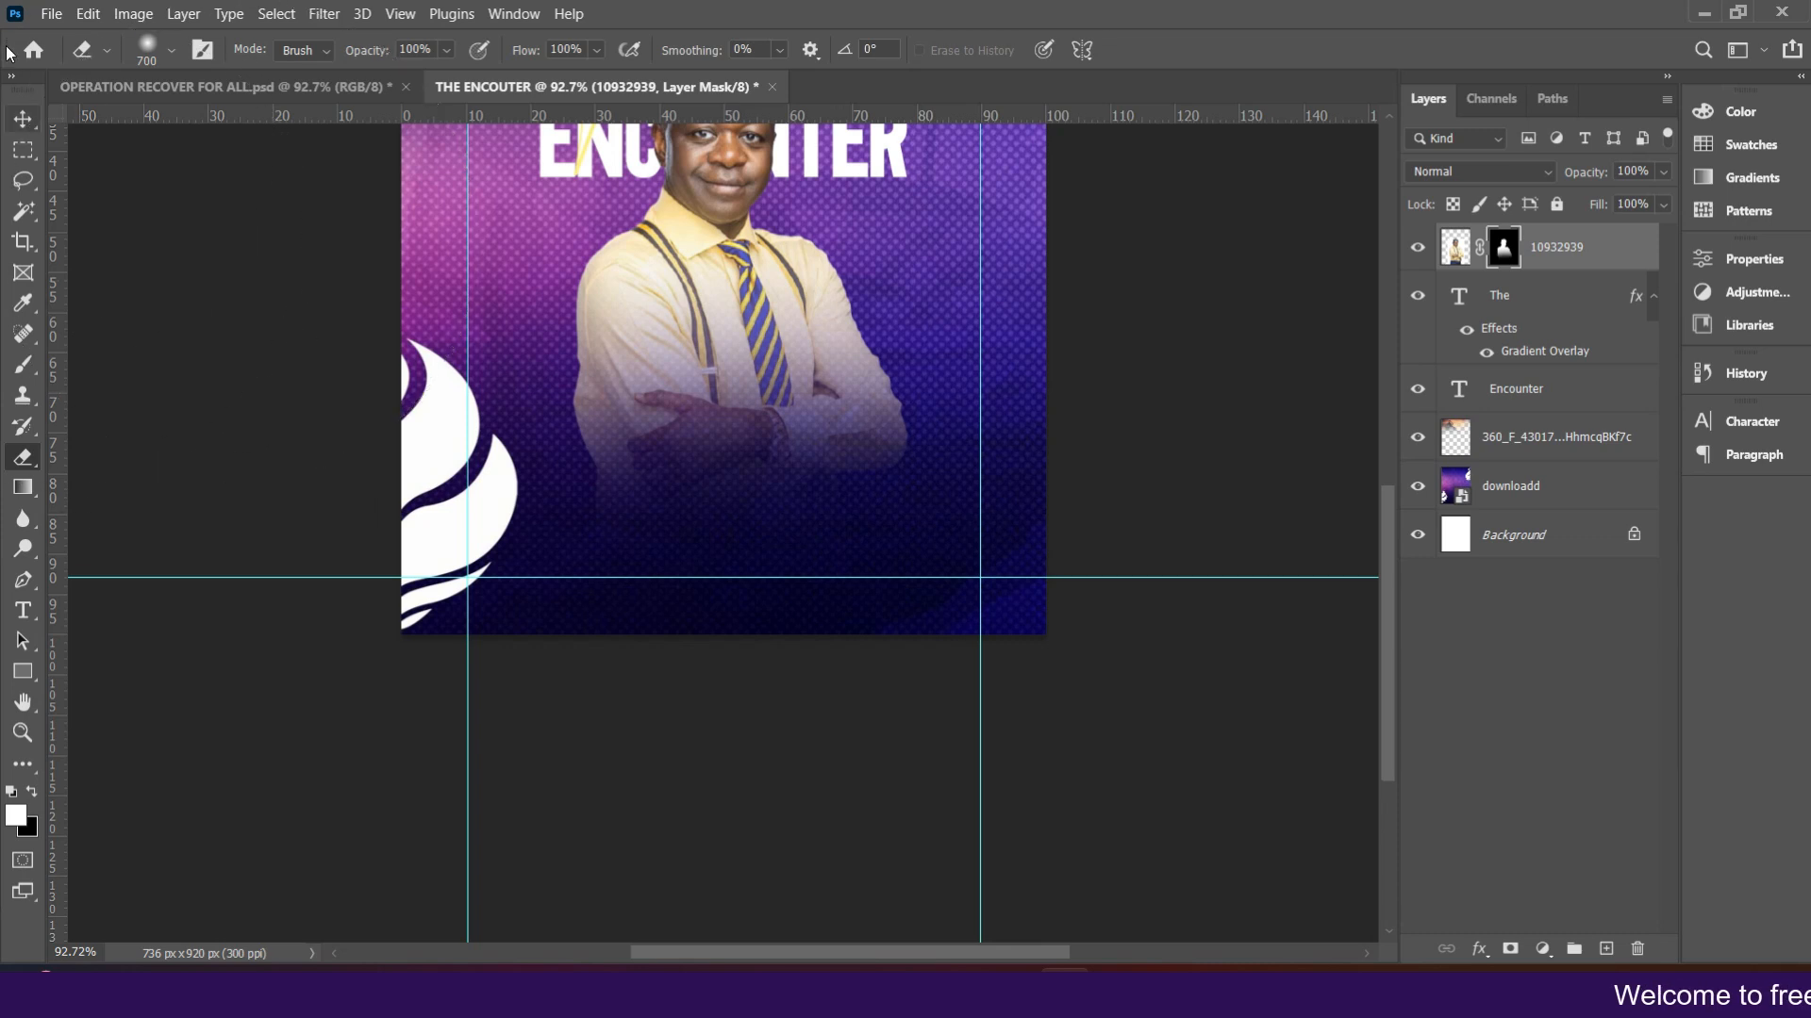
- Move the man's photo down below the ENCOUNTER title and scale it to 92%
{"action": "left_click", "coordinate": [22, 118]}
{"action": "scroll", "coordinate": [724, 330], "scroll_direction": "up", "scroll_amount": 2}
{"action": "left_click_drag", "start_coordinate": [726, 374], "coordinate": [716, 457]}
{"action": "left_click_drag", "start_coordinate": [722, 241], "coordinate": [685, 296]}
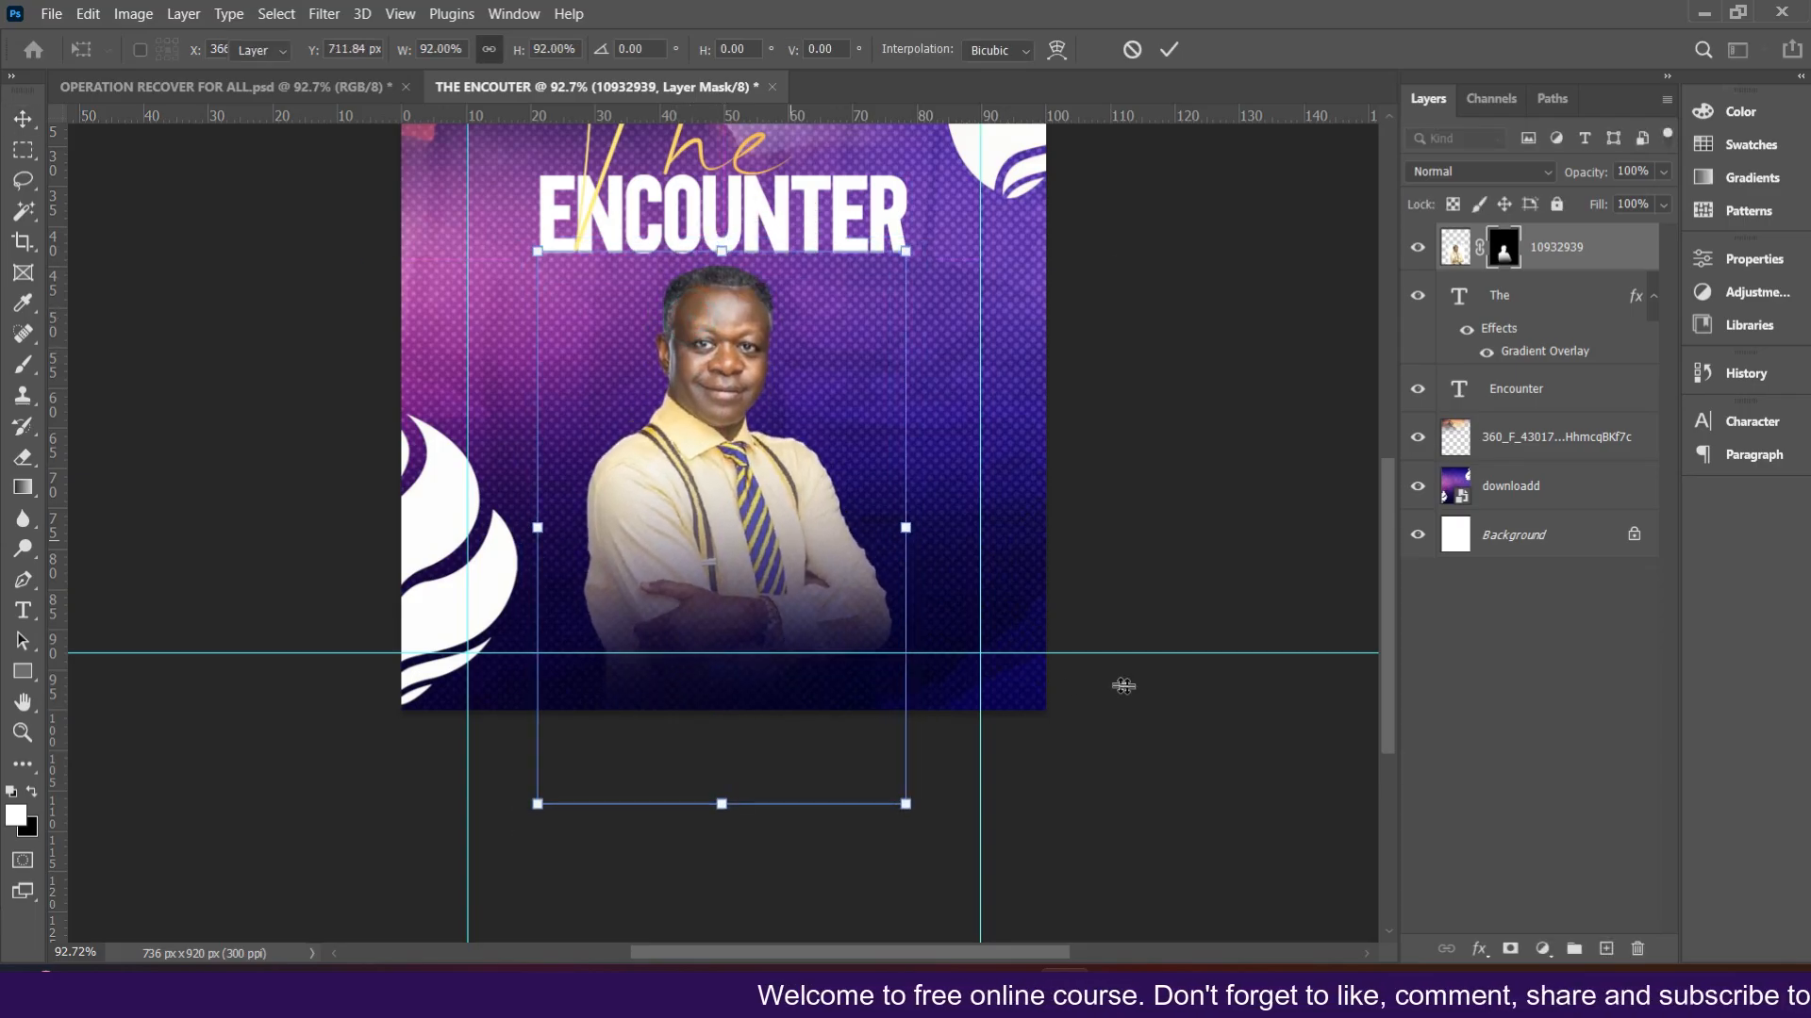
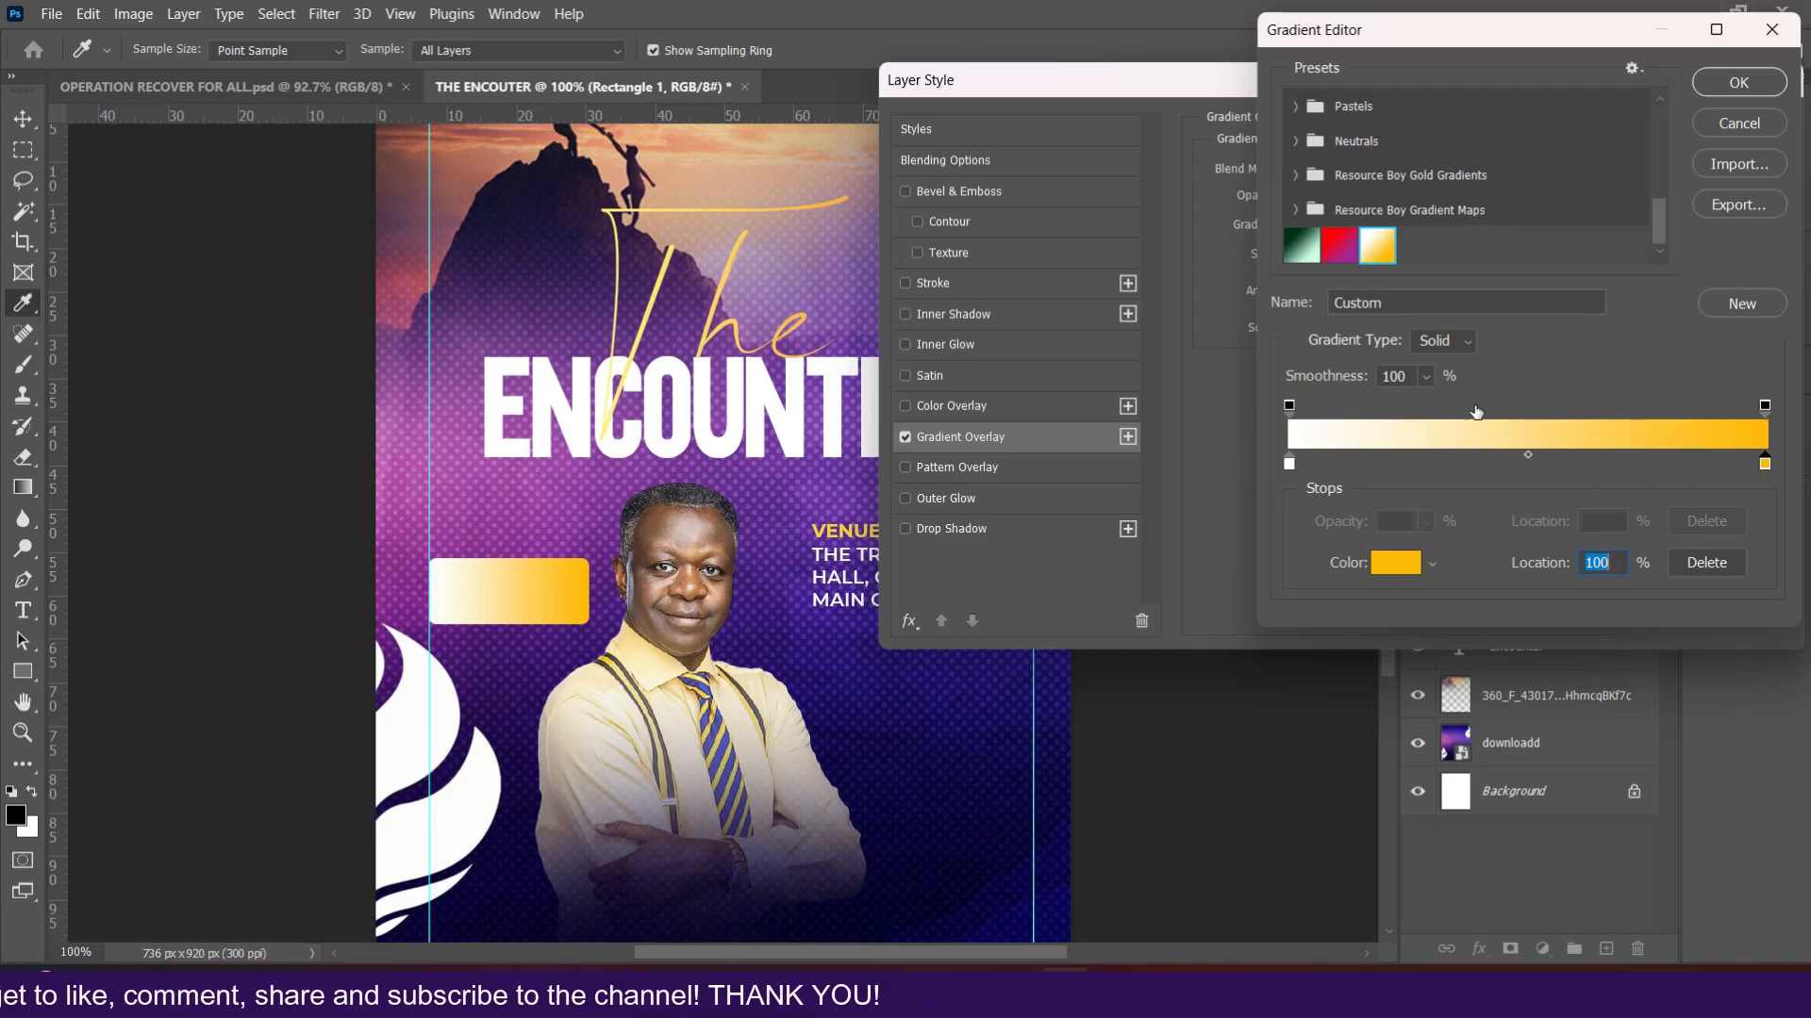
- Apply the white-to-gold gradient overlay to Rectangle 1 and set all its corner radii to 16 px
{"action": "left_click", "coordinate": [1732, 83]}
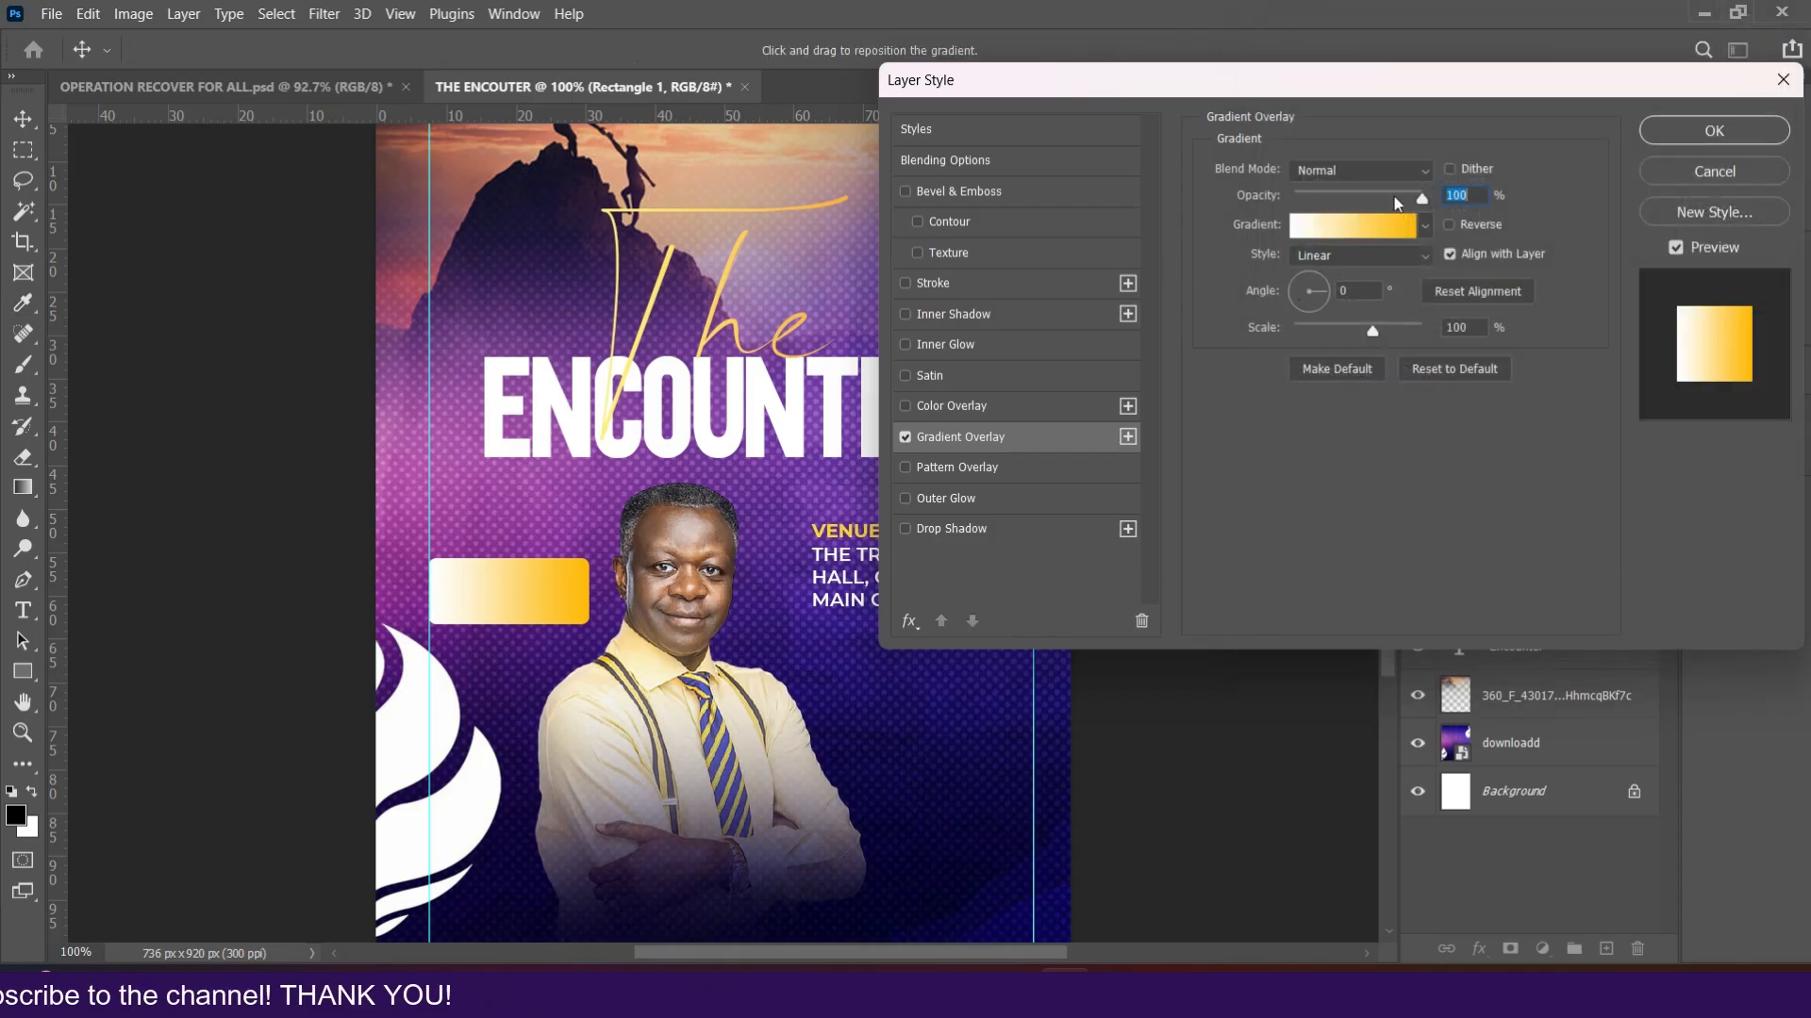
{"action": "left_click", "coordinate": [1672, 134]}
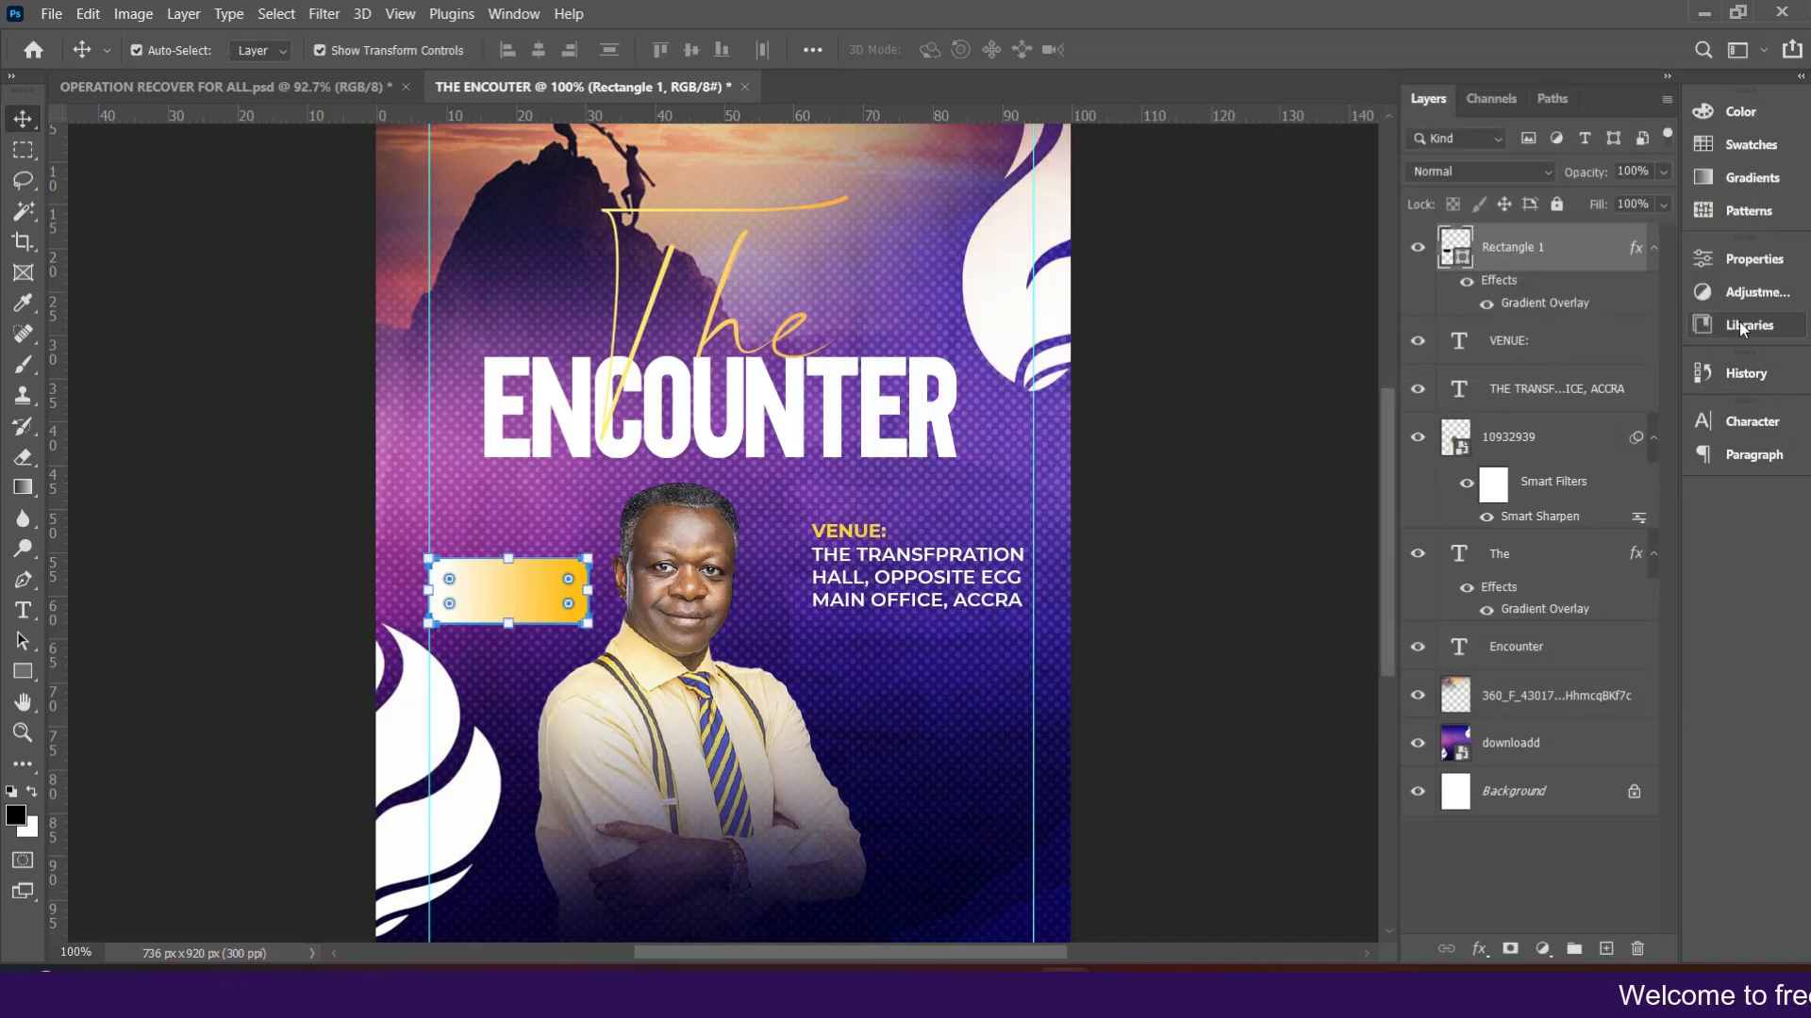
{"action": "left_click", "coordinate": [1751, 264]}
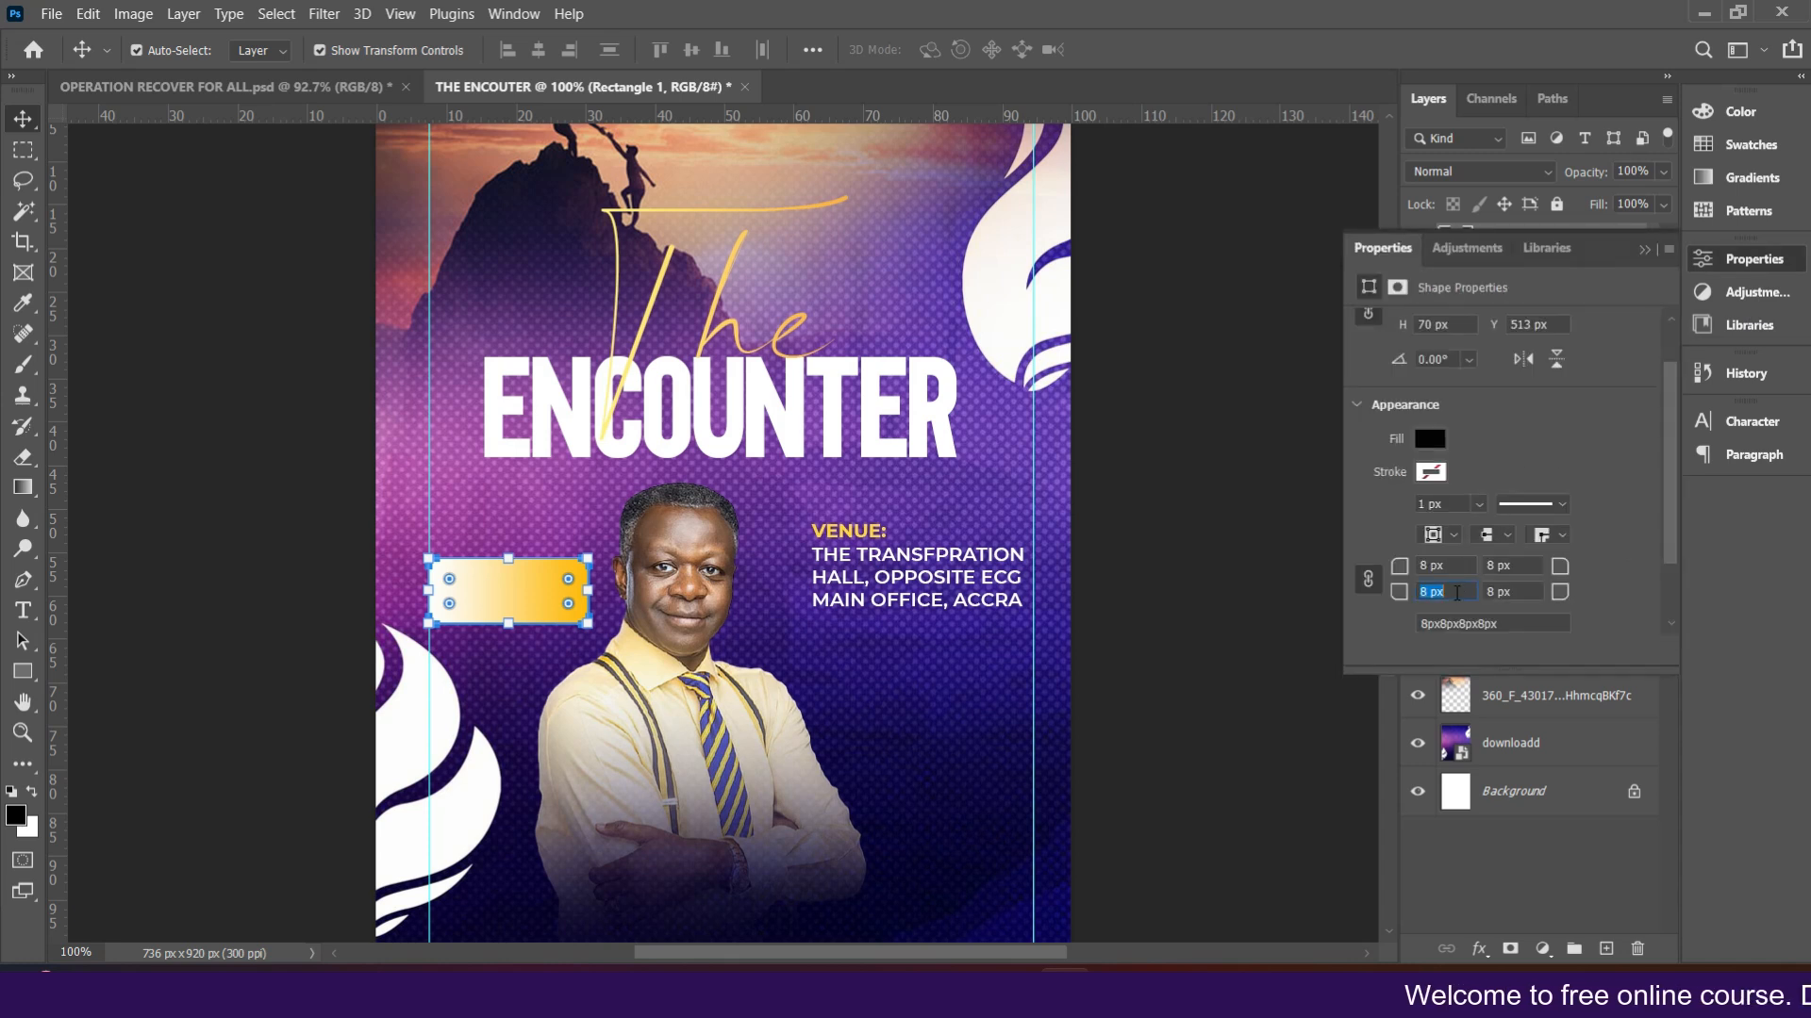
{"action": "type", "text": "12"}
{"action": "key", "text": "Return"}
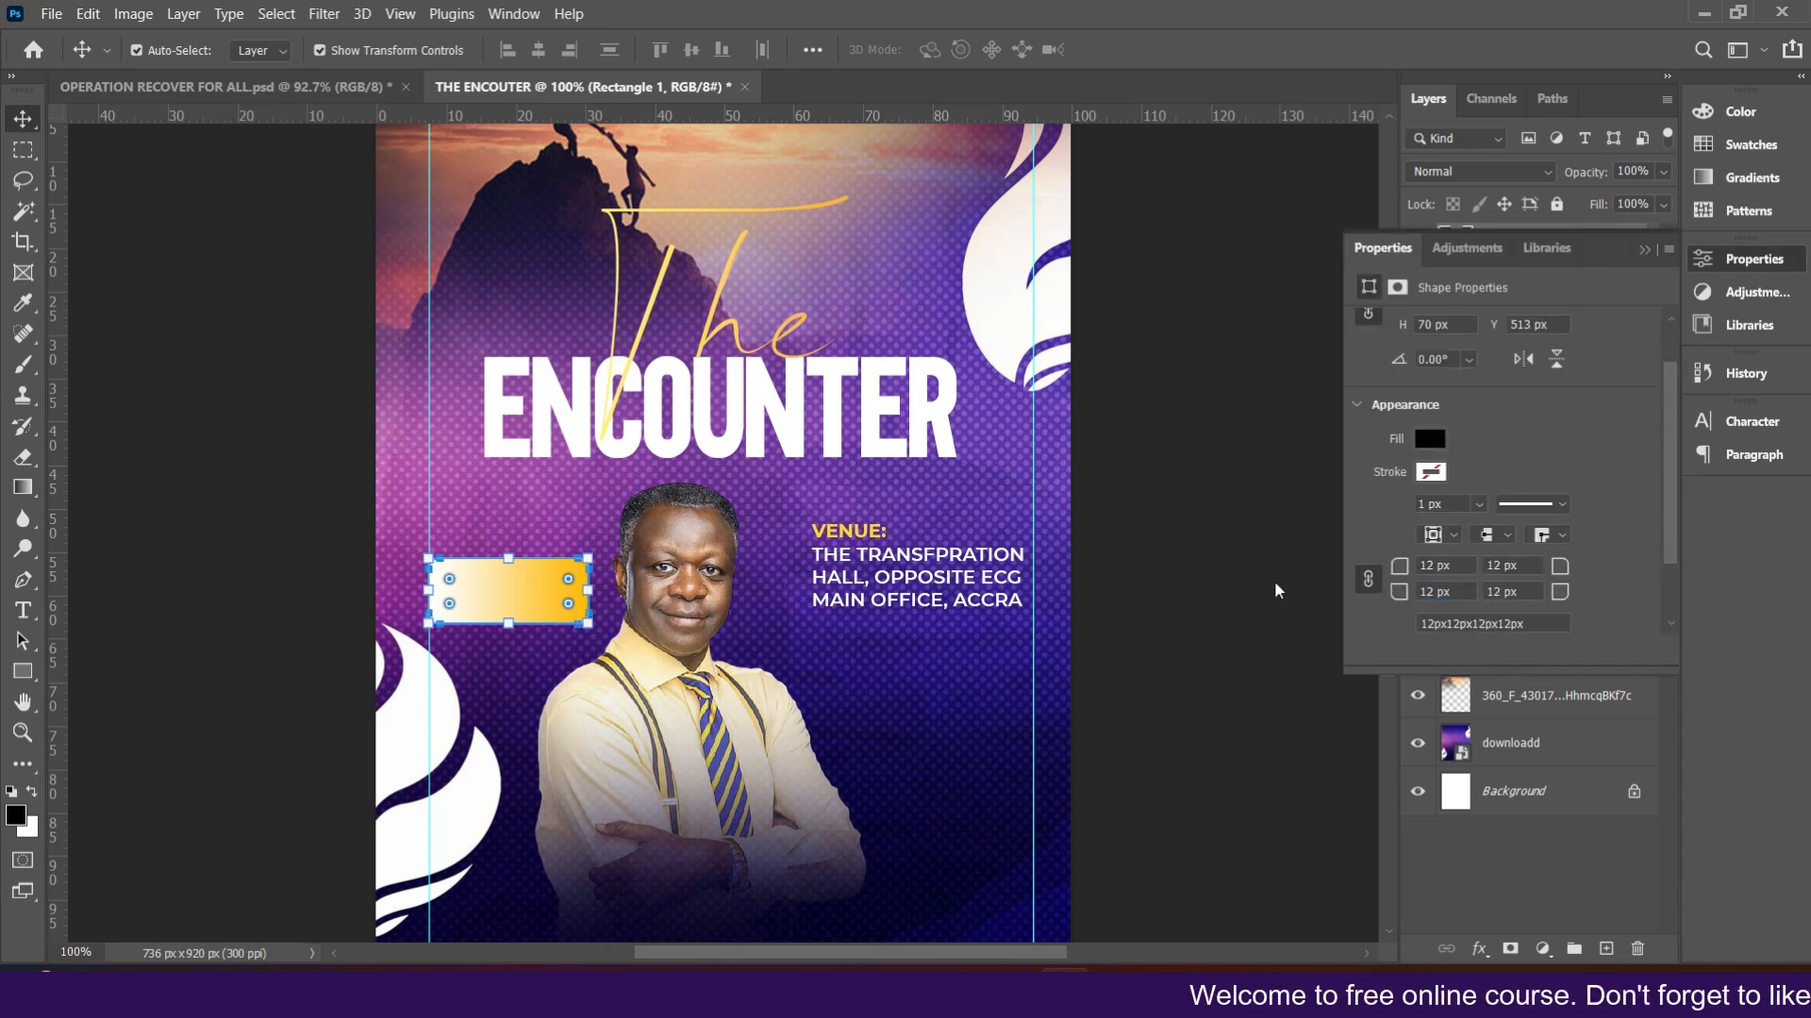
{"action": "left_click_drag", "start_coordinate": [1469, 596], "coordinate": [1373, 577]}
{"action": "type", "text": "16"}
{"action": "key", "text": "Return"}
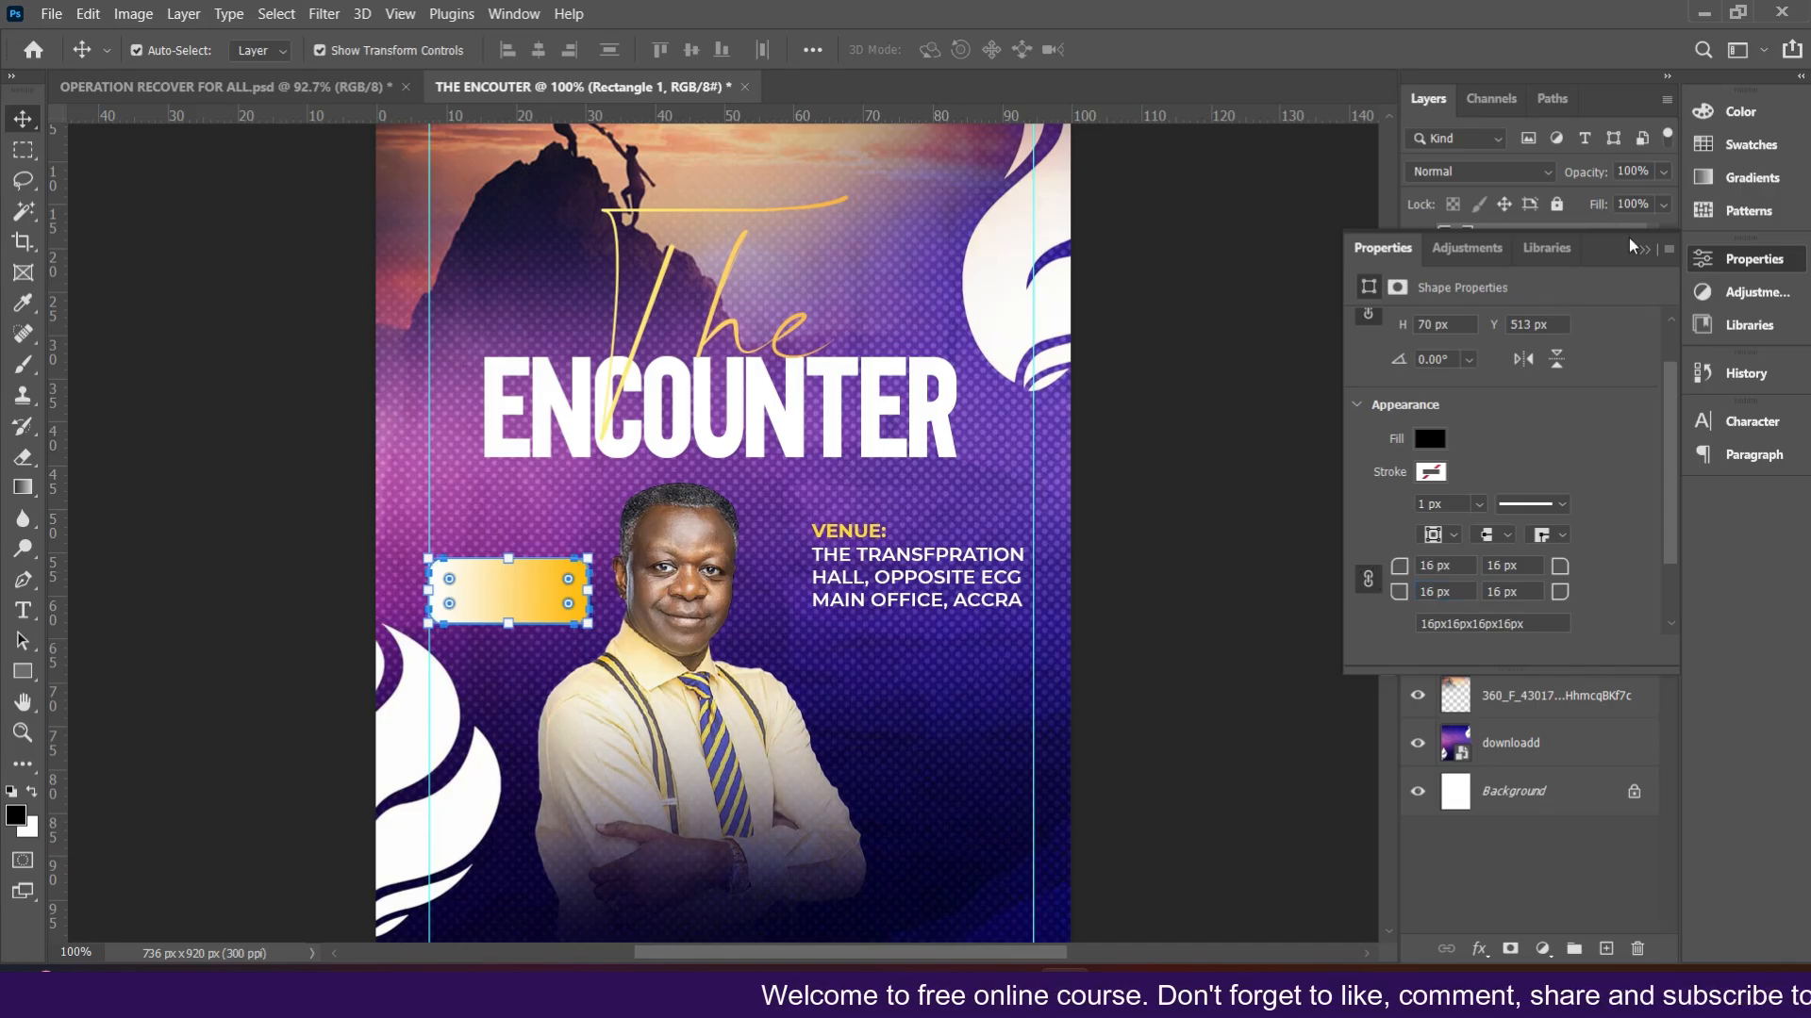
- Move the gradient rectangle slightly up and to the right, beside the man's head
{"action": "left_click", "coordinate": [491, 625]}
{"action": "left_click_drag", "start_coordinate": [525, 594], "coordinate": [529, 579]}
{"action": "left_click", "coordinate": [526, 579]}
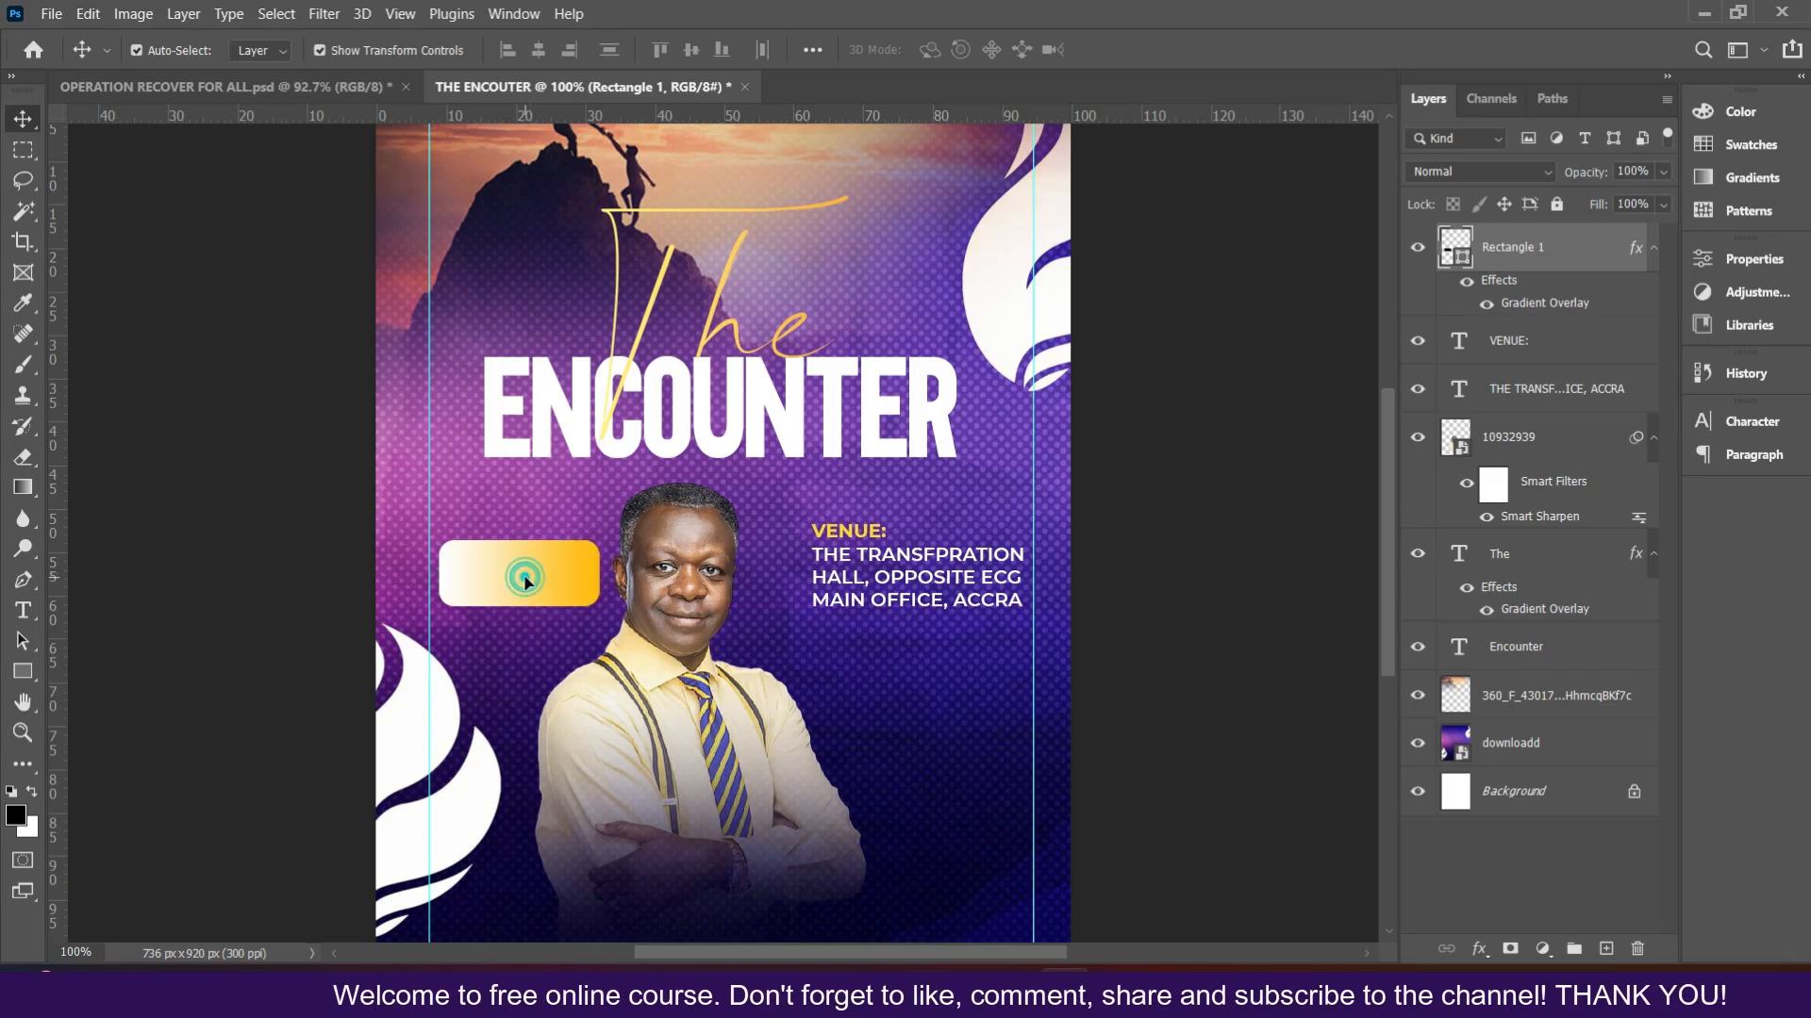
- Duplicate the VENUE: text onto the gradient rectangle and move the Rectangle 1 layer below the Encounter layer
{"action": "left_click", "coordinate": [858, 535]}
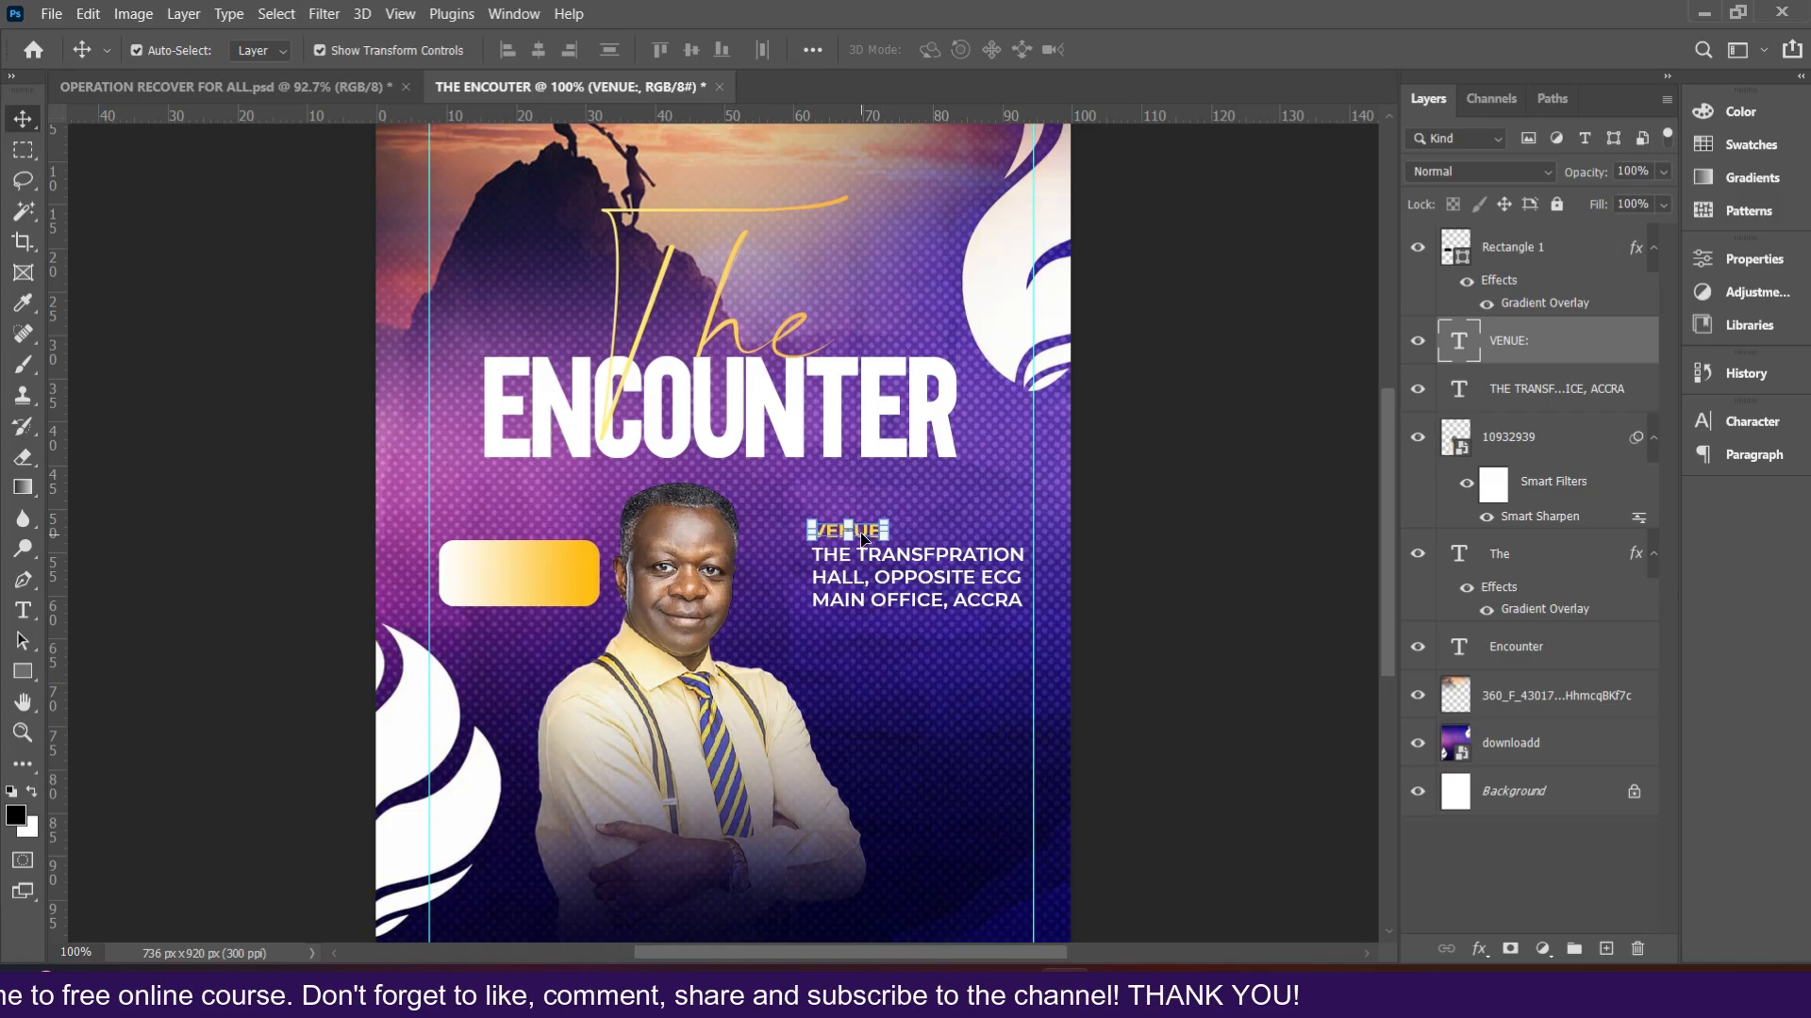
{"action": "key", "text": "ctrl+j"}
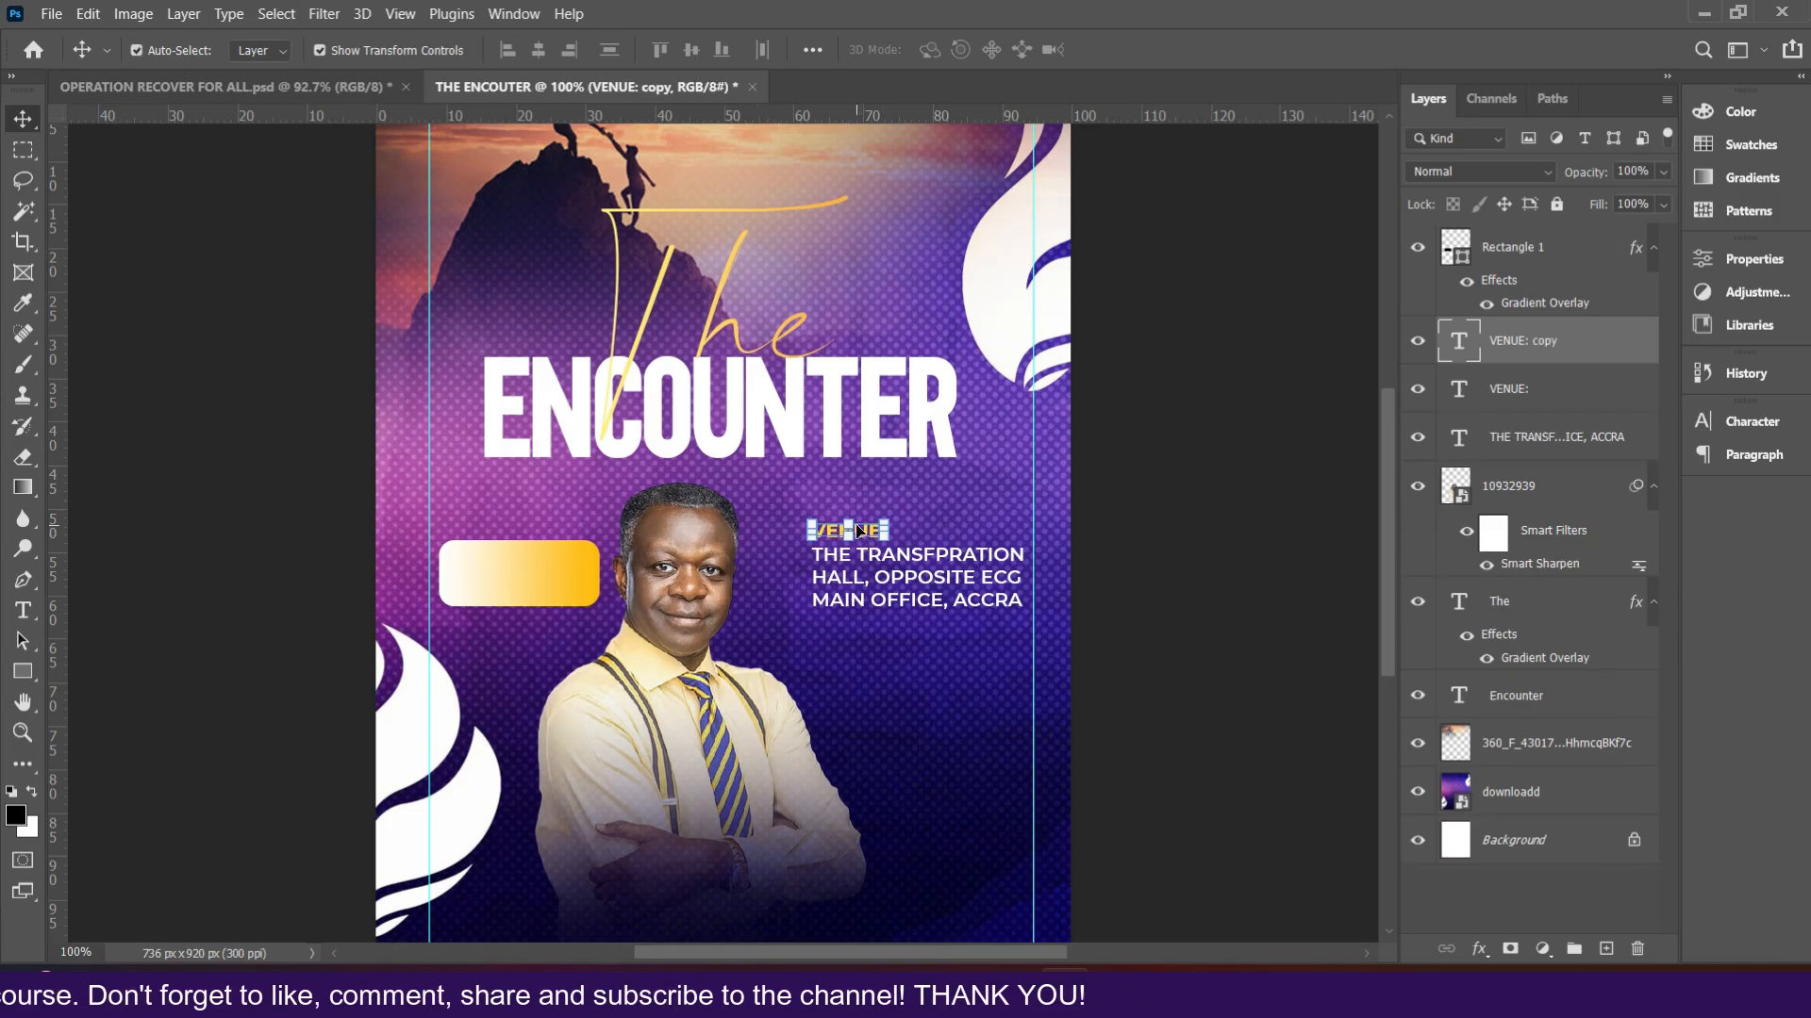
{"action": "left_click_drag", "start_coordinate": [856, 530], "coordinate": [536, 571]}
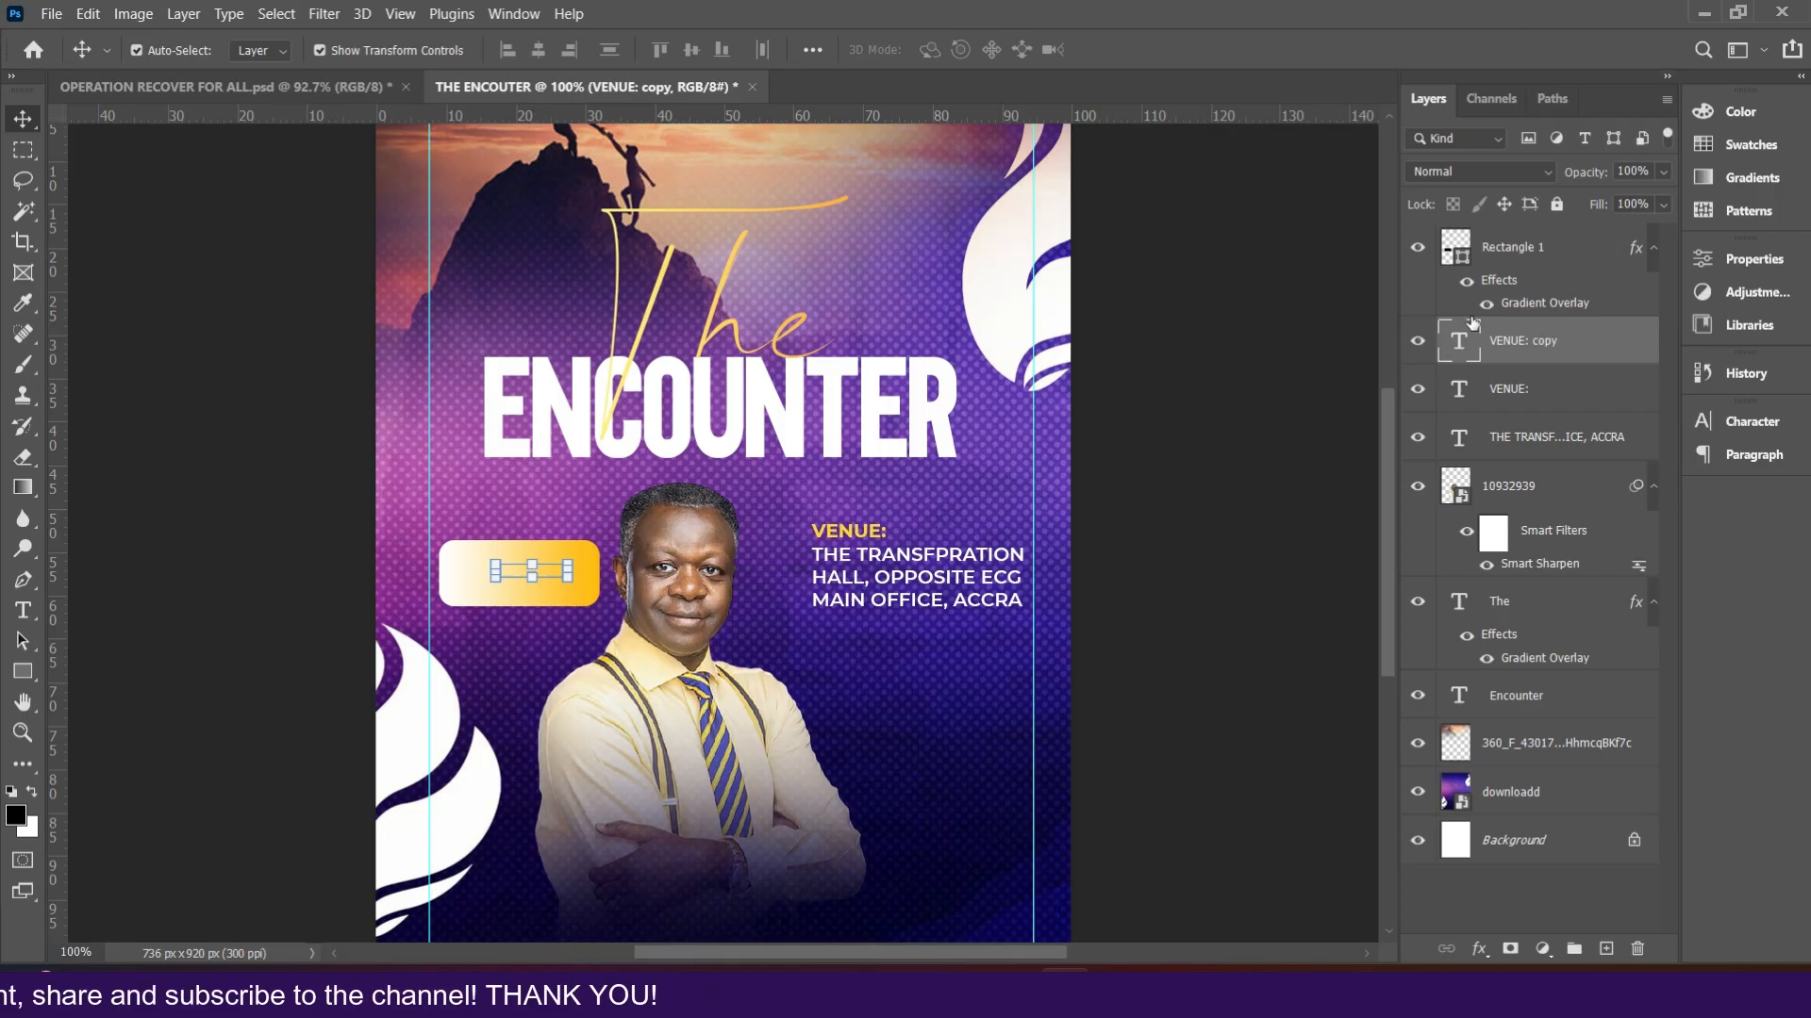
{"action": "left_click_drag", "start_coordinate": [1506, 257], "coordinate": [1522, 619]}
{"action": "left_click_drag", "start_coordinate": [1510, 721], "coordinate": [1510, 722]}
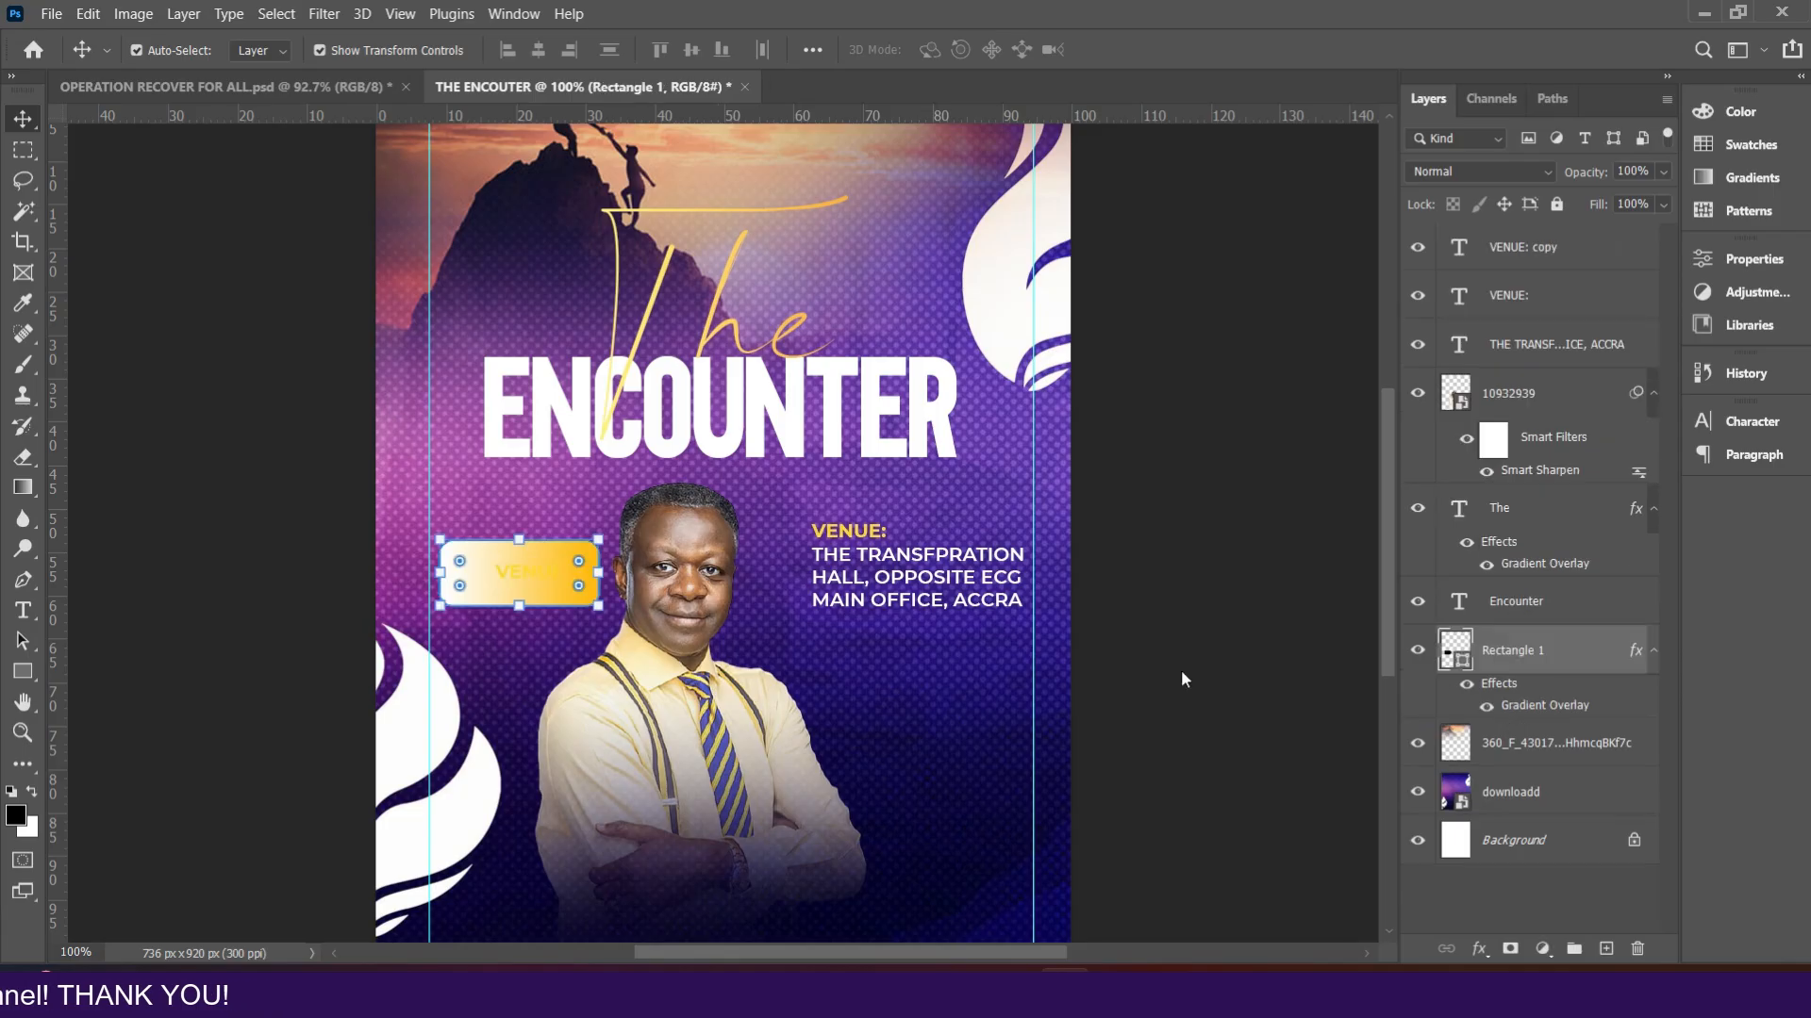
- Change the colour of the duplicated VENUE: text on the rectangle to black
{"action": "left_click", "coordinate": [533, 584]}
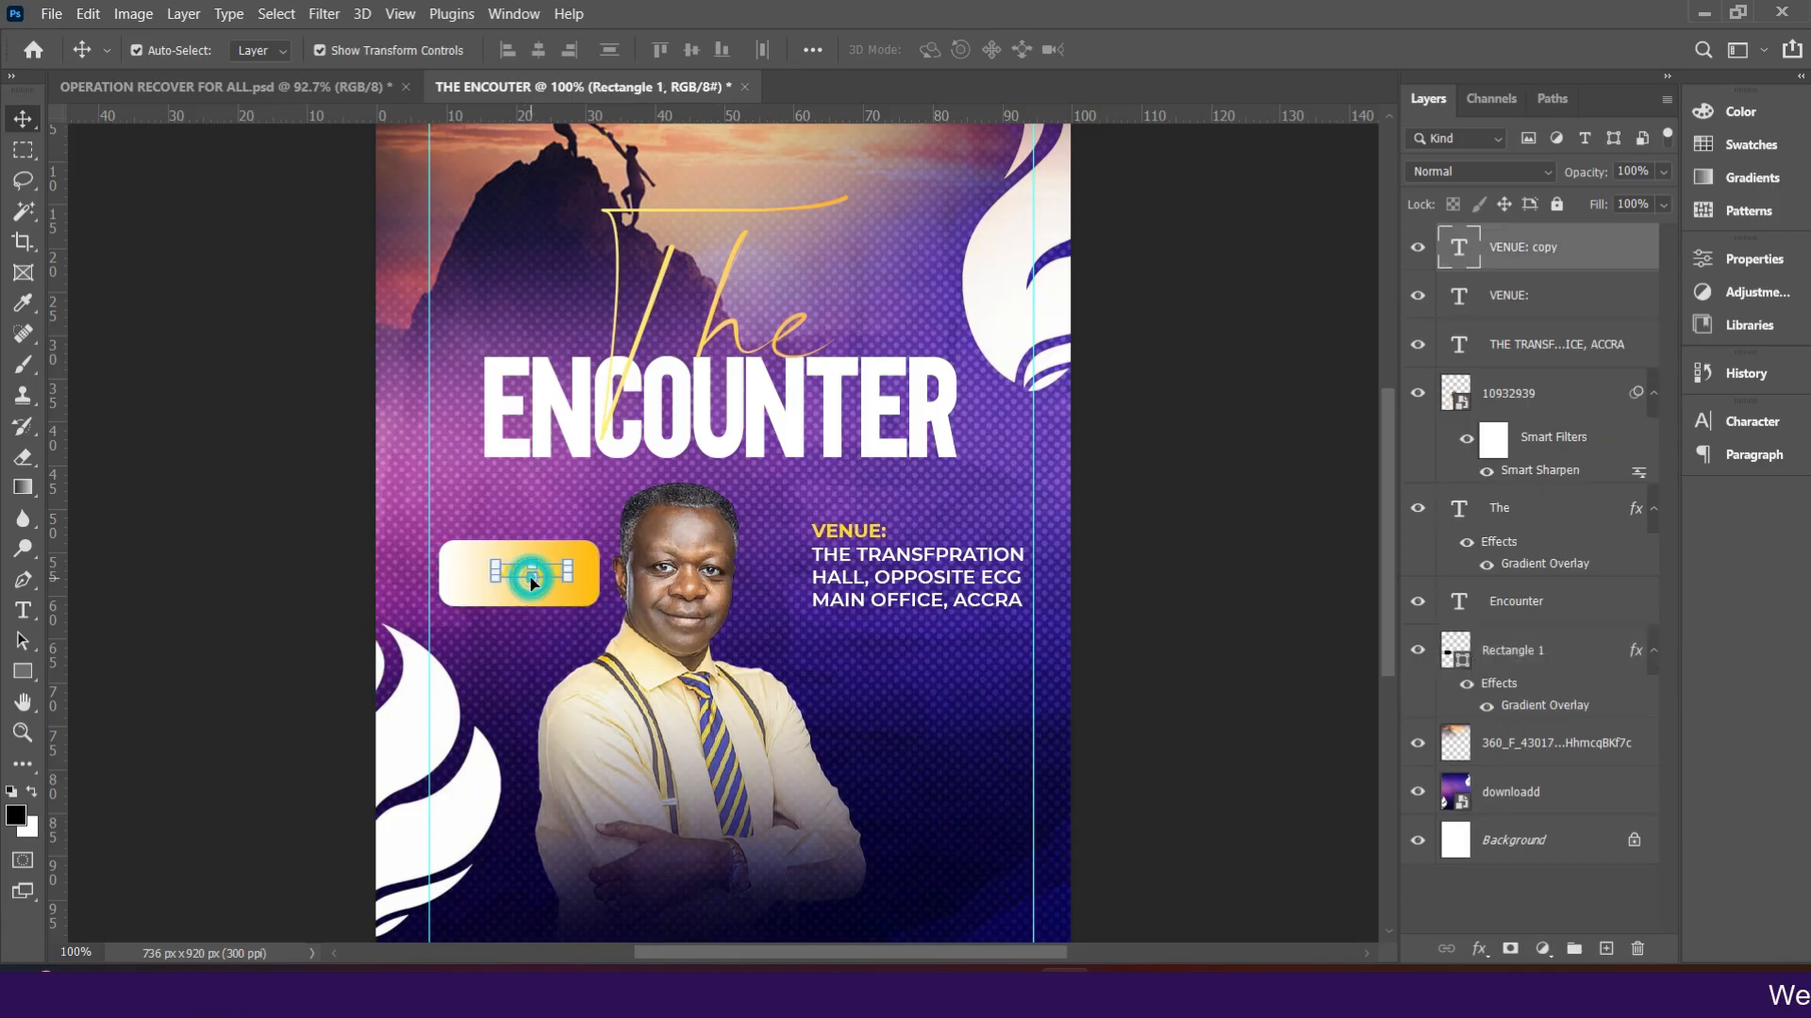
{"action": "left_click", "coordinate": [1753, 424]}
{"action": "left_click", "coordinate": [1646, 561]}
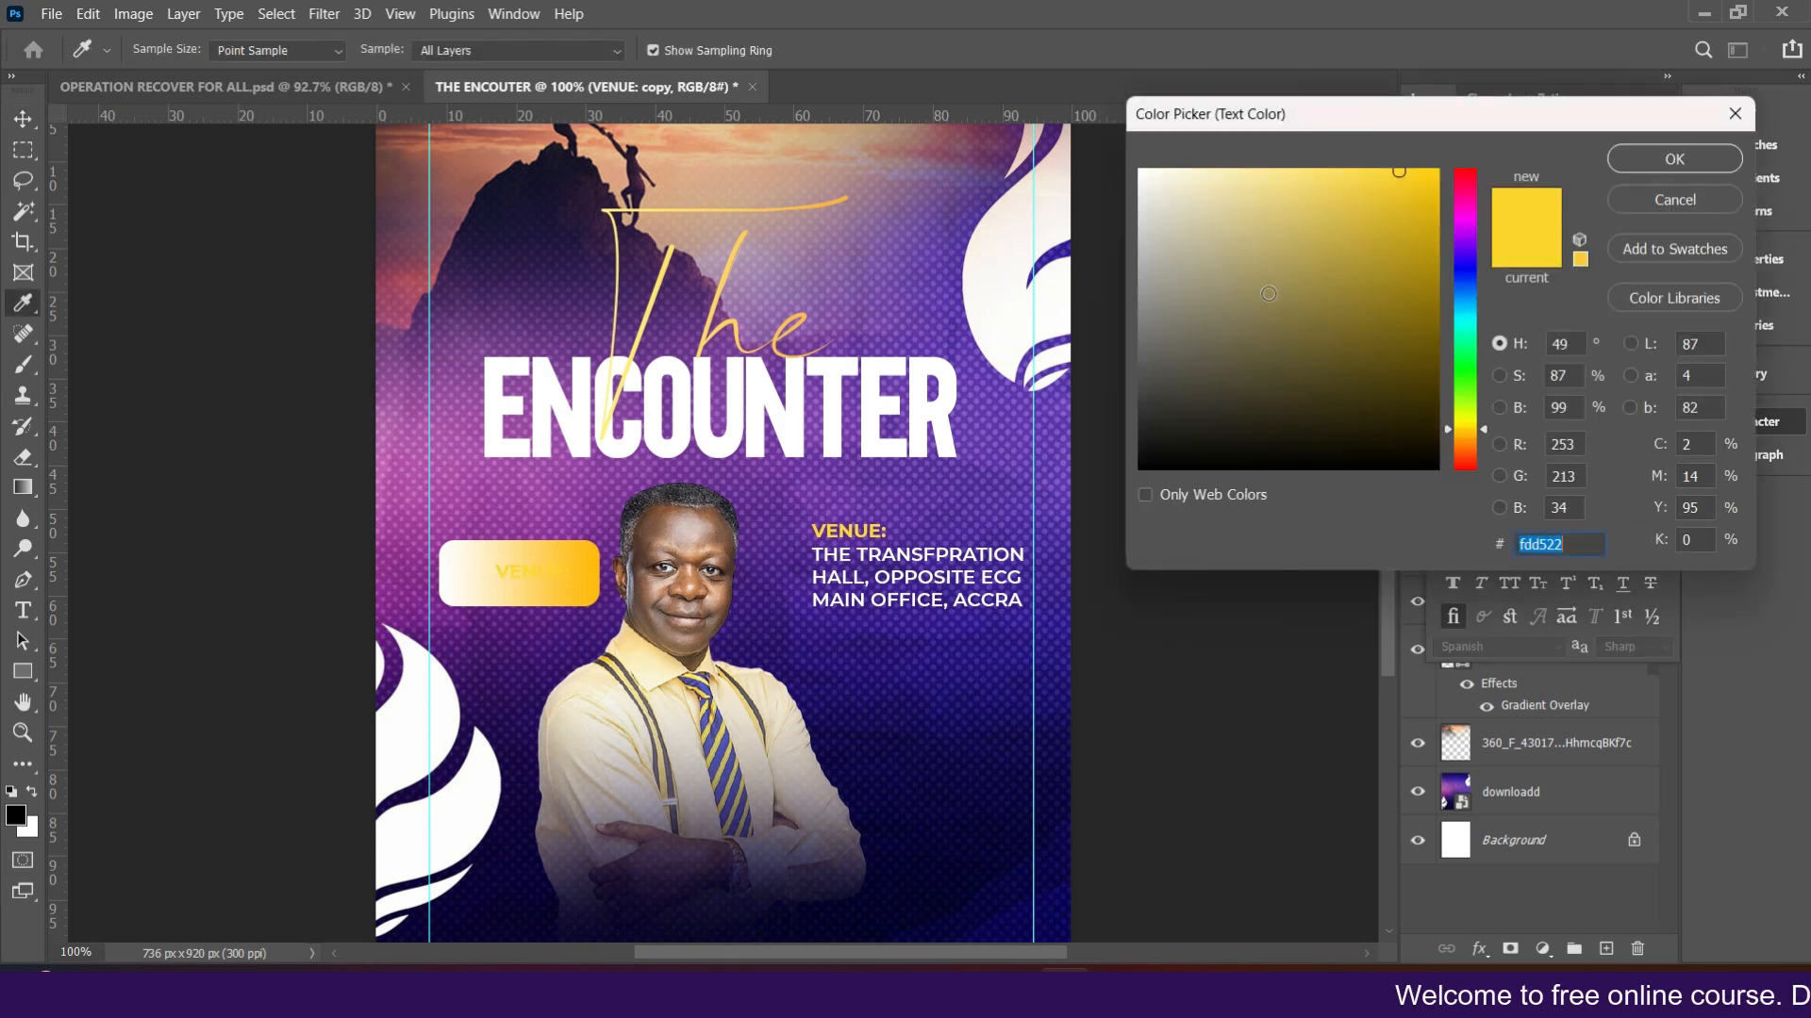
{"action": "left_click", "coordinate": [1674, 159]}
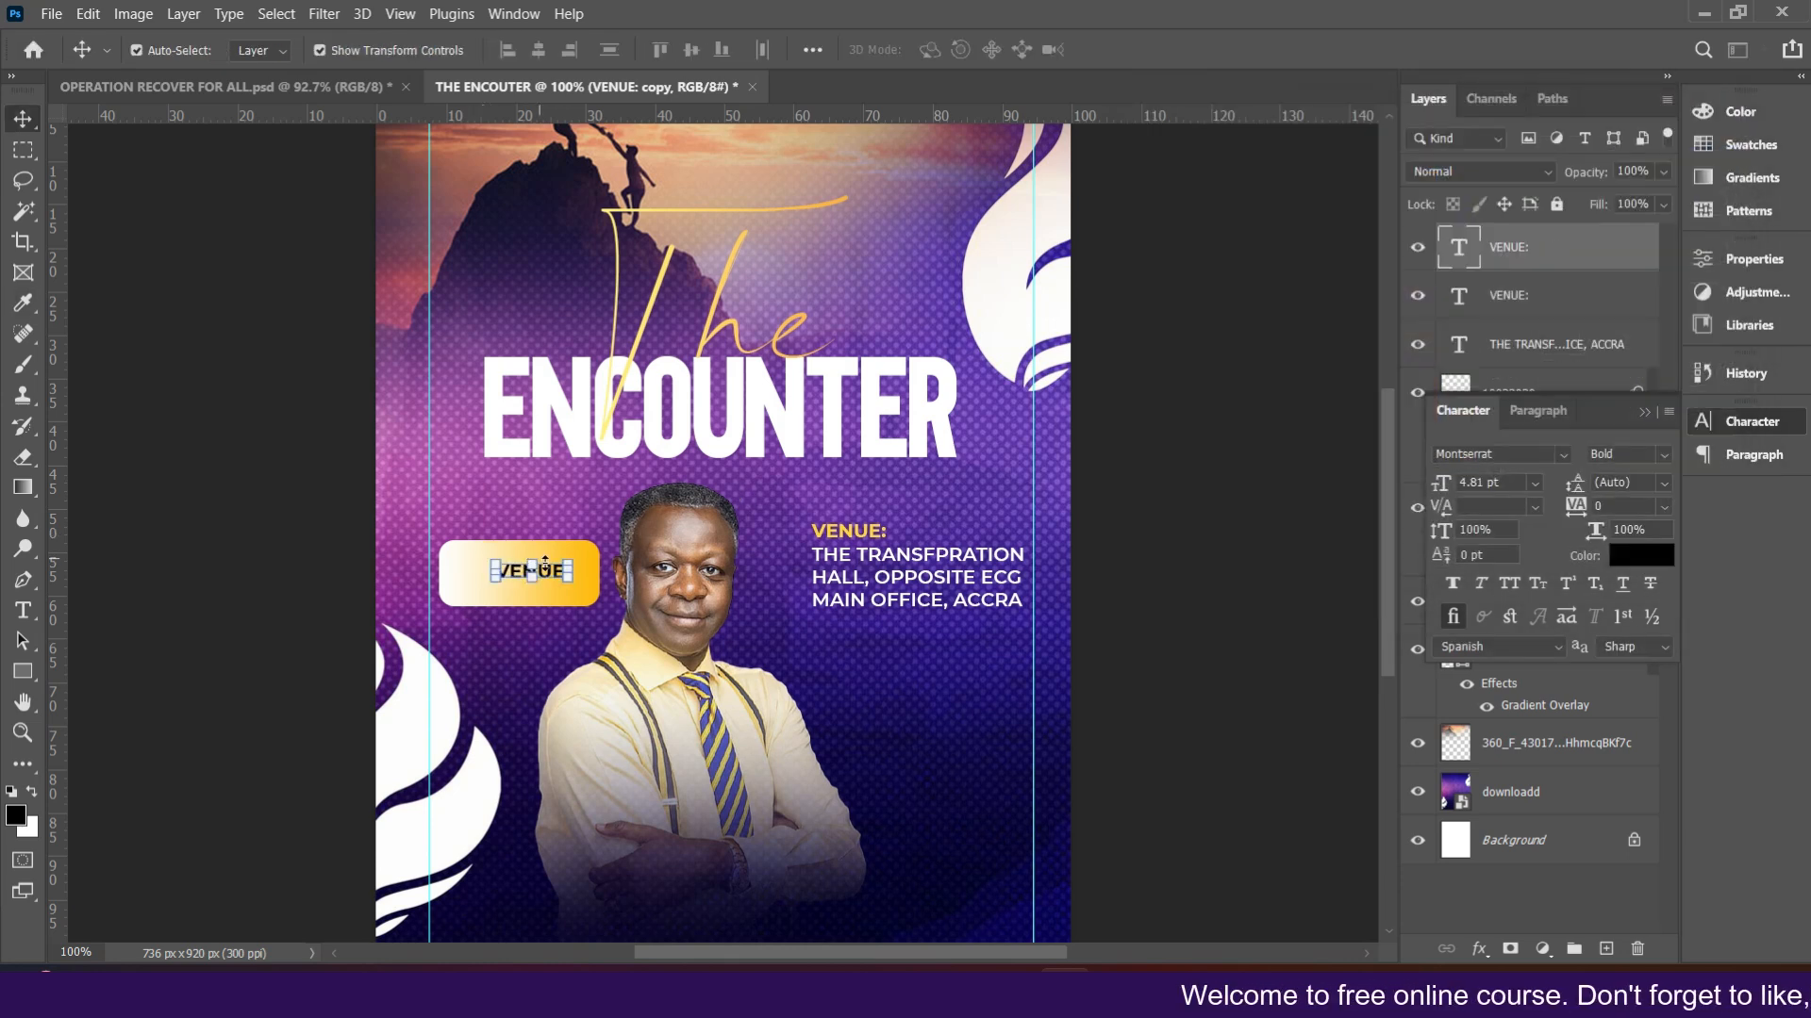
- Replace the text on the rectangle with "SUN. 26TH" and "OCT. 2025" on two lines
{"action": "double_click", "coordinate": [555, 572]}
{"action": "type", "text": "SUN. 26TH"}
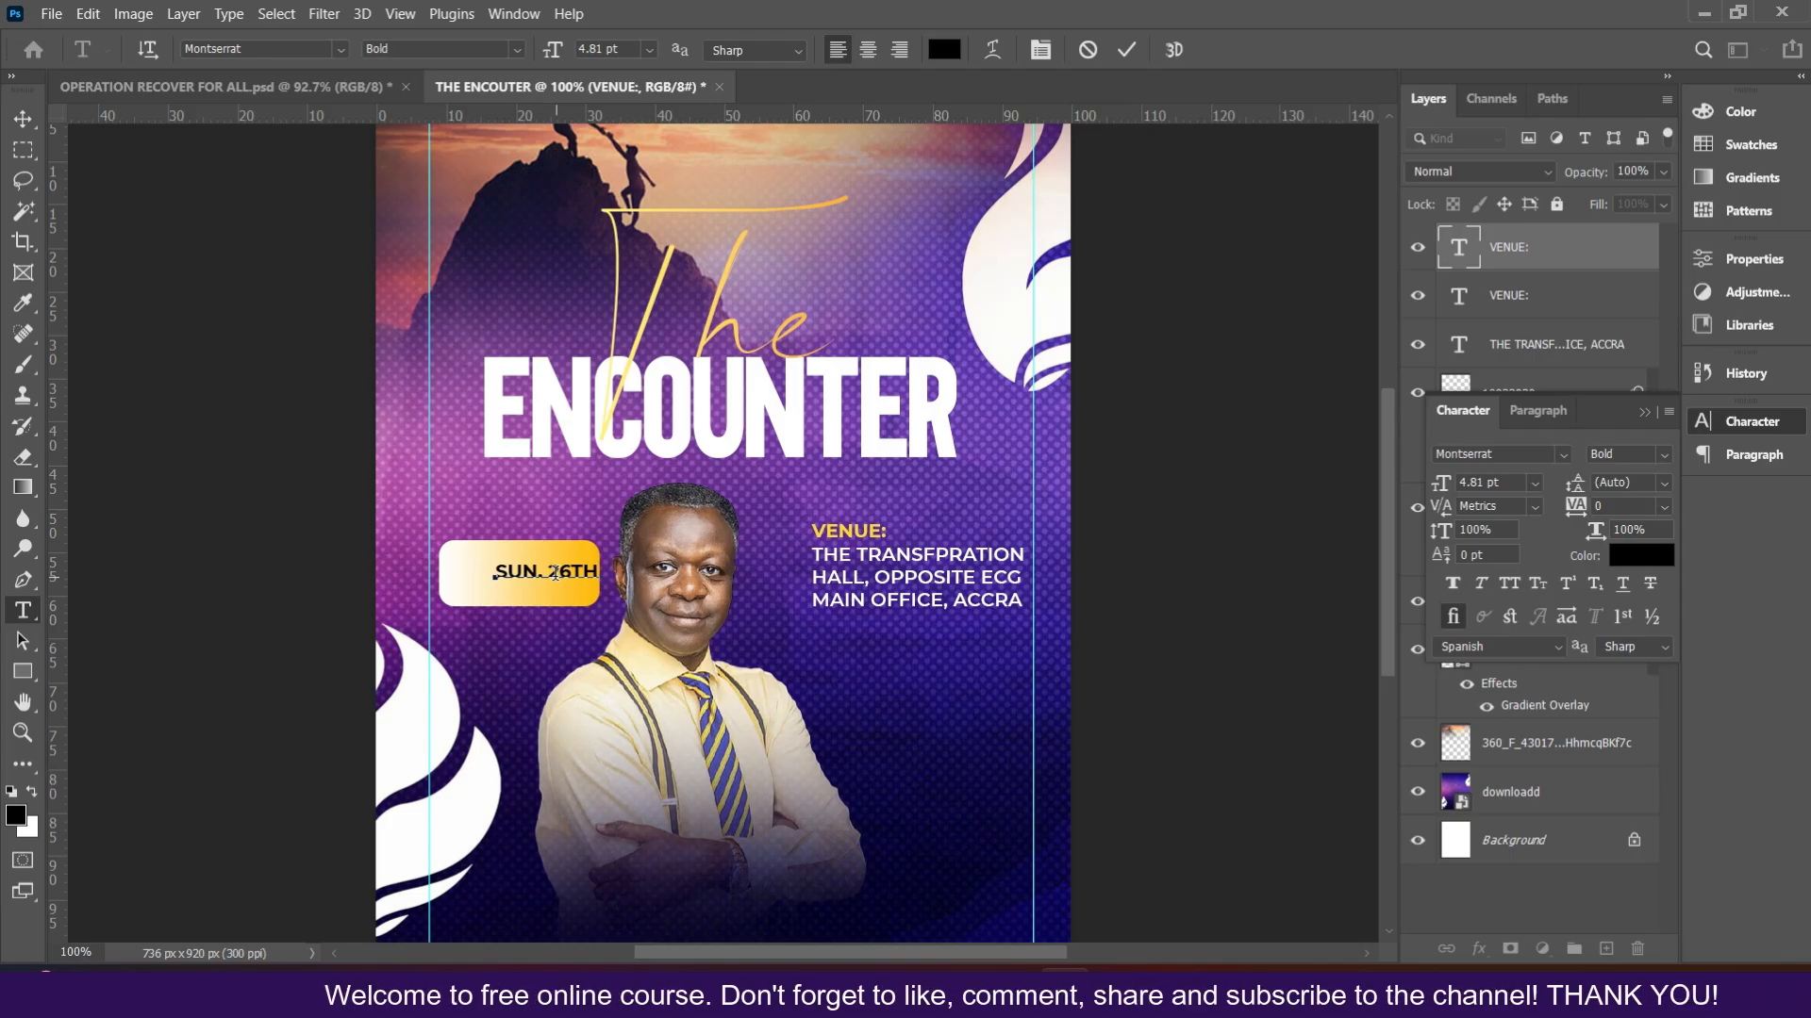
{"action": "key", "text": "Return"}
{"action": "type", "text": "OCTOBER 25"}
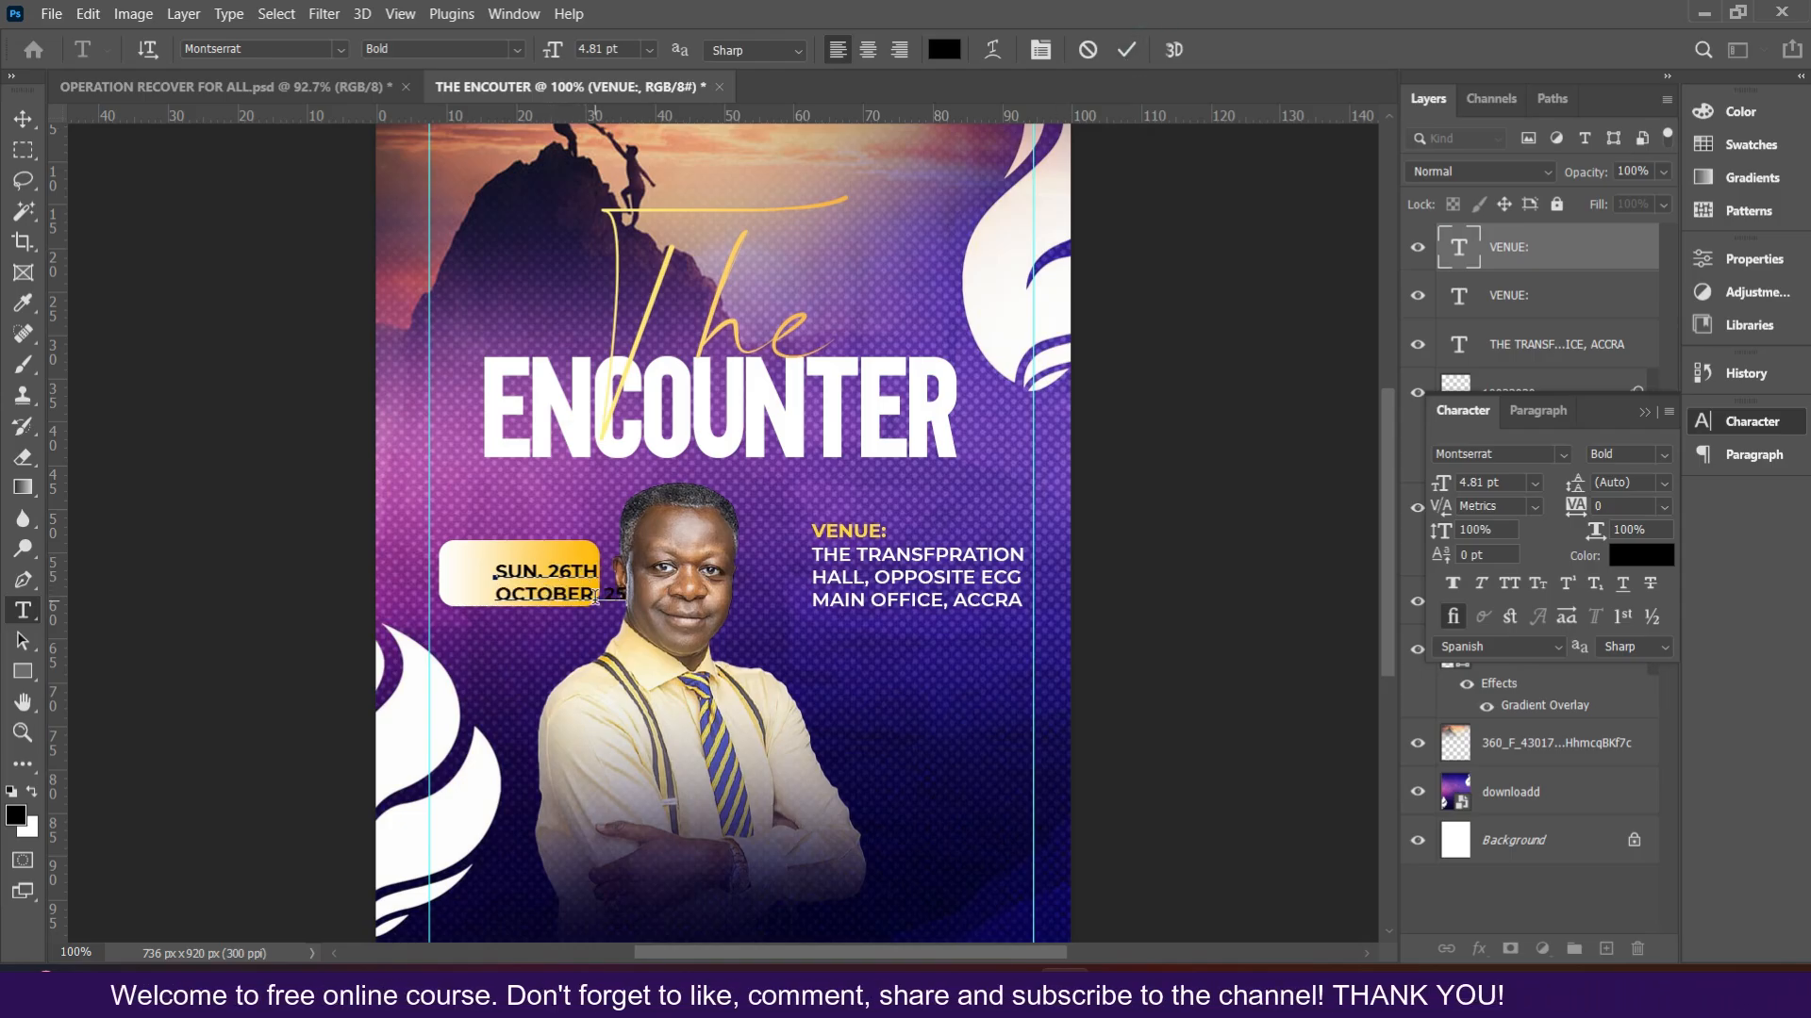
{"action": "key", "text": "BackSpace"}
{"action": "key", "text": "BackSpace"}
{"action": "key", "text": "BackSpace"}
{"action": "key", "text": "BackSpace"}
{"action": "key", "text": "BackSpace"}
{"action": "key", "text": "BackSpace"}
{"action": "key", "text": "BackSpace"}
{"action": "type", "text": ". 2025"}
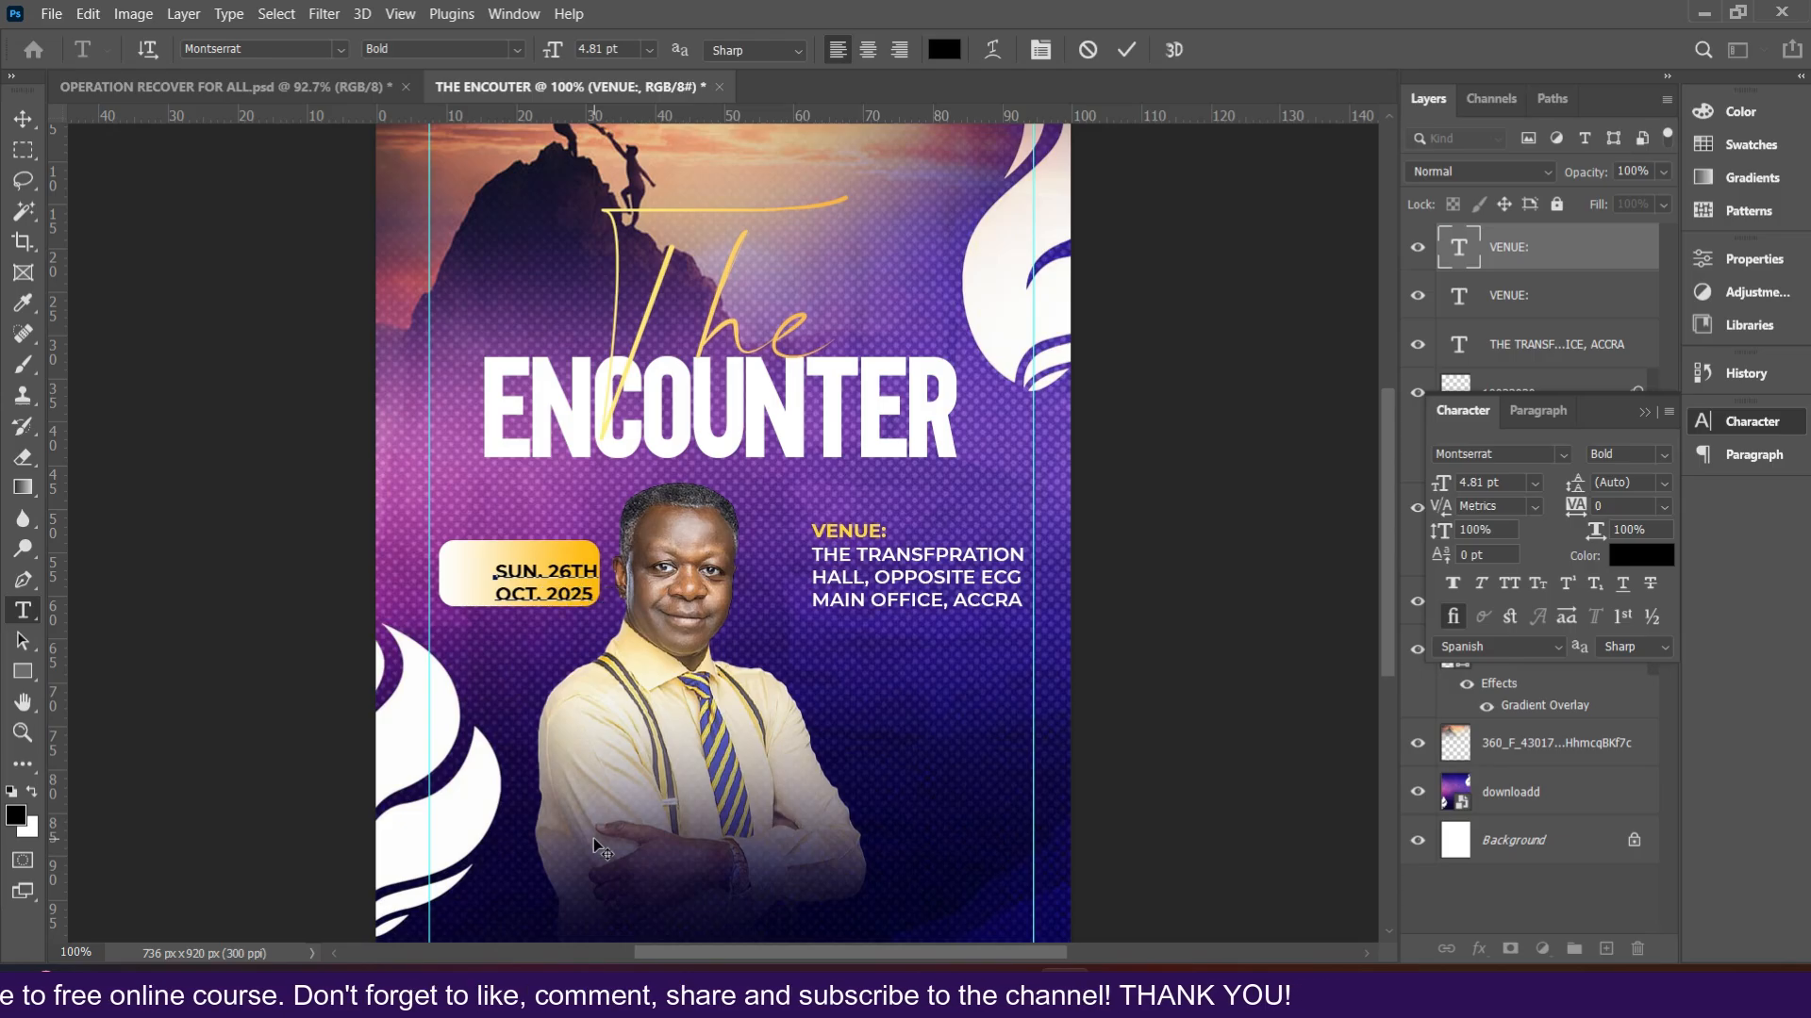
- Set the date text's size to 5 pt and move it over the middle of the gradient rectangle
{"action": "left_click", "coordinate": [1128, 50]}
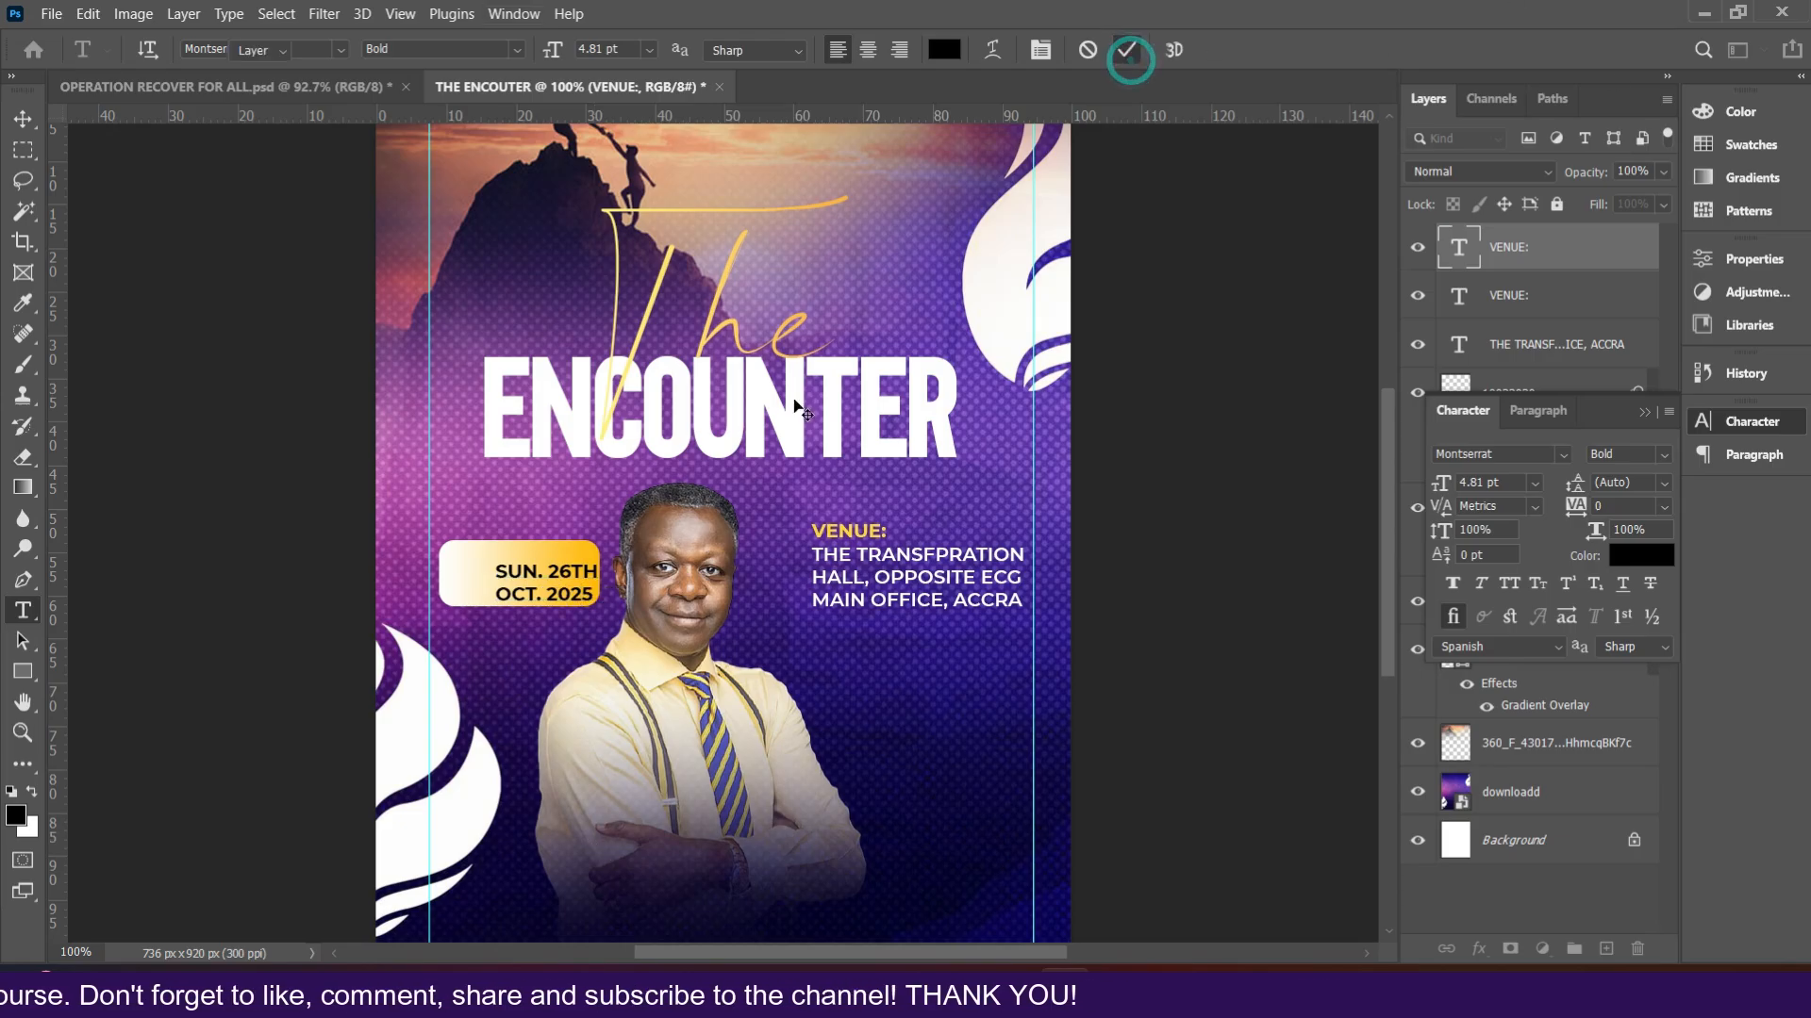
{"action": "key", "text": "v"}
{"action": "left_click", "coordinate": [1524, 483]}
{"action": "type", "text": "5"}
{"action": "key", "text": "Return"}
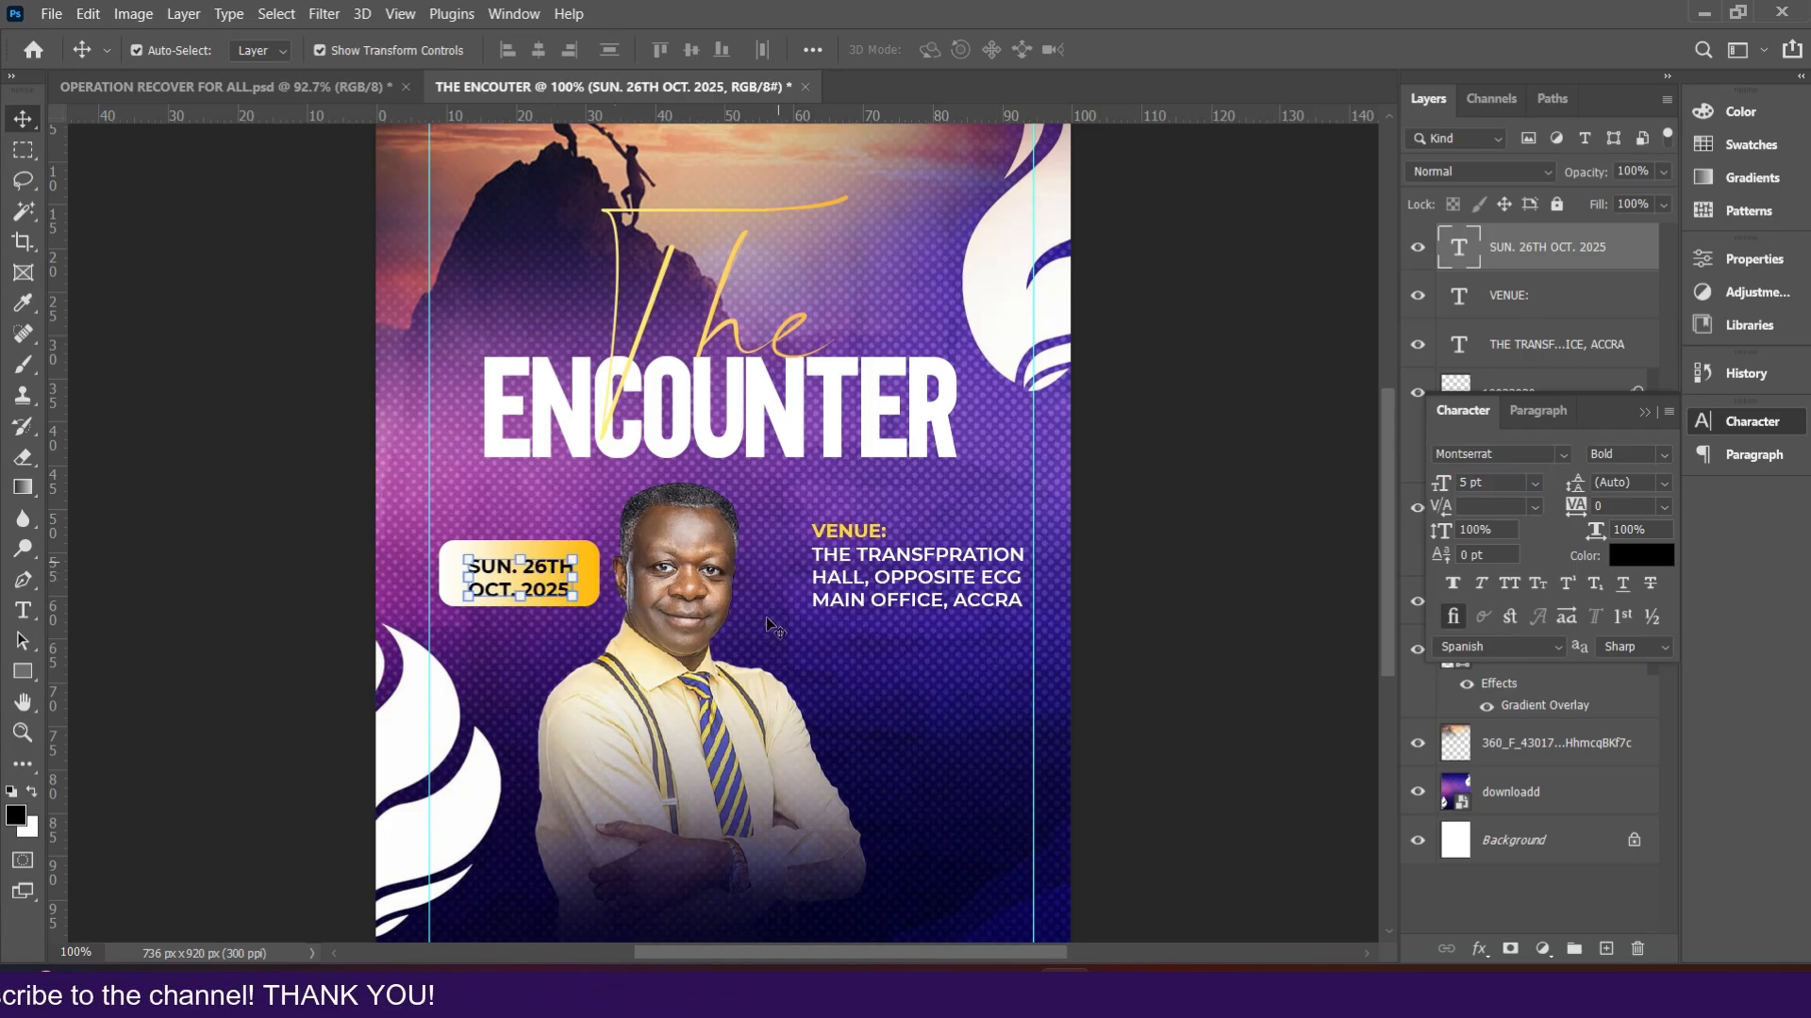
- Scale the gradient rectangle down slightly to fit the date and recentre the date text on it
{"action": "left_click", "coordinate": [611, 565]}
{"action": "left_click", "coordinate": [549, 589]}
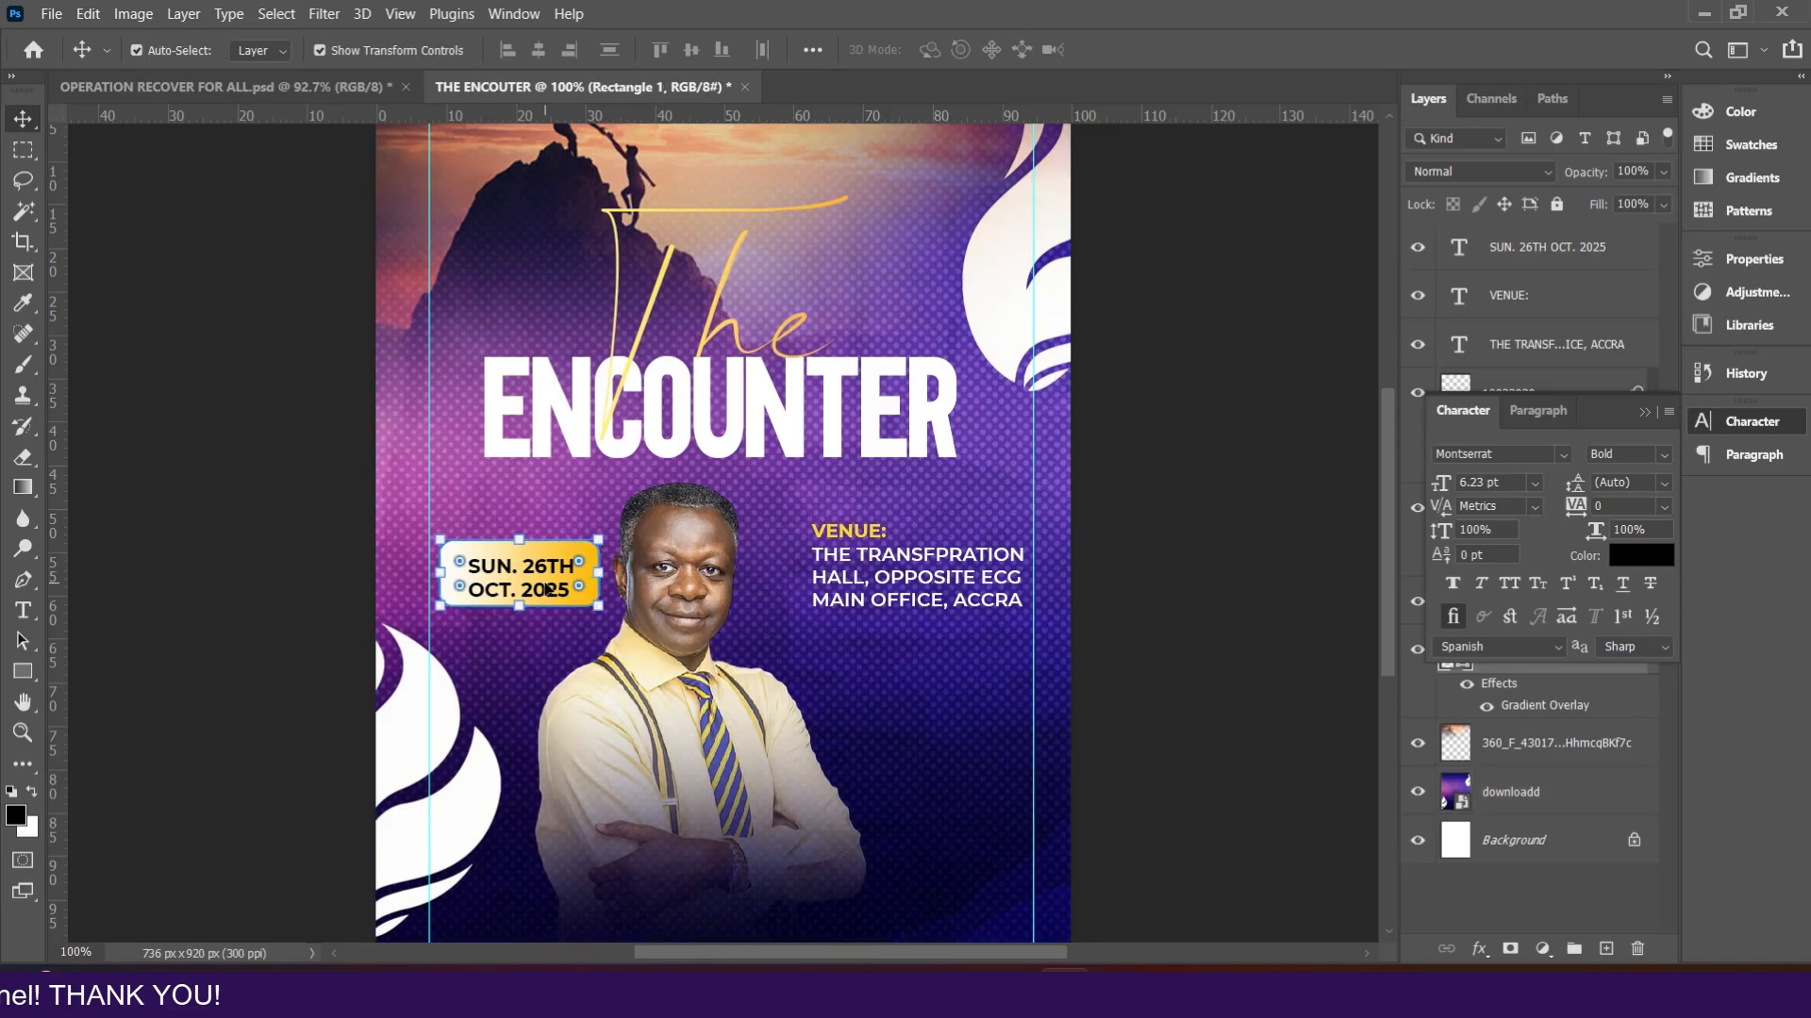
{"action": "left_click_drag", "start_coordinate": [600, 573], "coordinate": [541, 582]}
{"action": "key", "text": "Return"}
{"action": "left_click", "coordinate": [533, 572]}
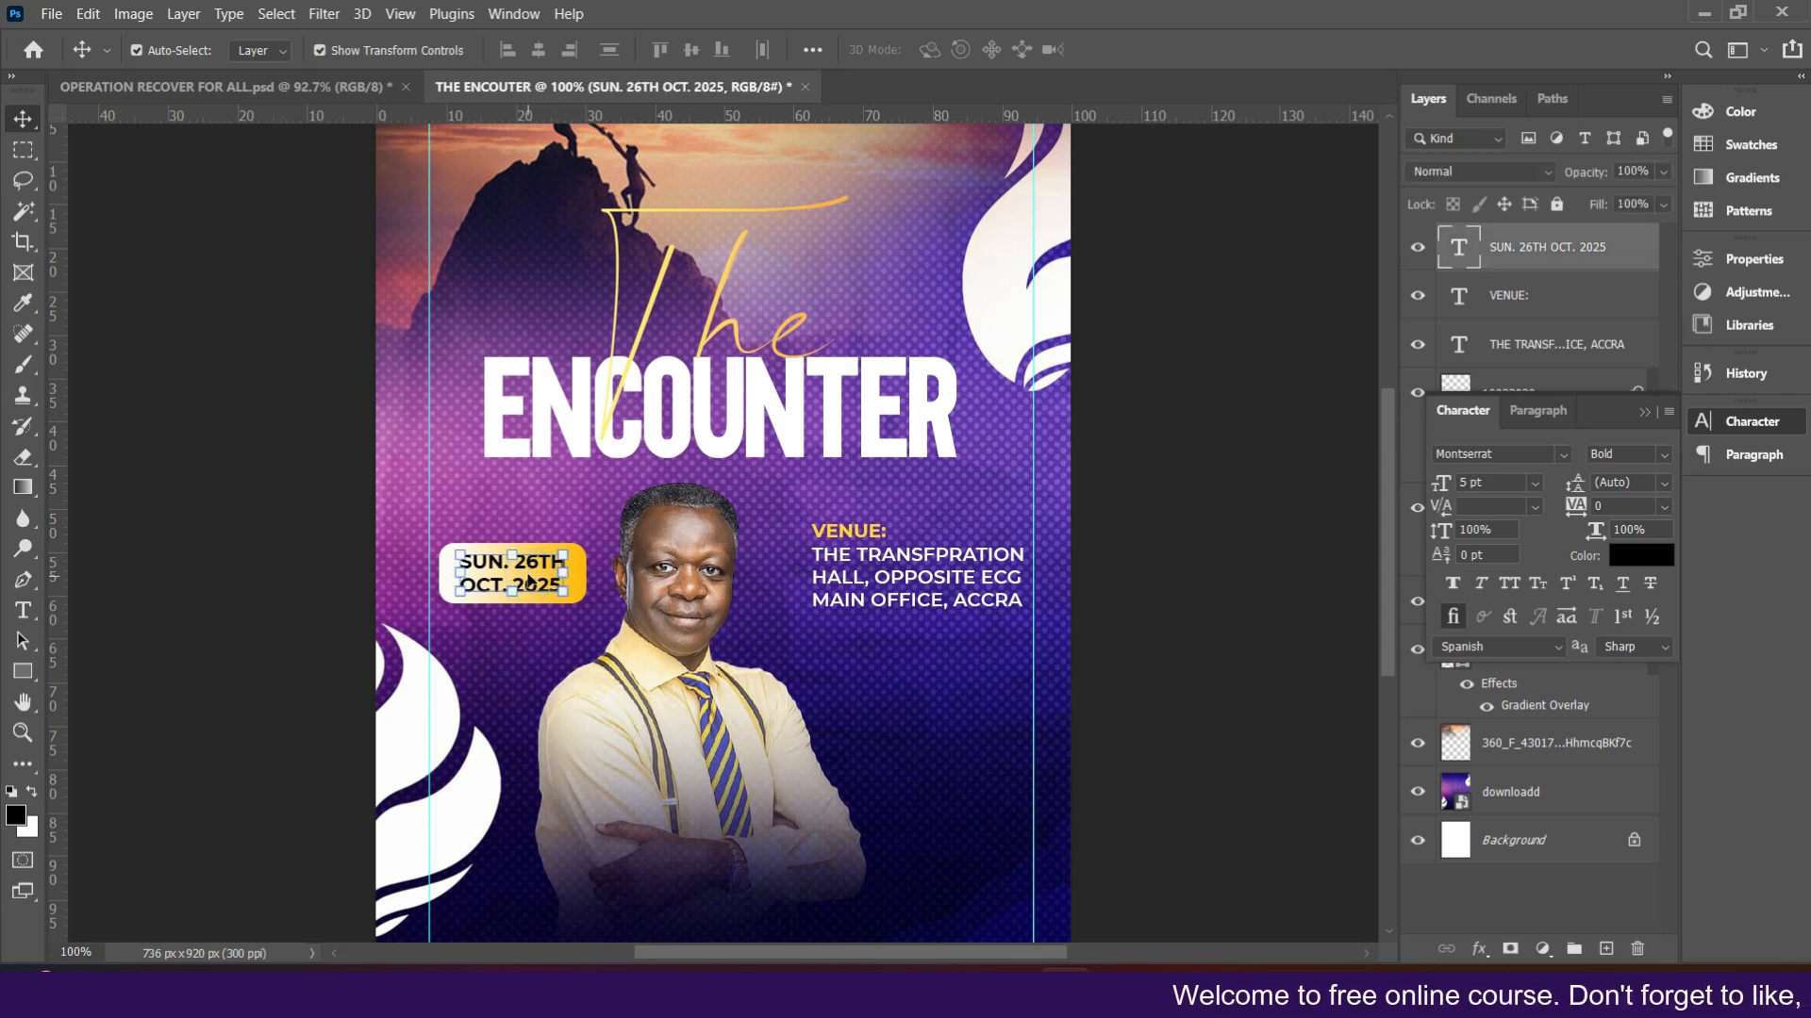
- Duplicate the date text just below the gradient rectangle and replace the copy's text with "2:30PM"
{"action": "left_click_drag", "start_coordinate": [531, 579], "coordinate": [527, 642]}
{"action": "double_click", "coordinate": [528, 642]}
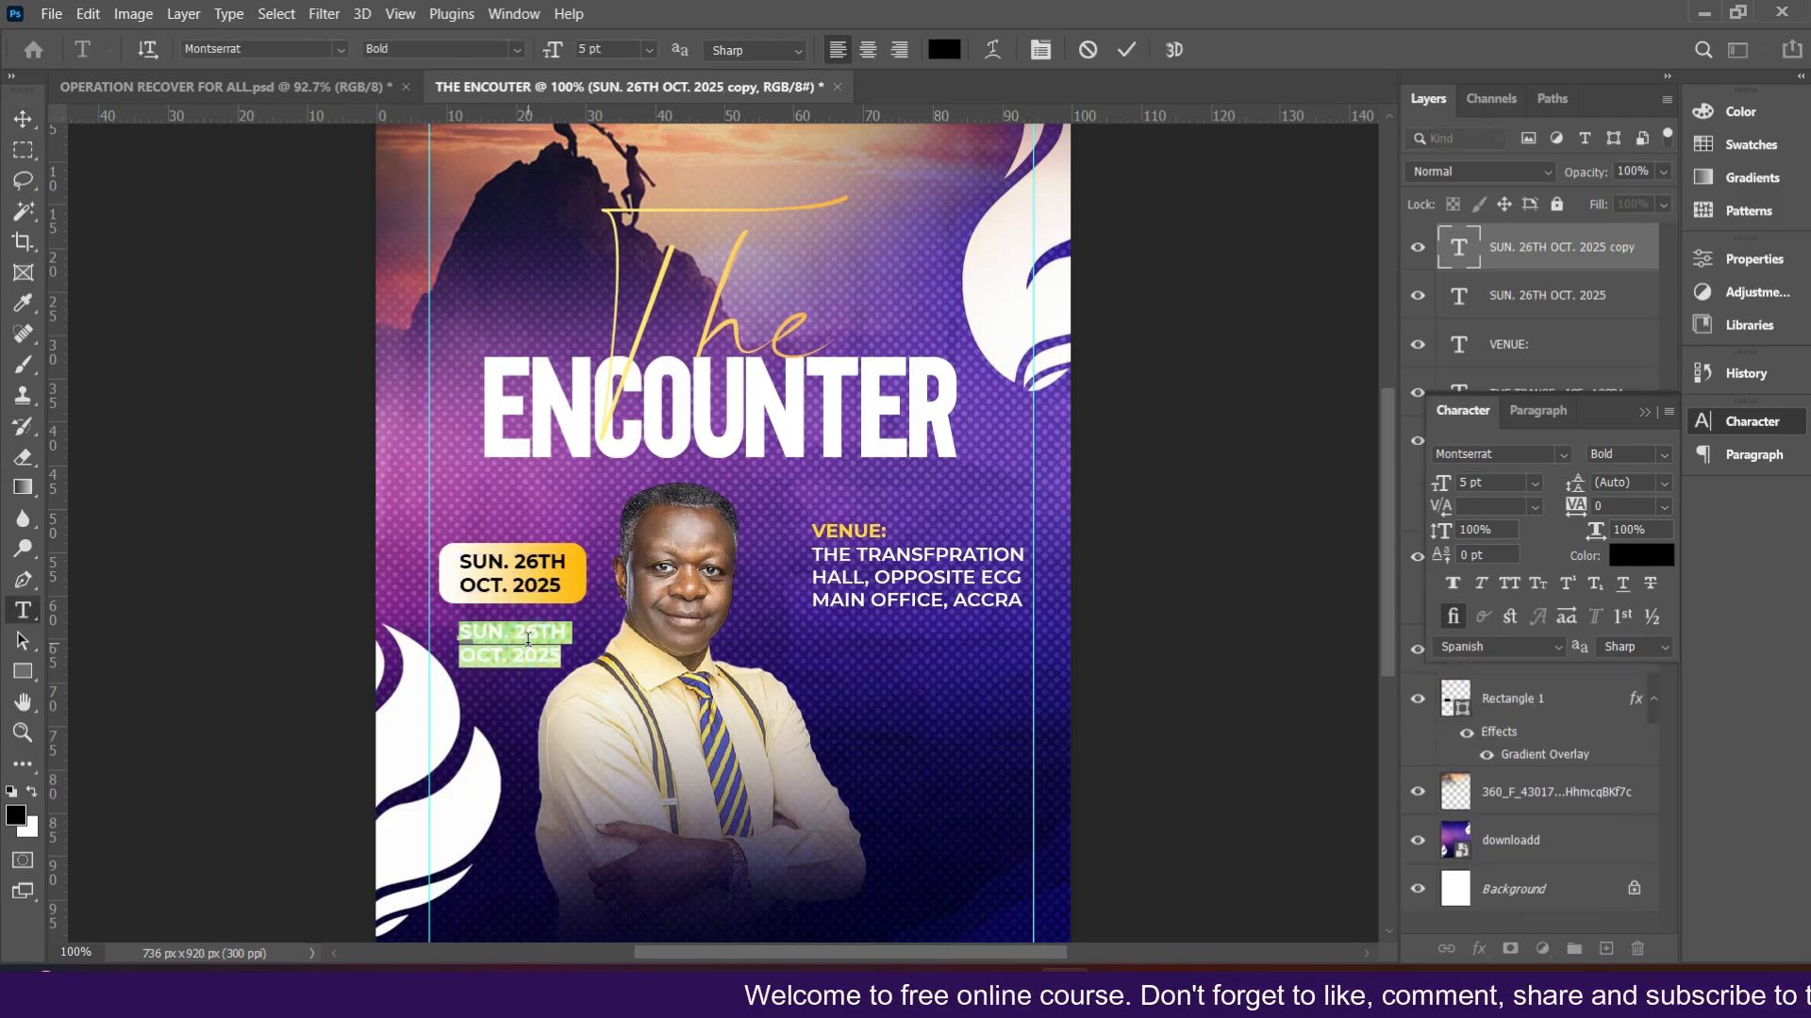
{"action": "type", "text": "2"}
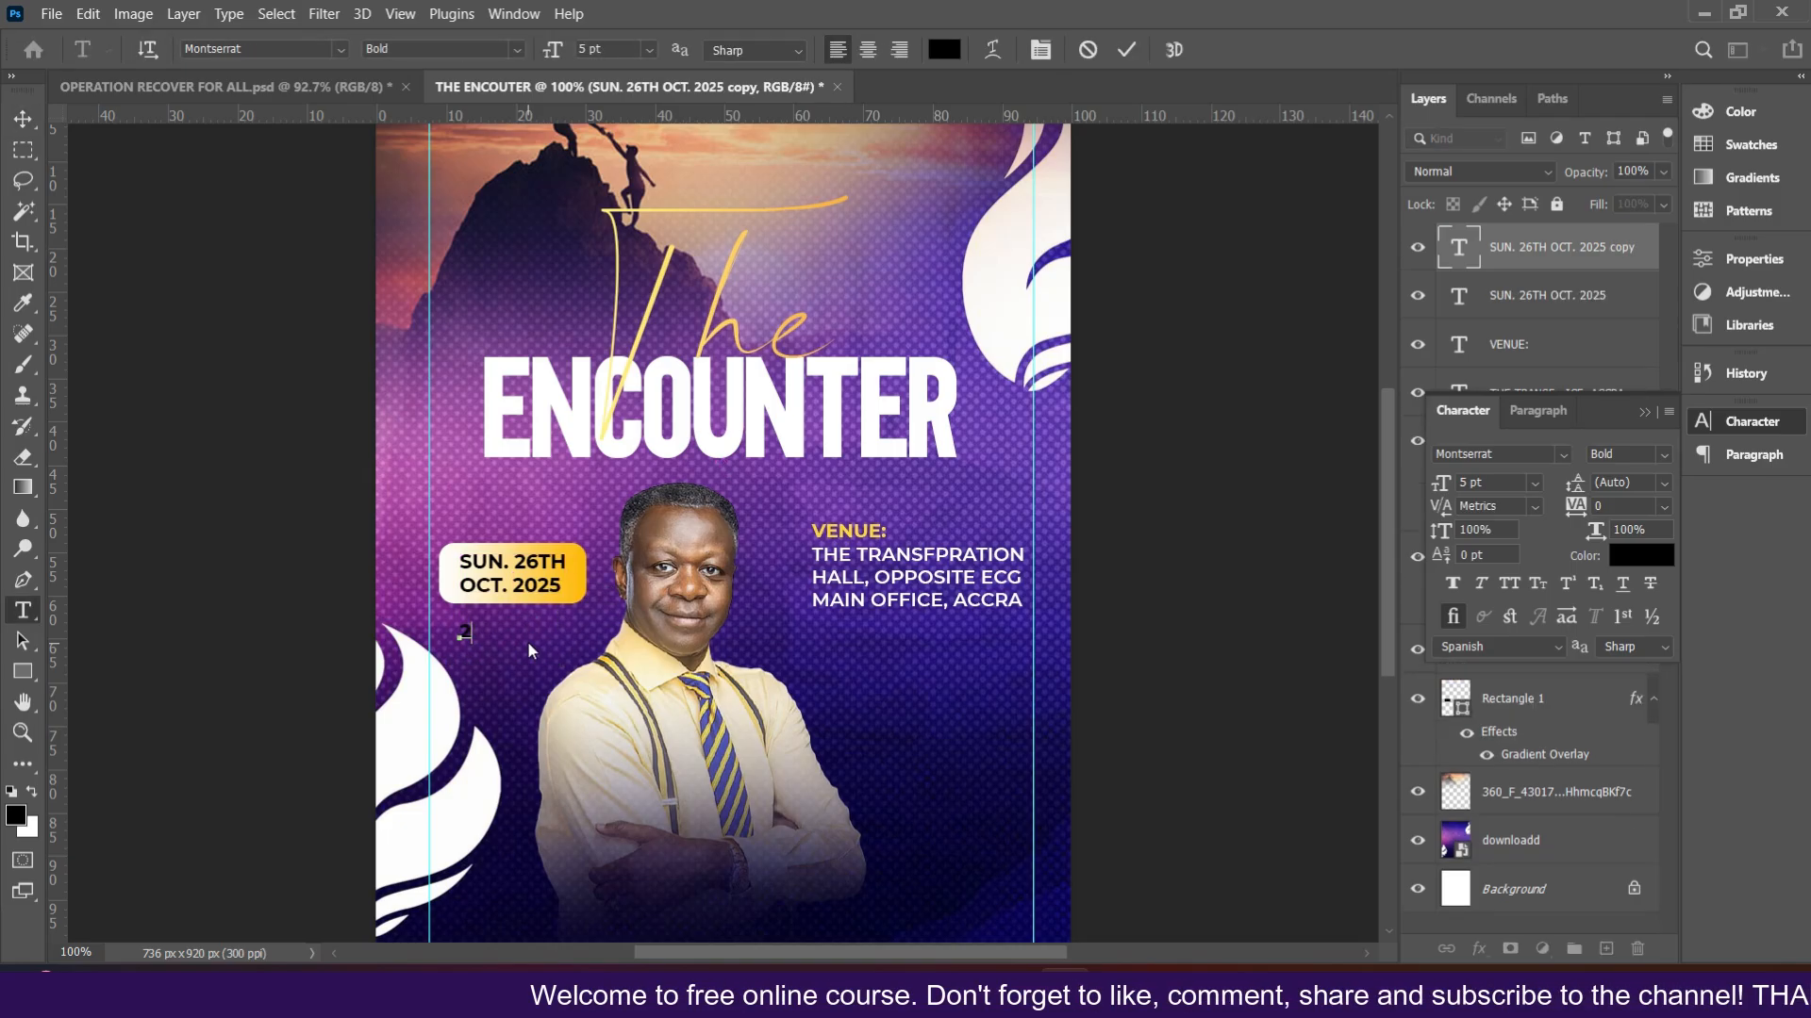
{"action": "type", "text": ":30PM"}
{"action": "key", "text": "ctrl+Return"}
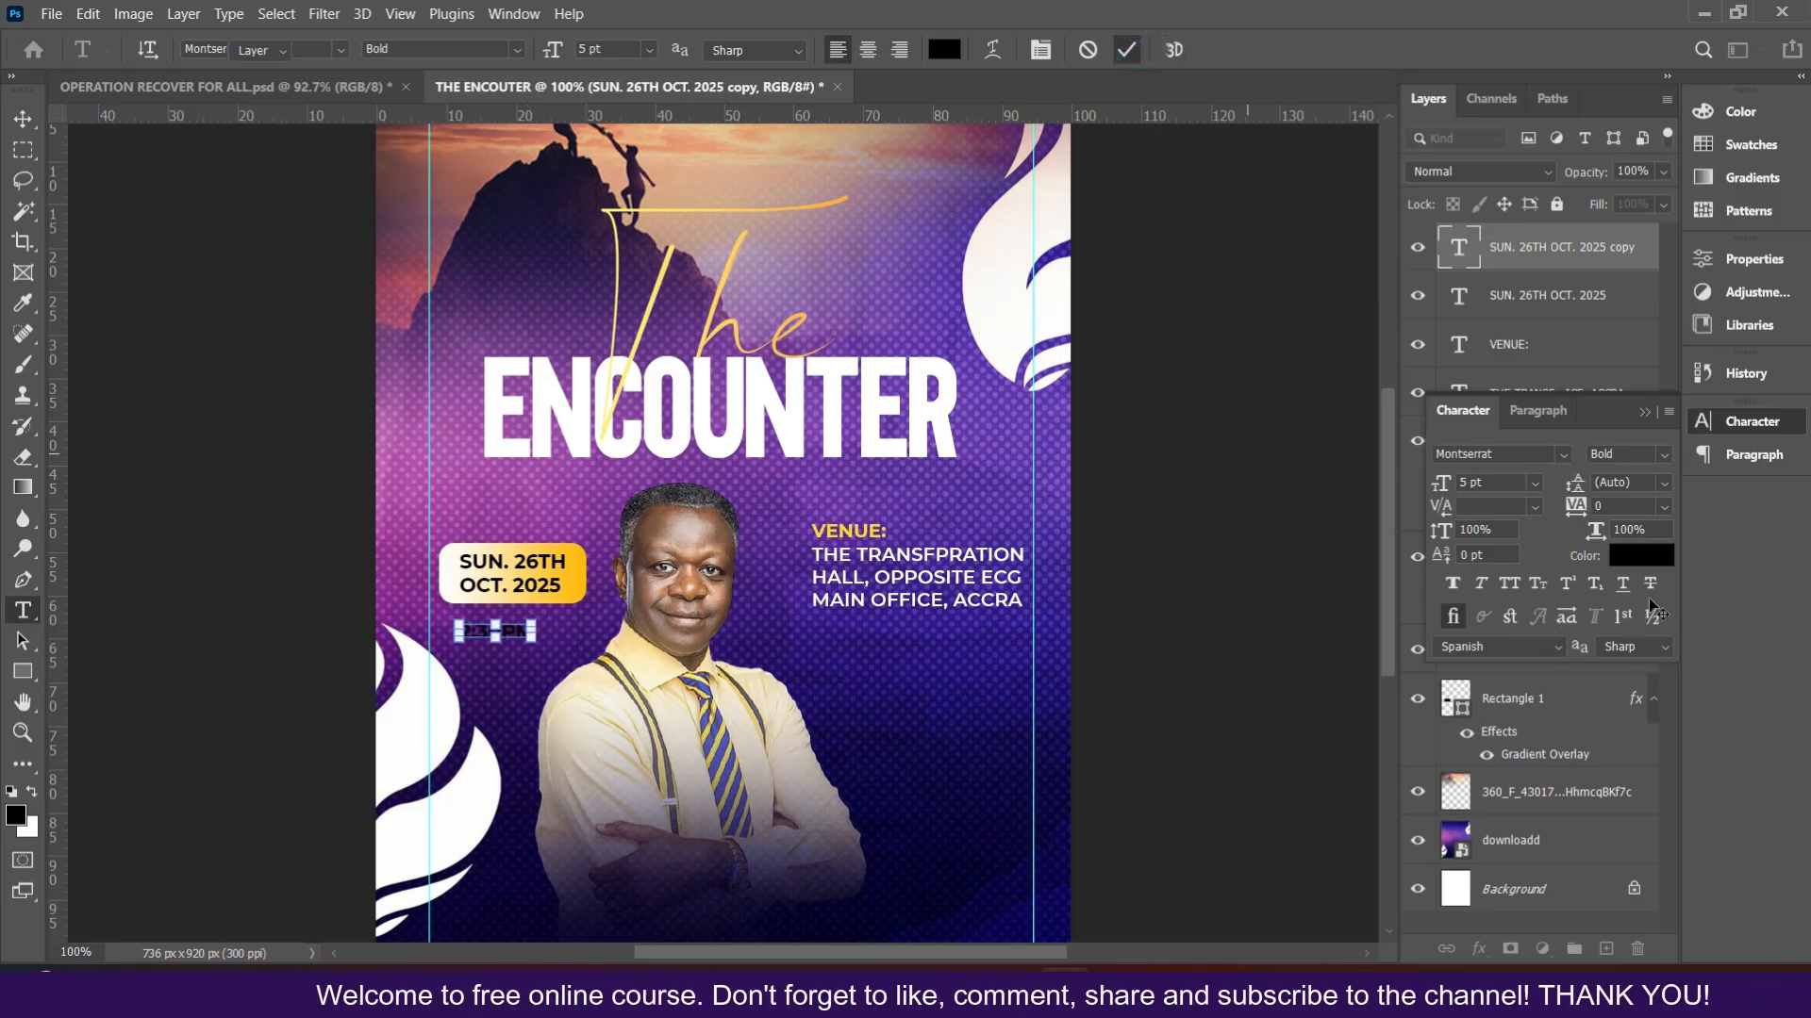
- Set the 2:30PM text to white at 6 pt and move it directly beneath the date rectangle
{"action": "left_click", "coordinate": [1657, 561]}
{"action": "left_click", "coordinate": [1140, 171]}
{"action": "key", "text": "Return"}
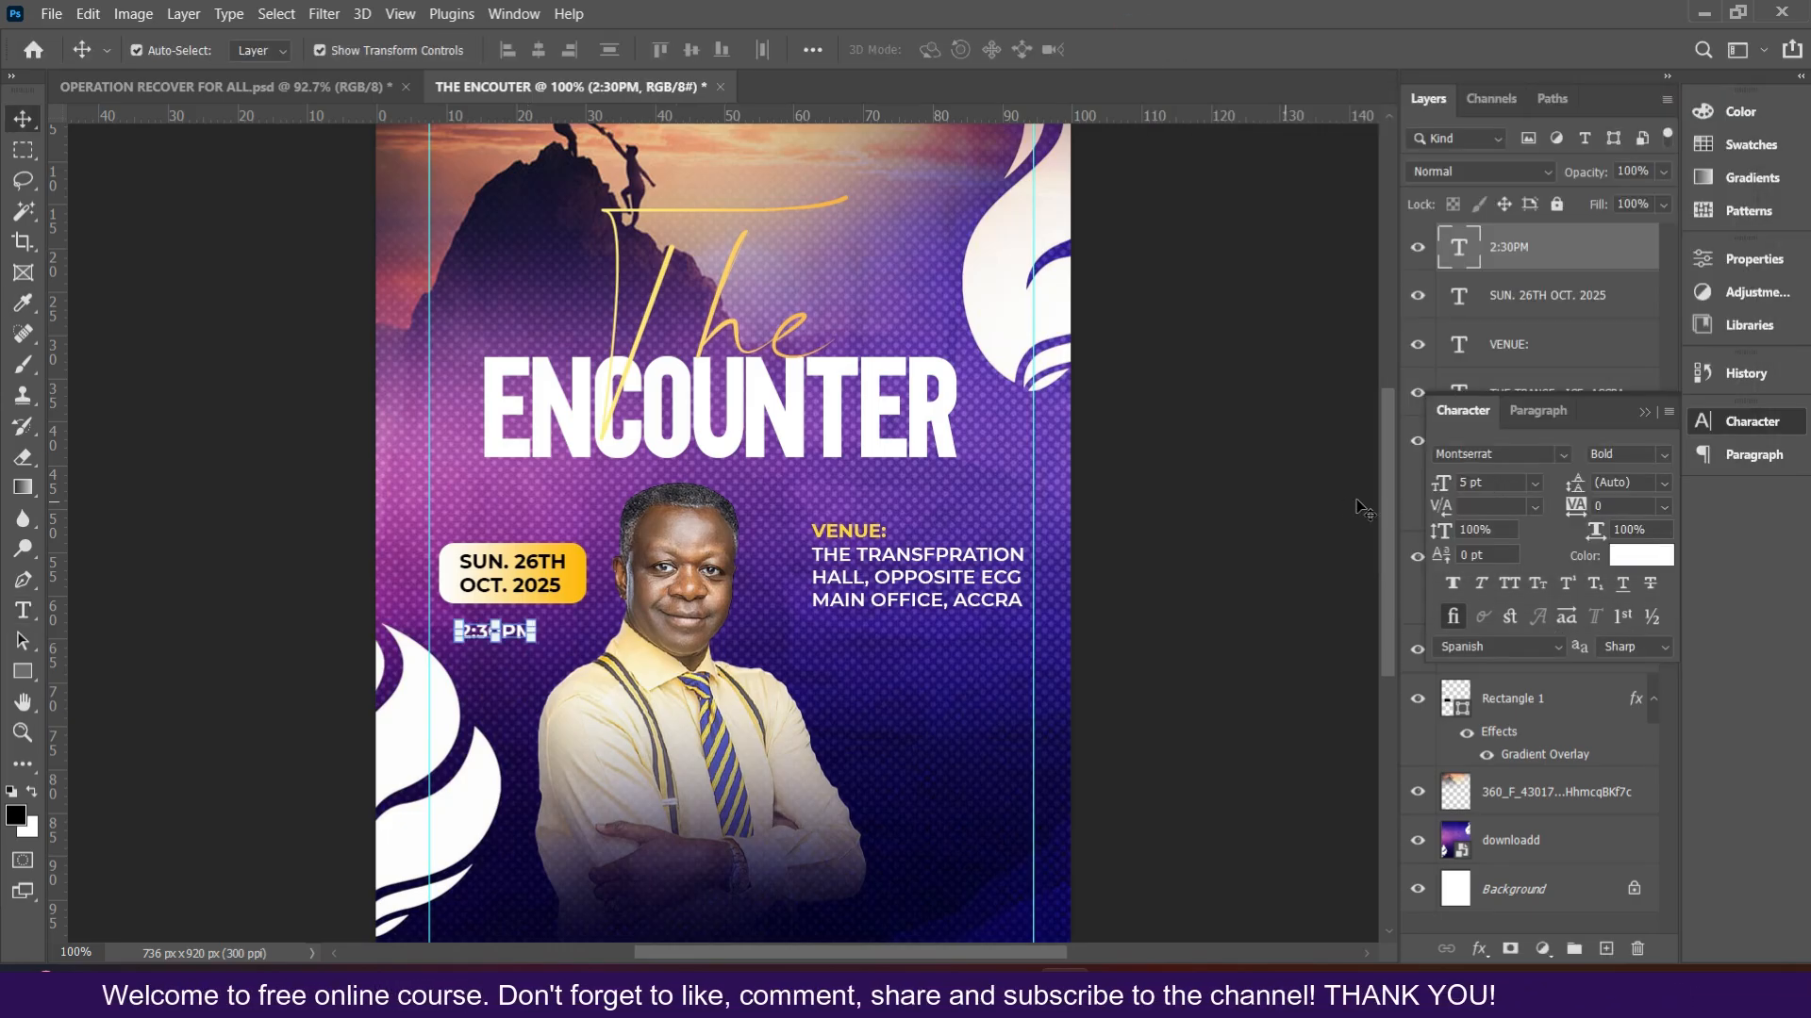
{"action": "left_click", "coordinate": [1534, 482]}
{"action": "left_click", "coordinate": [1489, 526]}
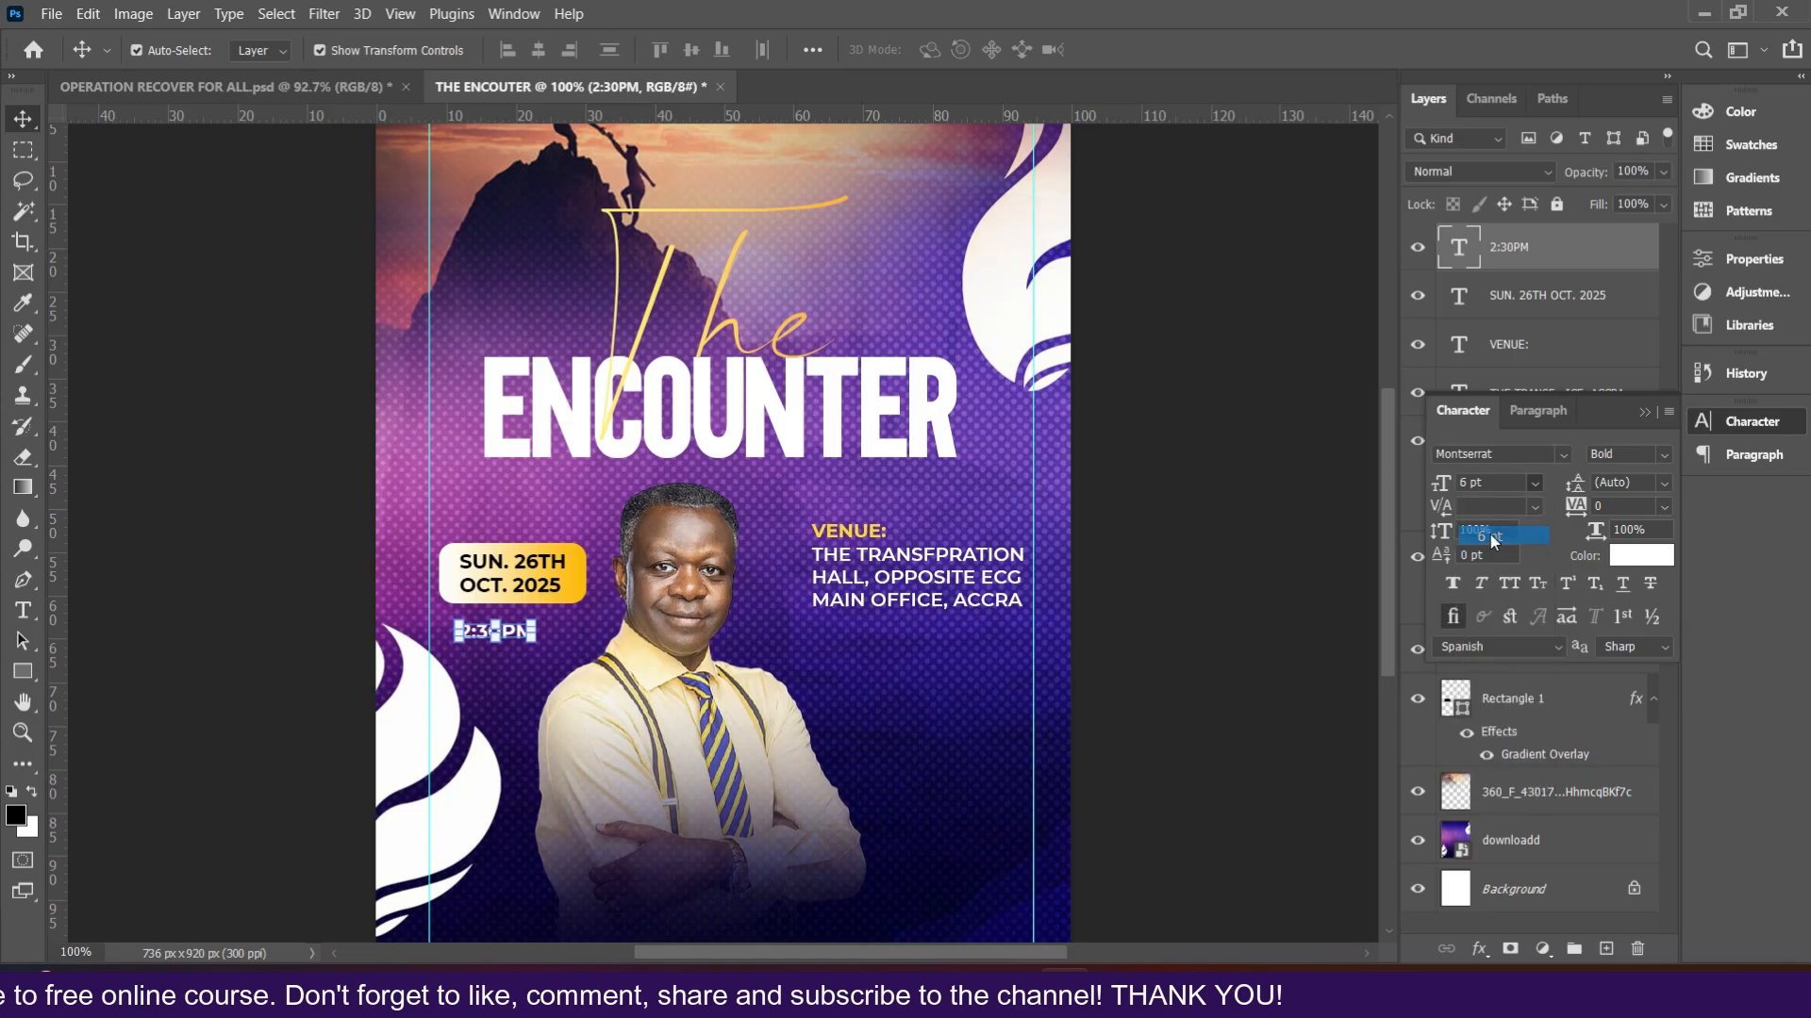
{"action": "left_click_drag", "start_coordinate": [533, 635], "coordinate": [536, 626]}
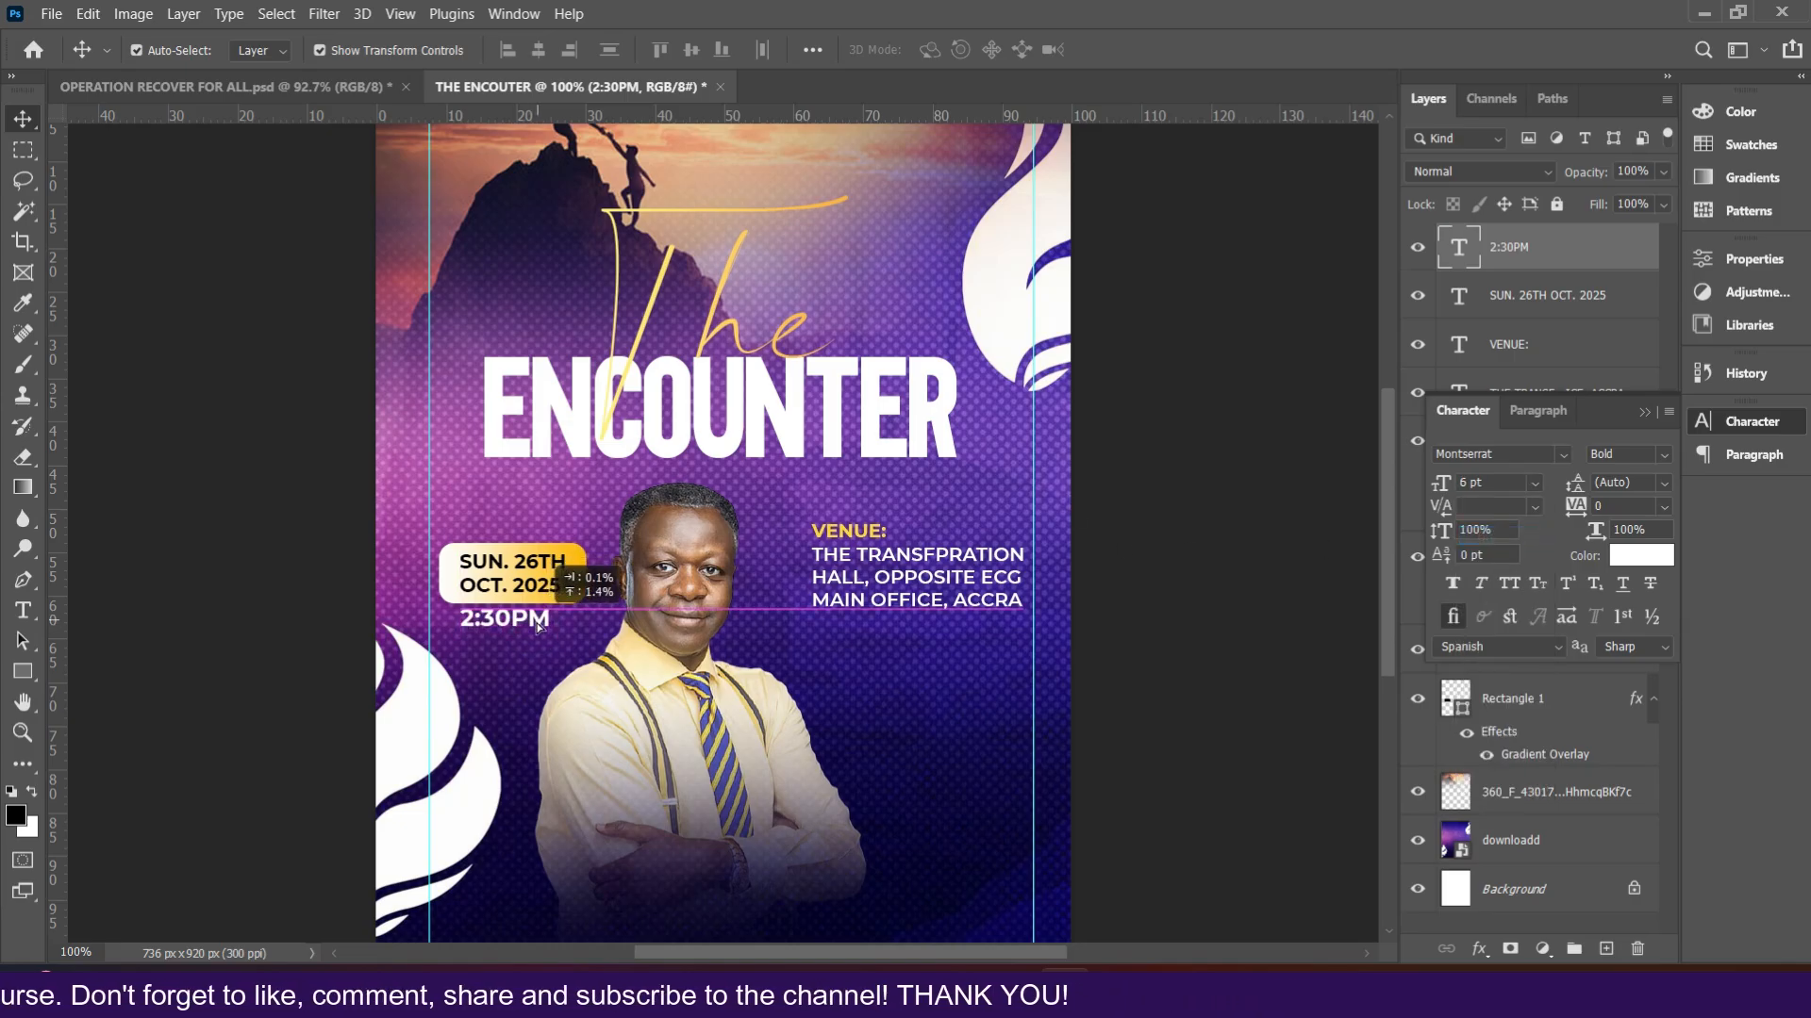
- Duplicate the 2:30PM text below itself, replace the copy's text with "PROMPT" and set its size to 4 pt
{"action": "key", "text": "ctrl+j"}
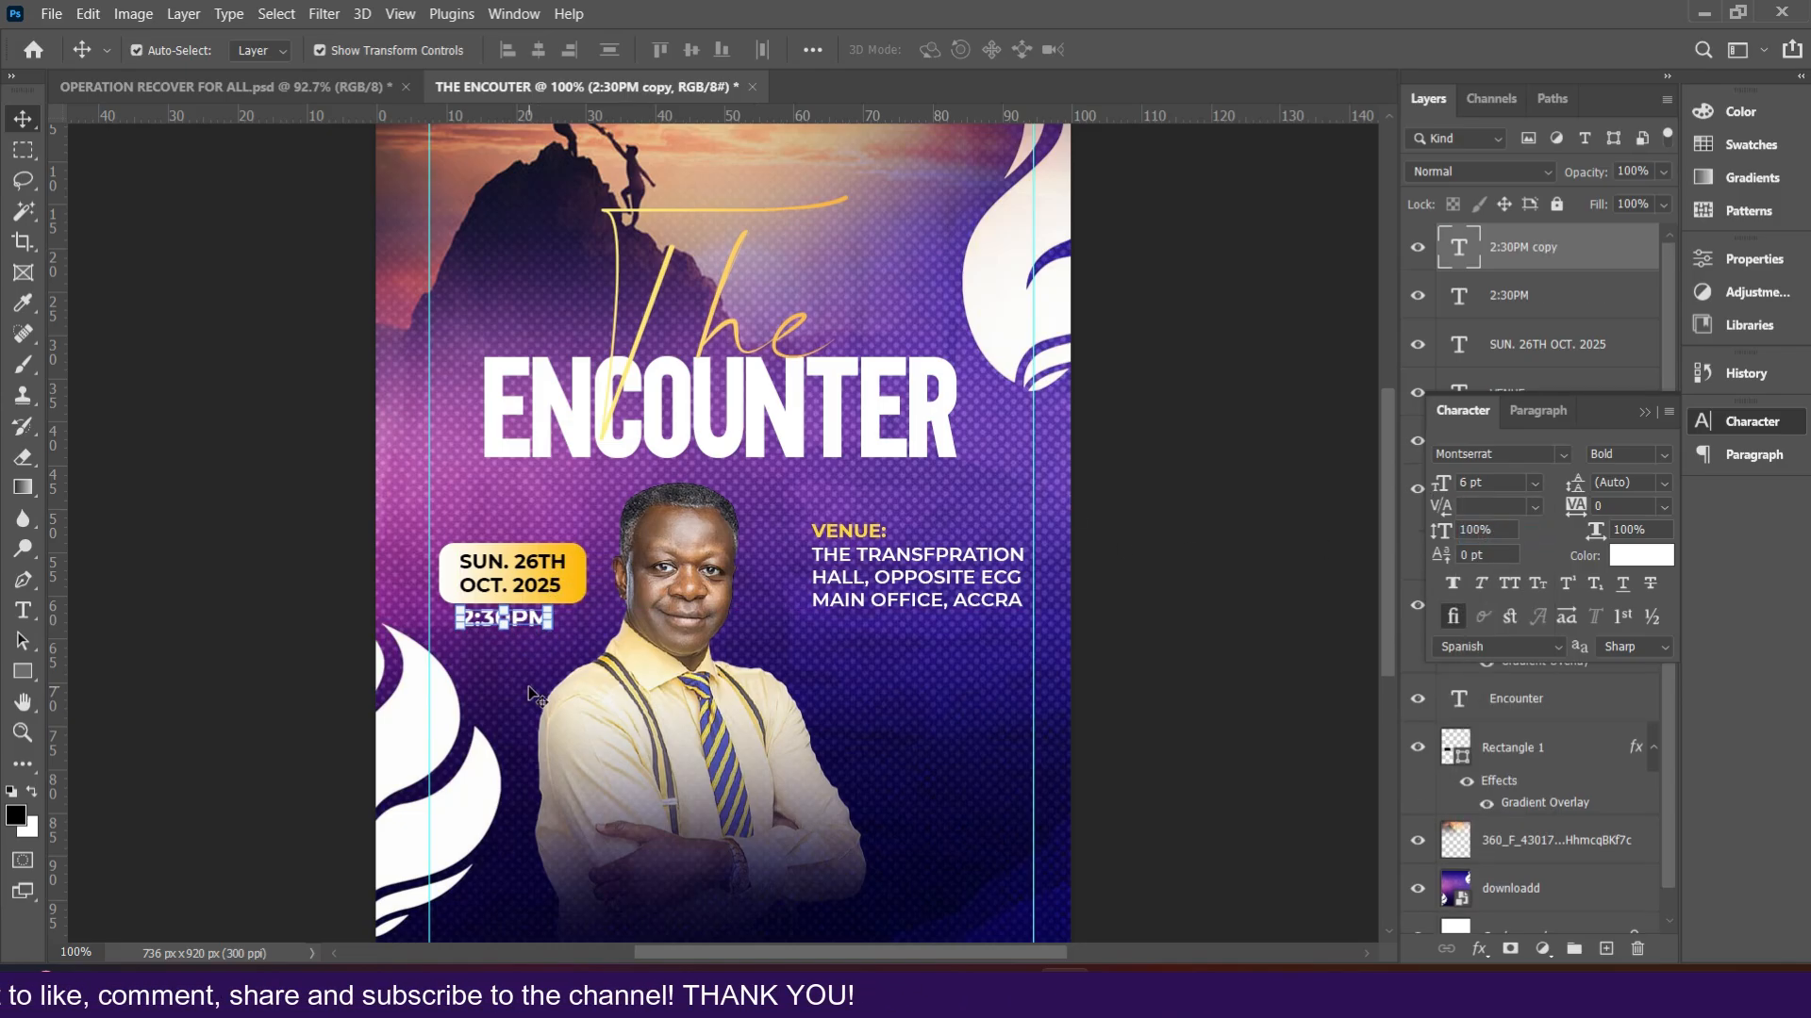
{"action": "left_click_drag", "start_coordinate": [527, 618], "coordinate": [526, 651]}
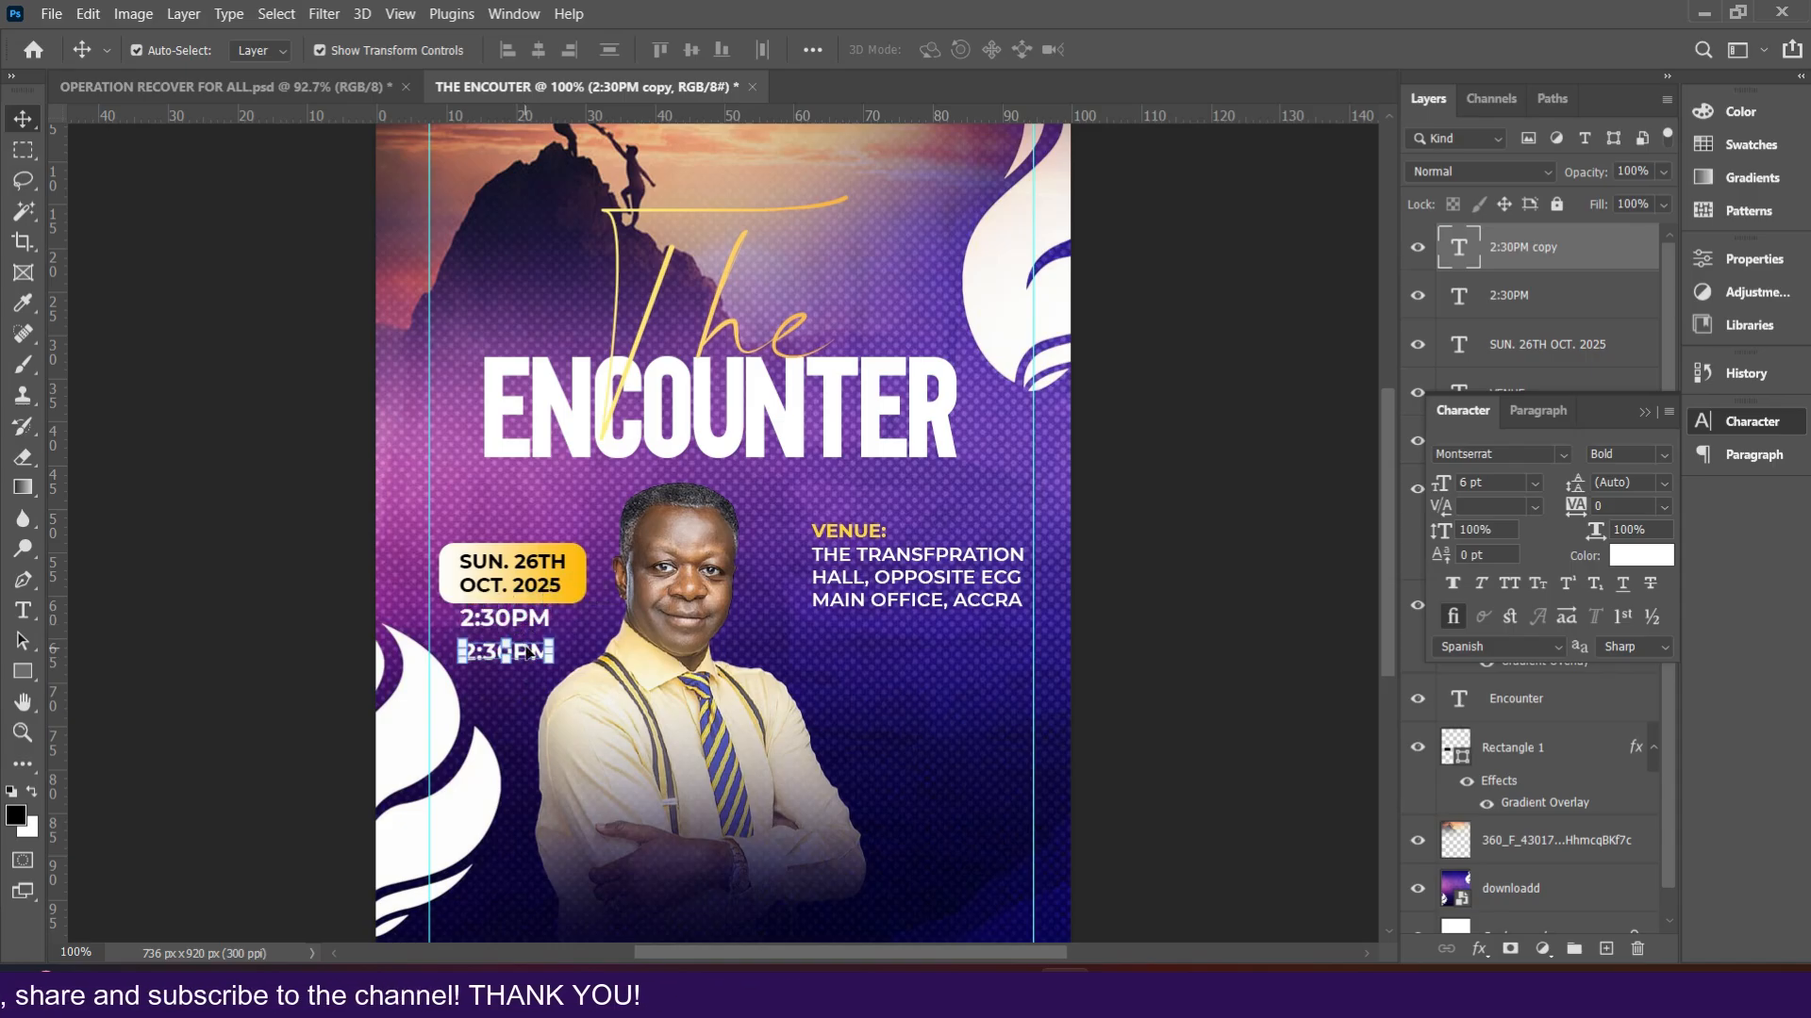
{"action": "double_click", "coordinate": [525, 649]}
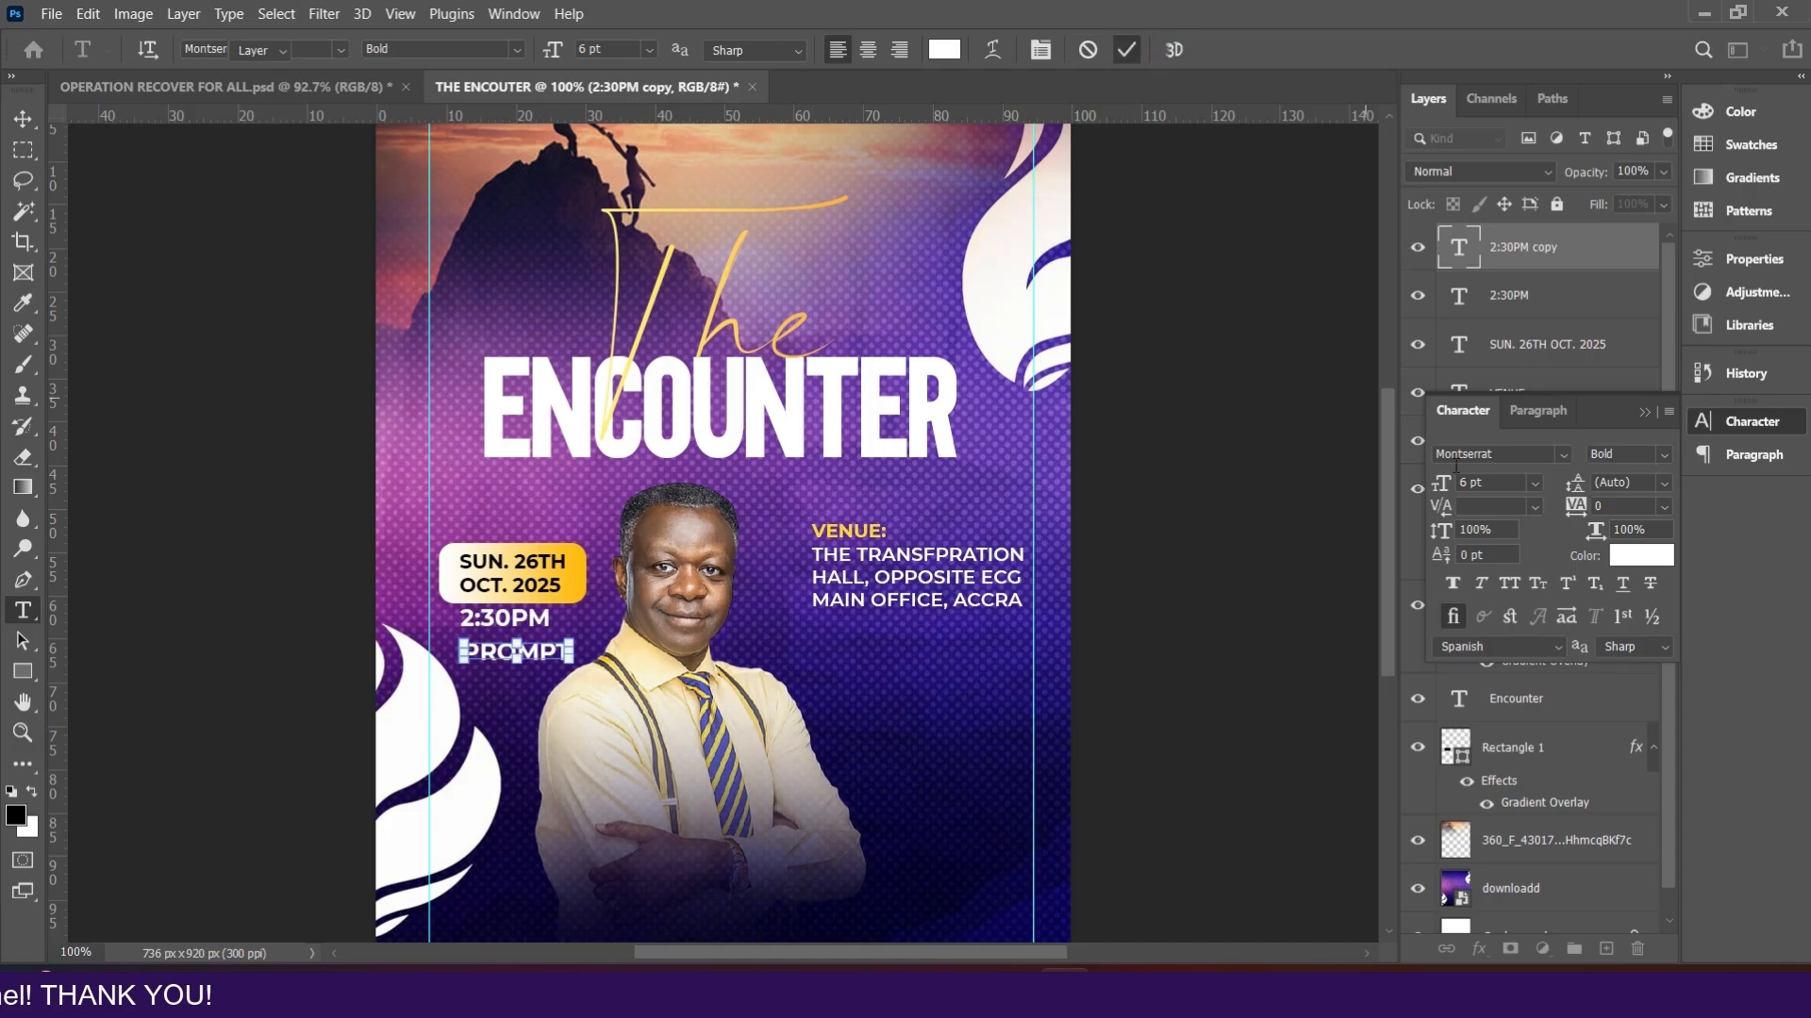
{"action": "key", "text": "ctrl+Return"}
{"action": "key", "text": "v"}
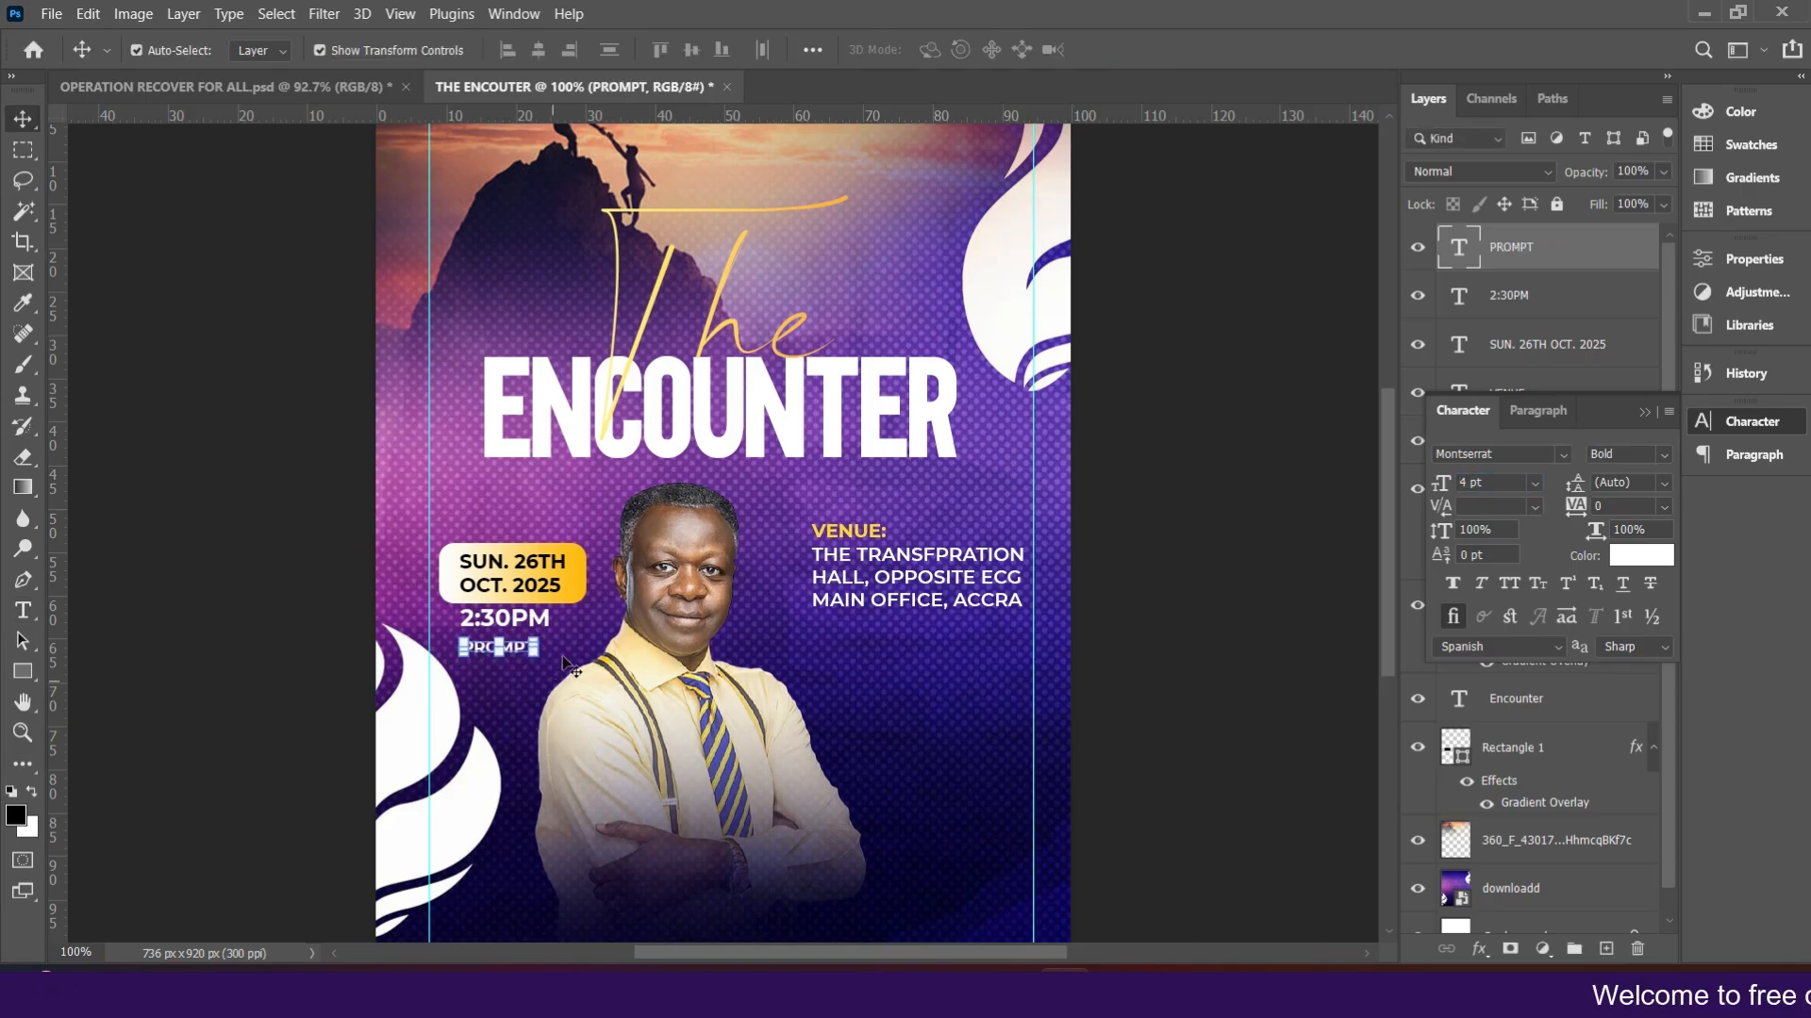
- Bring the 2:30PM text closer to PROMPT and align the two texts by their left edges
{"action": "left_click", "coordinate": [1513, 304]}
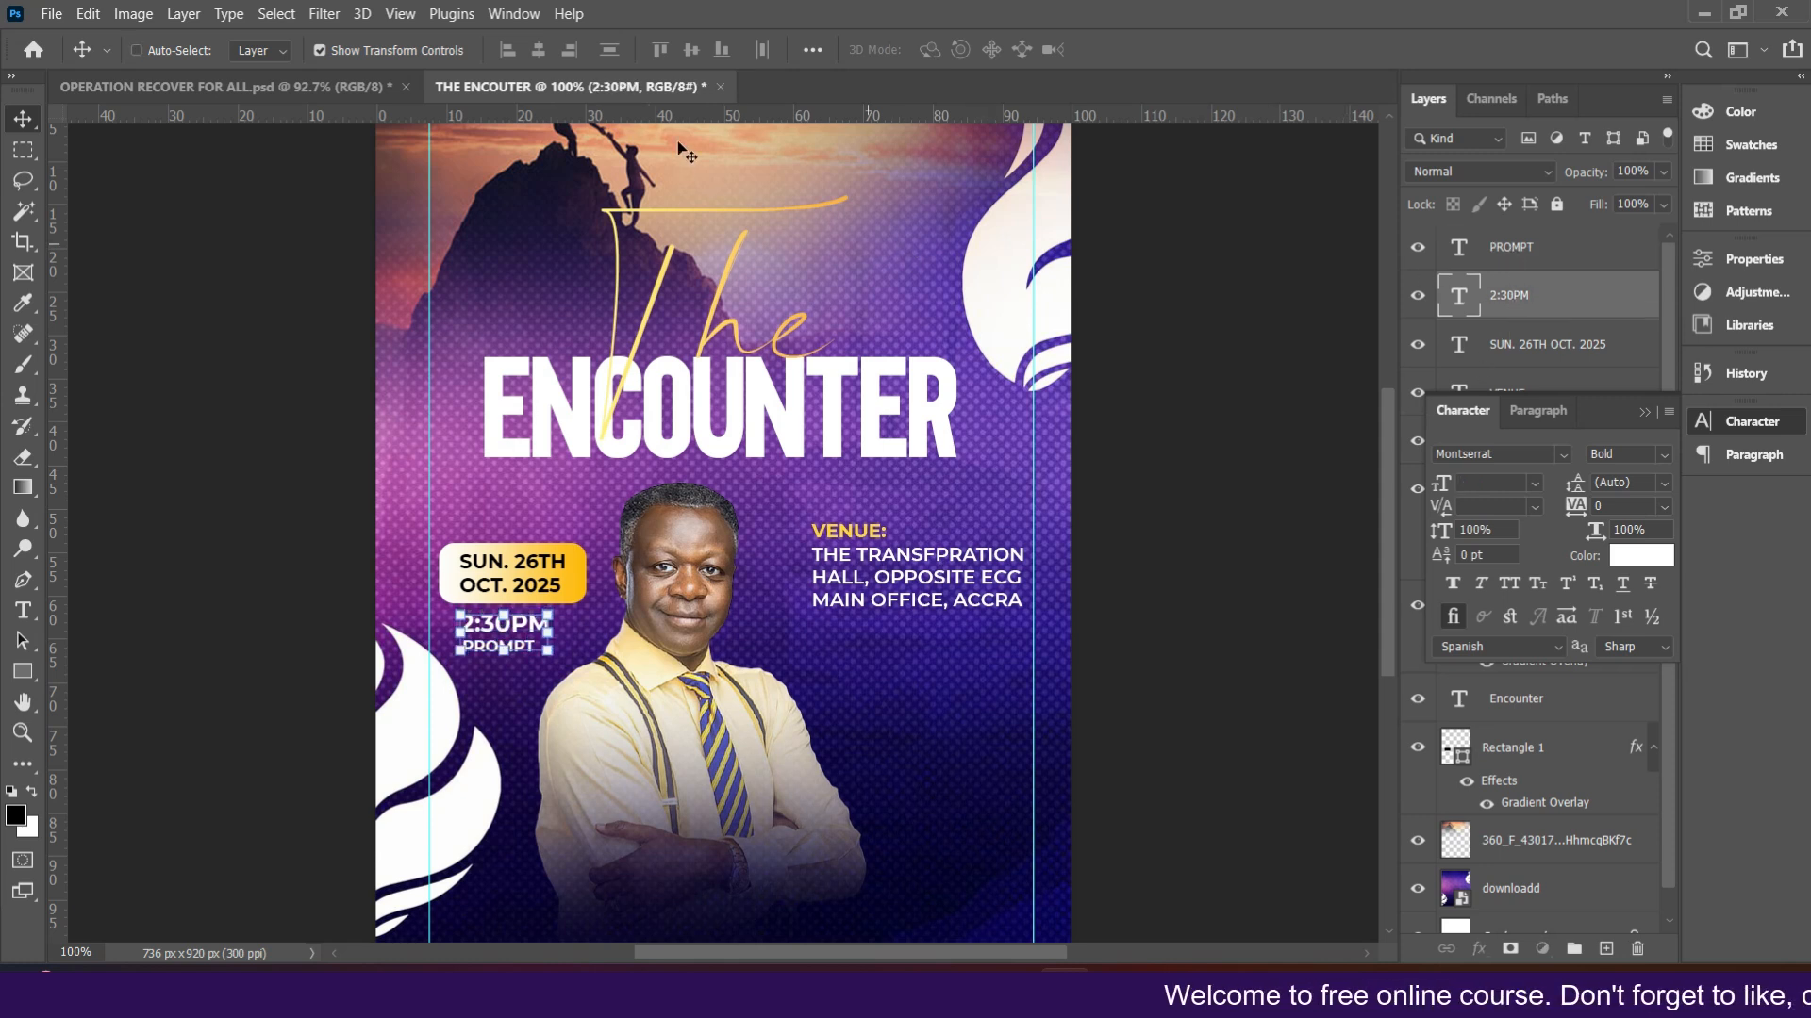
{"action": "left_click", "coordinate": [502, 60]}
{"action": "left_click", "coordinate": [1140, 521]}
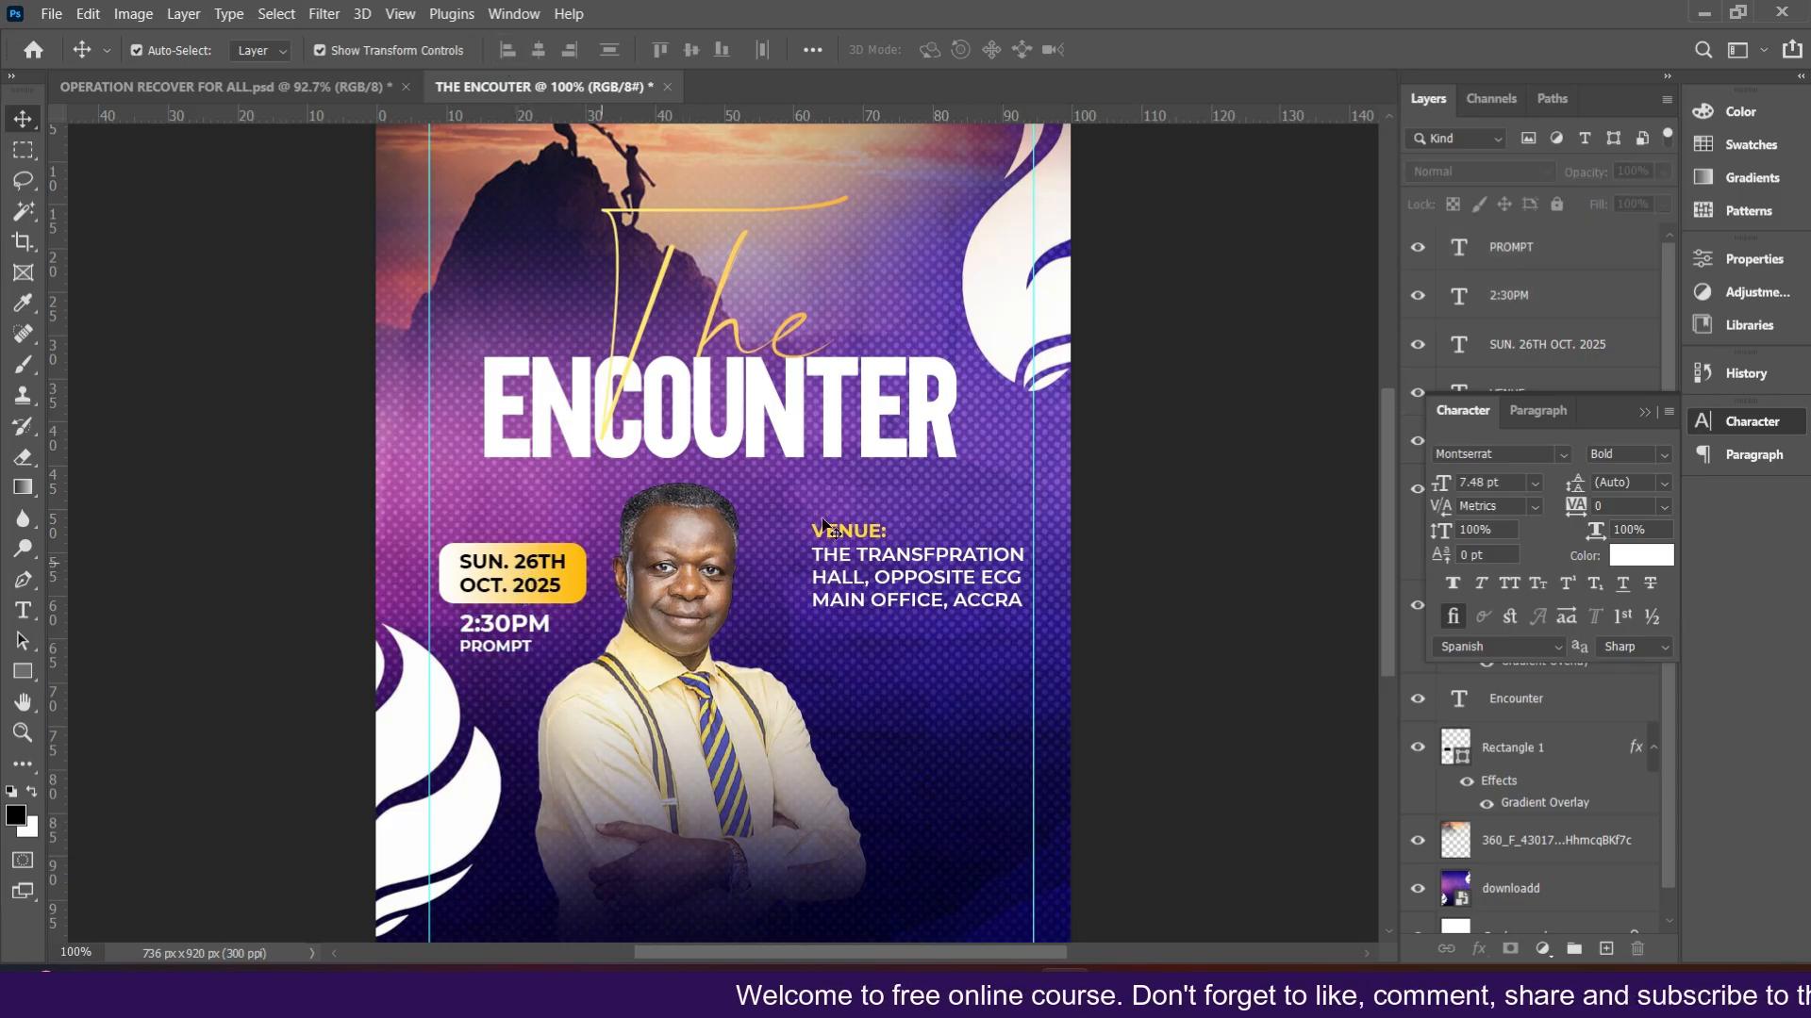
- Move the speaker photo to the right and centre it horizontally on the canvas
{"action": "left_click_drag", "start_coordinate": [622, 617], "coordinate": [654, 617]}
{"action": "key", "text": "ctrl+a"}
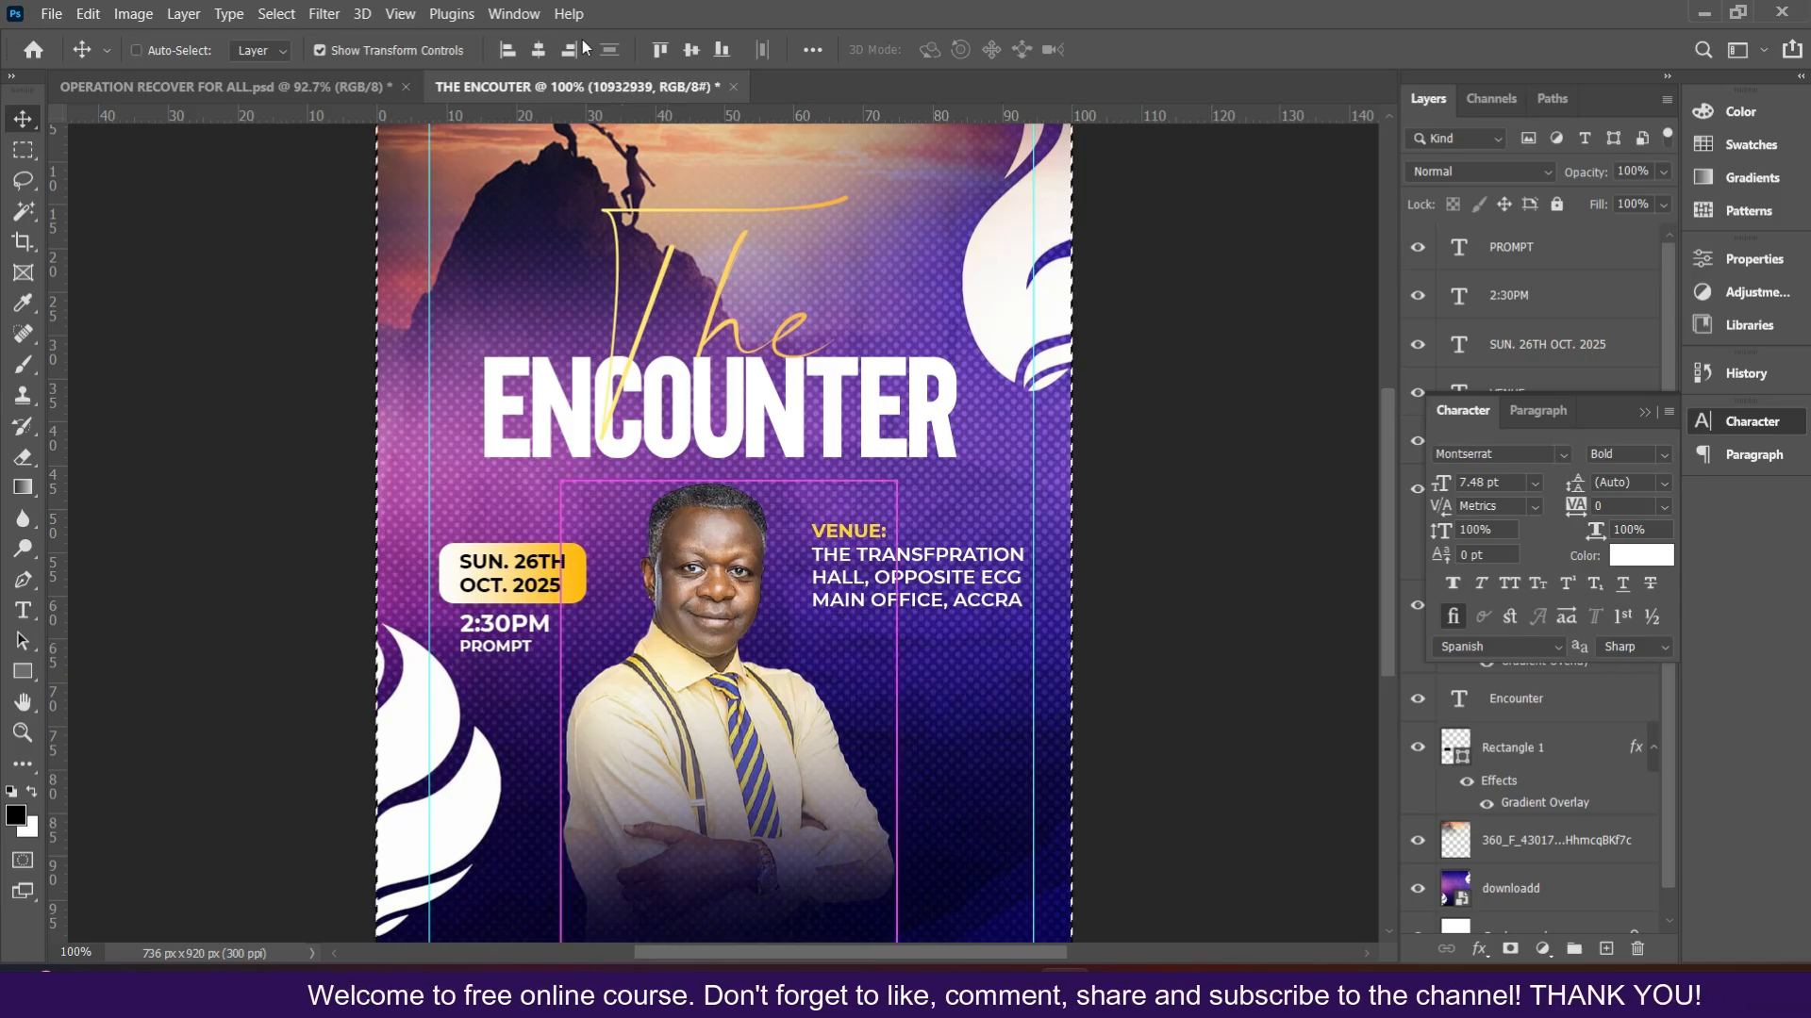
{"action": "left_click", "coordinate": [539, 50]}
{"action": "key", "text": "ctrl+d"}
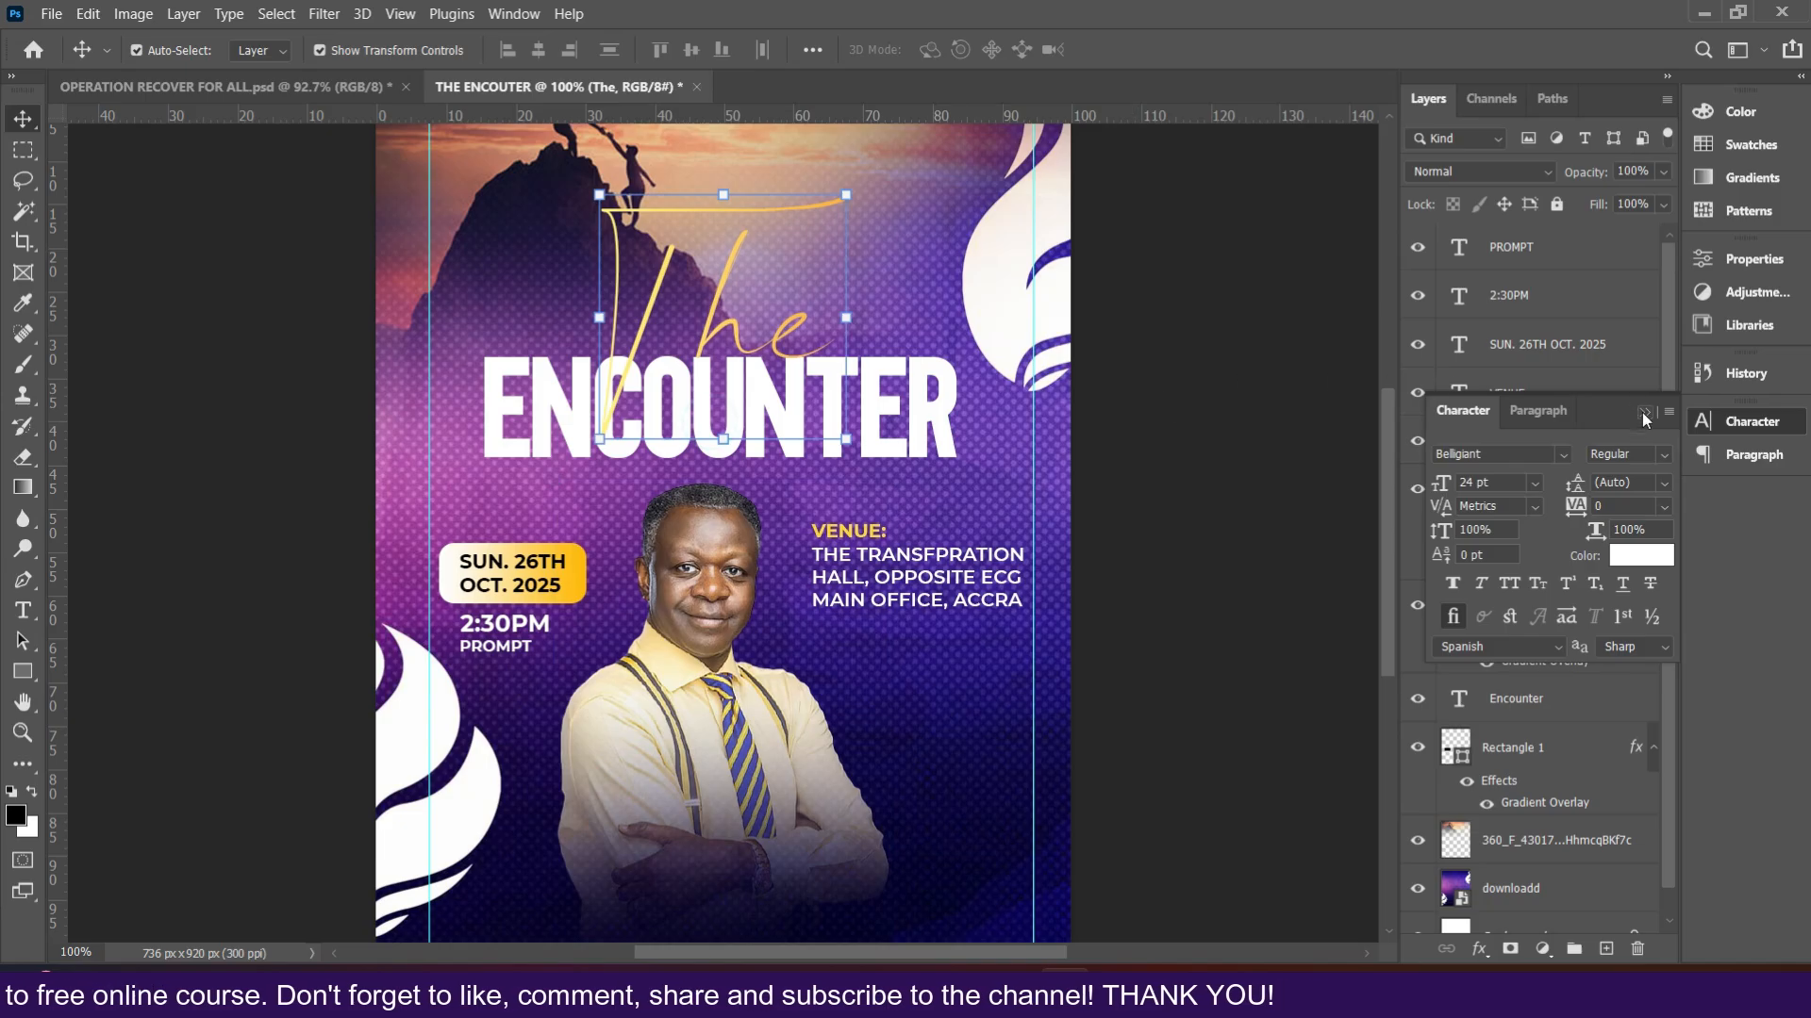
- Move the The and Encounter title layers together slightly down, closer to the speaker's head
{"action": "left_click", "coordinate": [1546, 660]}
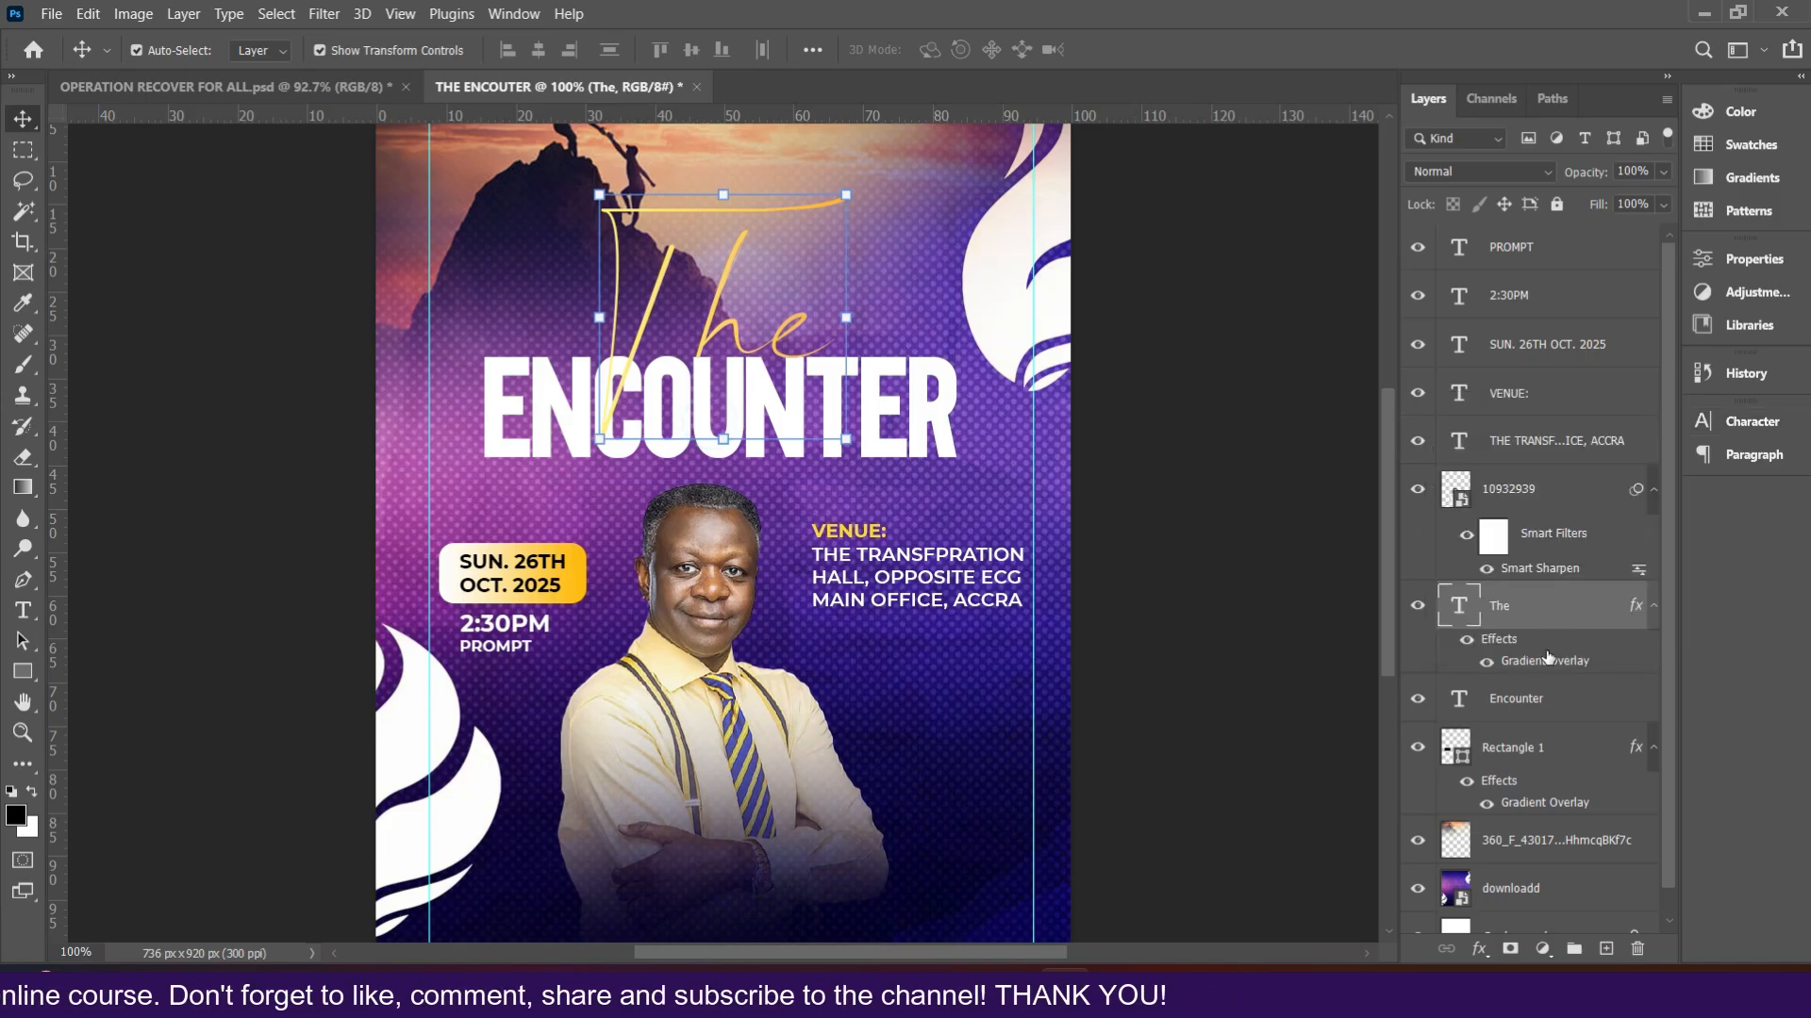
{"action": "left_click", "coordinate": [1523, 698], "text": "shift"}
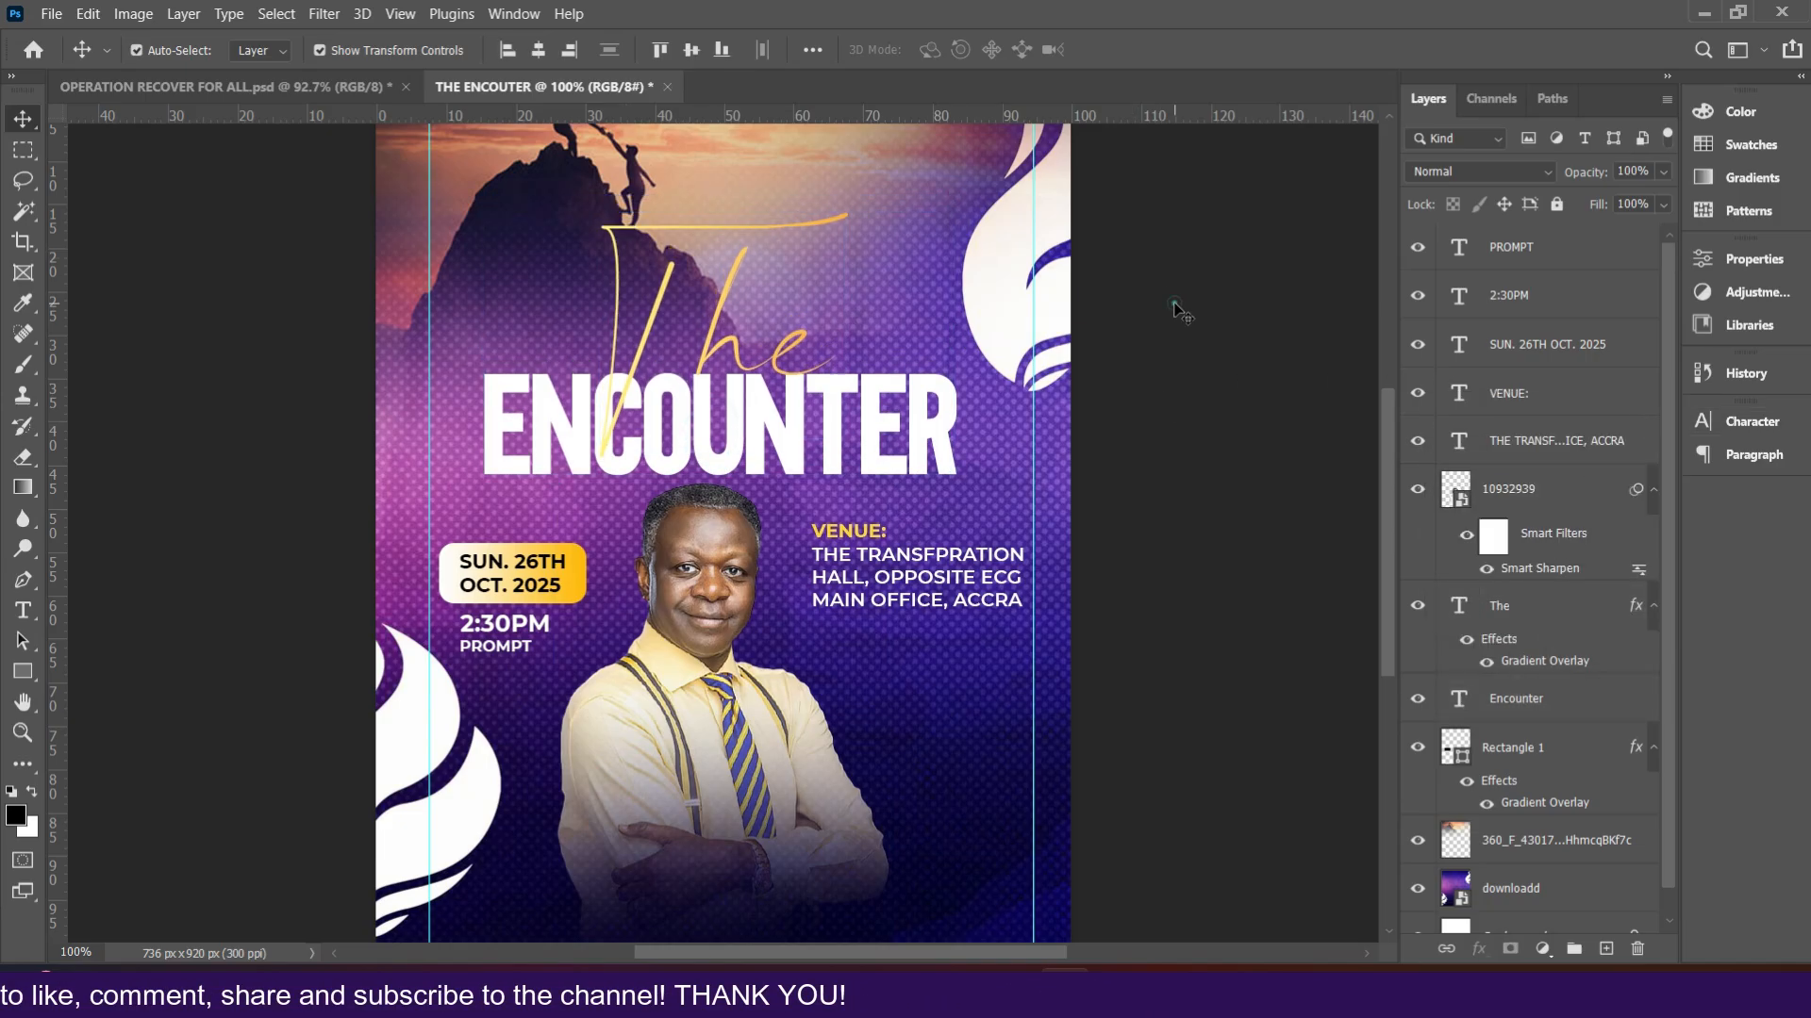
{"action": "key", "text": "ctrl+0"}
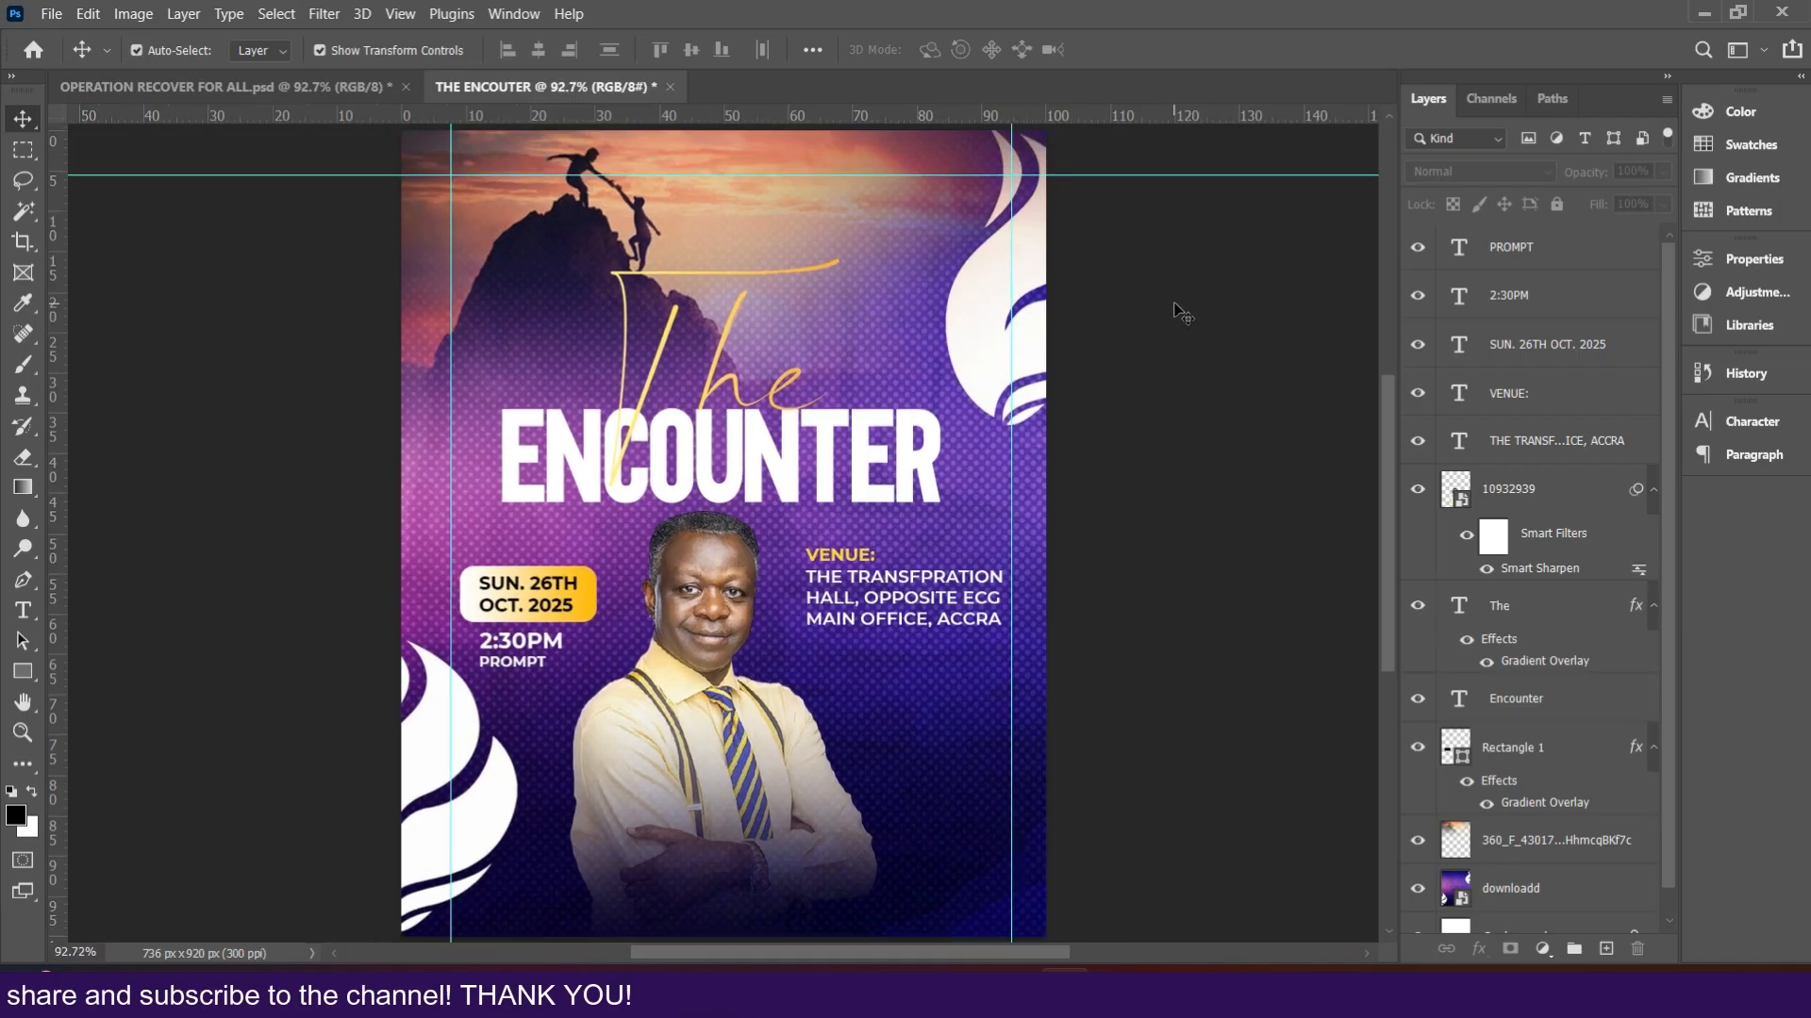
- Remove the horizontal guide near the top of the flyer and nudge the speaker photo slightly down
{"action": "left_click", "coordinate": [1039, 176]}
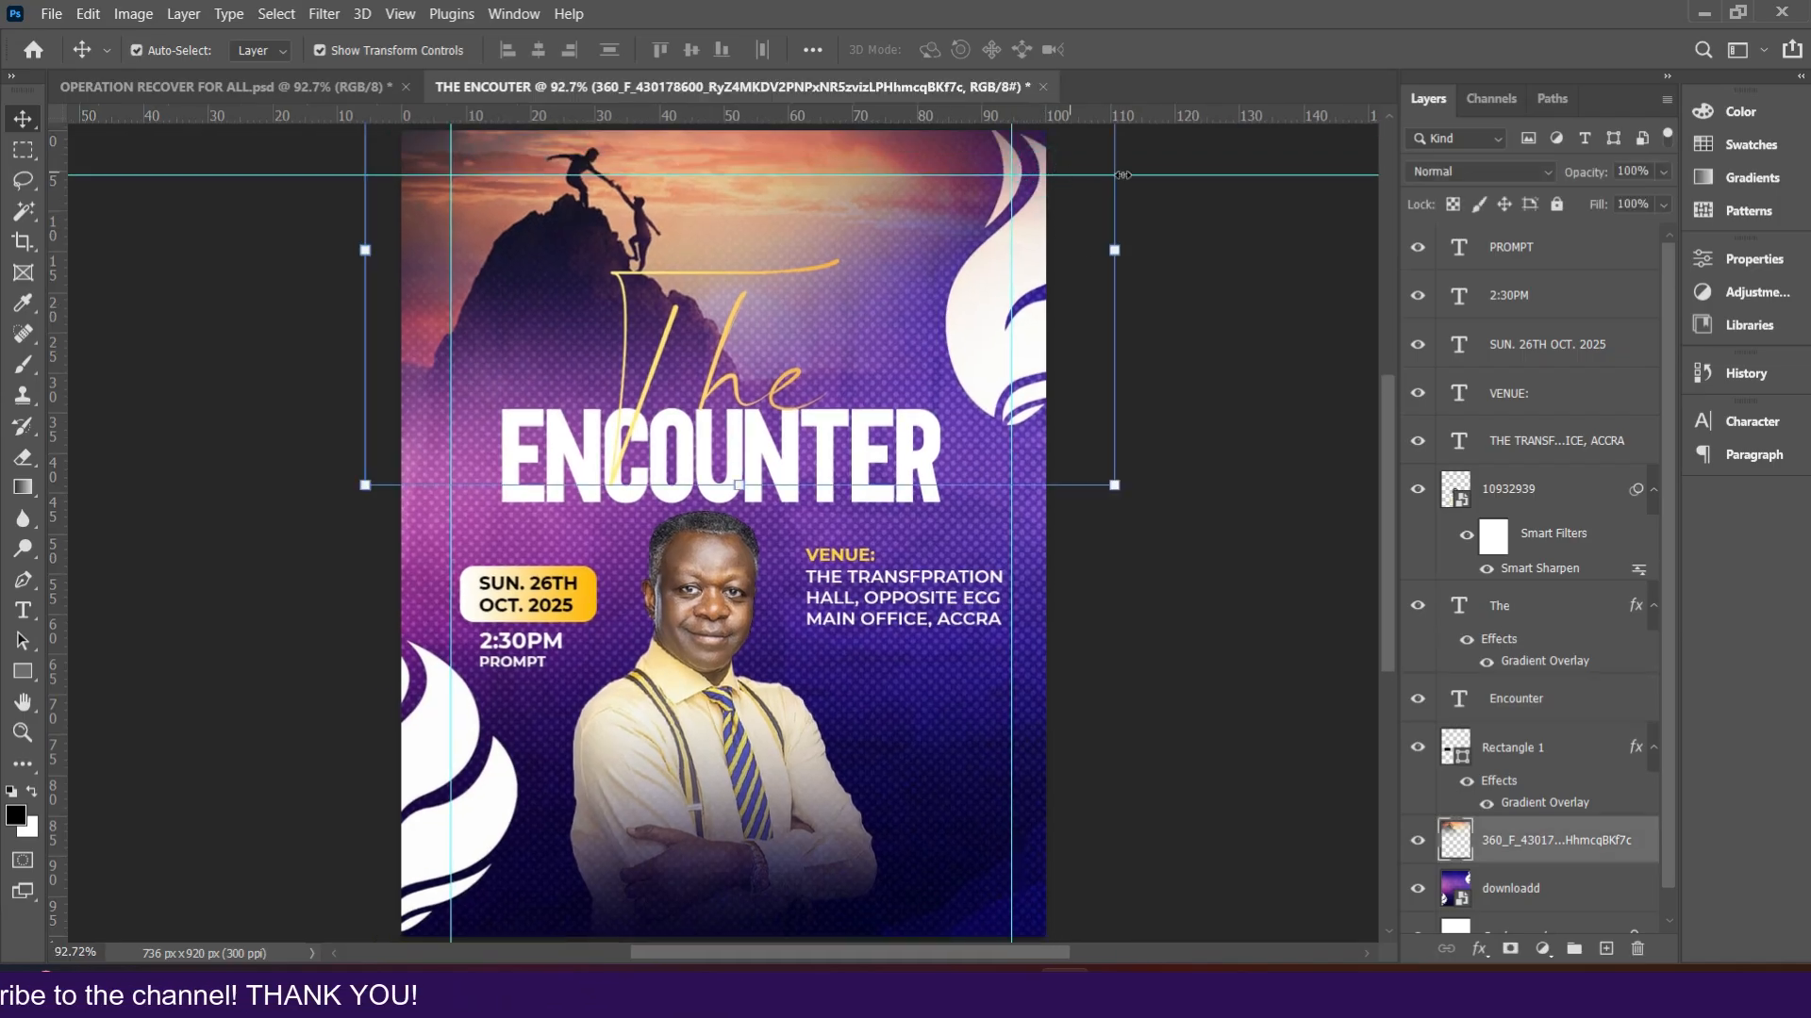
{"action": "left_click_drag", "start_coordinate": [1173, 9], "coordinate": [1173, 11]}
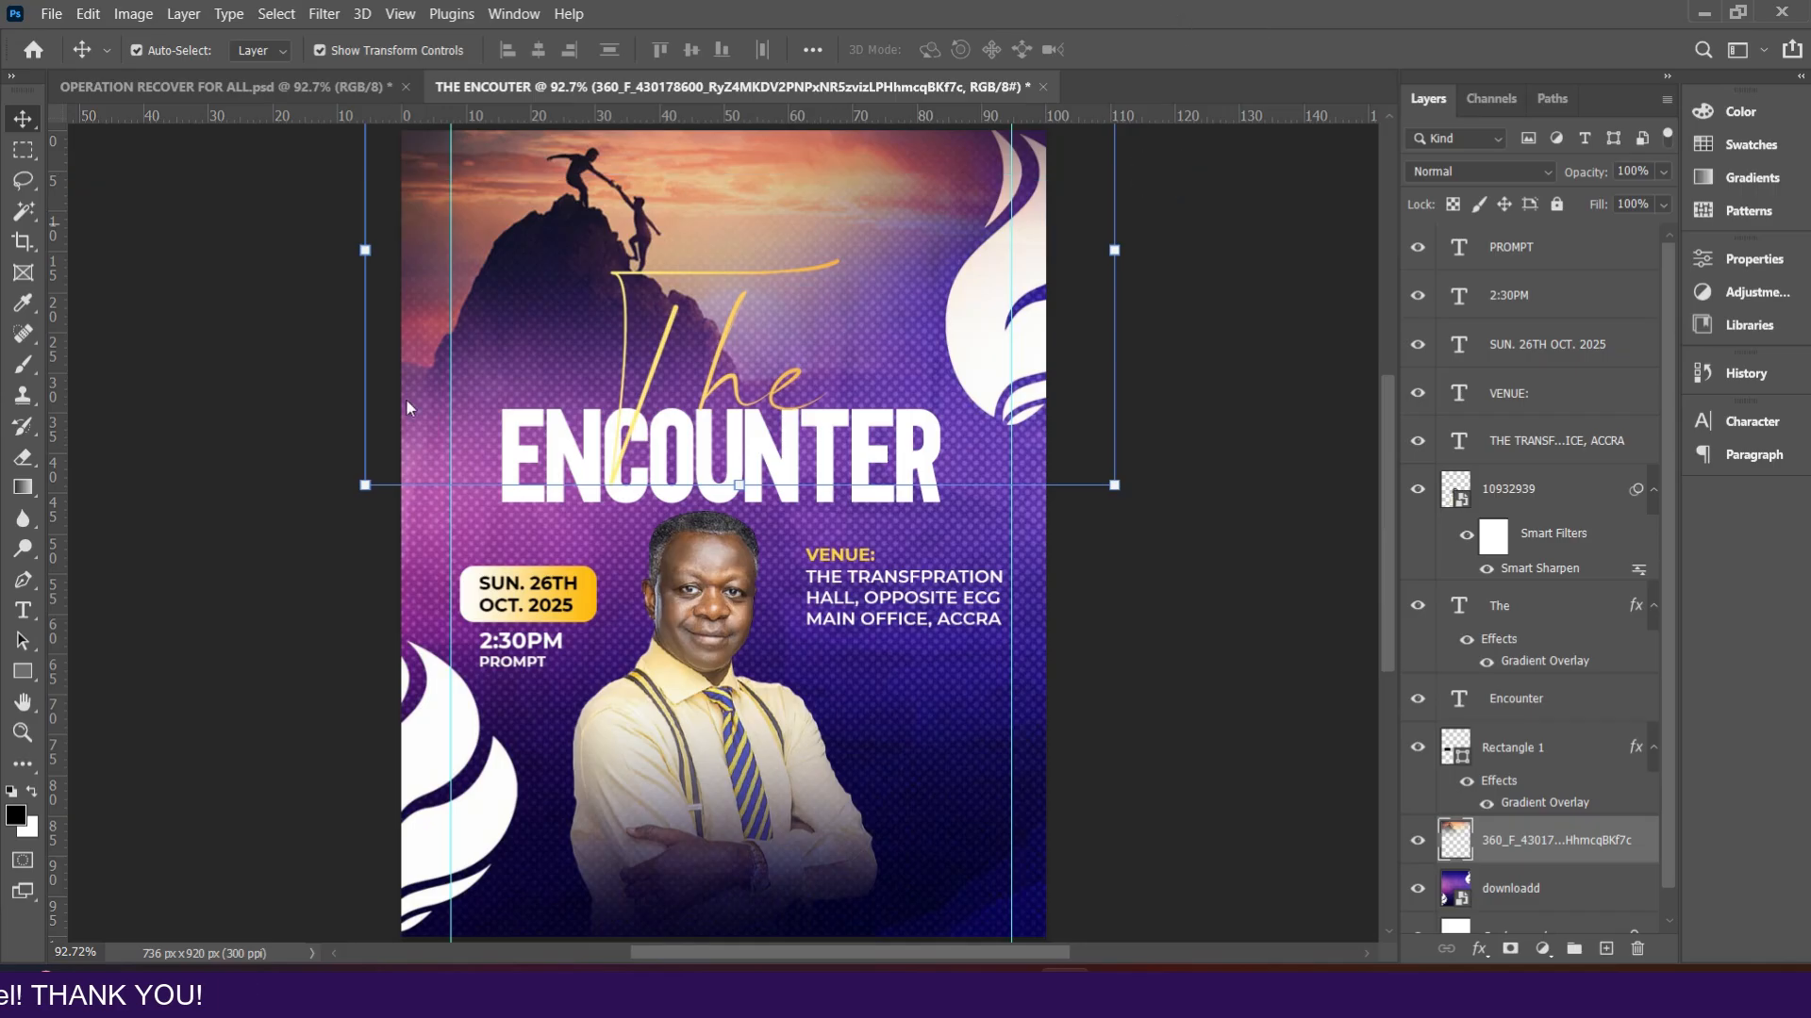
{"action": "left_click", "coordinate": [673, 686]}
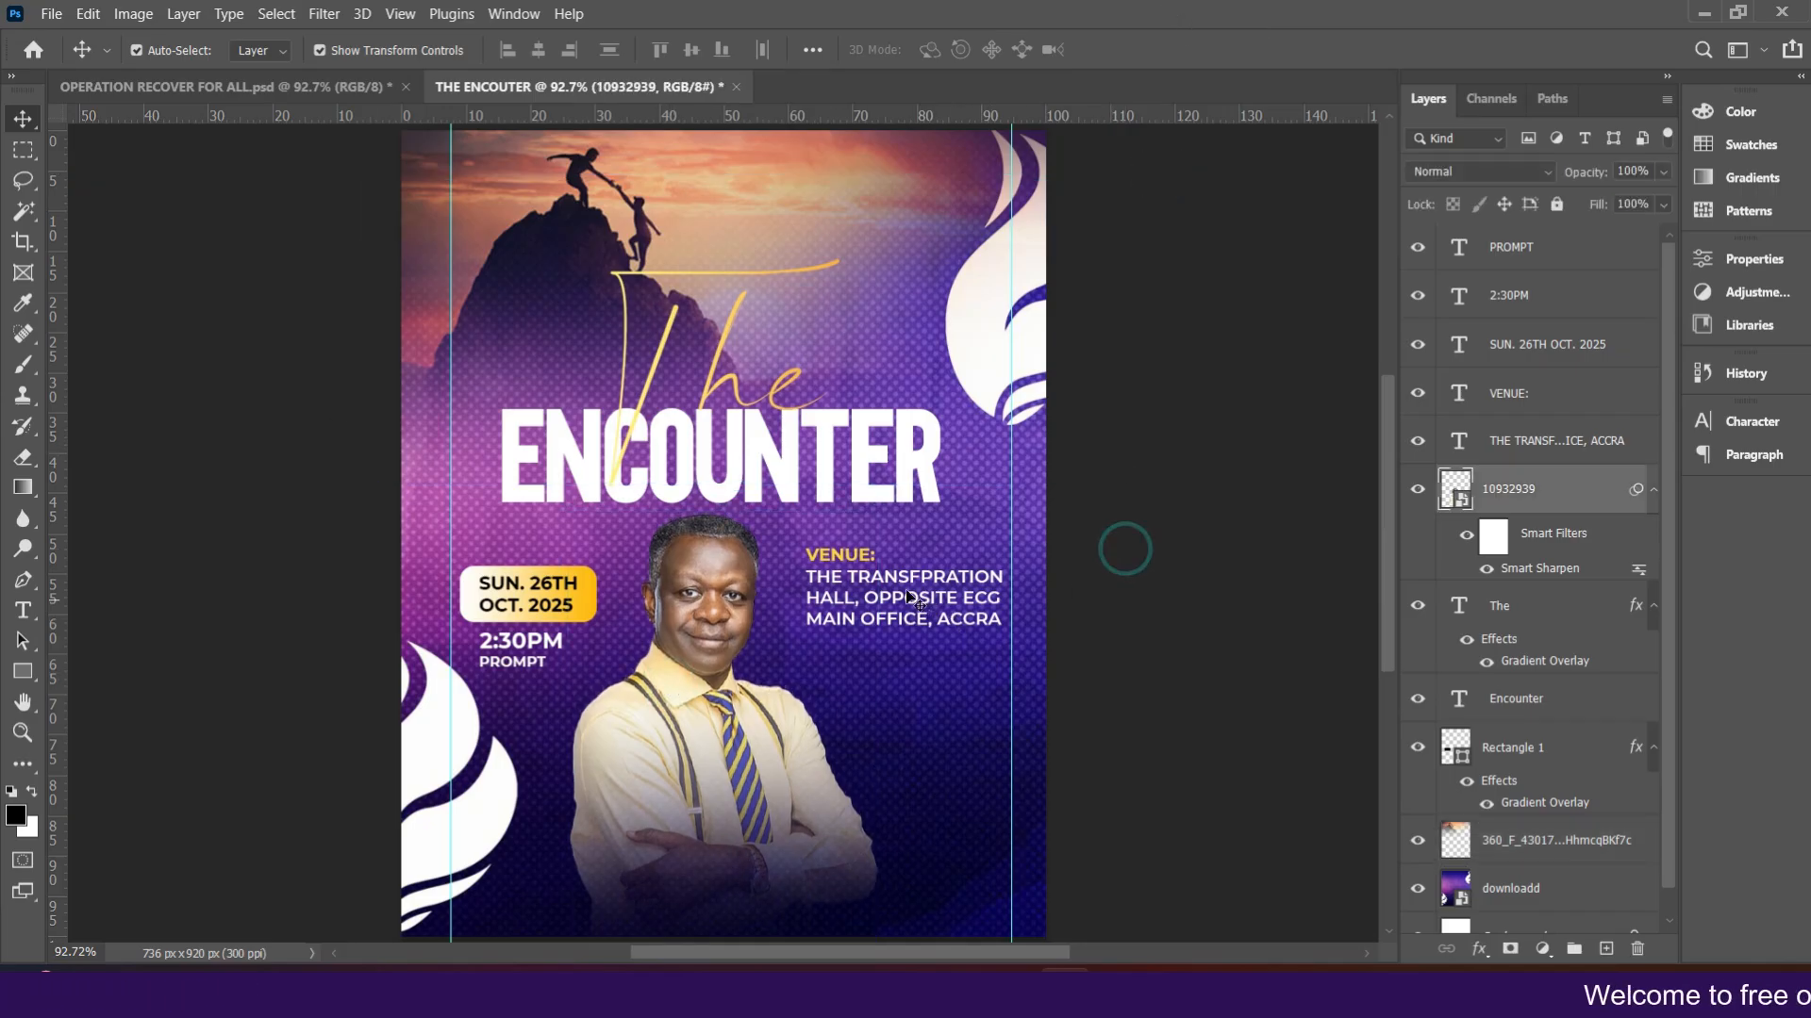
- Align the top edge of the VENUE: heading with the top edge of the date rectangle
{"action": "left_click", "coordinate": [826, 564]}
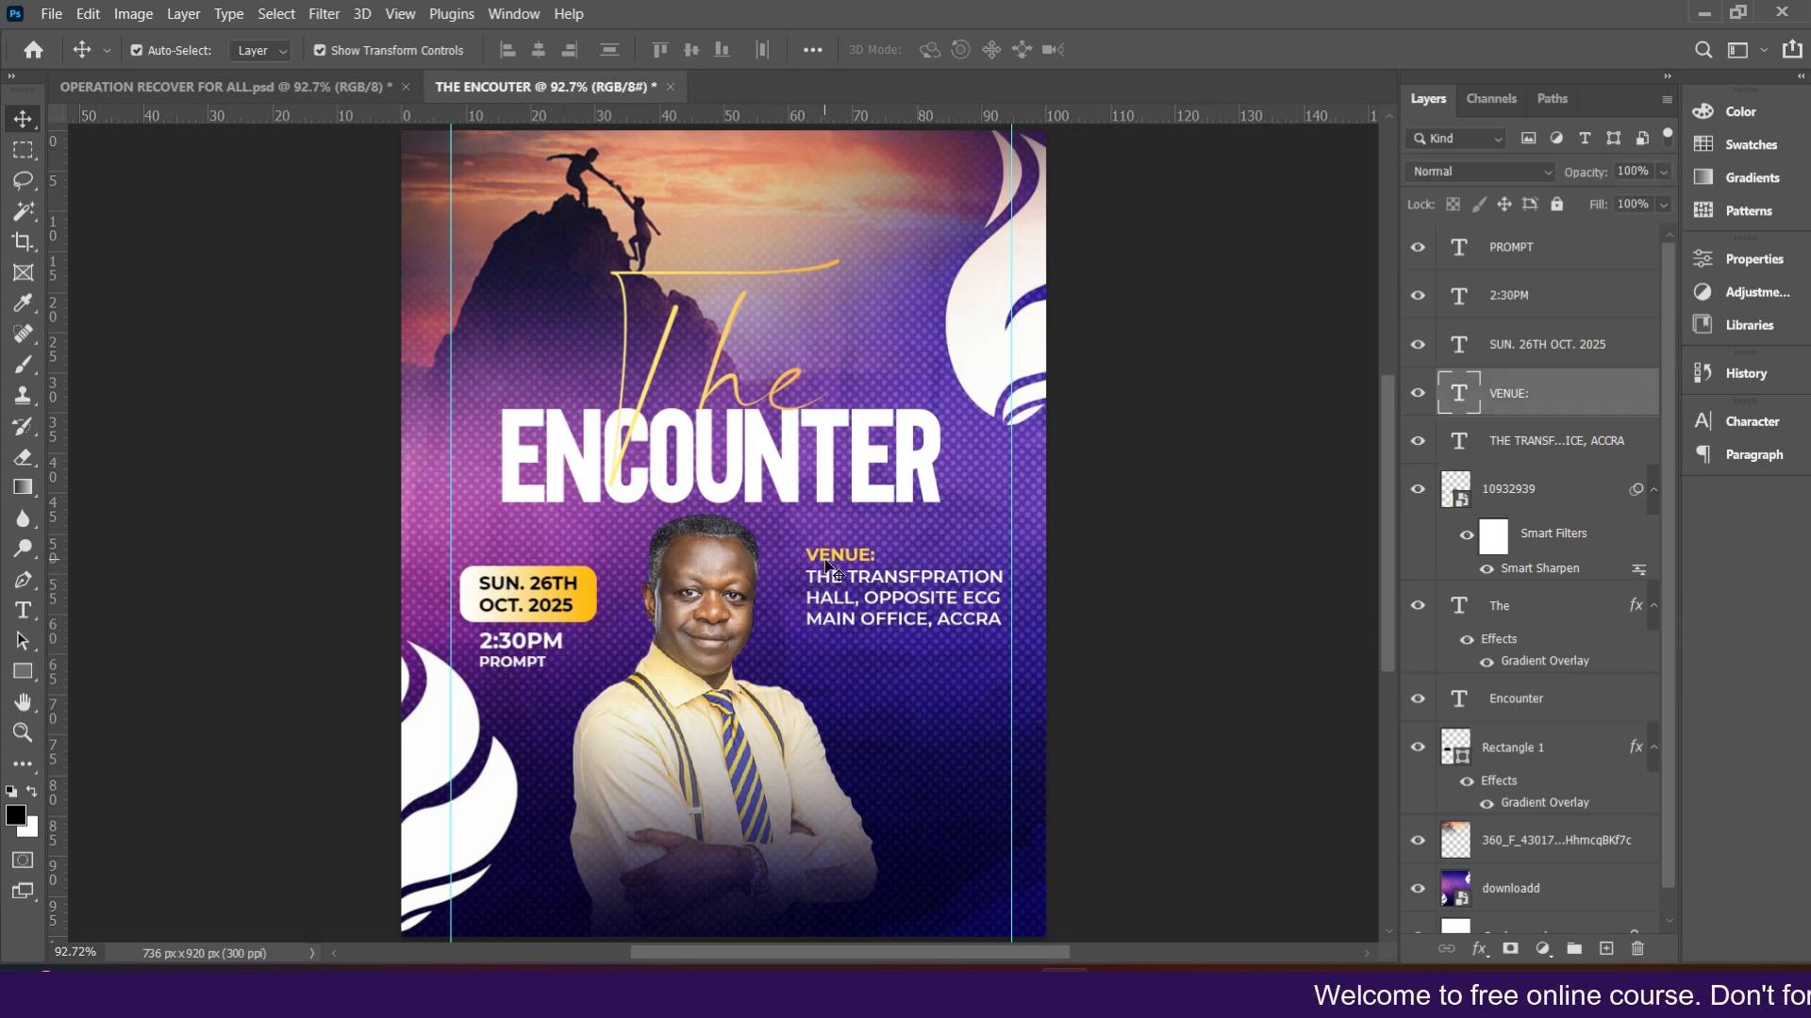
{"action": "left_click", "coordinate": [1530, 450], "text": "shift"}
{"action": "left_click", "coordinate": [1487, 406]}
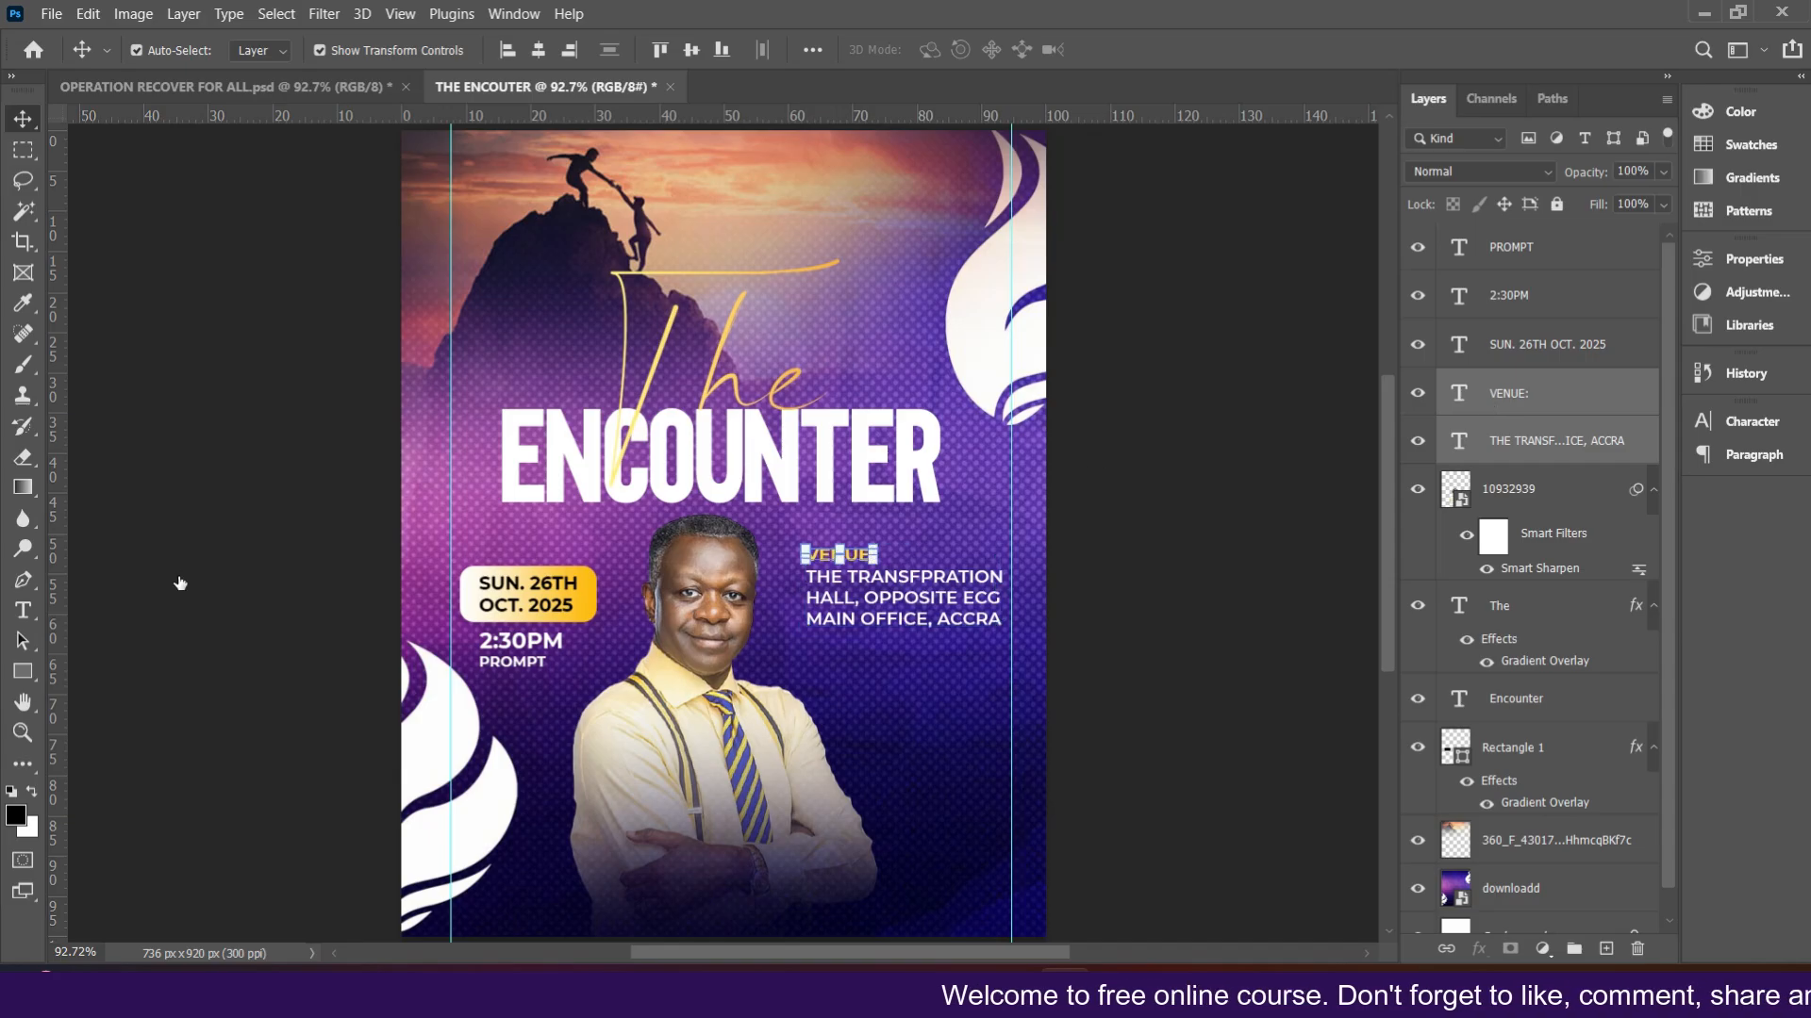
{"action": "left_click", "coordinate": [587, 608]}
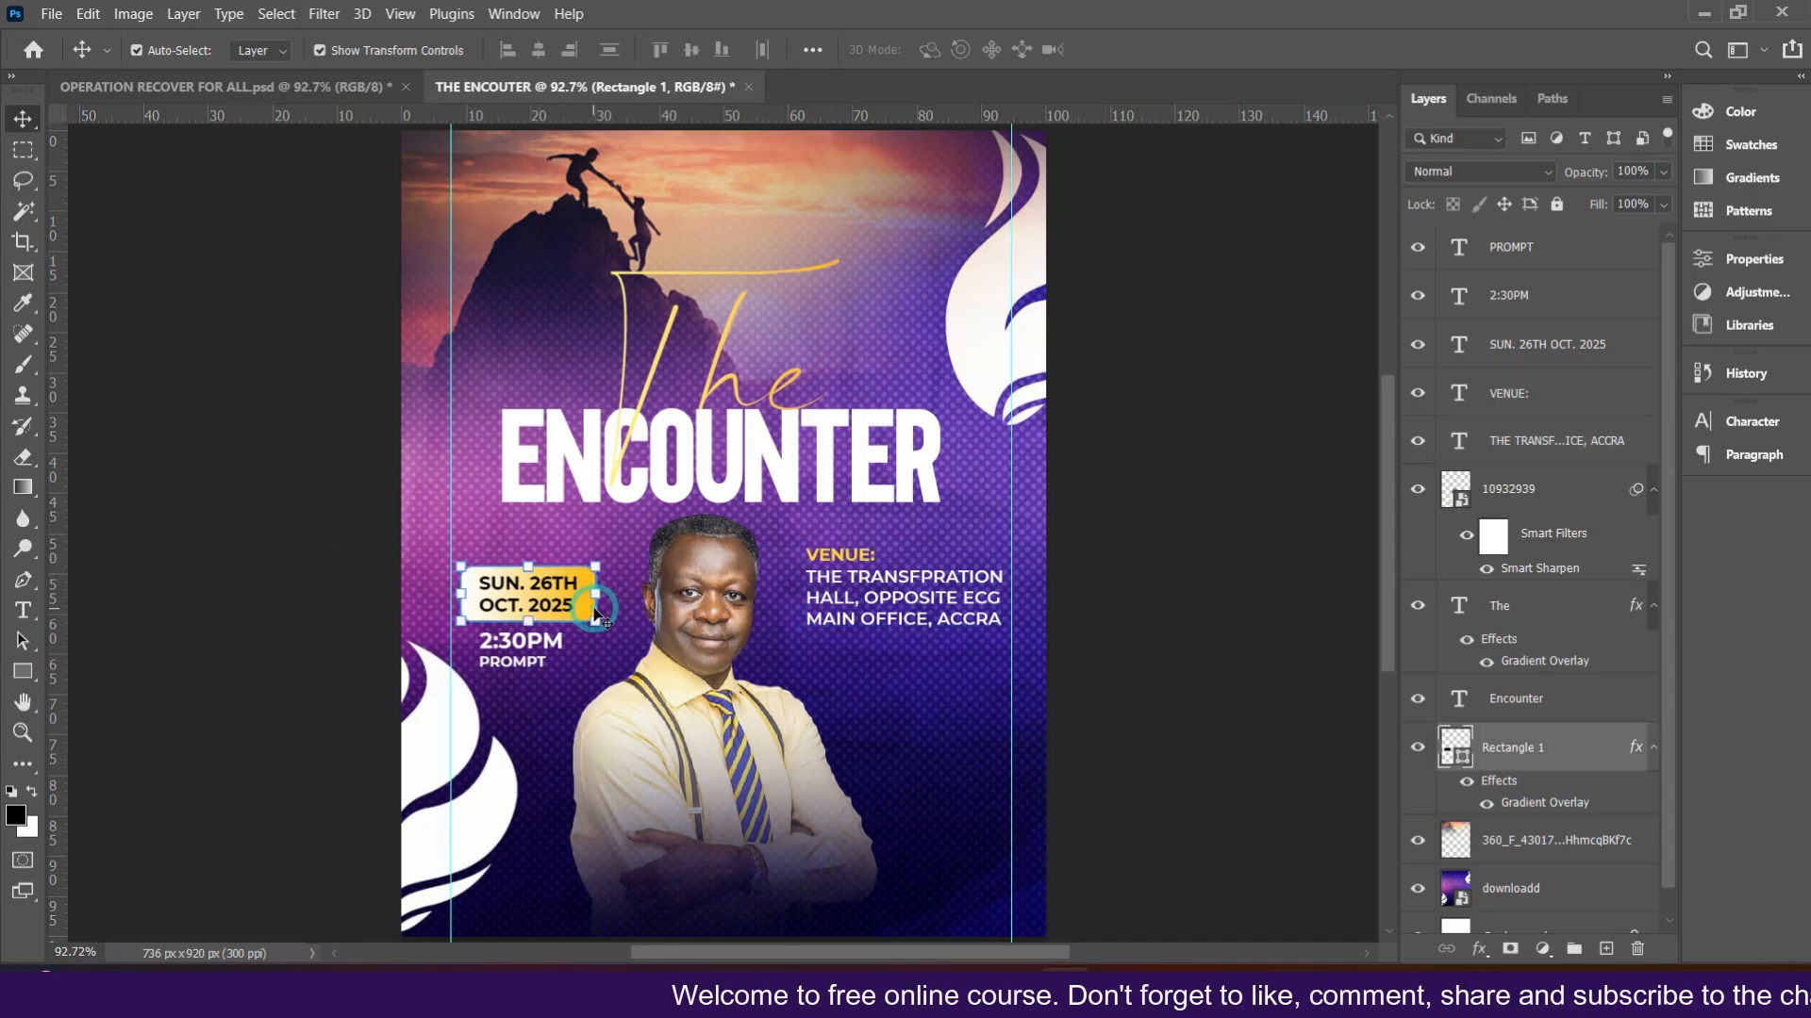
{"action": "left_click", "coordinate": [1532, 411], "text": "ctrl"}
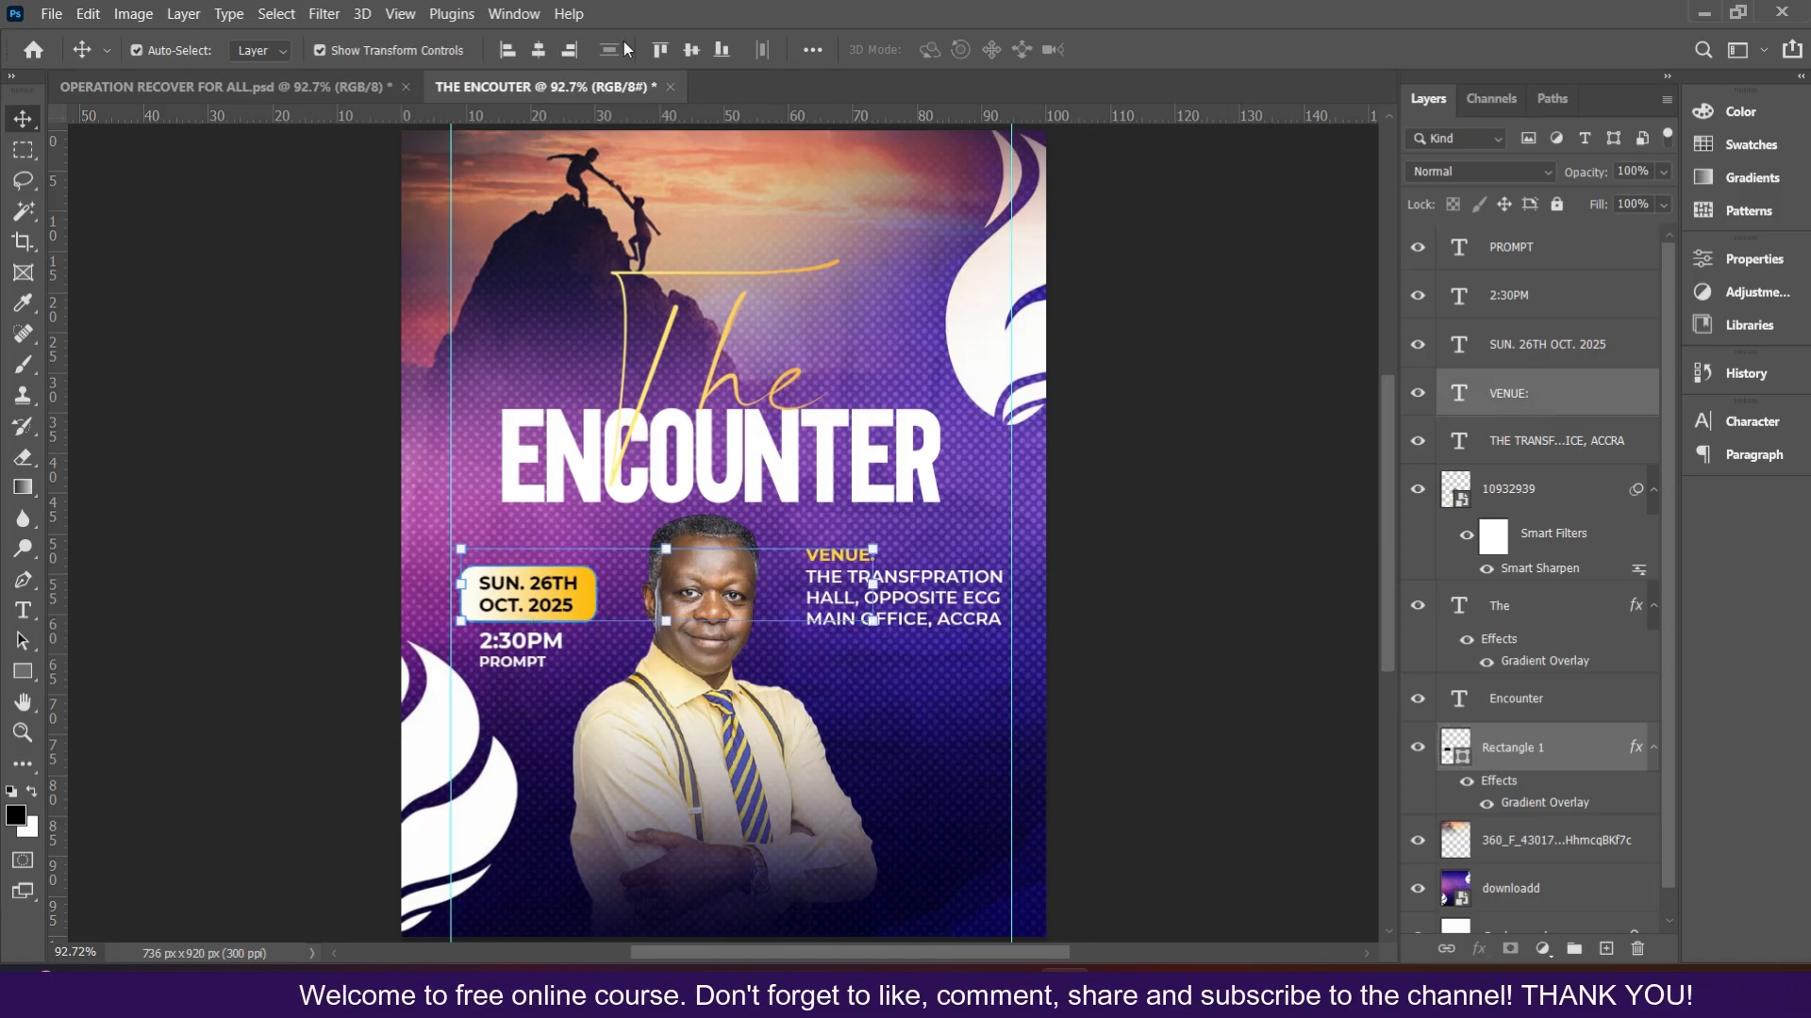
{"action": "left_click", "coordinate": [659, 50]}
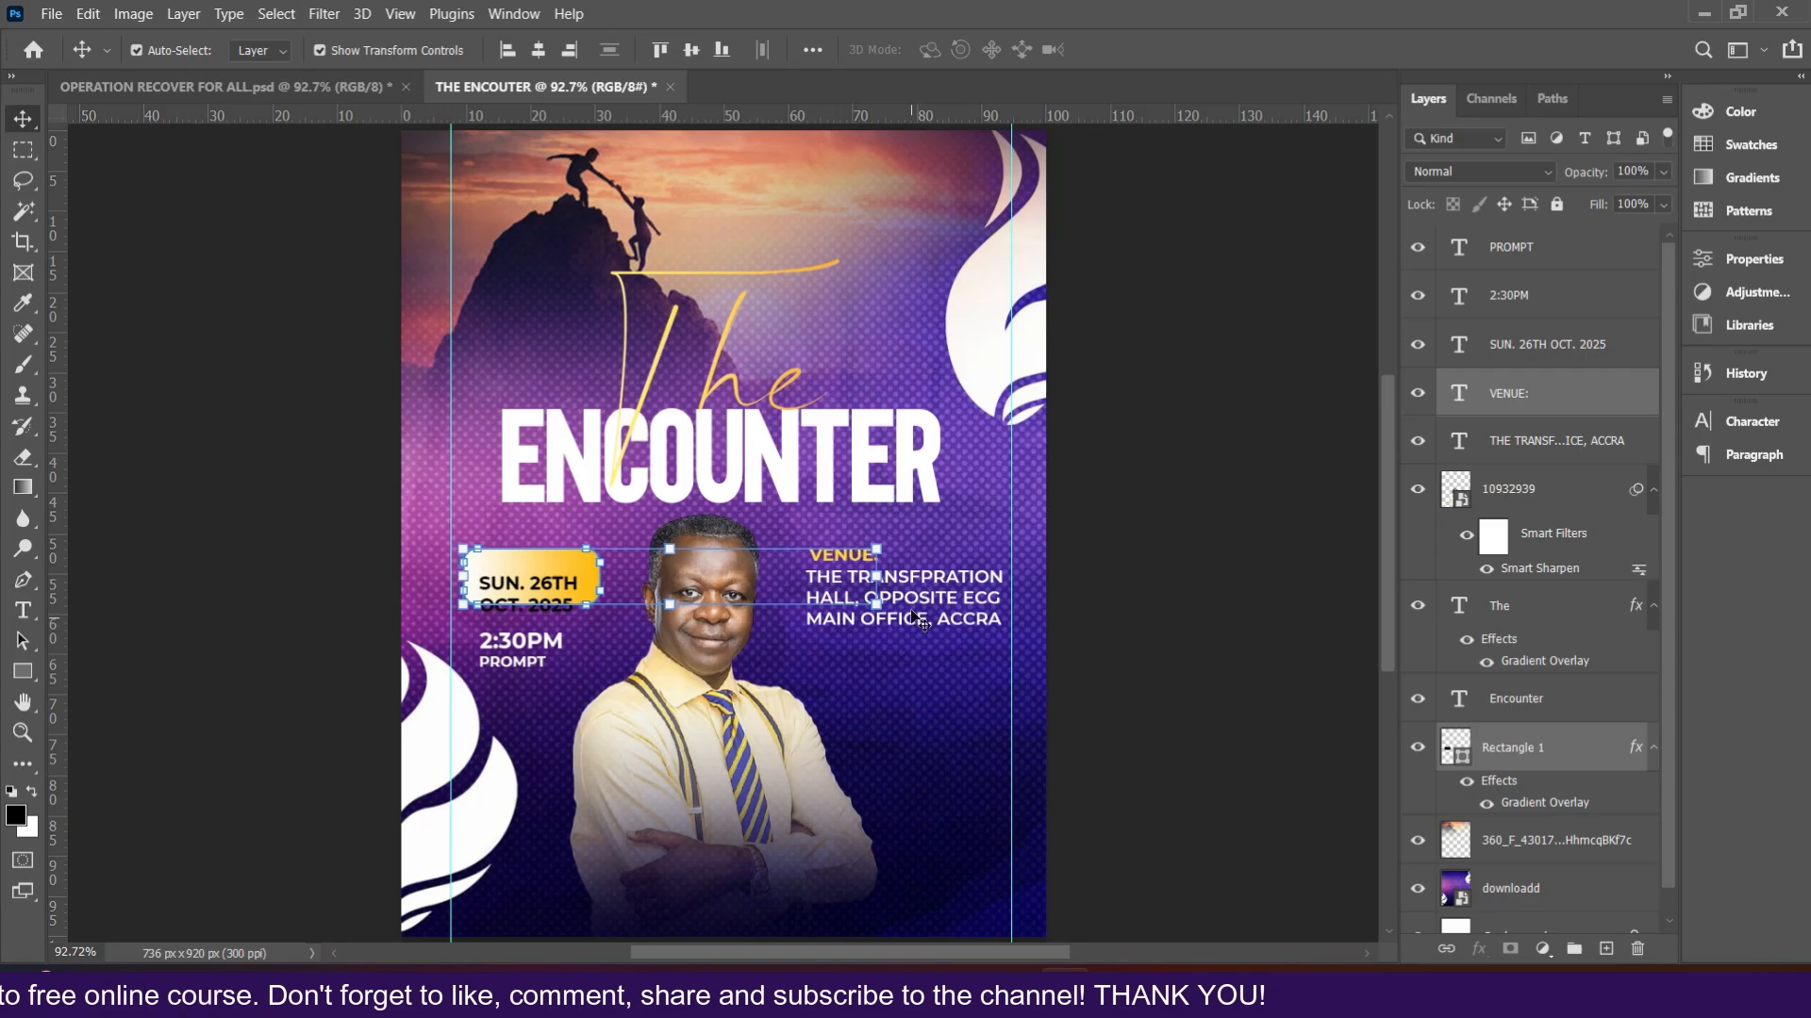
{"action": "key", "text": "ctrl+z"}
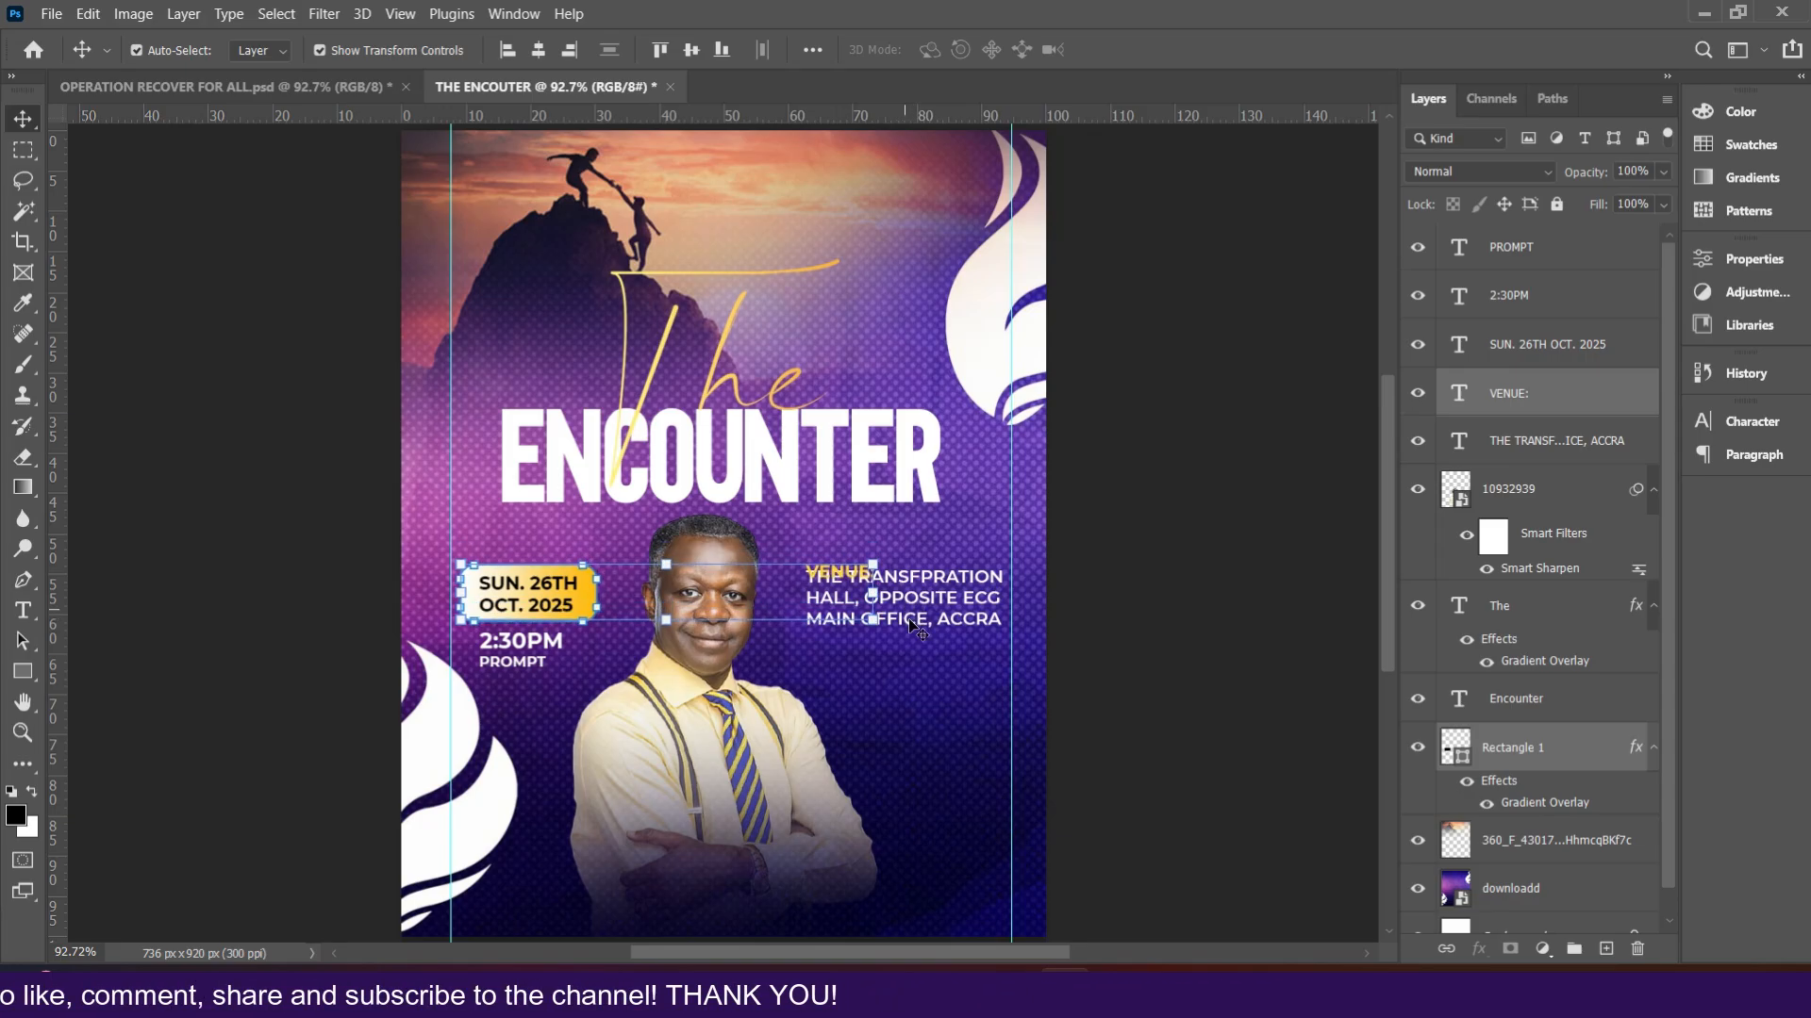
- Move the venue address text down so it sits below the VENUE: heading
{"action": "left_click", "coordinate": [943, 613]}
{"action": "key", "text": "shift+Down"}
{"action": "key", "text": "shift+Down"}
{"action": "left_click", "coordinate": [1094, 559]}
- Draw a white horizontal line about 131 px long and 1 px thick beside the VENUE: heading with the Line tool
{"action": "left_click", "coordinate": [861, 573]}
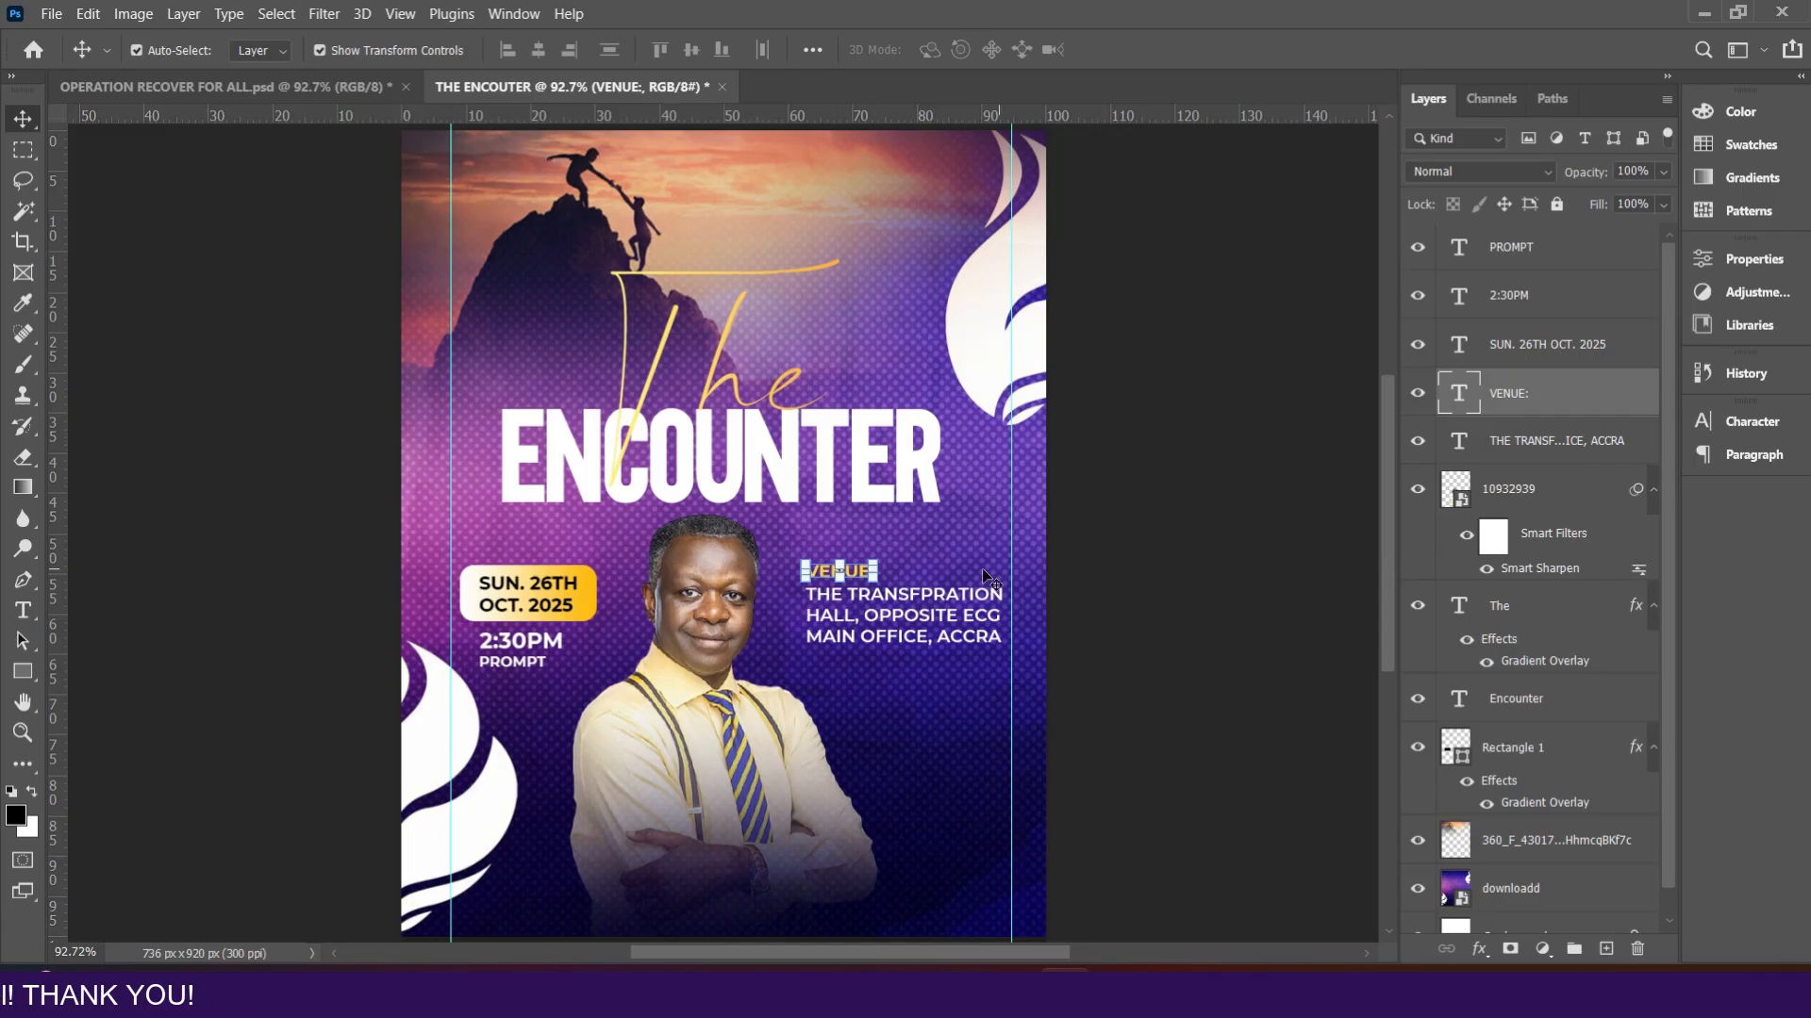
{"action": "left_click", "coordinate": [20, 675]}
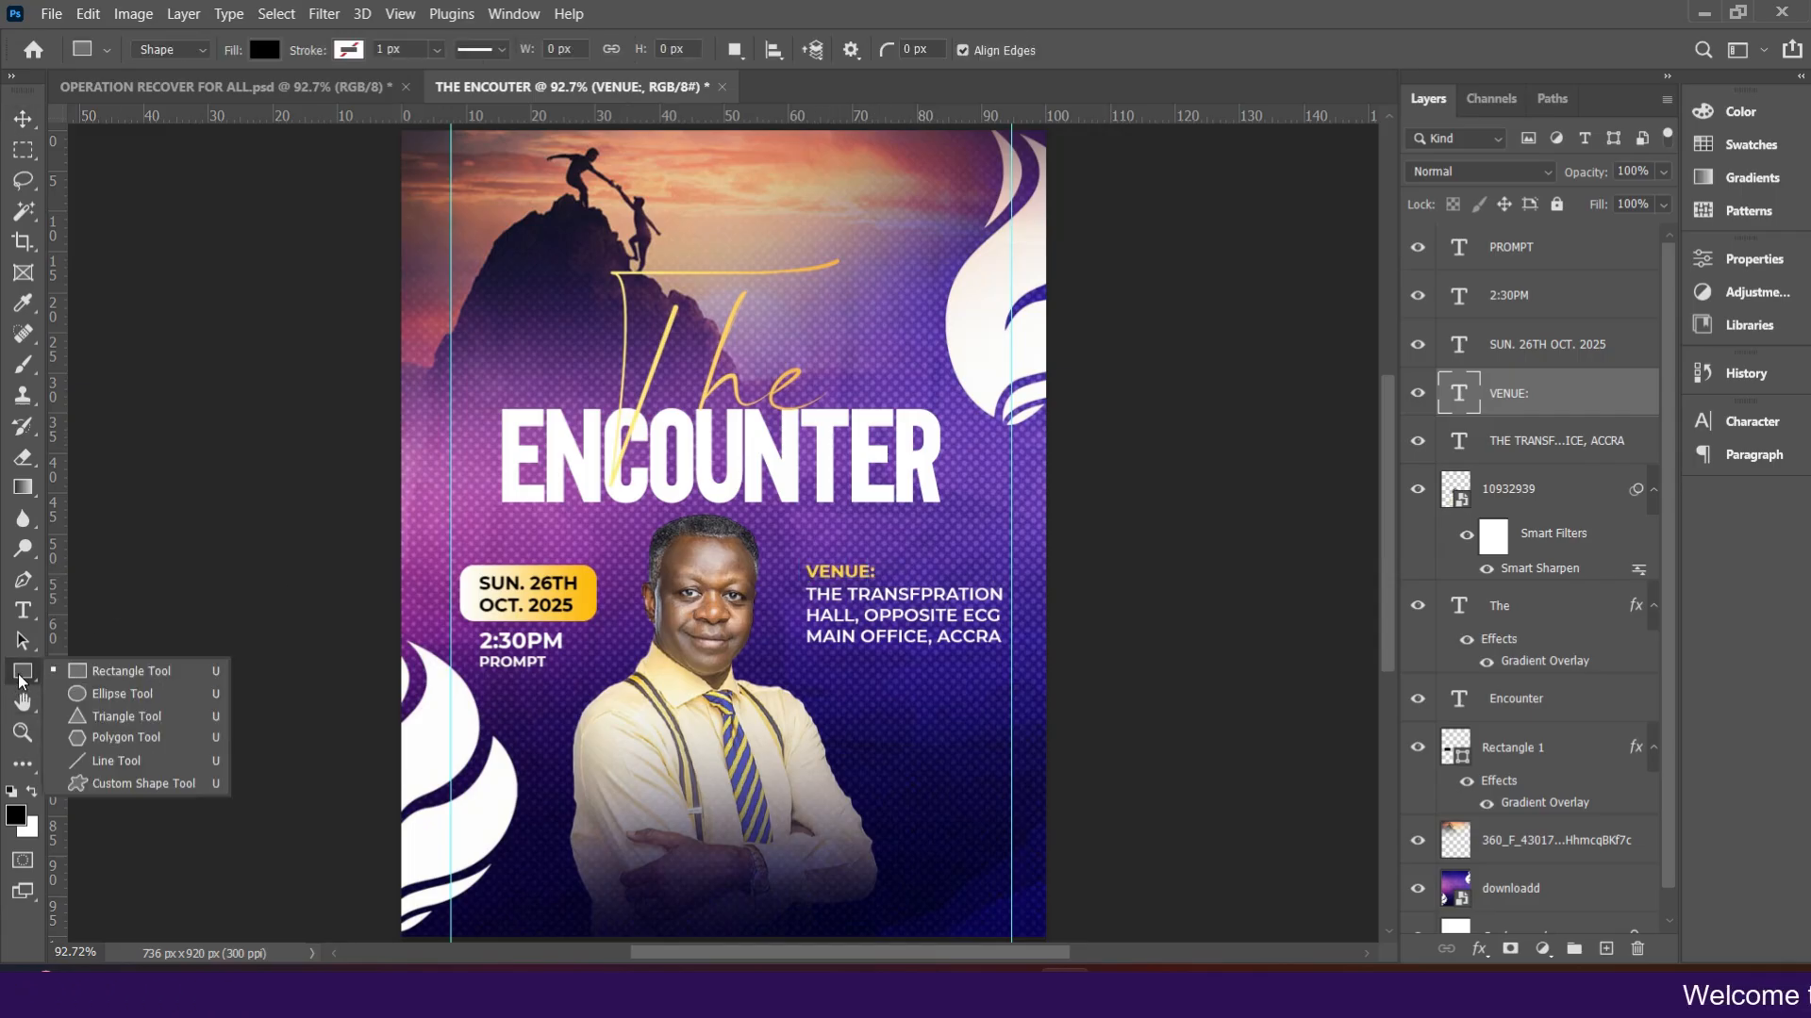
{"action": "left_click", "coordinate": [118, 762]}
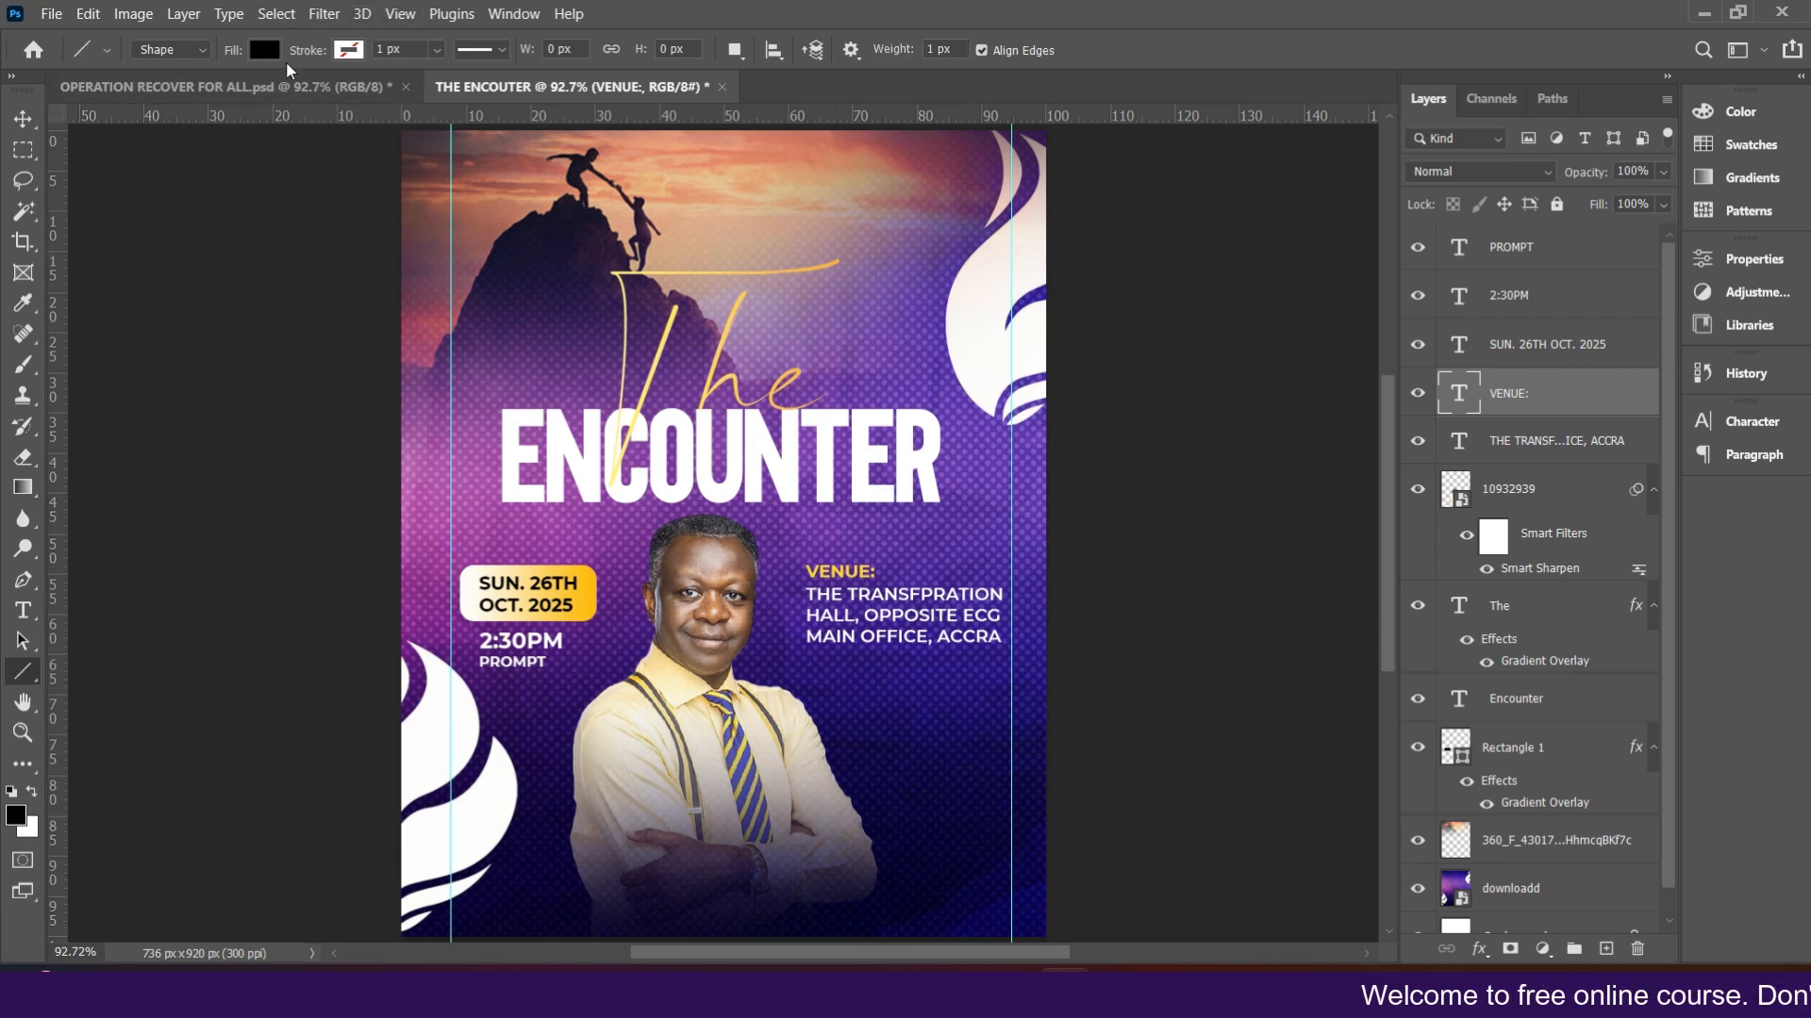
{"action": "left_click", "coordinate": [264, 49]}
{"action": "left_click", "coordinate": [119, 175]}
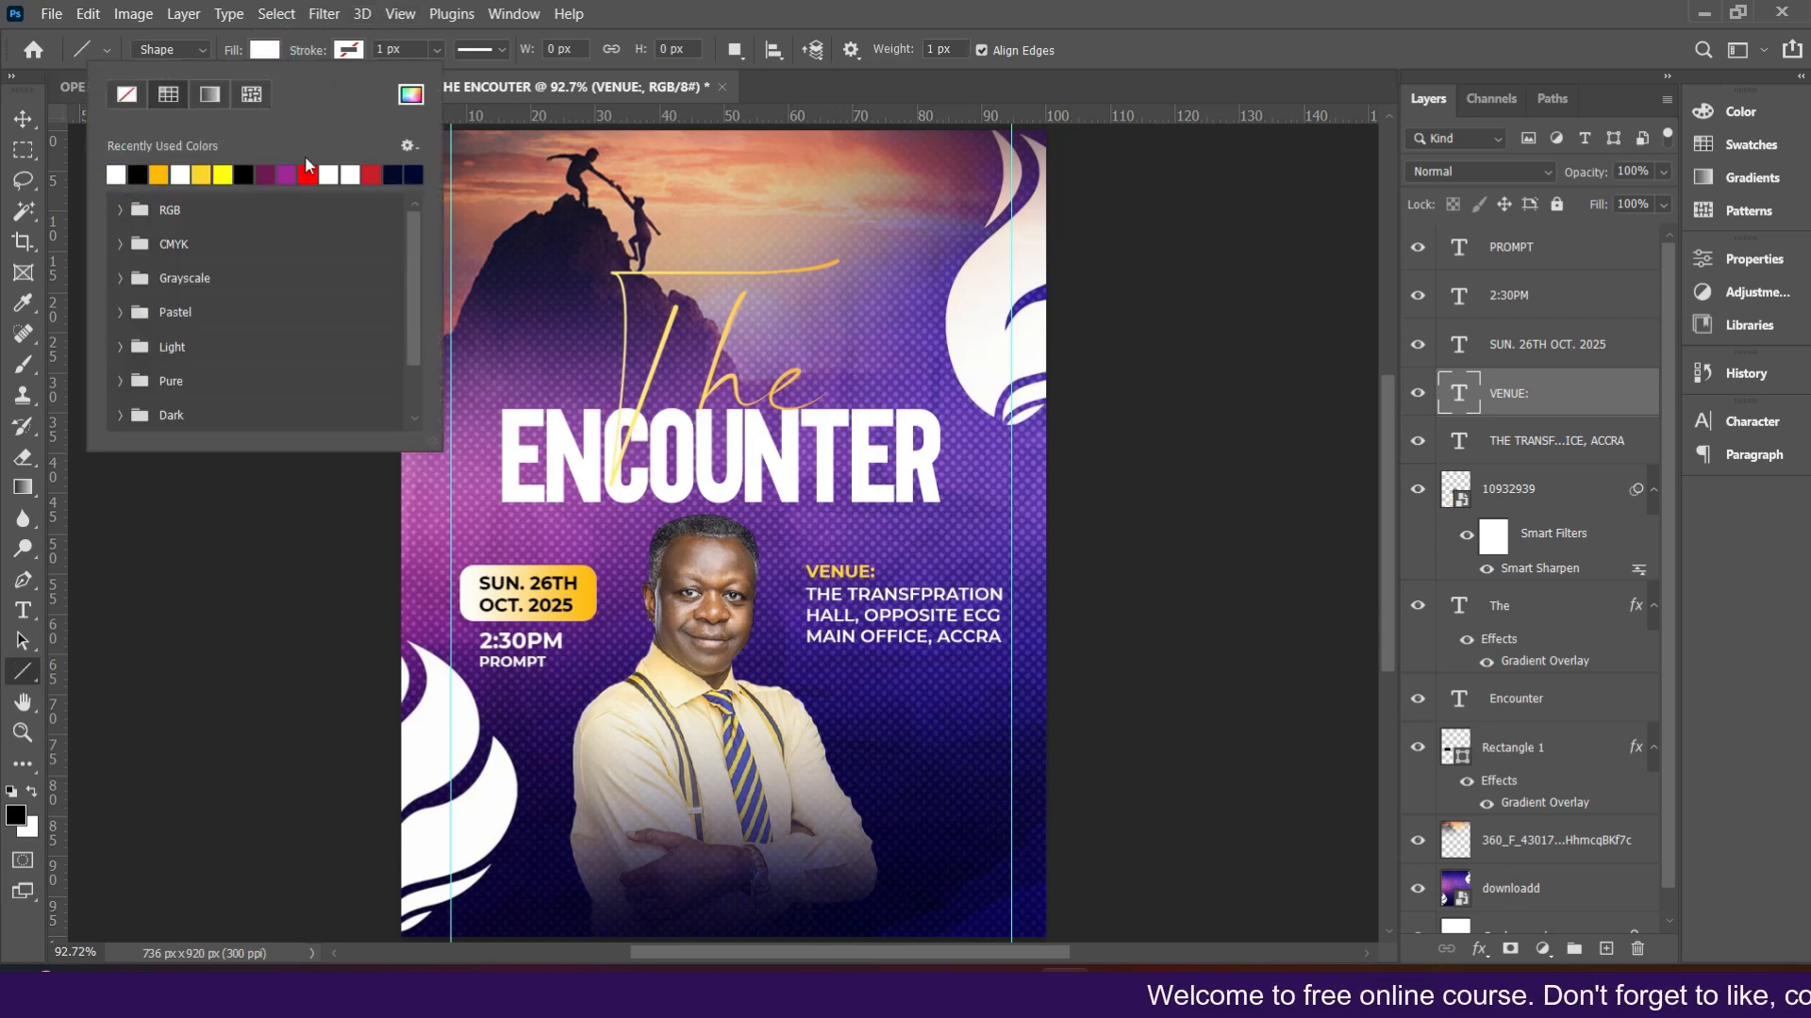
{"action": "left_click_drag", "start_coordinate": [883, 573], "coordinate": [998, 572]}
{"action": "left_click", "coordinate": [22, 120]}
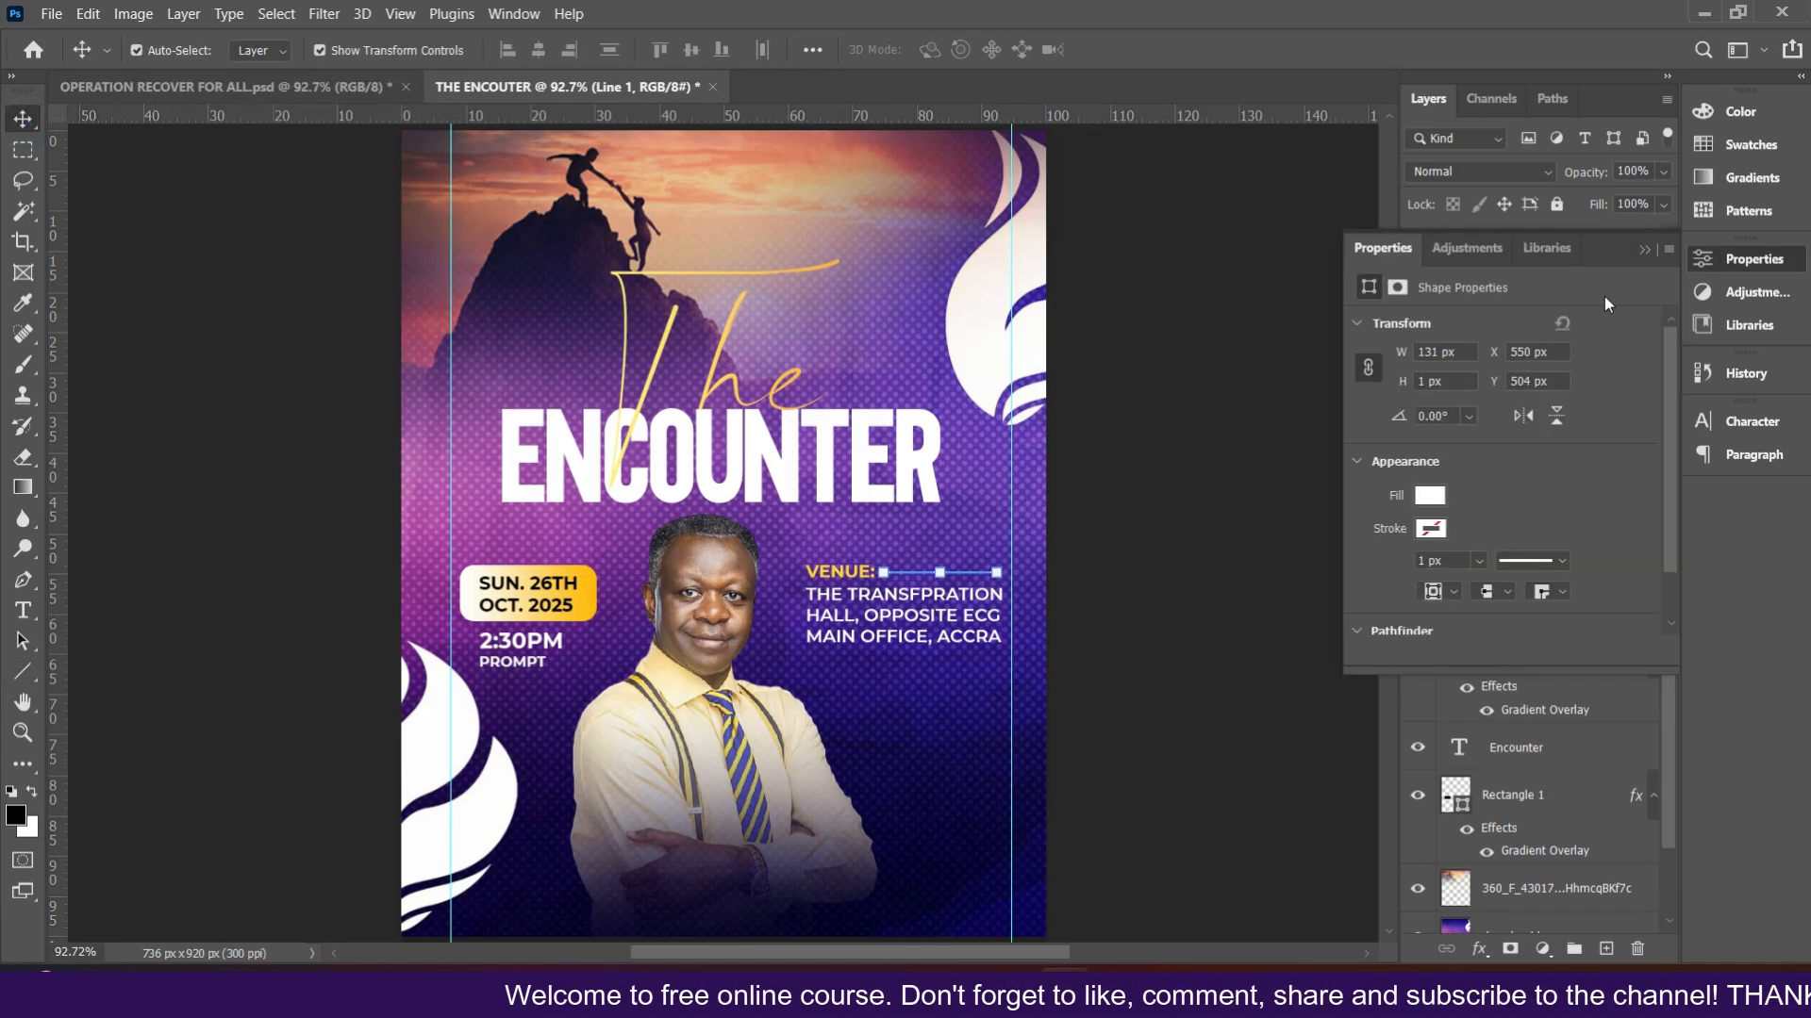
{"action": "left_click", "coordinate": [1642, 252]}
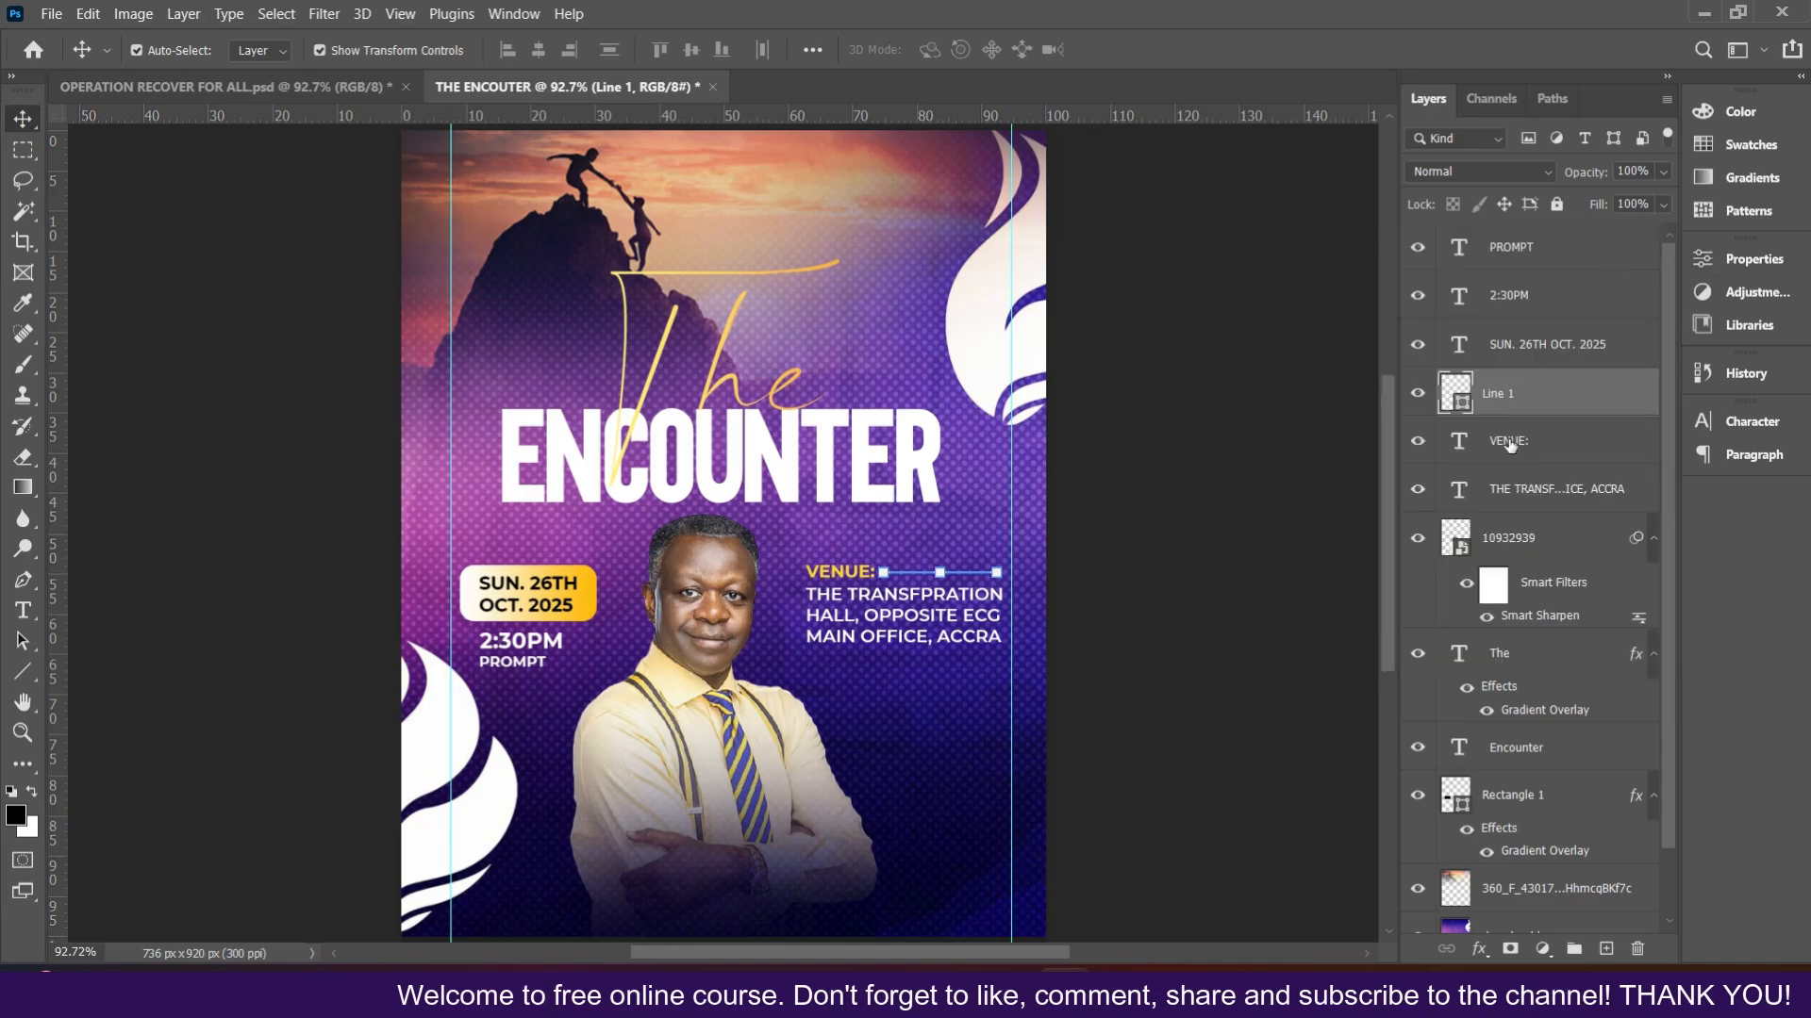
- Change the line's fill to the gold ffbc0c sampled from the date rectangle
{"action": "double_click", "coordinate": [1457, 394]}
{"action": "left_click", "coordinate": [589, 592]}
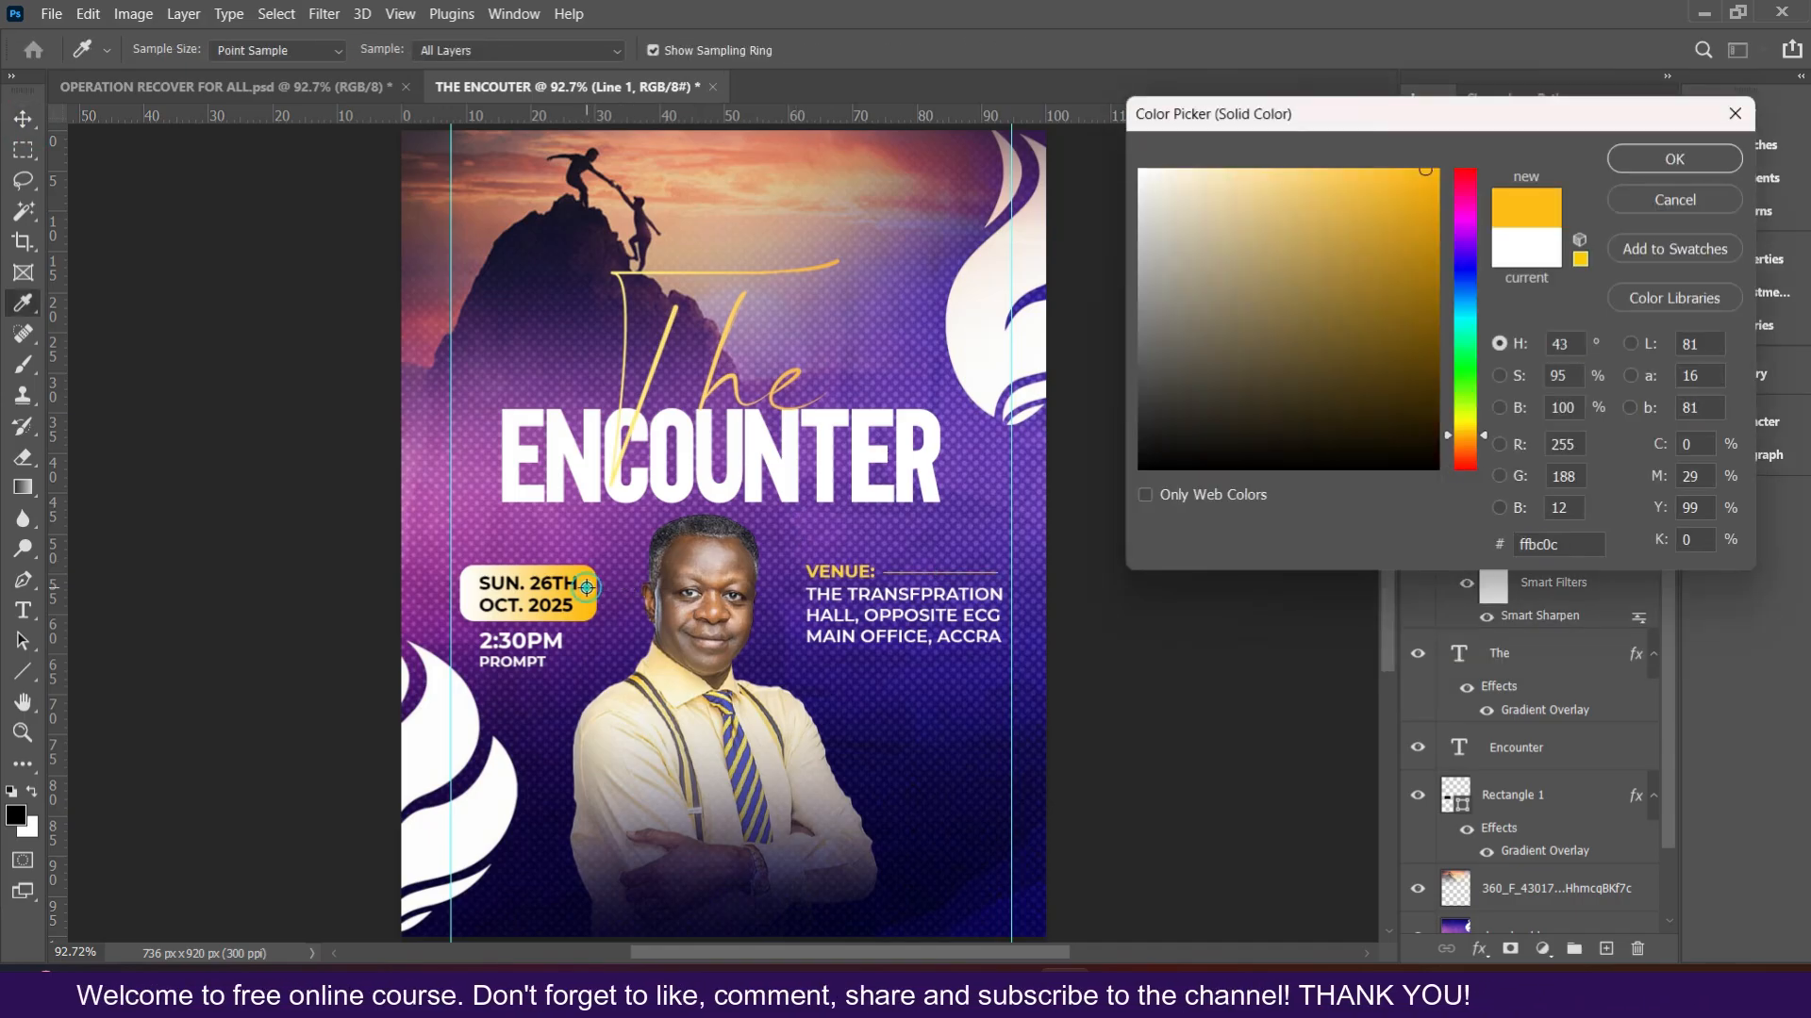